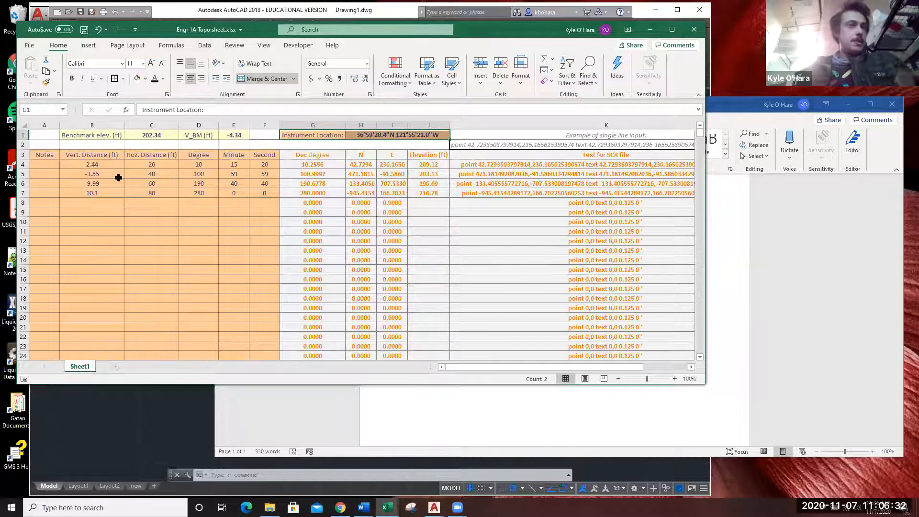
Review the vertical and horizontal distance, degree, minute and second columns, and compare the angles with the Dec Degree values in rows 4 to 7.
click(90, 152)
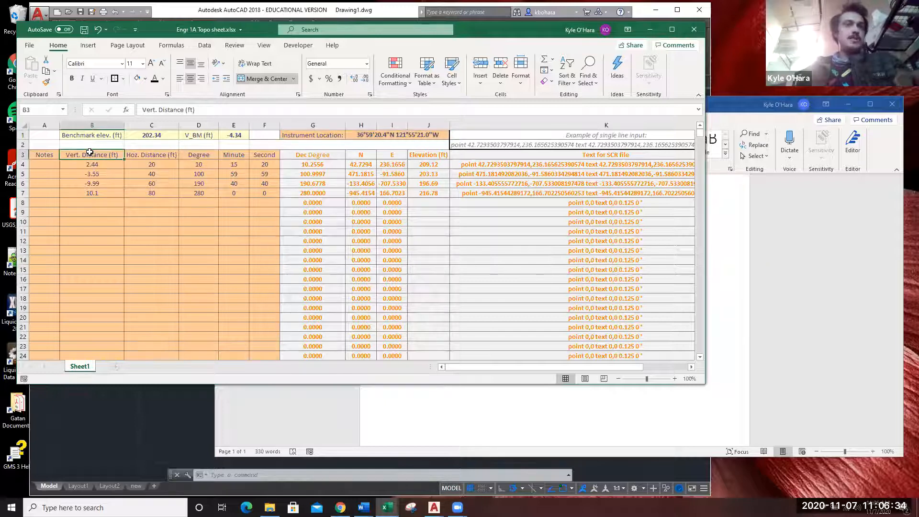
drag(96, 153, 271, 197)
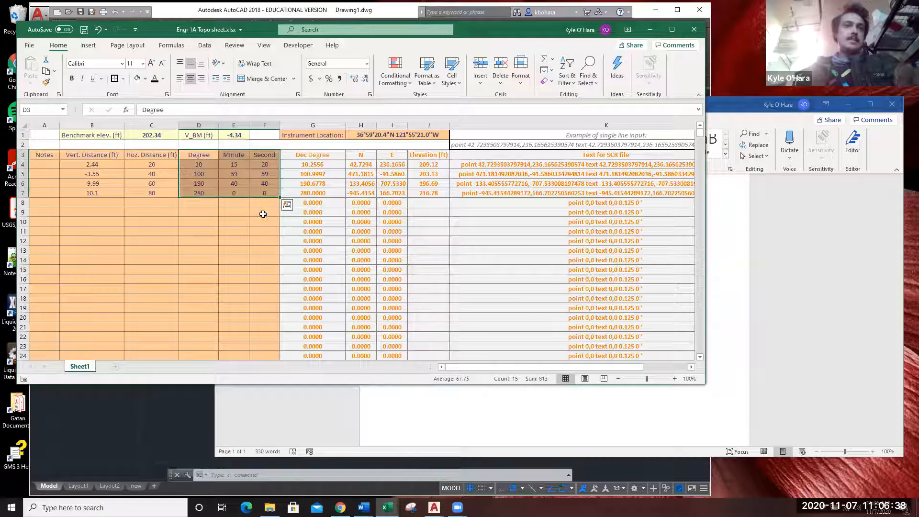
click(262, 213)
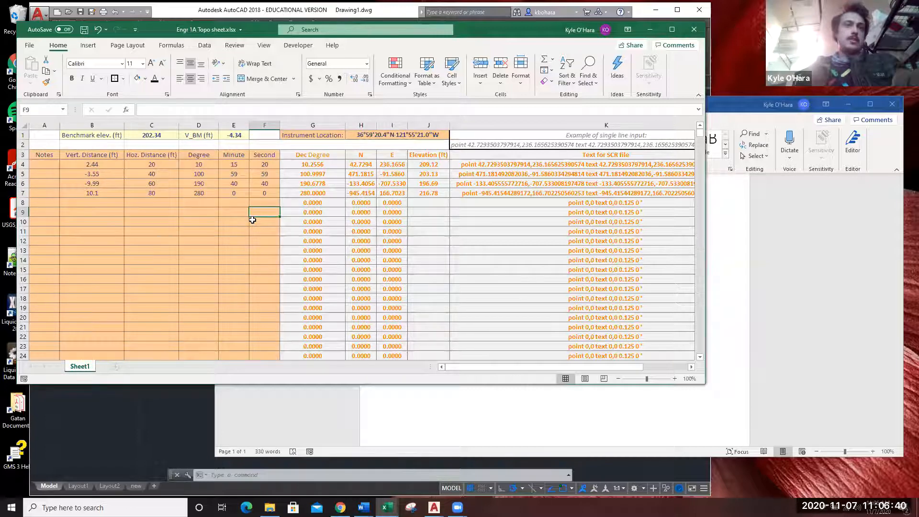
drag(200, 155, 201, 213)
drag(241, 154, 237, 206)
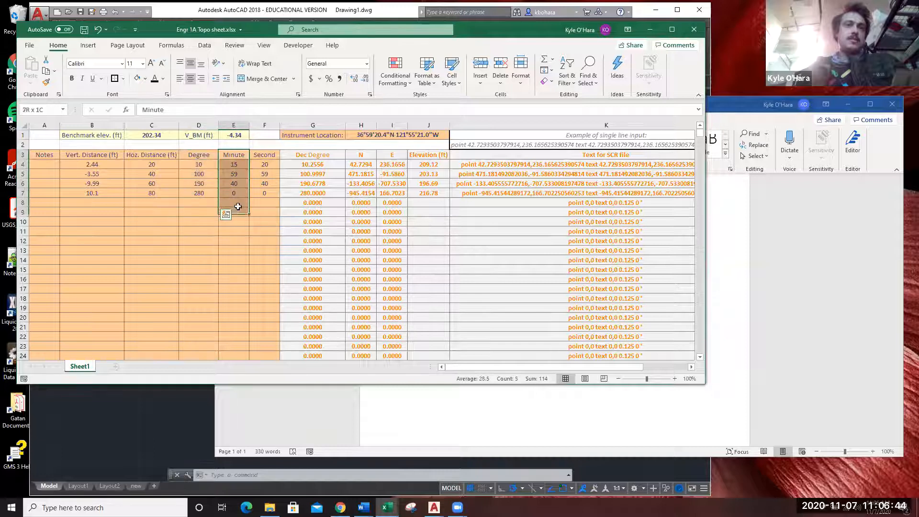
drag(268, 154, 264, 214)
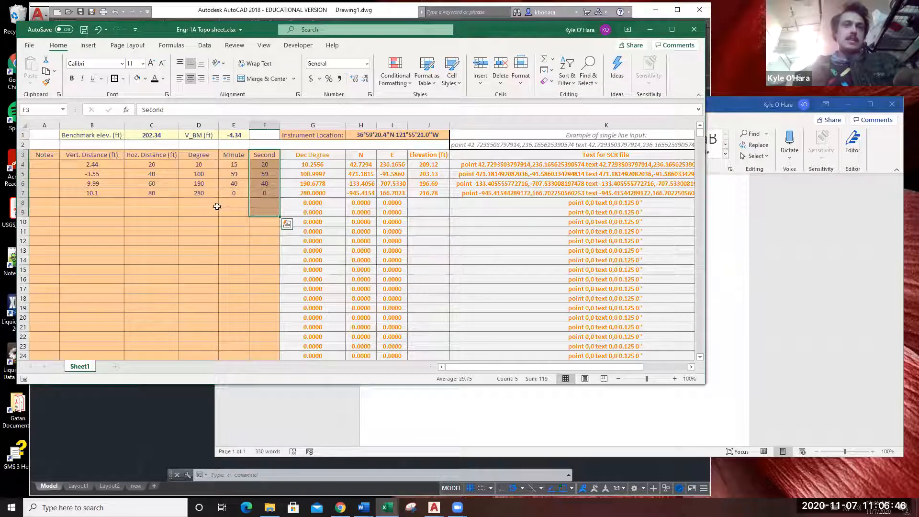
click(191, 213)
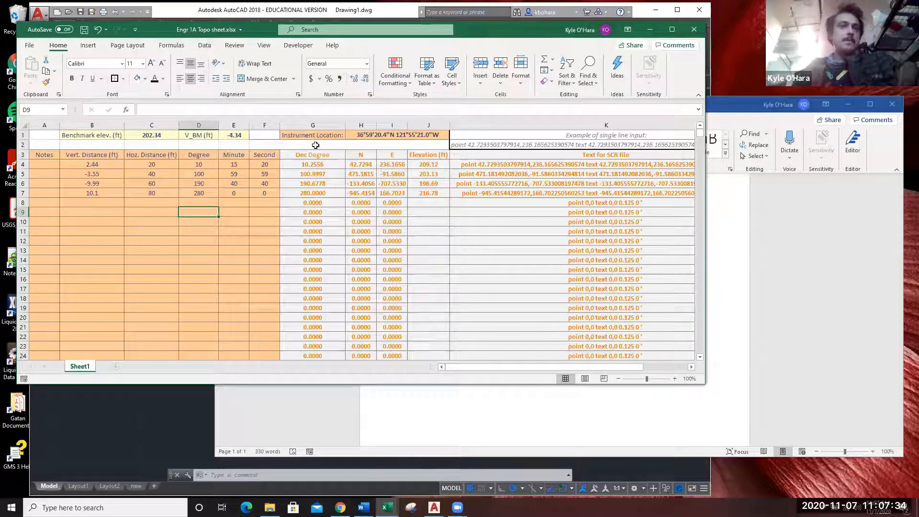
drag(196, 154, 252, 193)
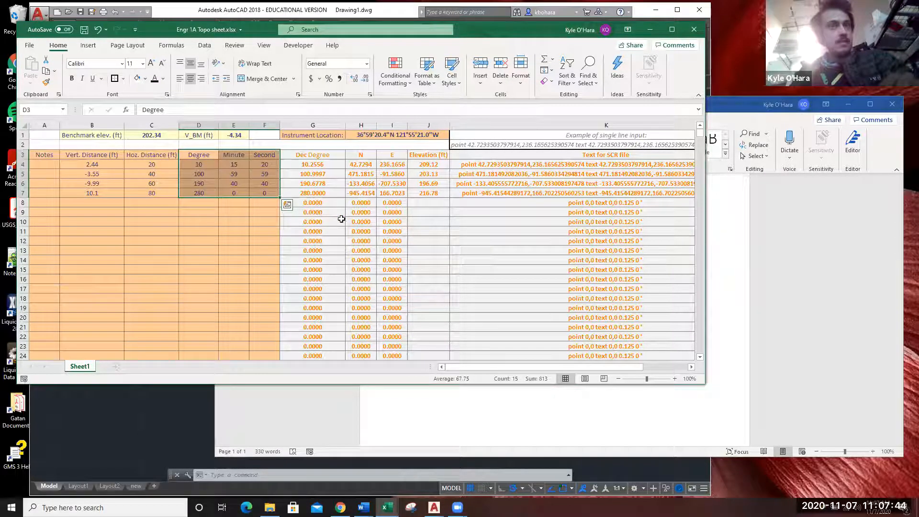
drag(314, 165, 313, 193)
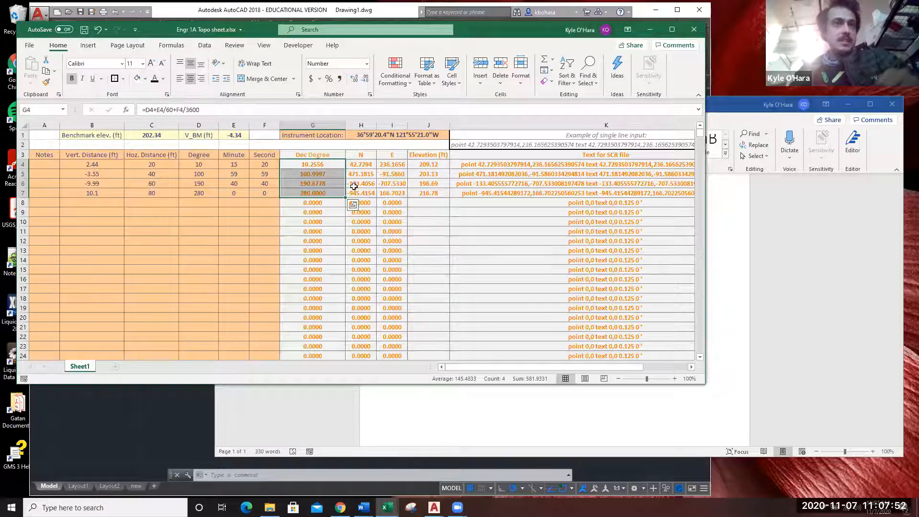
Swap the two coordinate column headers so H3 reads E and I3 reads N.
click(363, 154)
text(E)
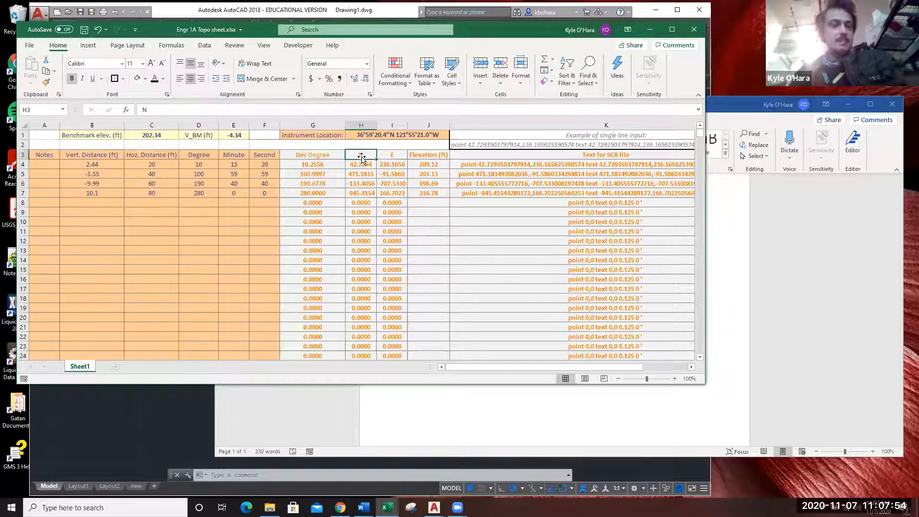
click(389, 154)
text(N)
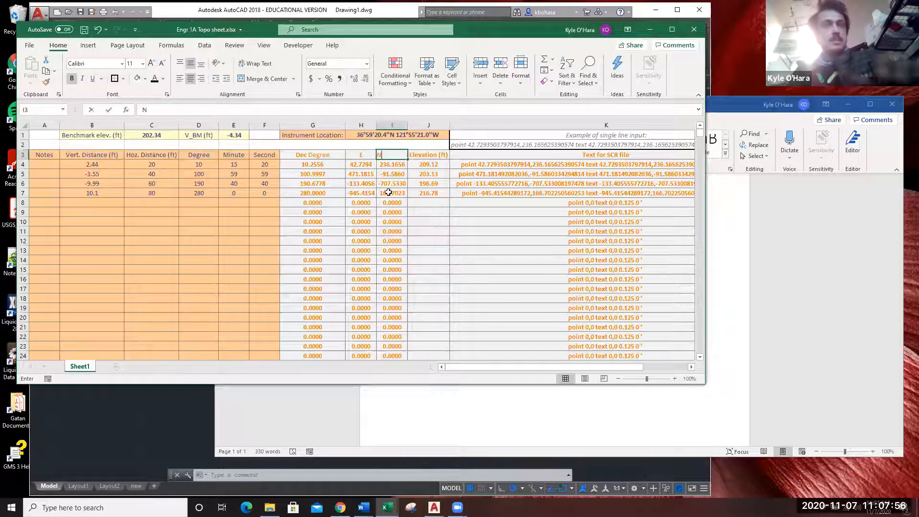
click(388, 193)
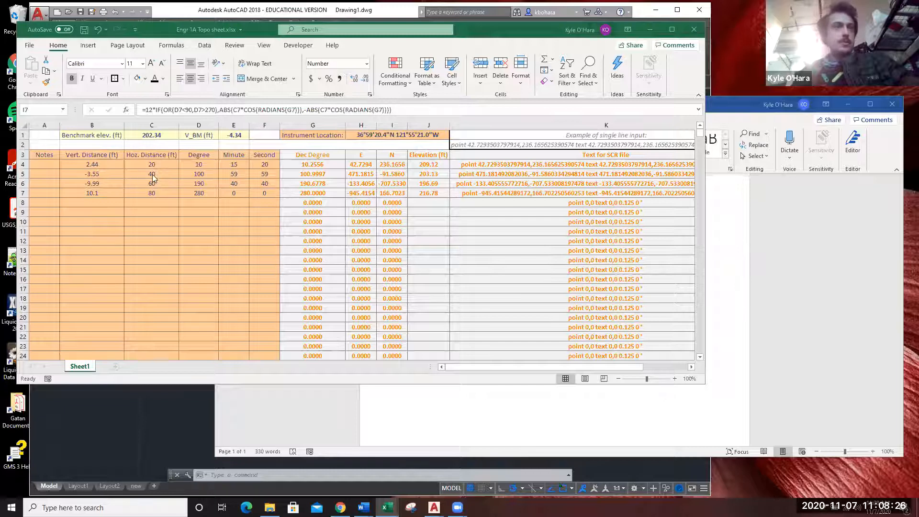
Examine the survey input area from Notes to Second and the calculated area from Dec Degree to the SCR text column.
click(55, 162)
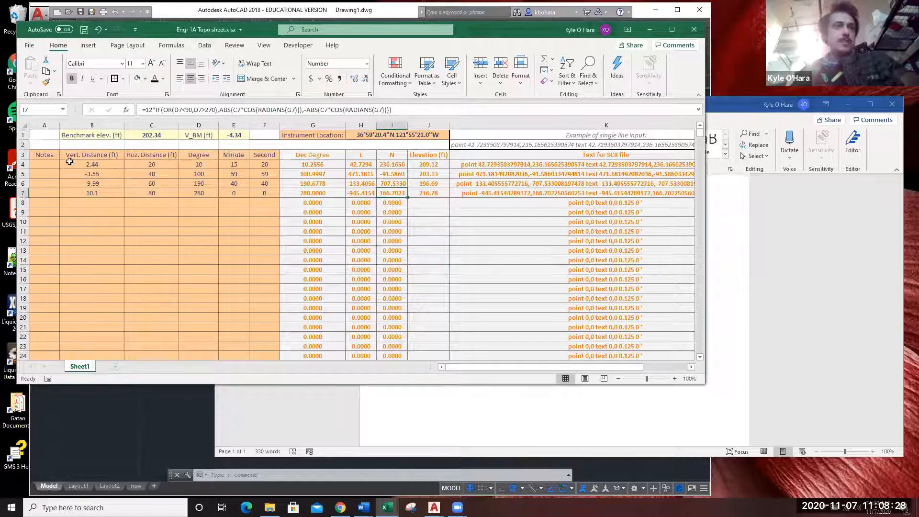
drag(46, 165, 275, 326)
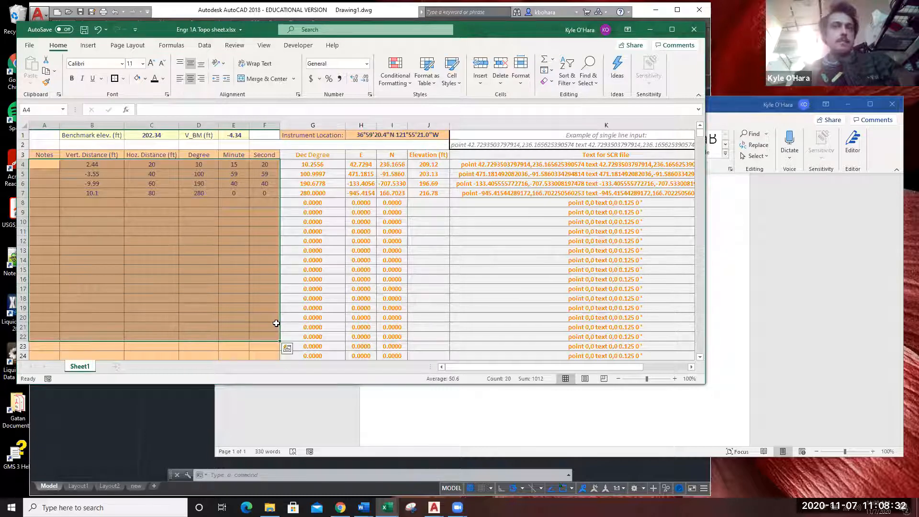
click(356, 212)
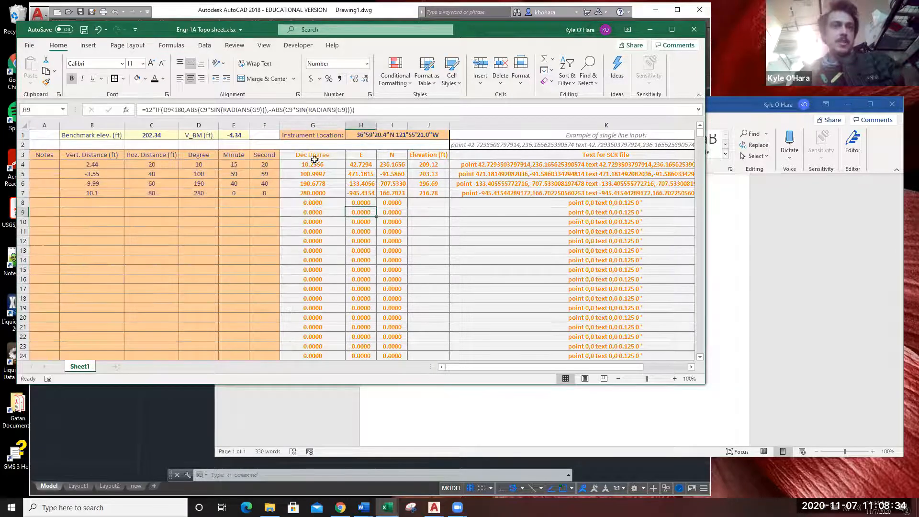
drag(302, 162, 529, 323)
click(529, 332)
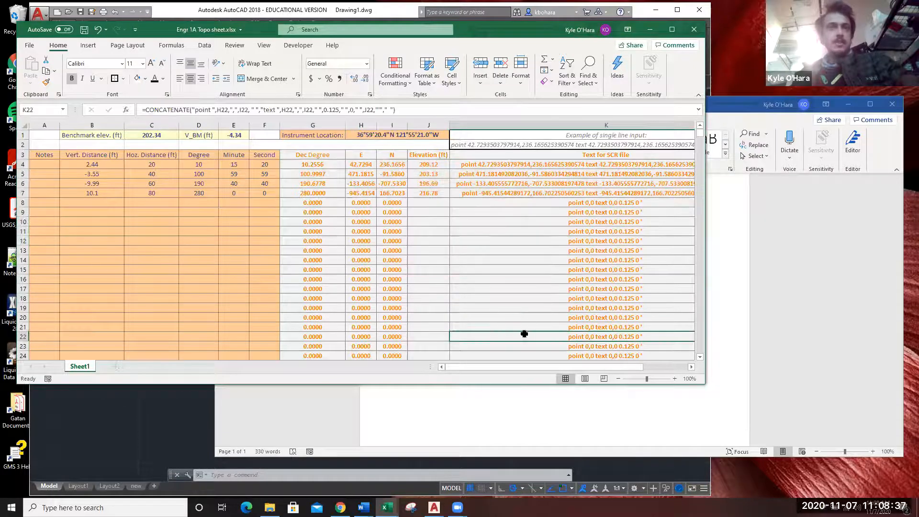
click(318, 259)
click(265, 298)
click(233, 307)
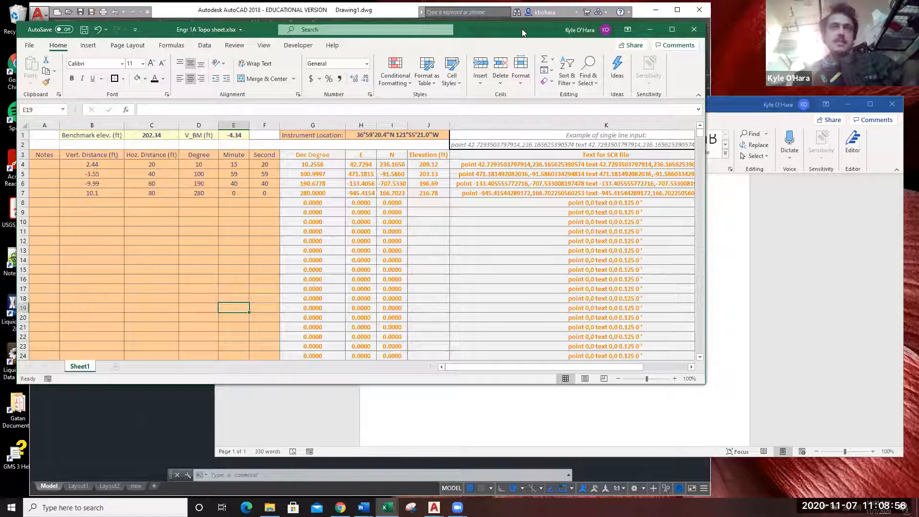
Inspect the CONCATENATE formula in K4 that builds the SCR text line, leaving the formula as it is.
drag(522, 29, 440, 23)
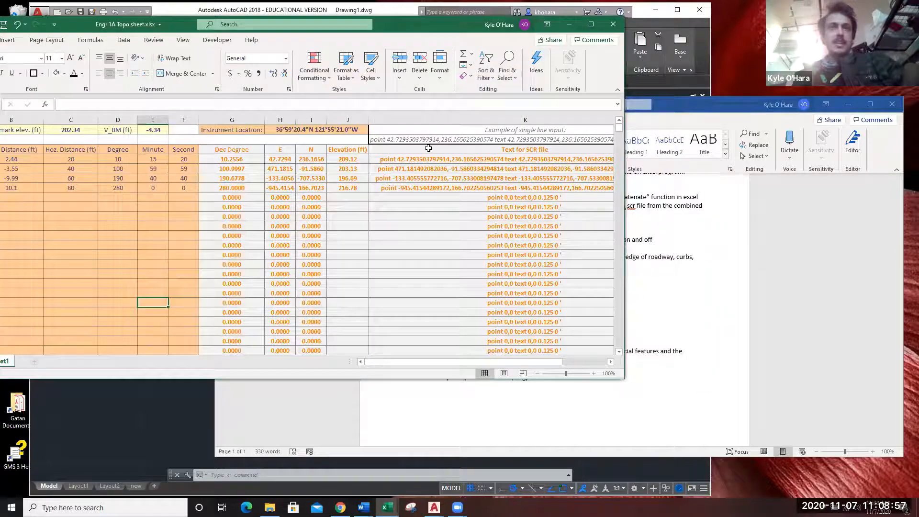
click(391, 162)
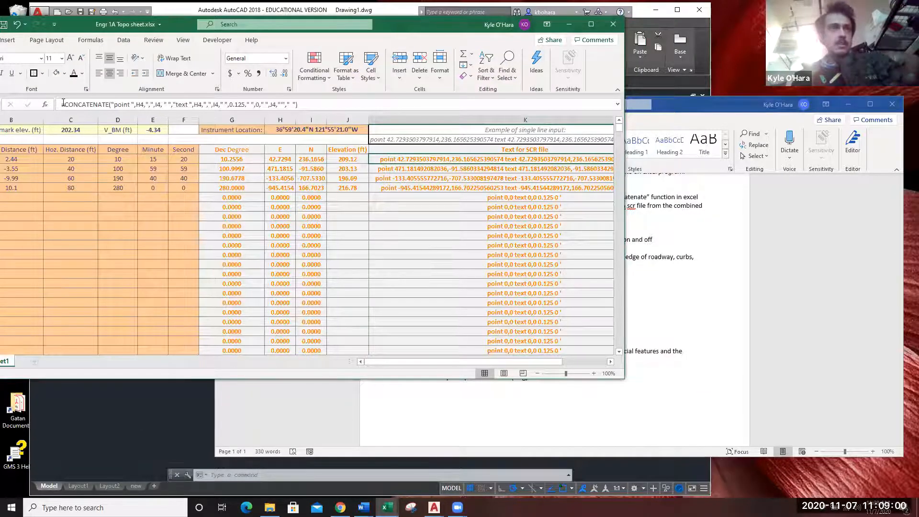
click(109, 105)
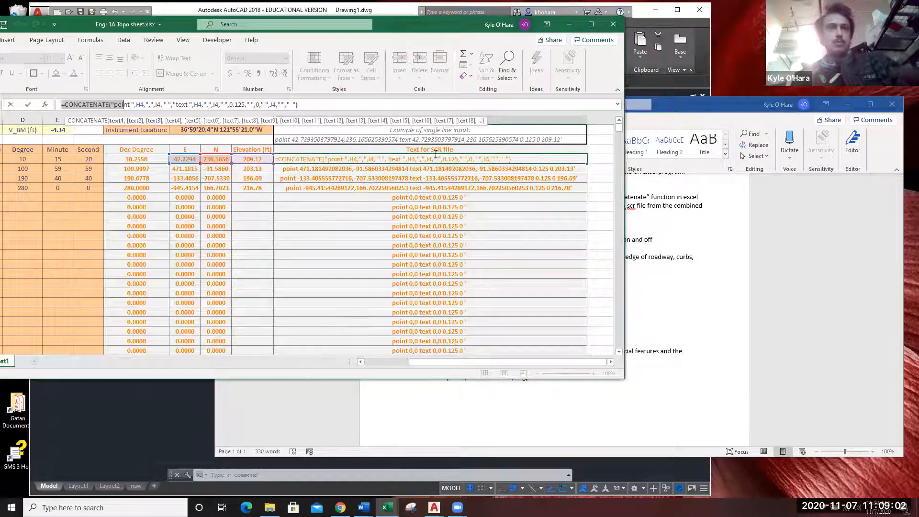
key(Escape)
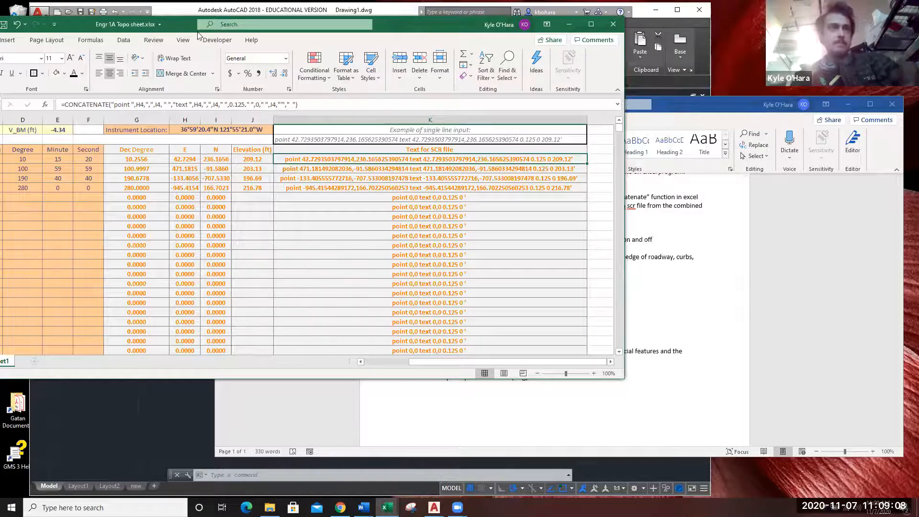
drag(263, 27, 337, 29)
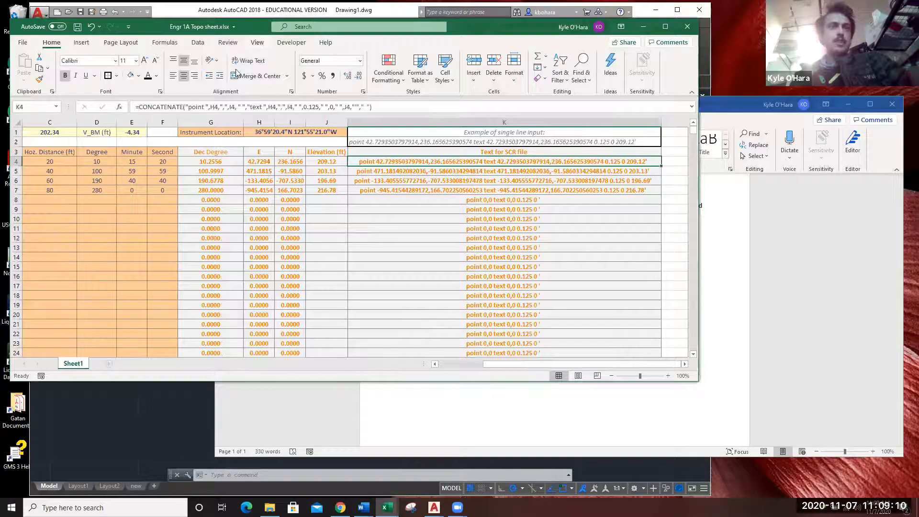
Check the degree conversion formula =D4+E4/60+F4/3600 in G4 and fill it down the Dec Degree column.
click(198, 162)
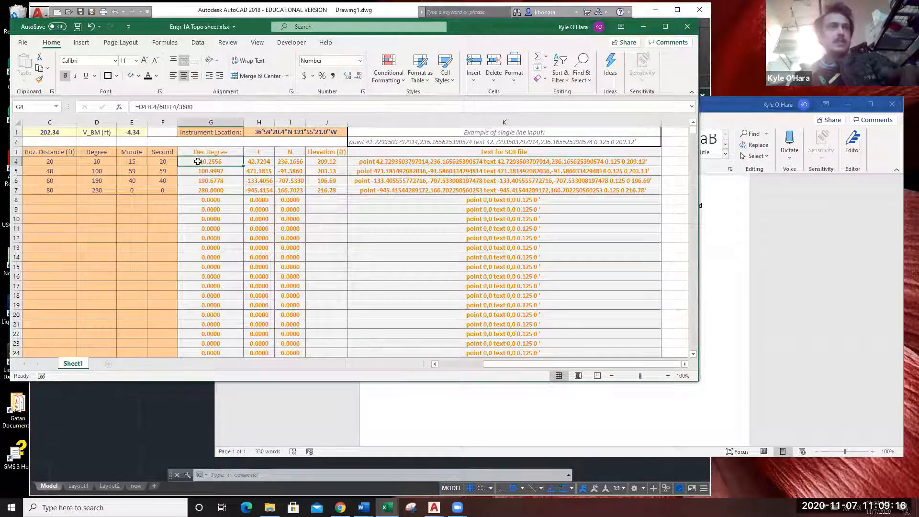
click(208, 107)
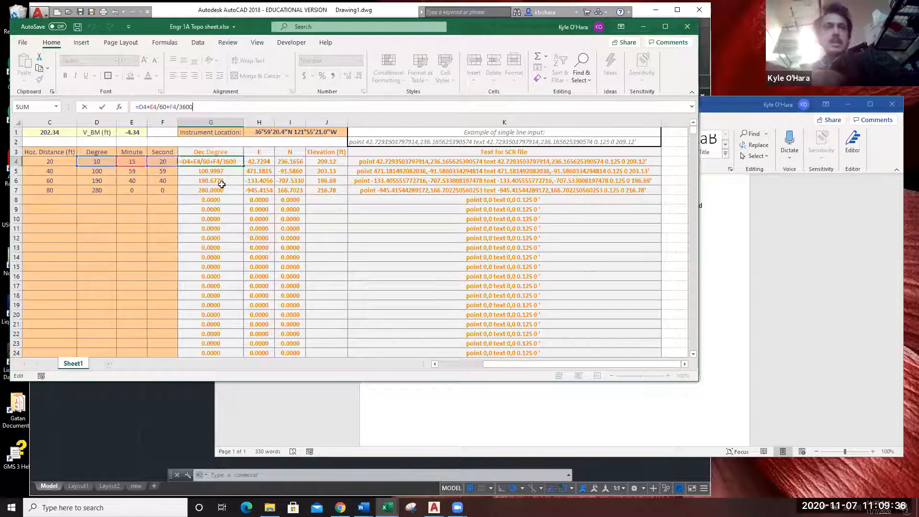
key(Return)
click(214, 162)
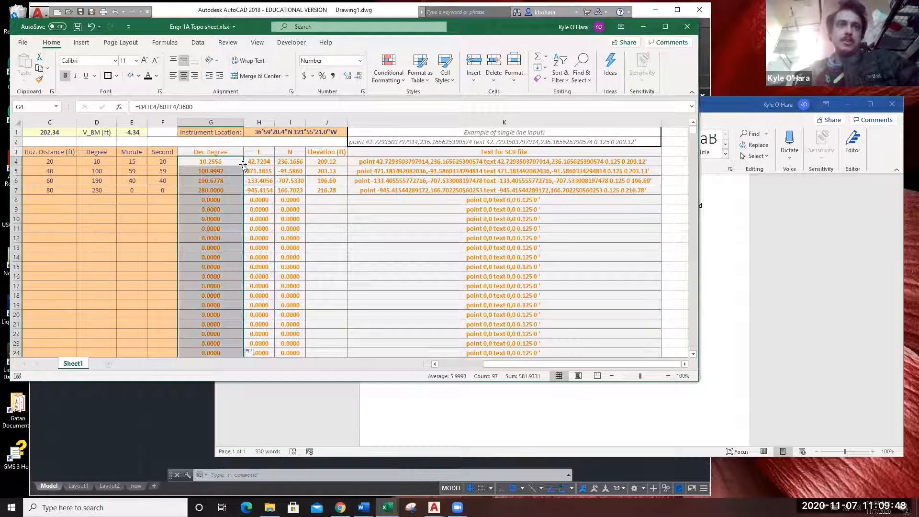
Examine the filled conversion formulas cell by cell from G5 to G14.
click(231, 172)
click(223, 181)
click(222, 191)
click(220, 200)
click(218, 209)
click(218, 219)
click(215, 228)
click(211, 238)
click(206, 248)
click(200, 256)
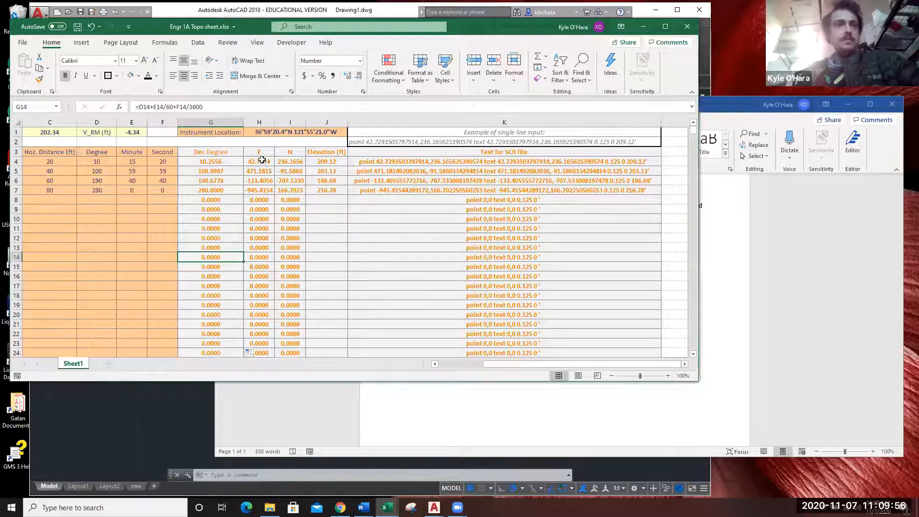
Fill the decimal degree formula from G4 down to G15.
click(224, 161)
drag(243, 166, 224, 267)
click(288, 217)
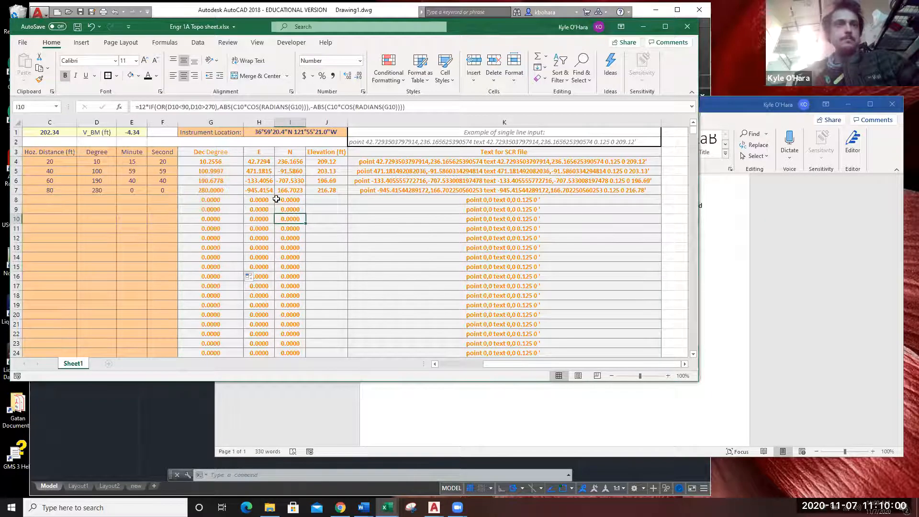
Examine the elevation formula in J4, the cells it references and the vertical distances in B5 to B7.
click(329, 160)
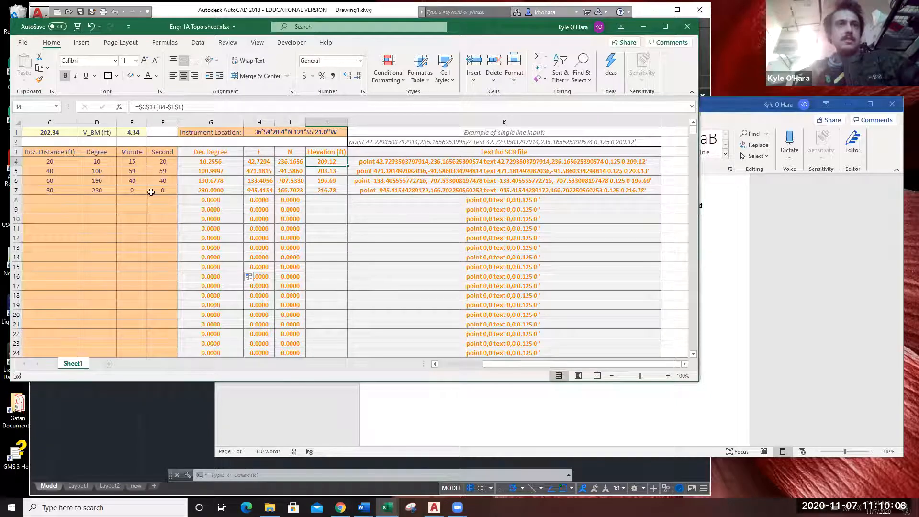
drag(484, 363, 439, 363)
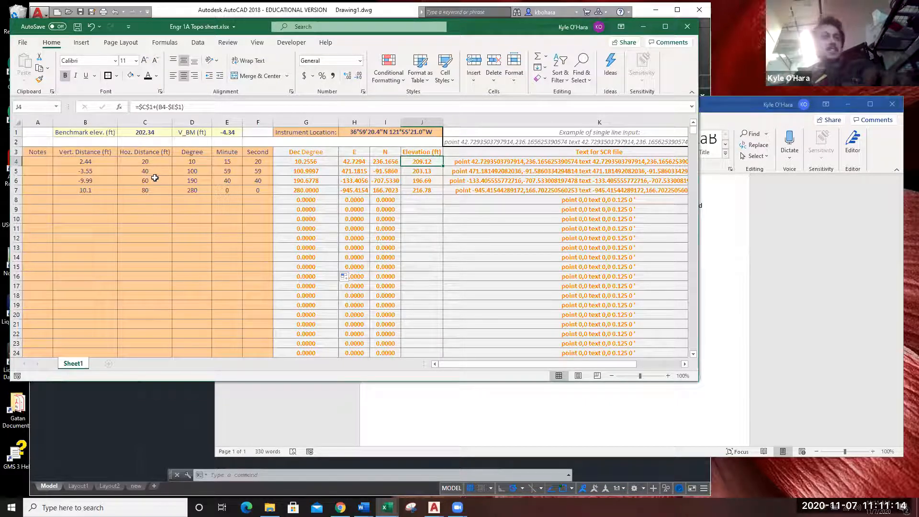
click(284, 162)
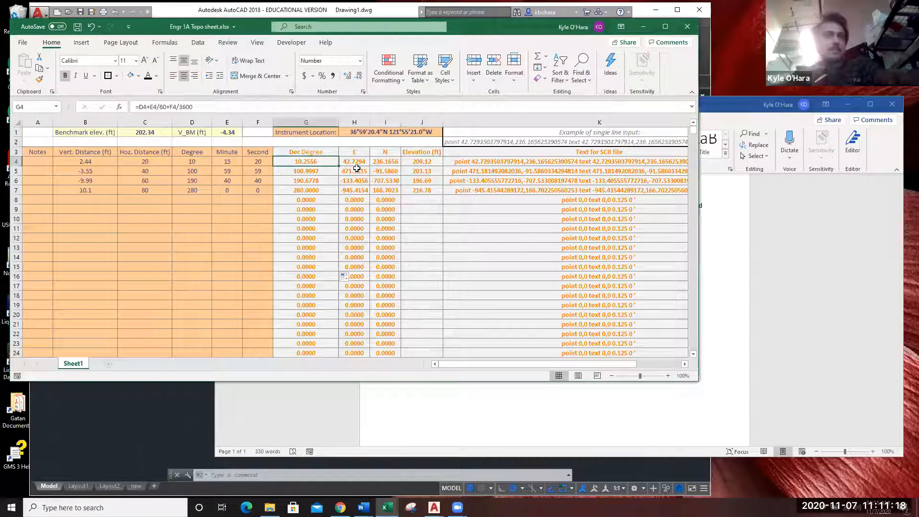
click(421, 164)
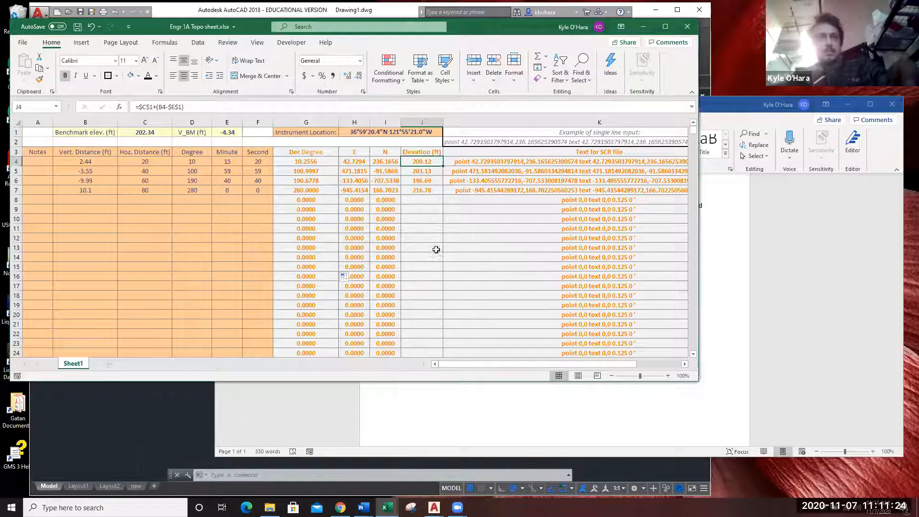
click(231, 107)
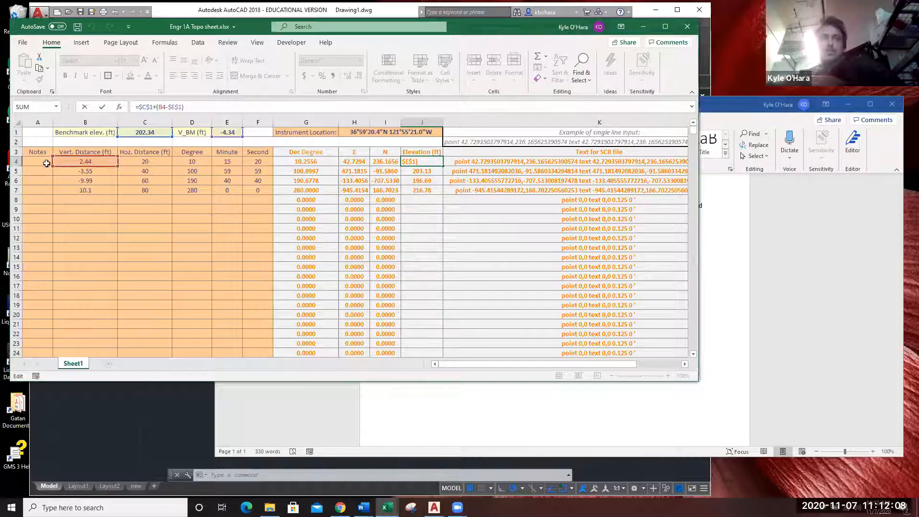
click(86, 171)
click(86, 180)
click(87, 190)
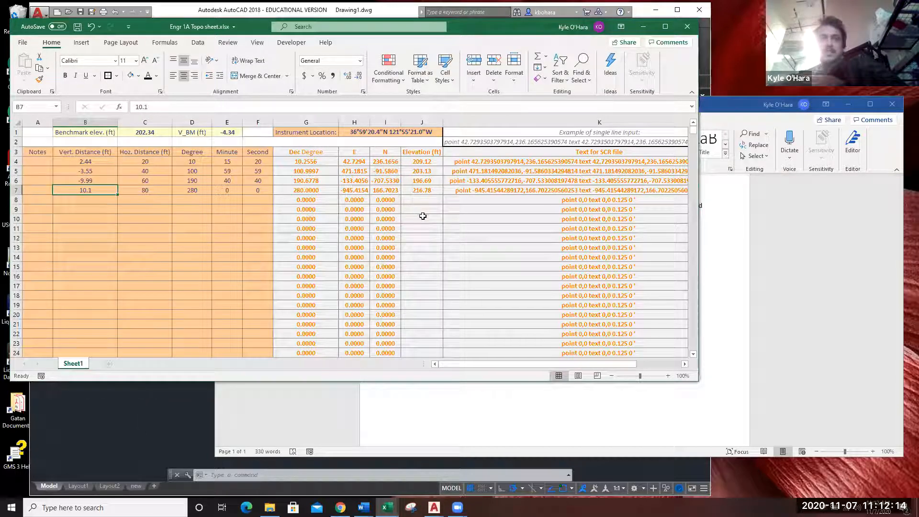
Fill the elevation formula from J4 down to J7 and check the cell references in J5 and J6.
click(421, 161)
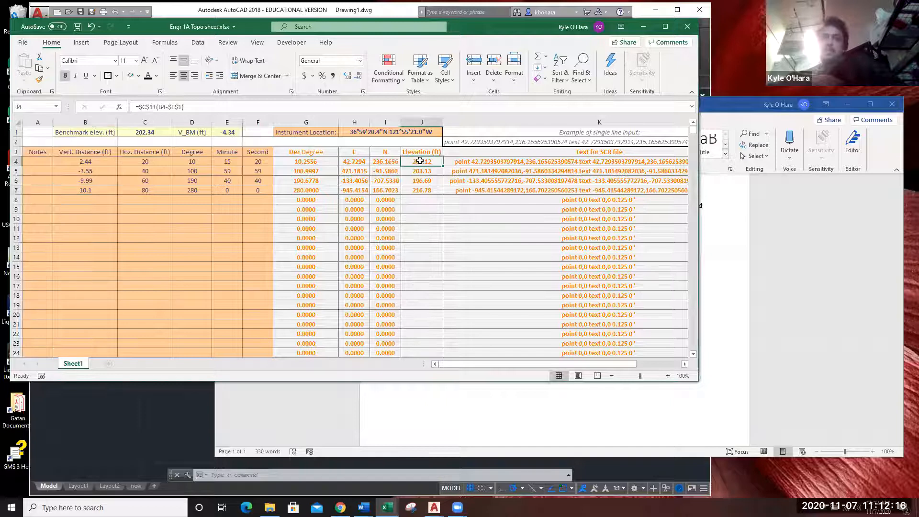
drag(443, 164, 433, 192)
double_click(423, 171)
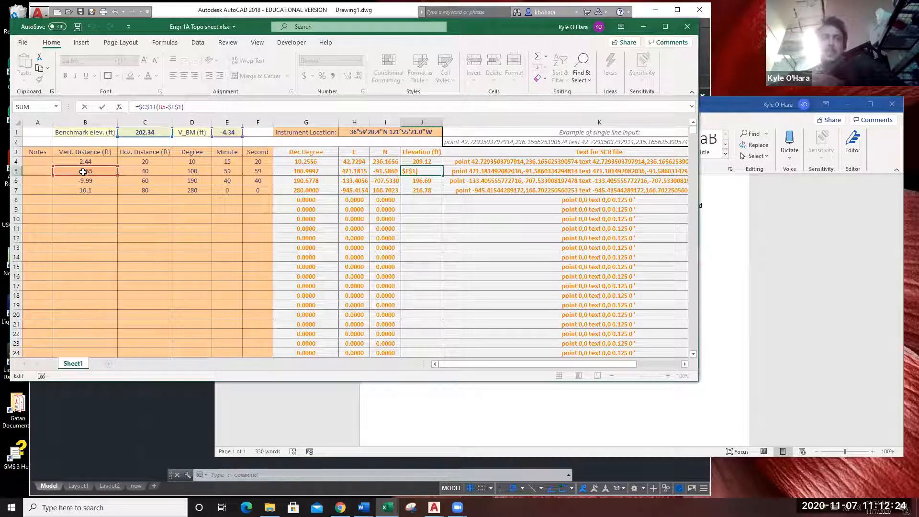
key(Return)
double_click(412, 177)
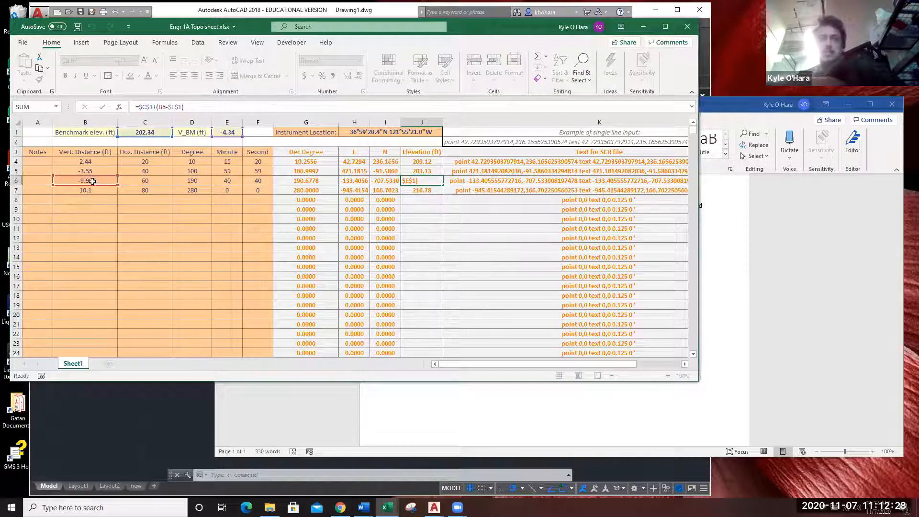
Check the cell references of the elevation formulas in J6, J7 and J4.
key(Return)
key(F2)
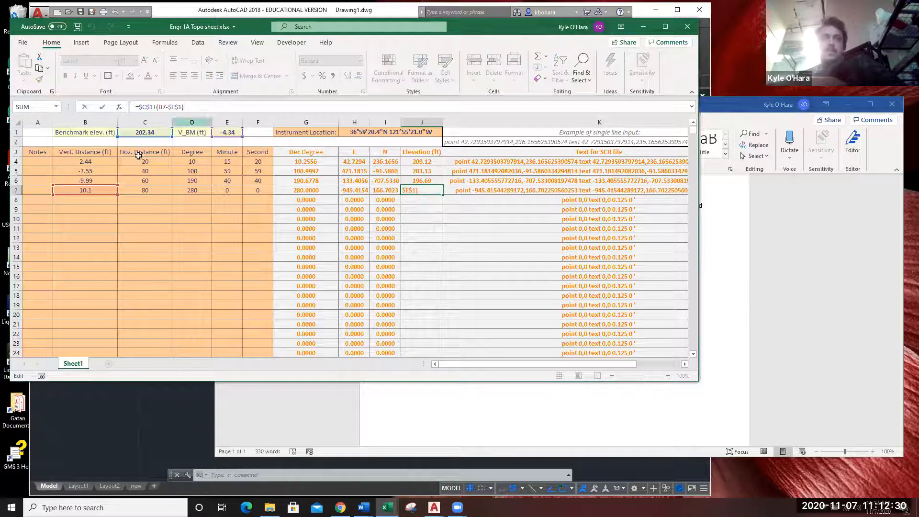
key(Return)
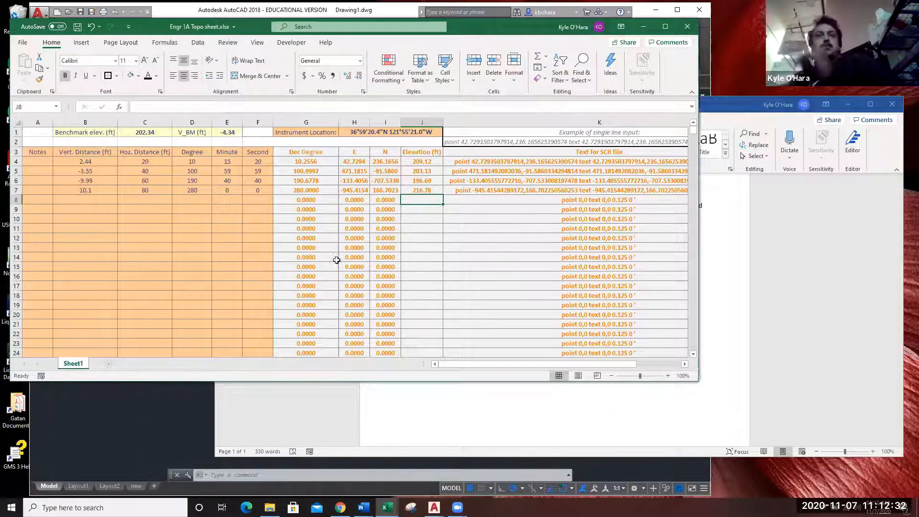
click(432, 163)
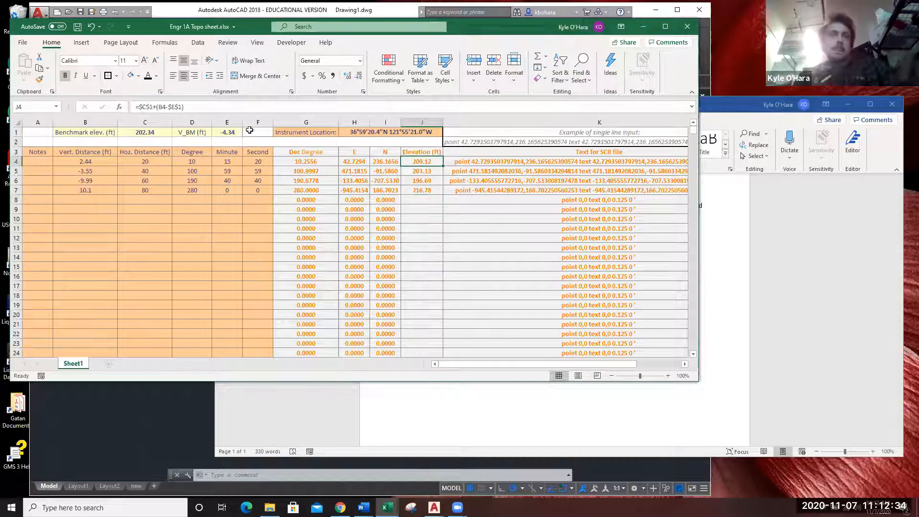
click(149, 107)
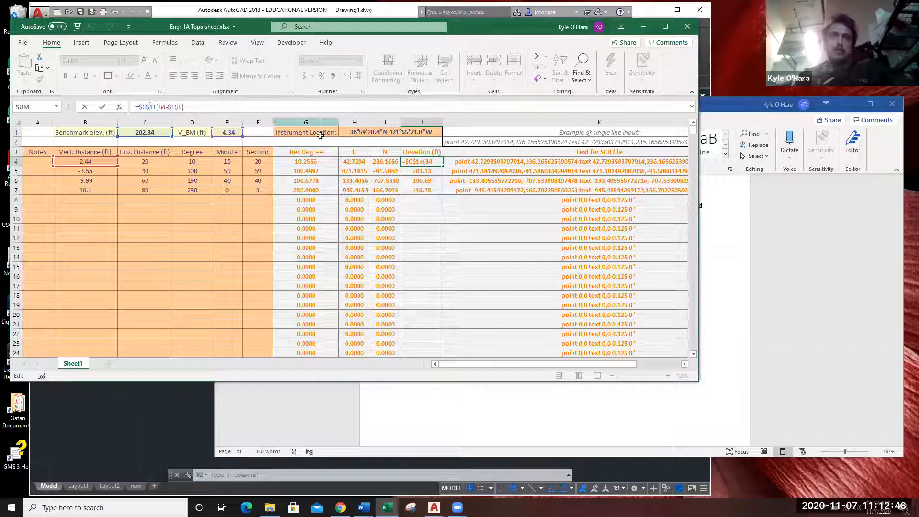
key(Escape)
Fill the elevation formula from J4 down to J7 again and check the references in J5.
drag(442, 166, 436, 197)
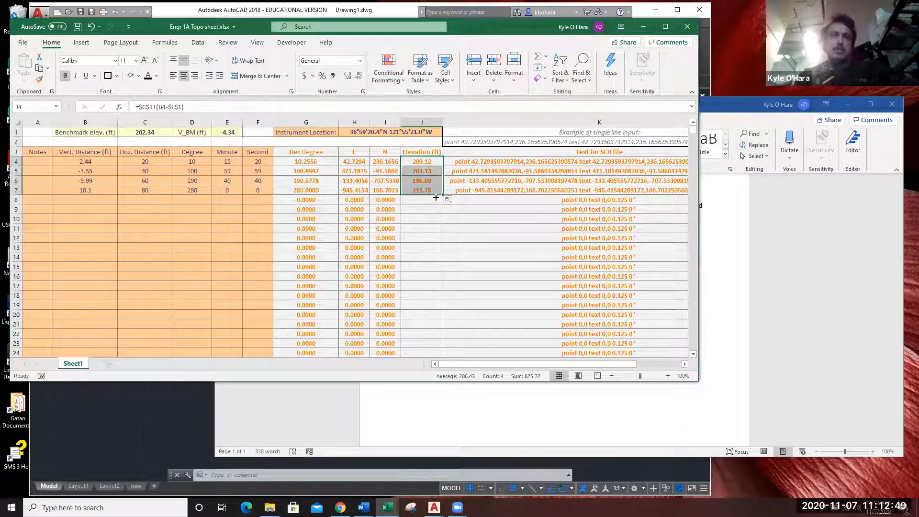
click(431, 173)
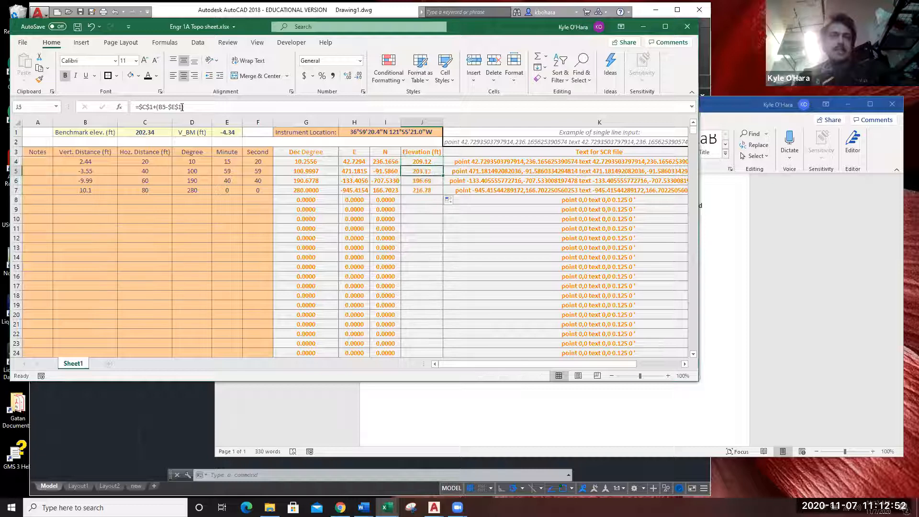
key(F2)
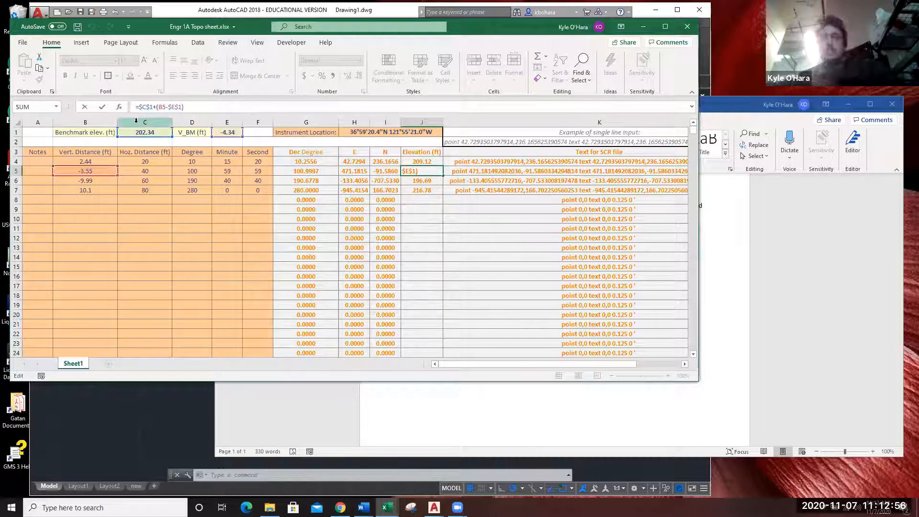
key(Return)
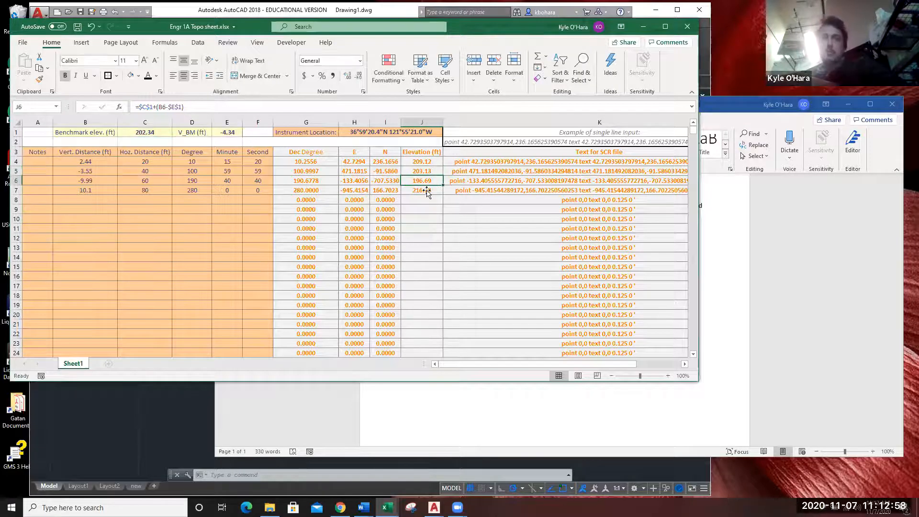
click(428, 191)
key(Return)
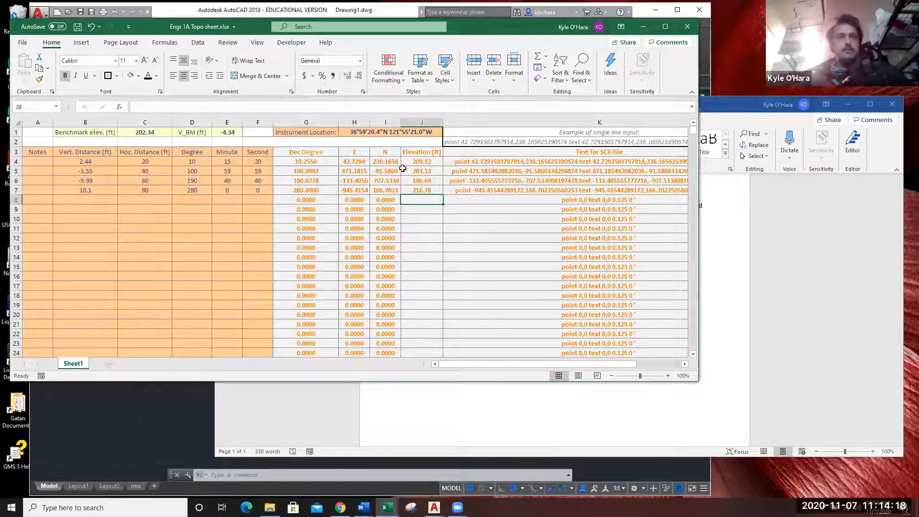
key(Down)
key(Down)
key(Down)
key(Down)
key(Down)
key(Down)
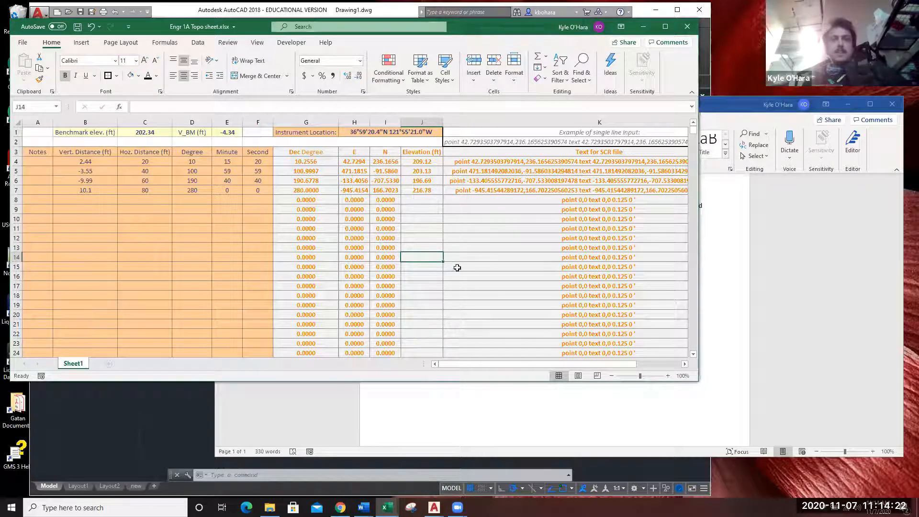
Enter the test formula =sin(30) in the empty cell N5 beyond the survey table.
drag(493, 365, 578, 377)
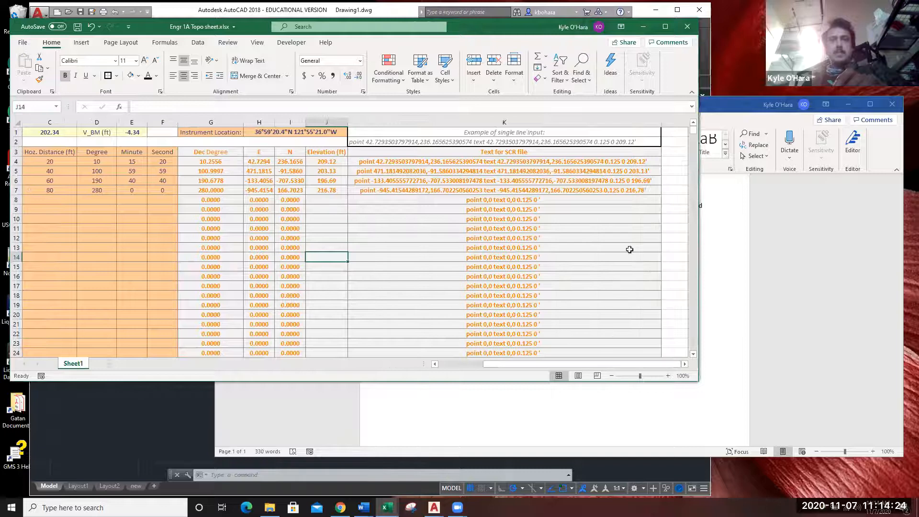
click(678, 237)
key(Right)
key(Right)
key(Right)
key(Right)
key(Right)
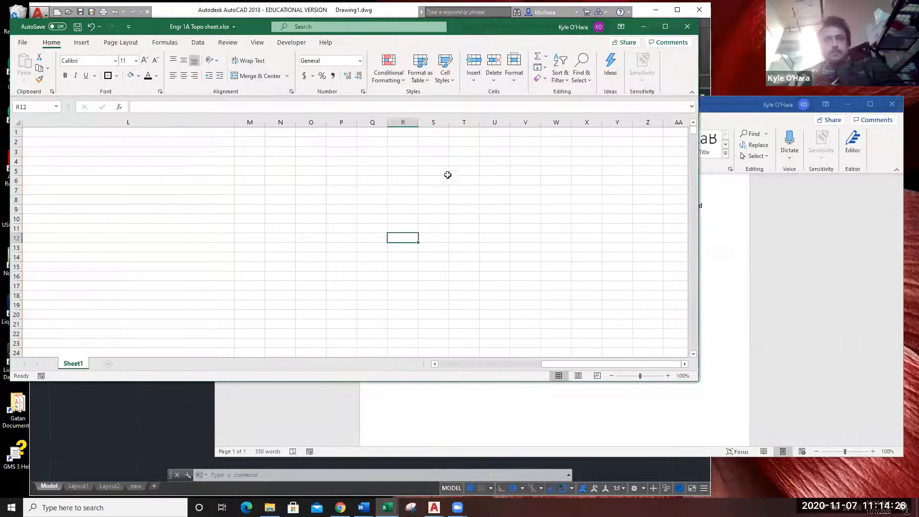
click(311, 173)
key(Left)
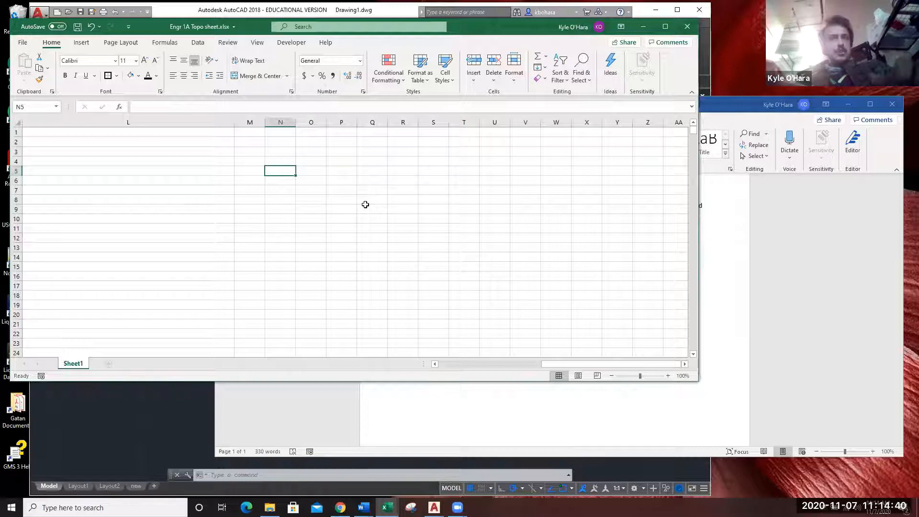
text(=)
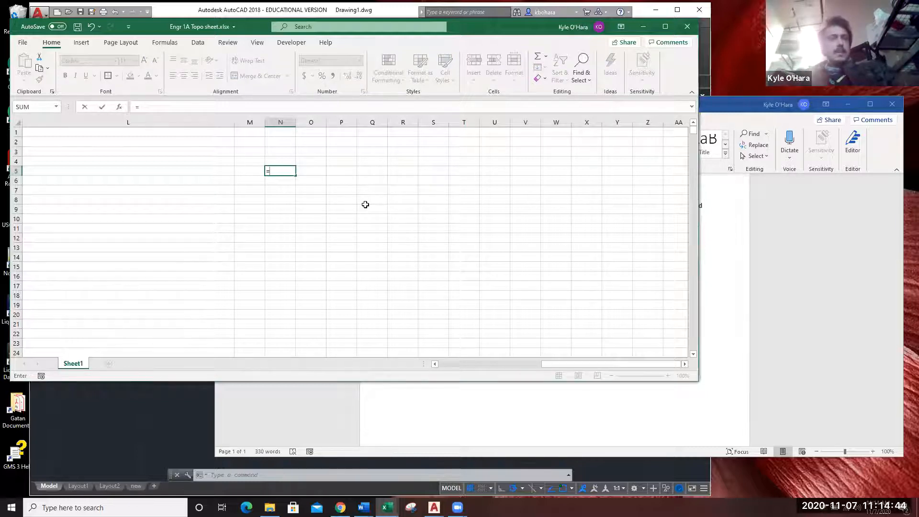
text(sin)
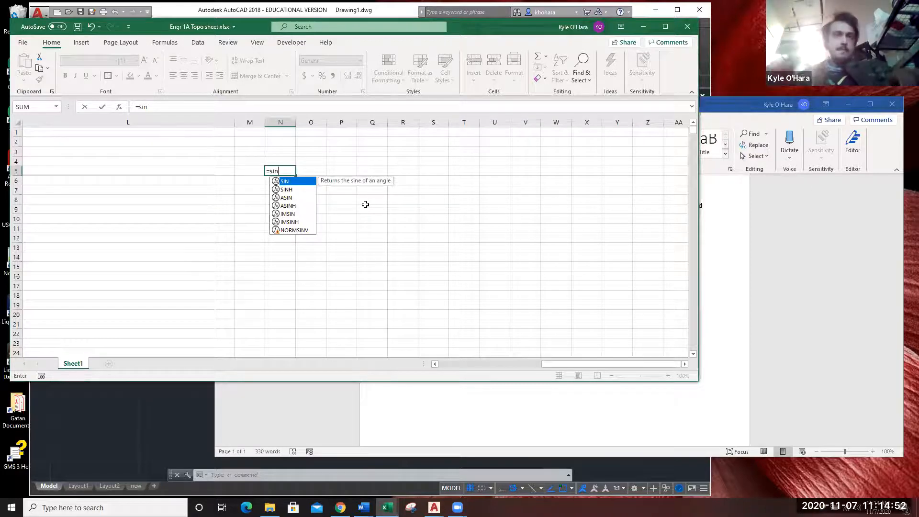
click(286, 169)
text(()
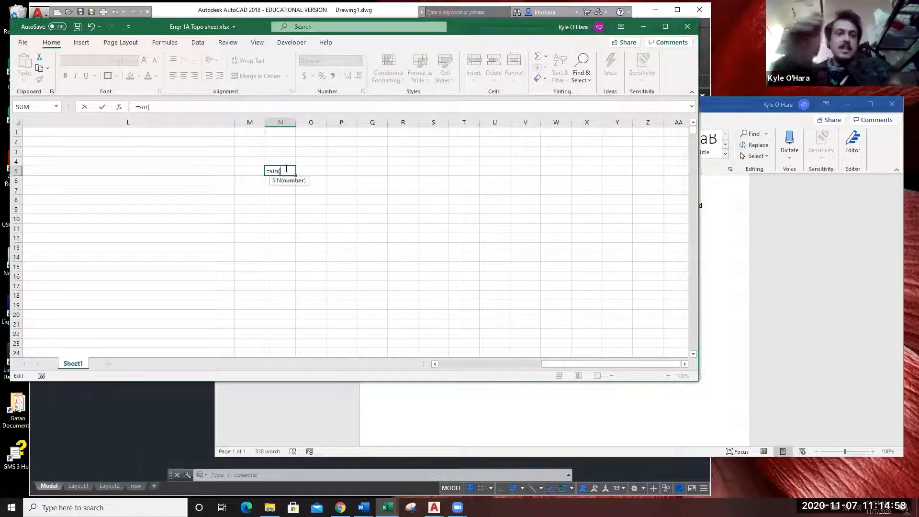
text(30))
key(Return)
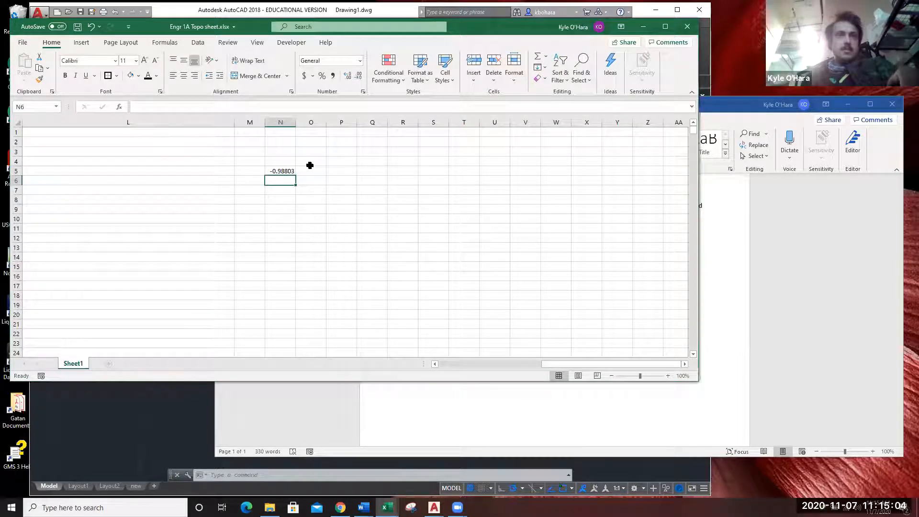
Wrap the angle in N5 with the RADIANS function so the formula reads =SIN(RADIANS(30)).
click(278, 172)
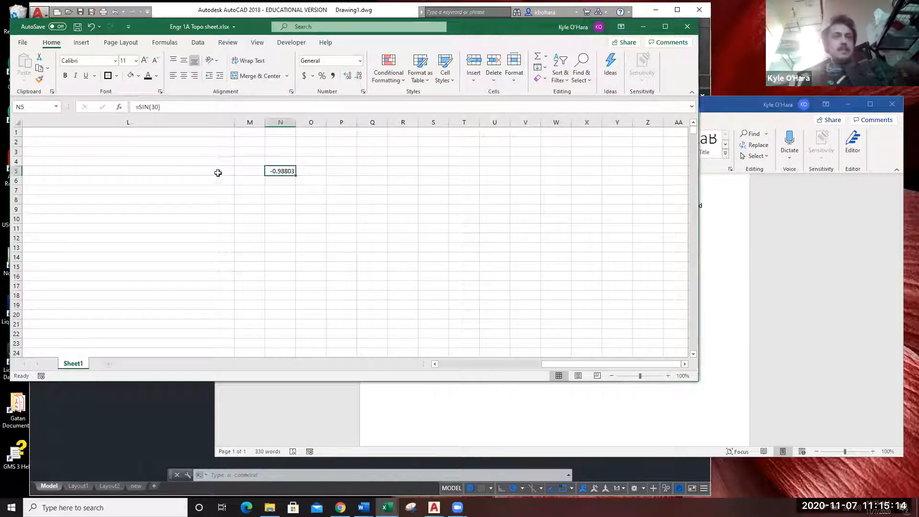
click(154, 107)
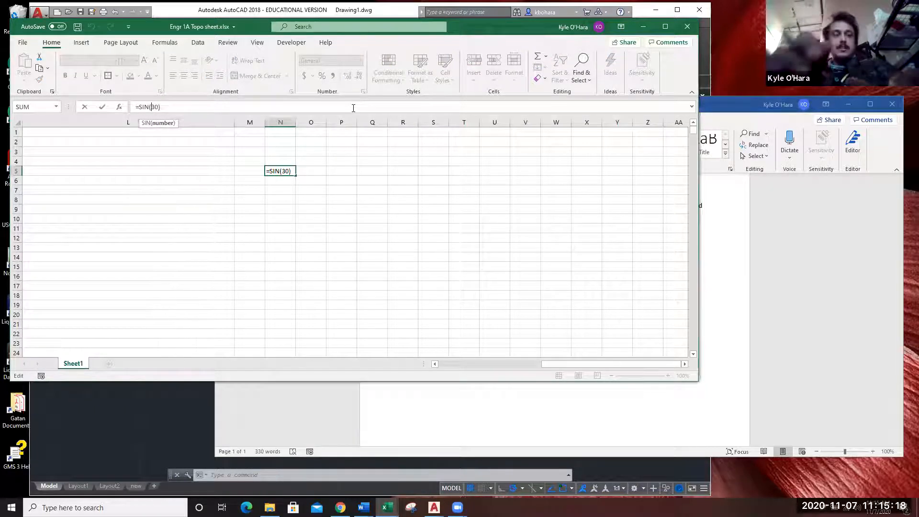
text(rad)
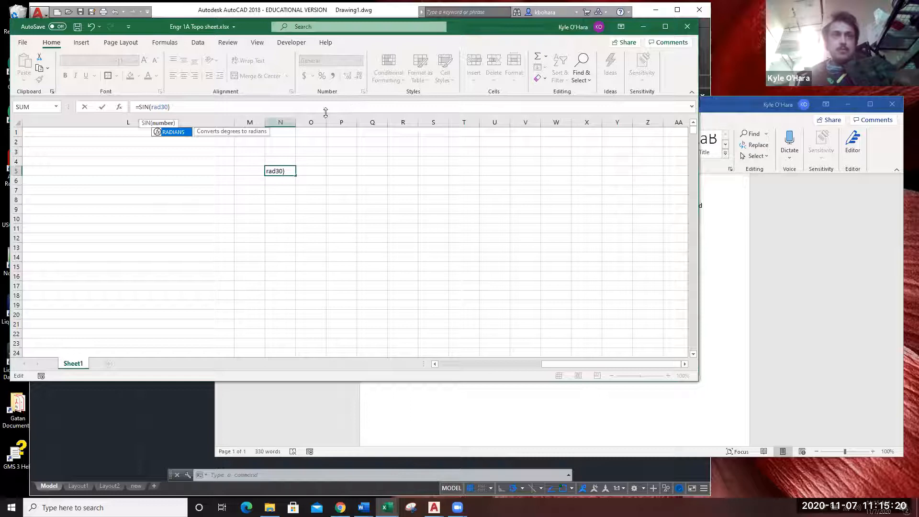
double_click(168, 131)
click(195, 107)
text()))
key(Return)
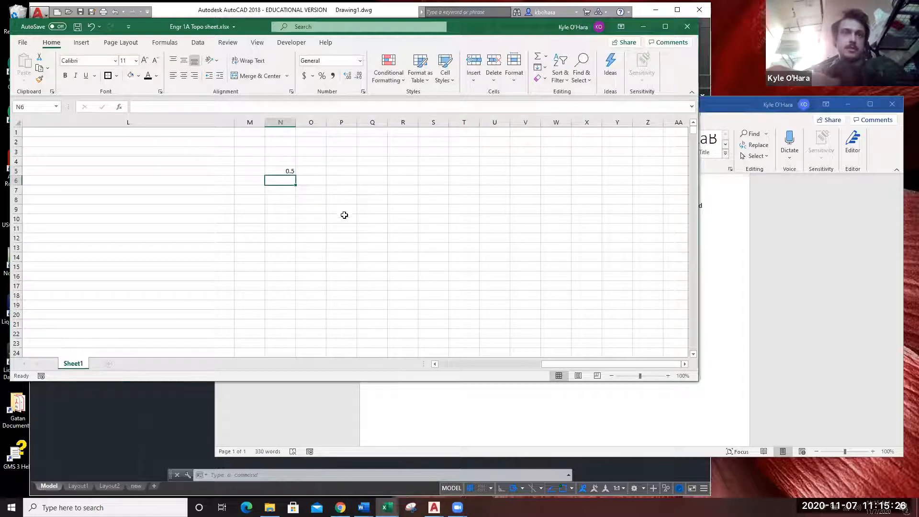
Examine the RADIANS(30) argument inside the sine formula in N5.
click(287, 174)
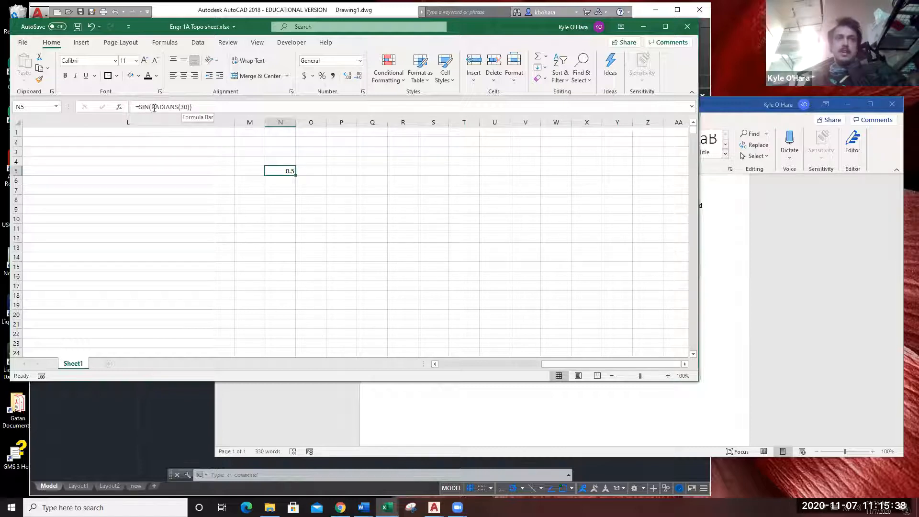
drag(152, 108, 191, 109)
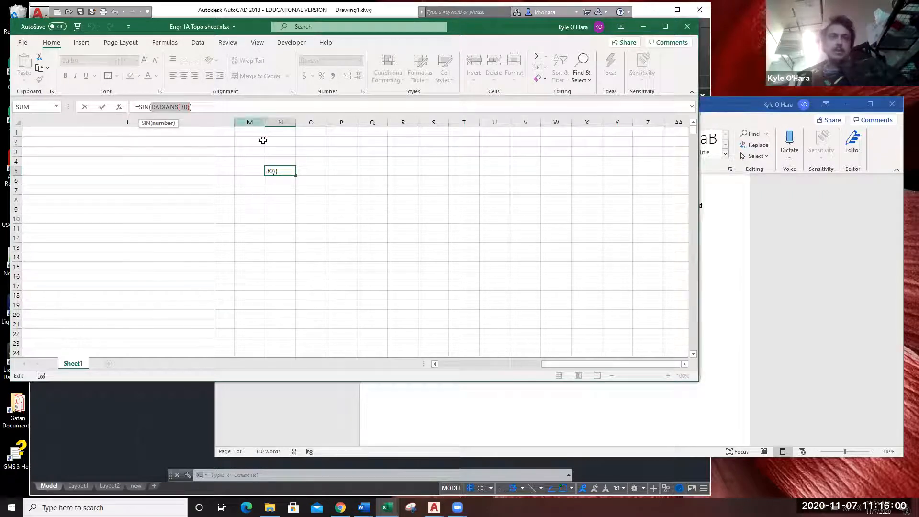
key(ctrl+Return)
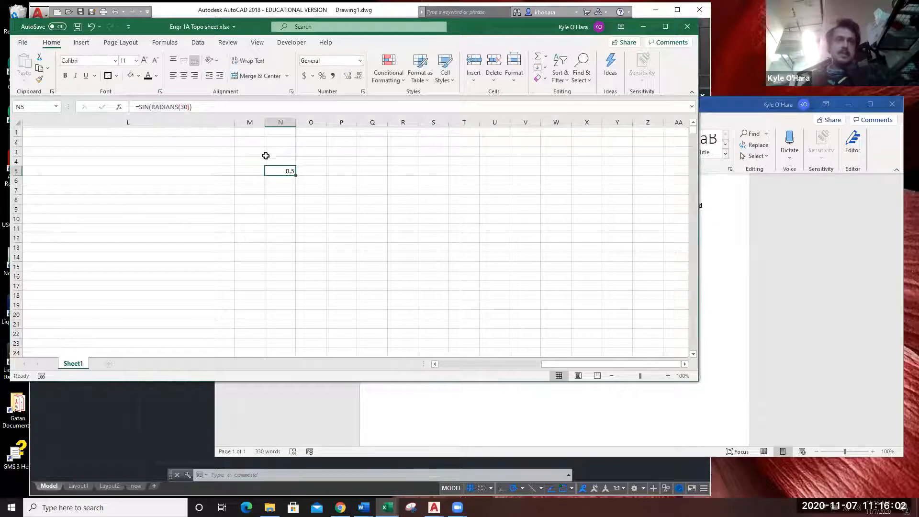
Move the sine test formula from N5 to N6 and delete it.
mouse_move(276, 170)
mouse_down()
mouse_move(302, 191)
mouse_move(271, 180)
mouse_up()
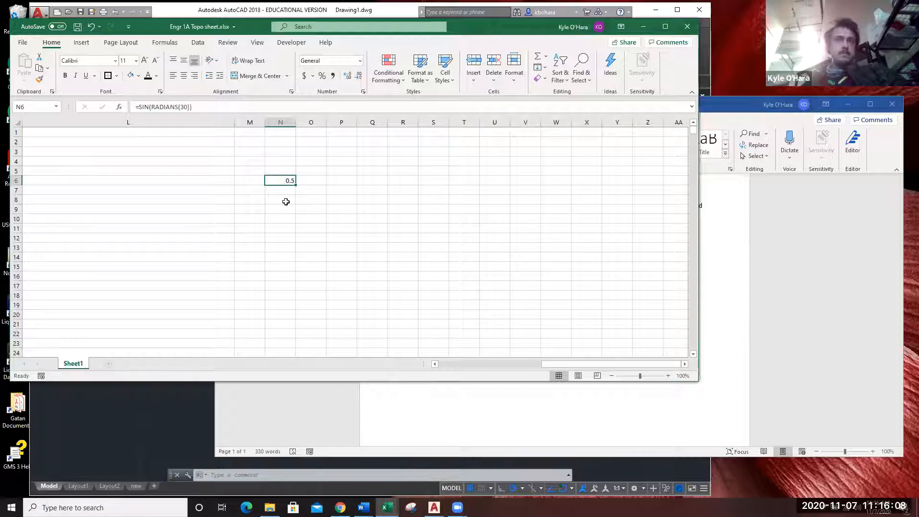
drag(273, 184, 296, 193)
key(Delete)
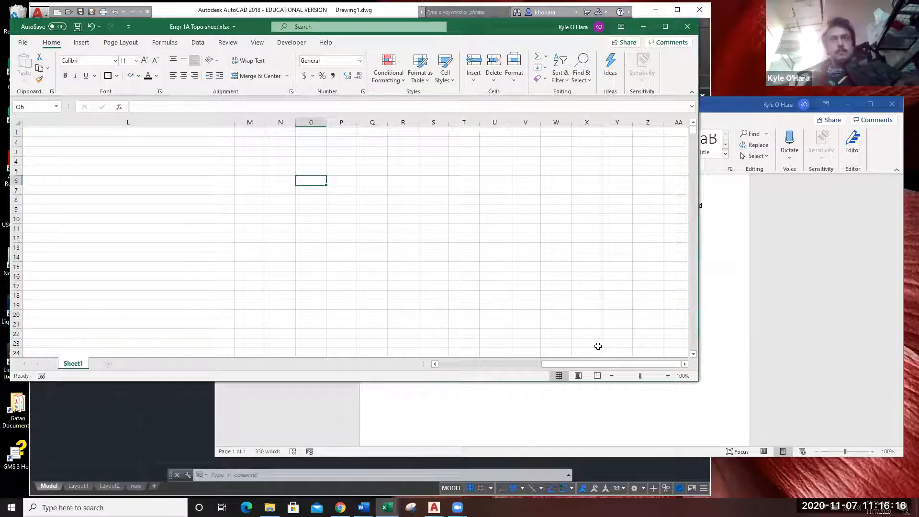
drag(605, 365, 516, 368)
drag(535, 362, 613, 354)
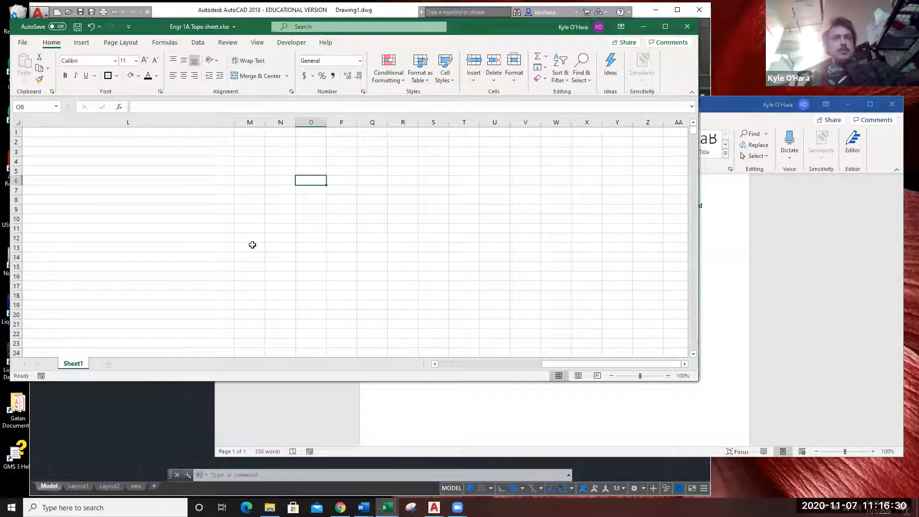
Enter the column header degrees in N5.
click(285, 168)
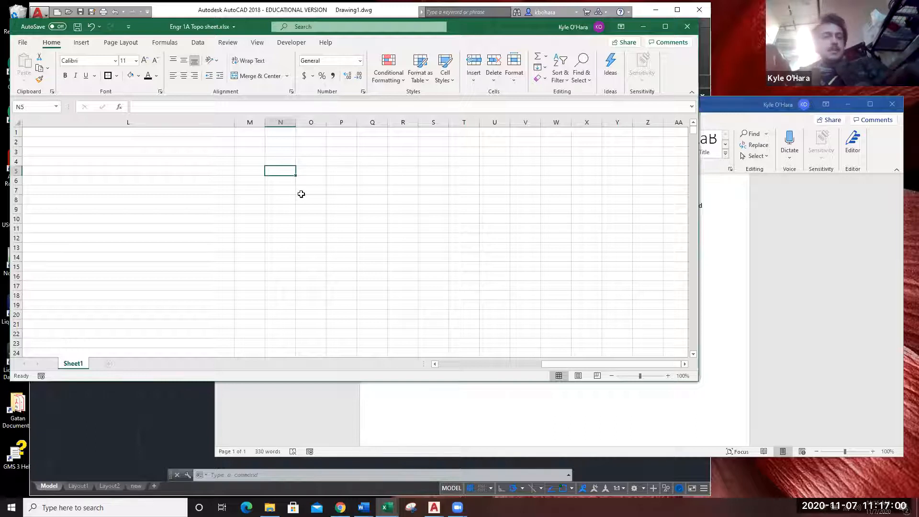
text(degr)
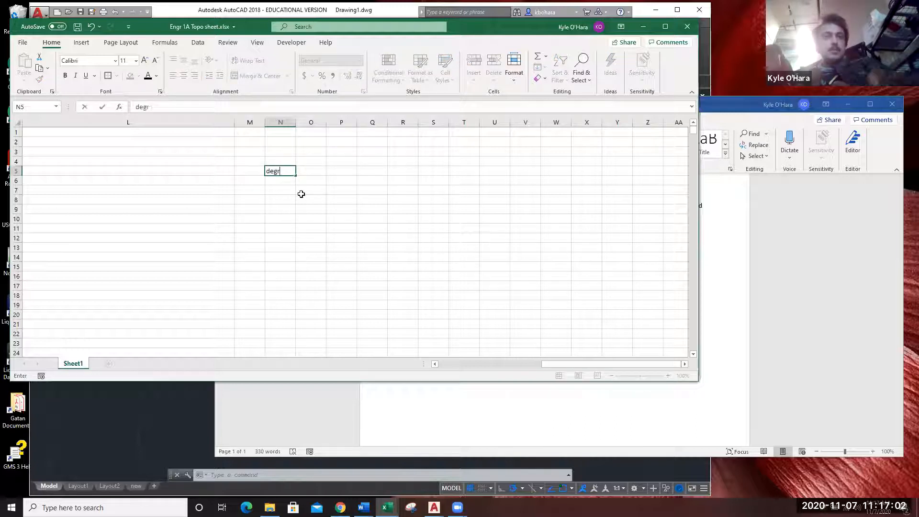
key(Return)
key(Right)
key(Up)
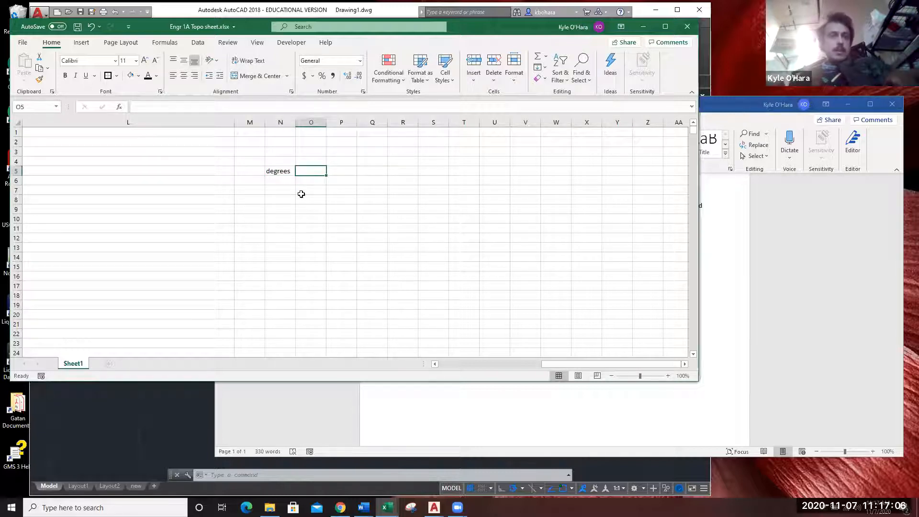
Enter the values 0, 1, 2 and 3 below the degrees header in N6 to N9.
key(Down)
key(Left)
text(0)
key(Return)
text(1)
key(Return)
text(2)
key(Return)
text(3)
key(Return)
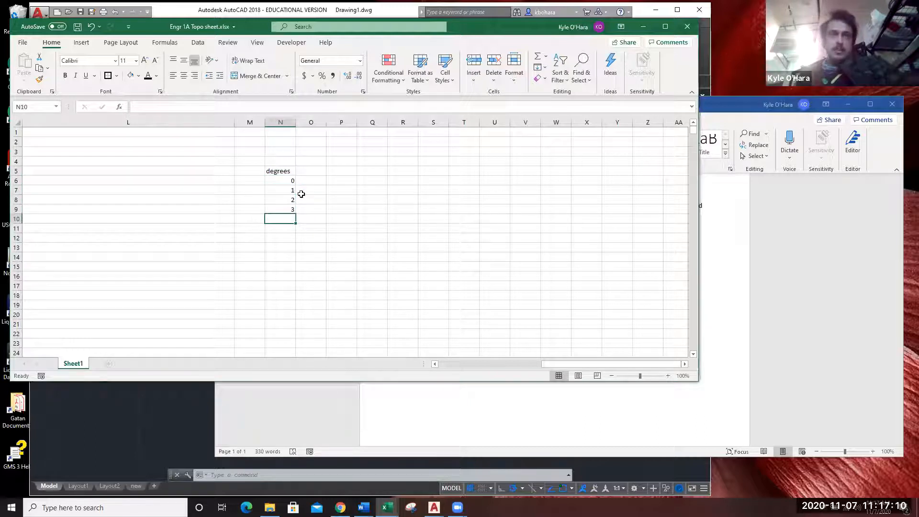
Extend the degree series from N7:N9 down to row 51, then select O5 beside the degrees header.
drag(291, 190, 288, 211)
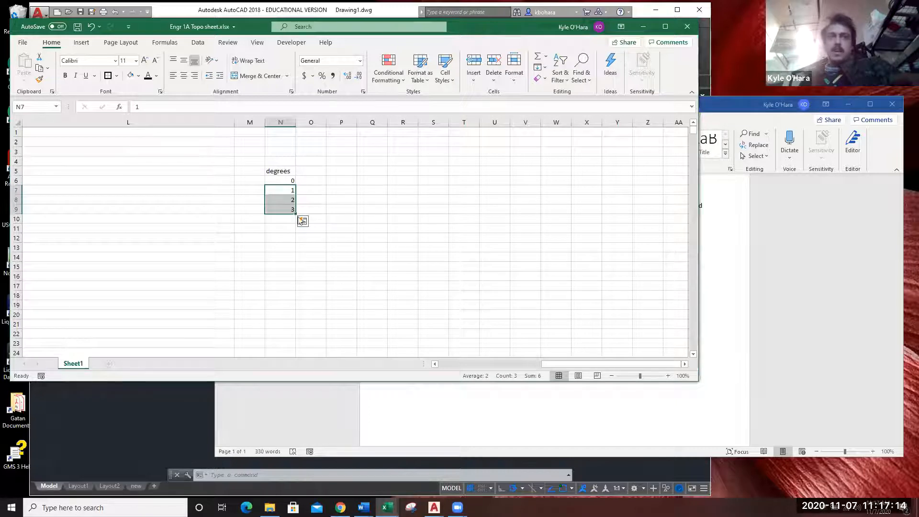
drag(294, 213, 291, 355)
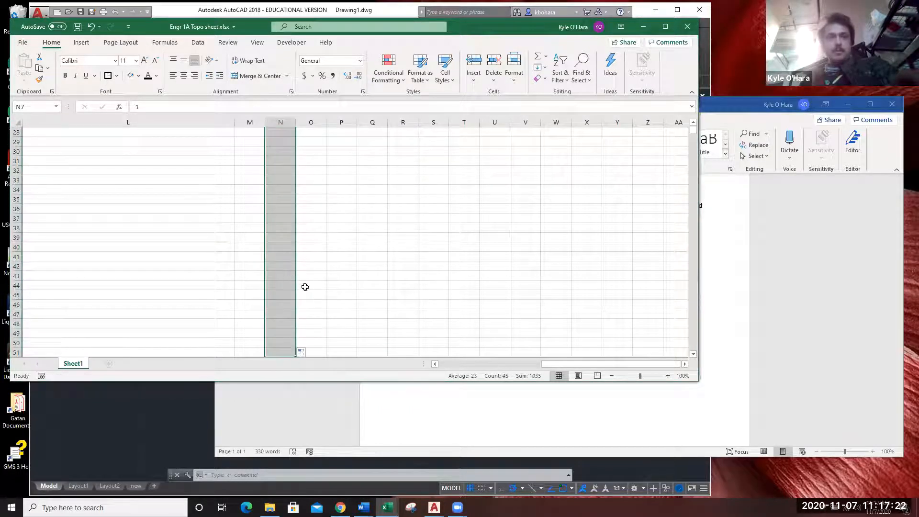
scroll(312, 267, up, 9)
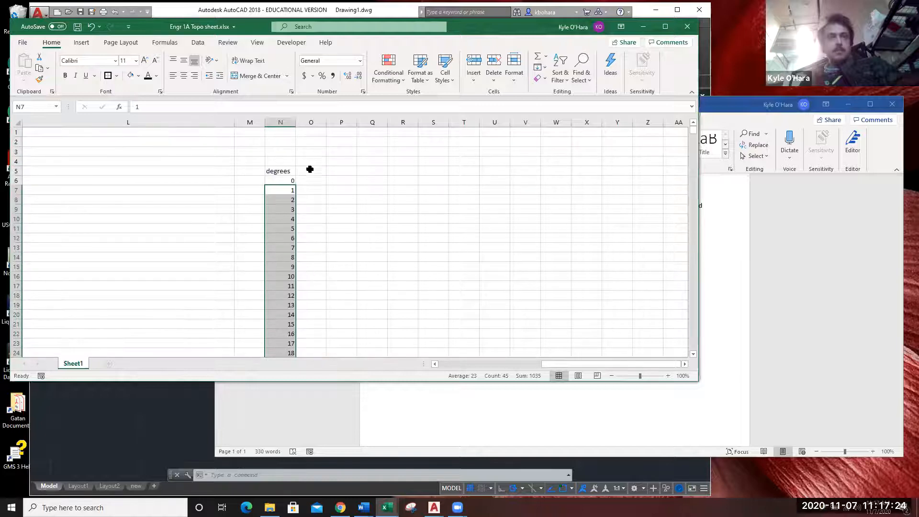
click(309, 170)
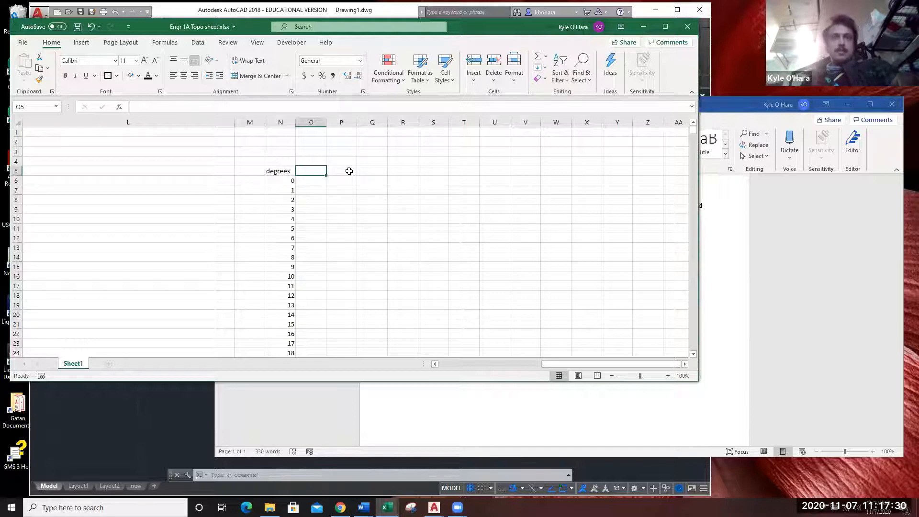
Enter the column header radians in O5.
text(r)
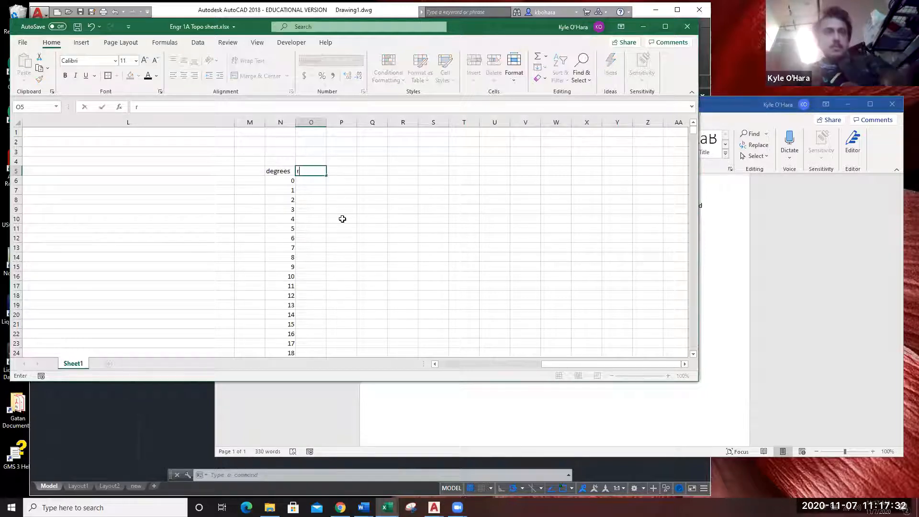
text(adians)
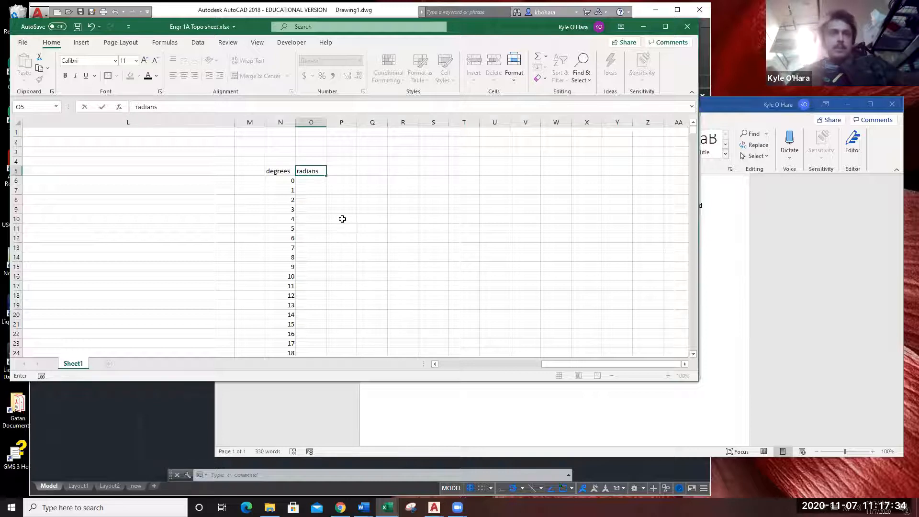
key(Return)
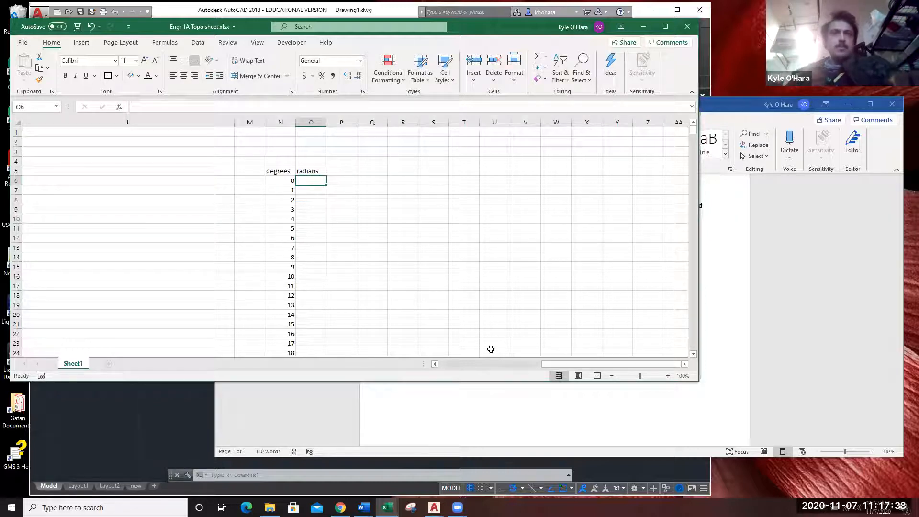
Convert the degrees to radians with =RADIANS(N6) in O6 and fill the formula down to row 51.
text(=ra)
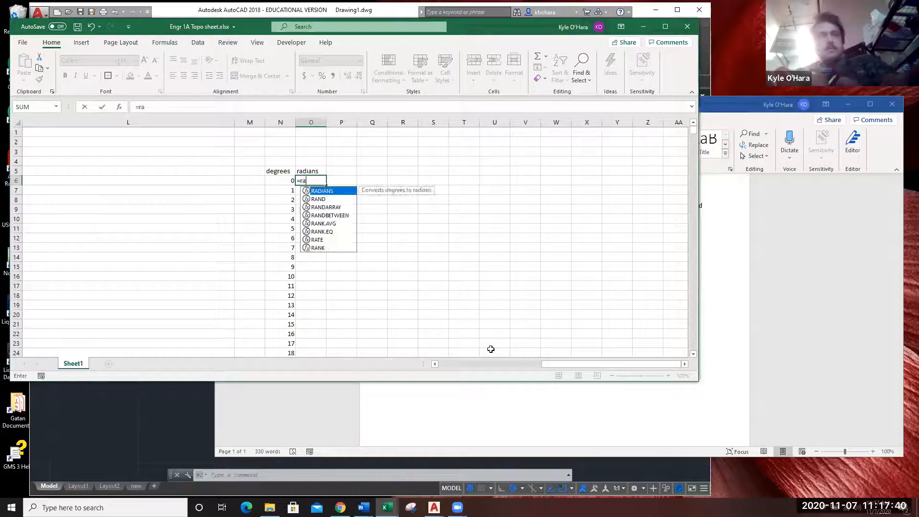
double_click(327, 191)
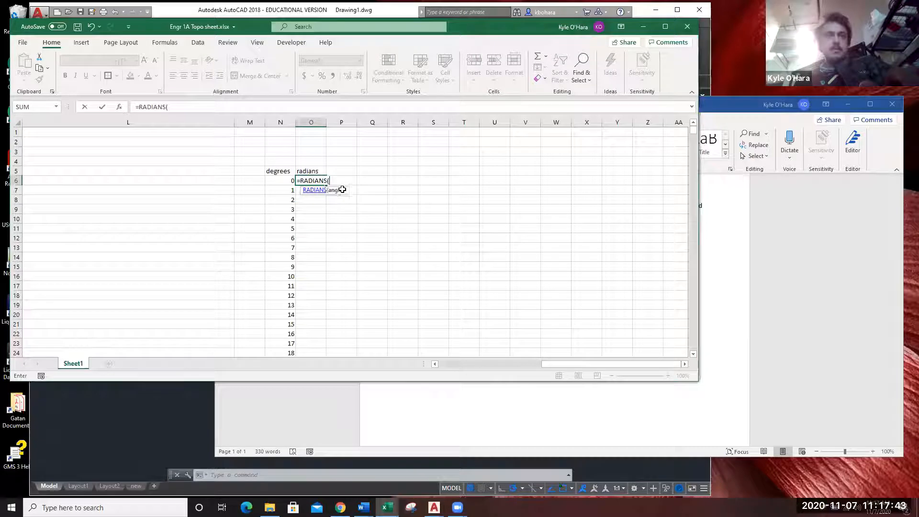
click(280, 180)
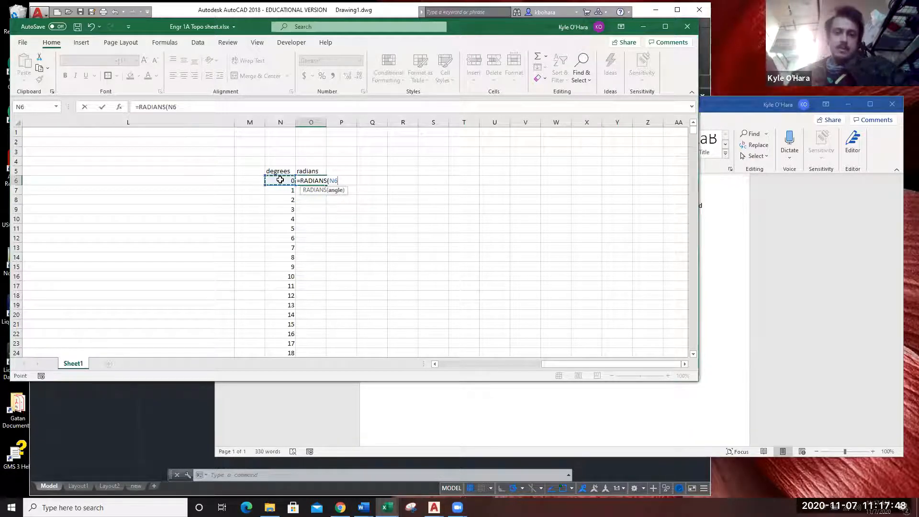
text())
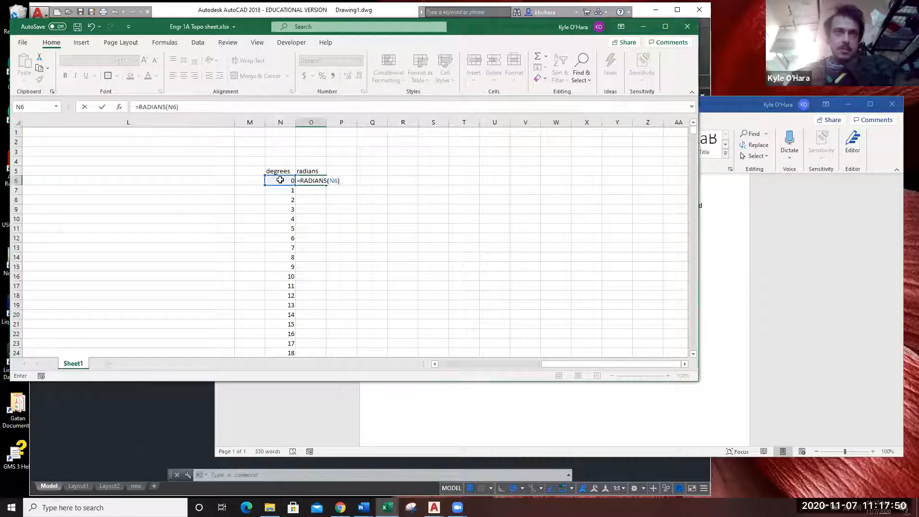
key(Return)
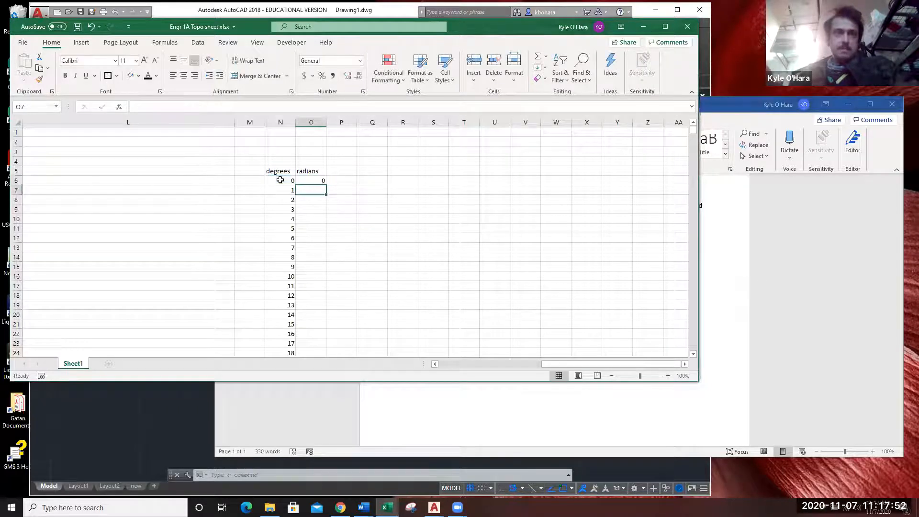
click(317, 180)
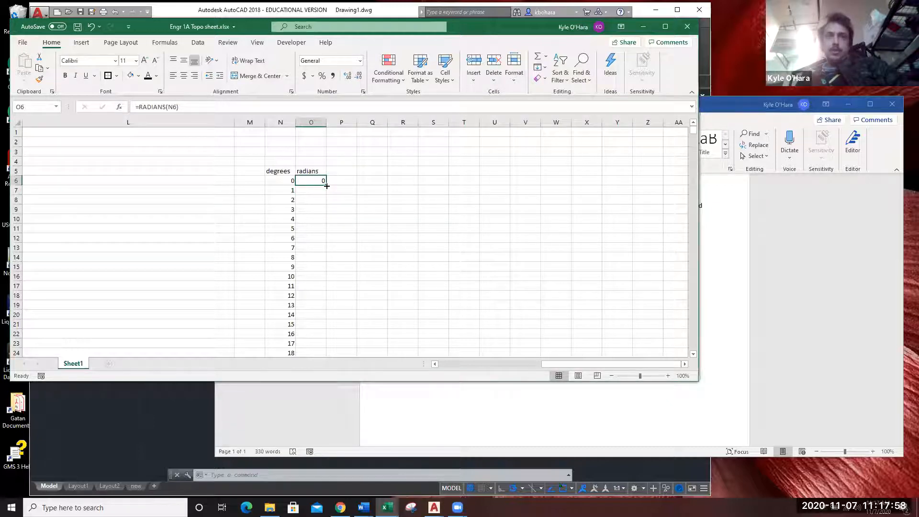
double_click(327, 184)
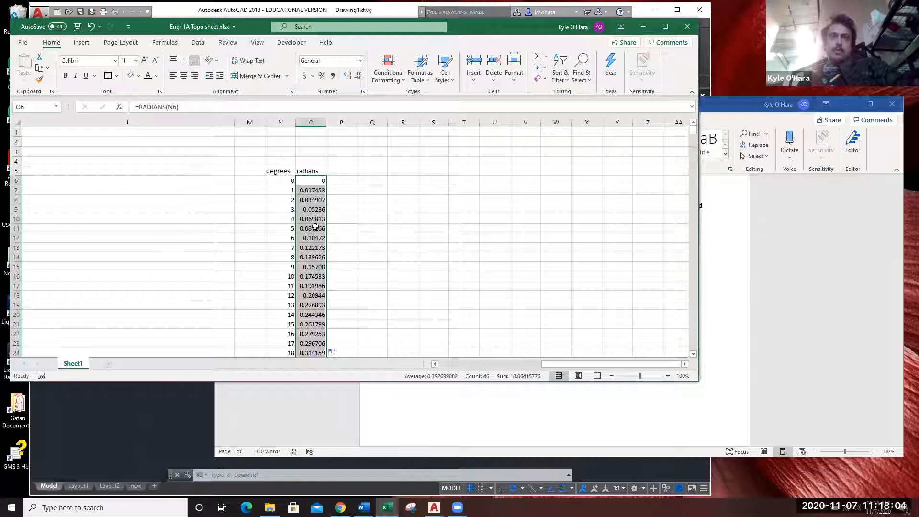
Enter the column header sine in P5.
click(341, 171)
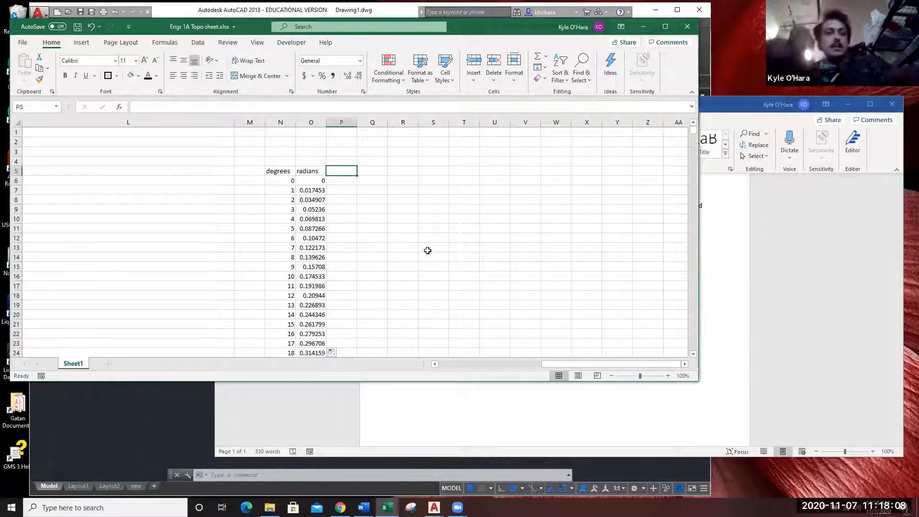
text(sine)
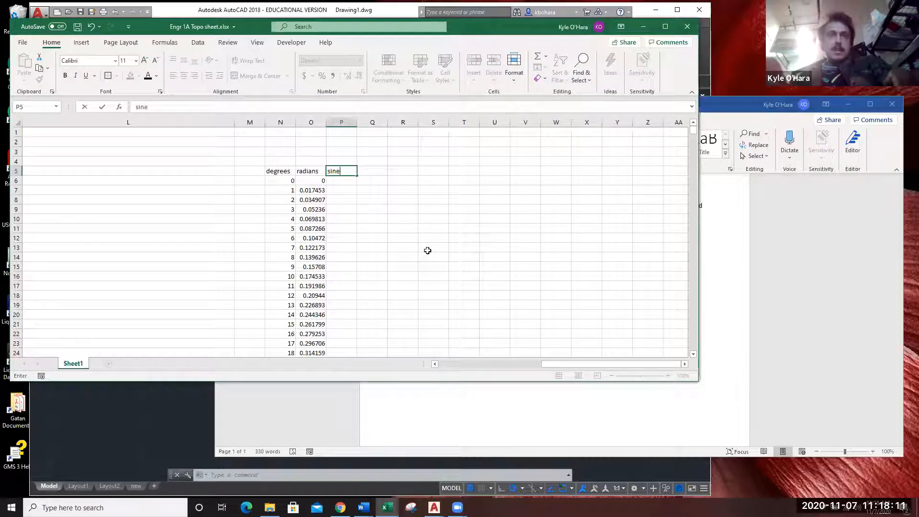
key(Return)
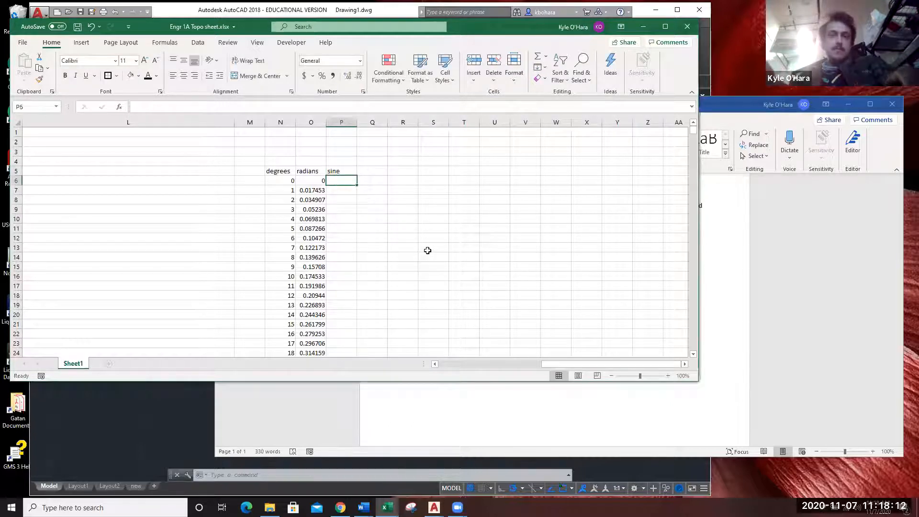
Calculate the sine of the radians with =SIN(O6) in P6 and fill the formula down to row 51.
text(=)
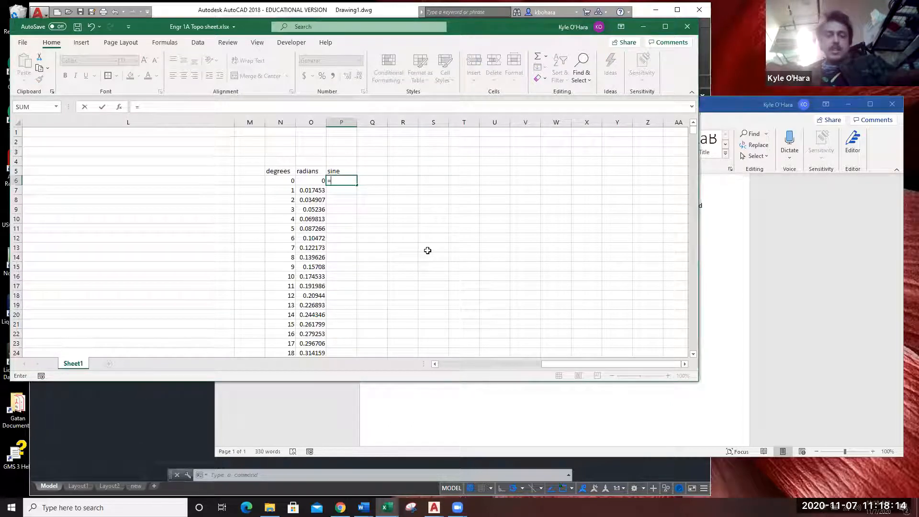
text(sin)
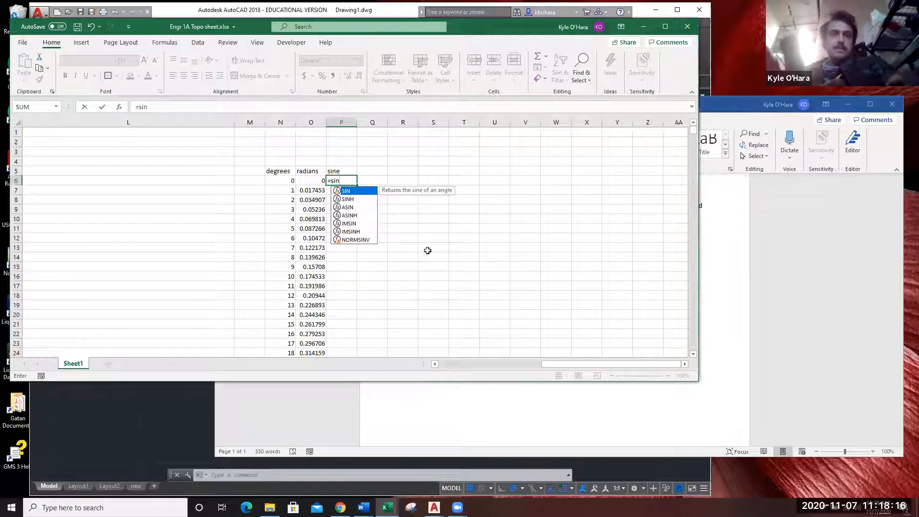
text(()
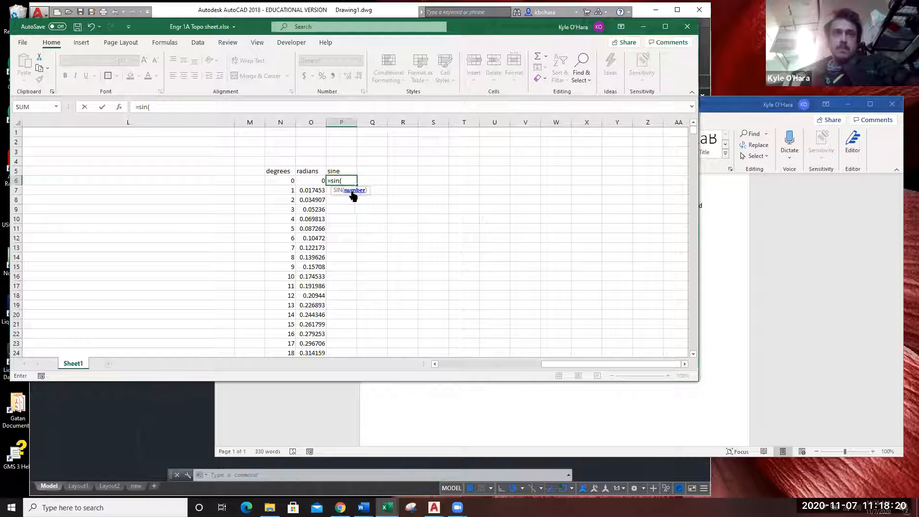
click(312, 181)
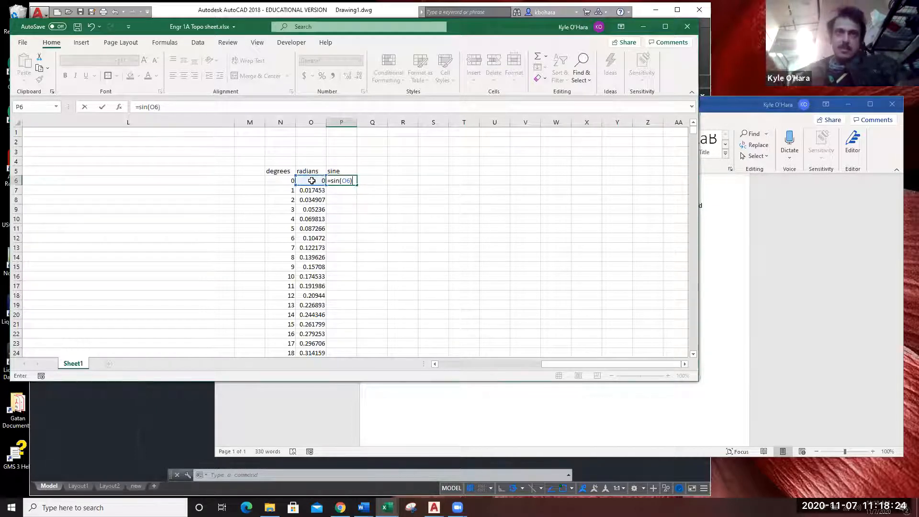
key(Return)
click(354, 183)
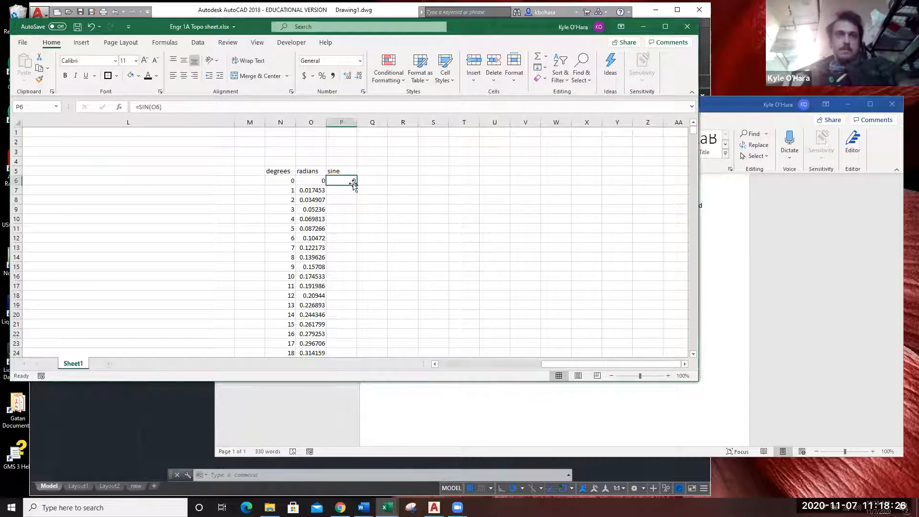
double_click(356, 185)
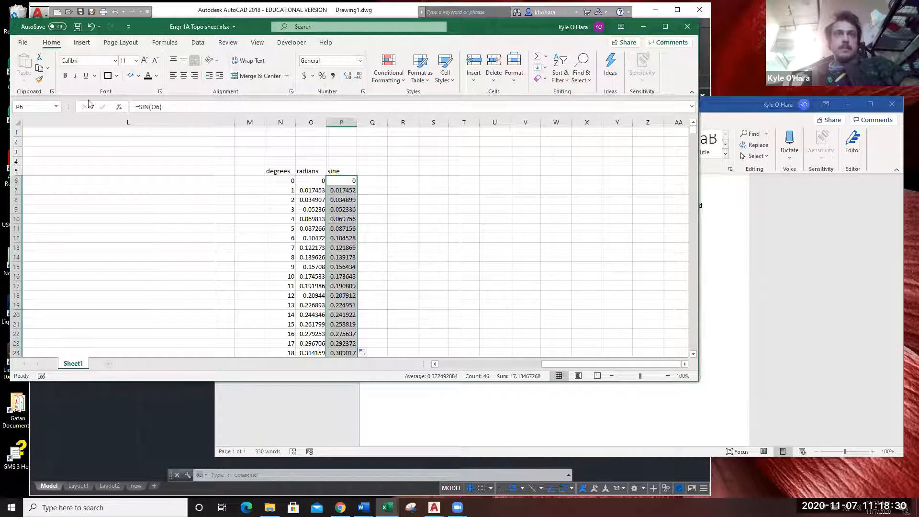
Insert an empty scatter chart with straight lines and markers and place it beside the data, over columns S to Y.
click(168, 187)
click(293, 158)
click(283, 152)
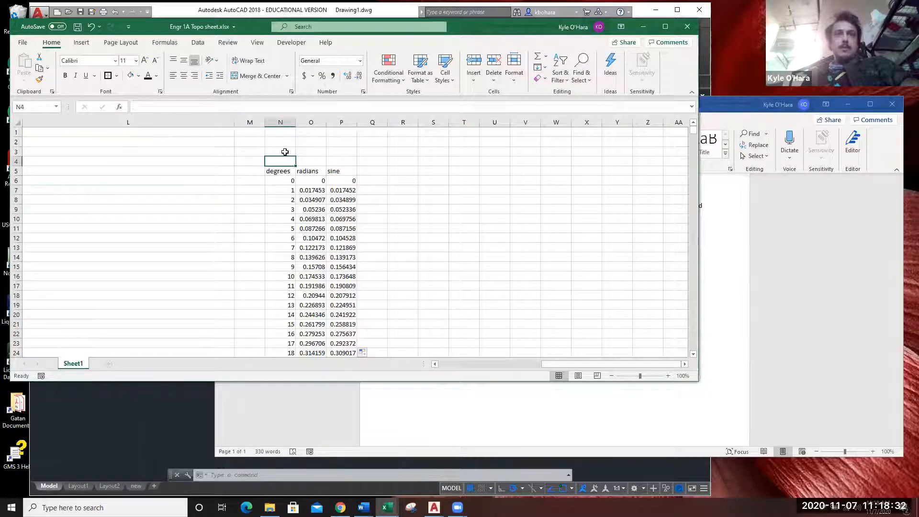
click(83, 42)
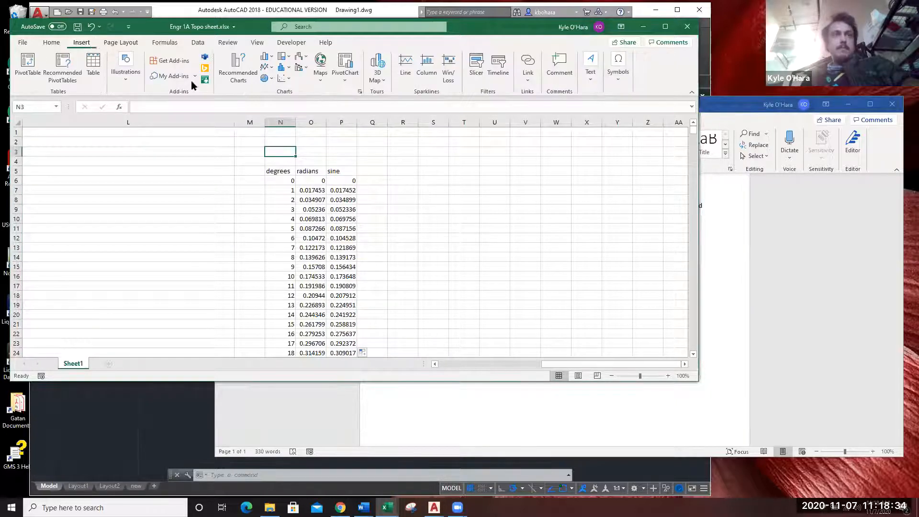
click(284, 79)
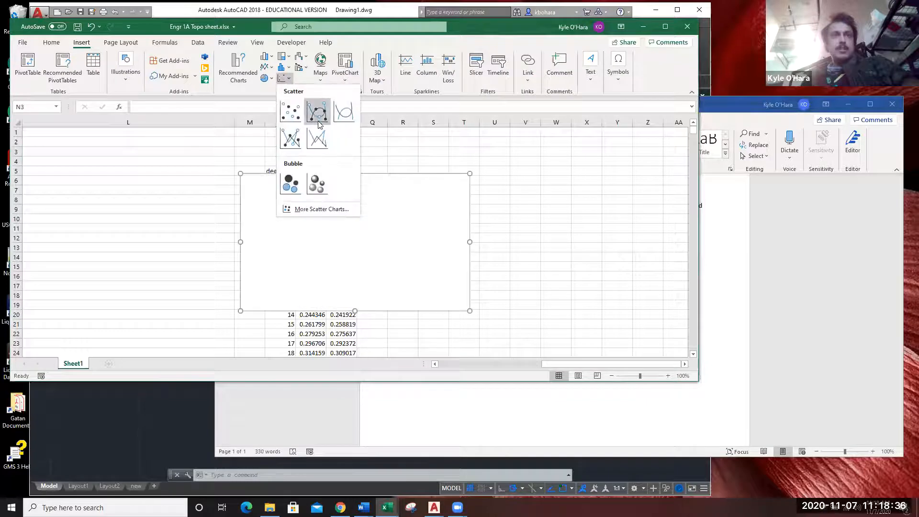
click(291, 140)
drag(343, 244, 515, 244)
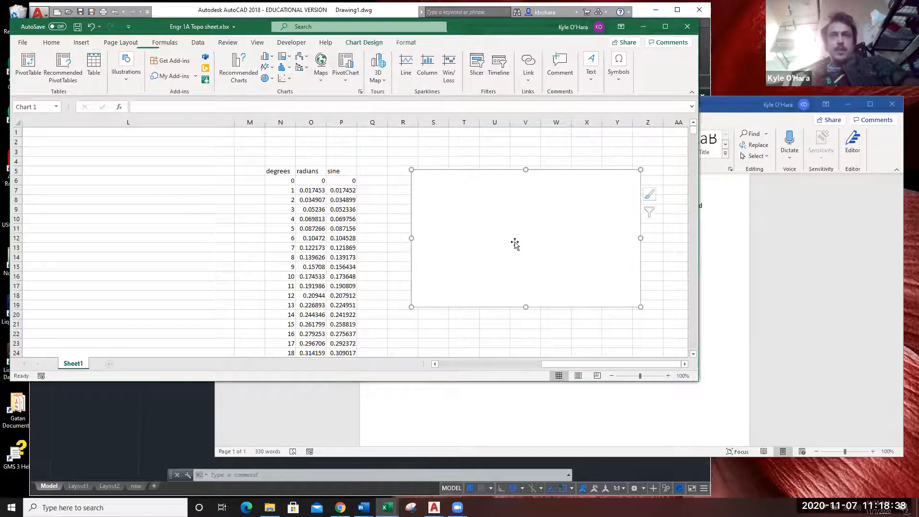
Add a data series to the empty chart with the degrees in N6:N51 as its X values.
right_click(514, 226)
click(536, 347)
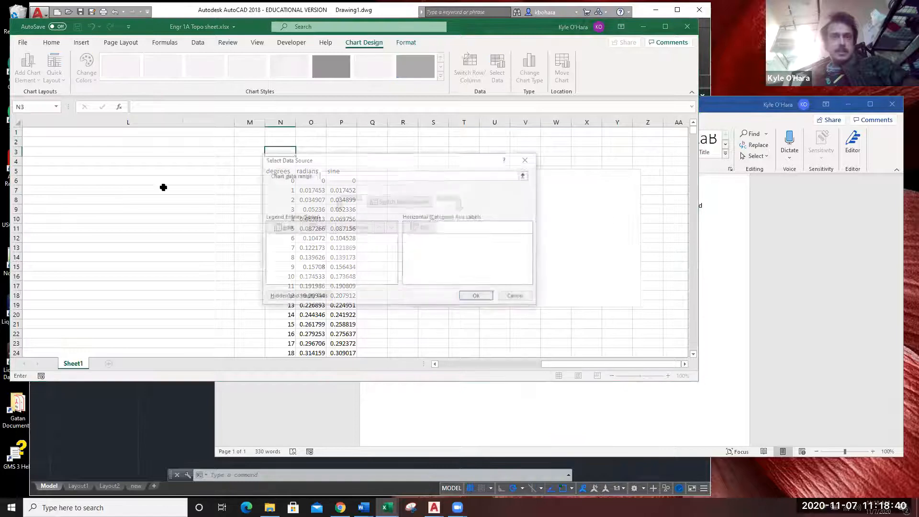
click(283, 228)
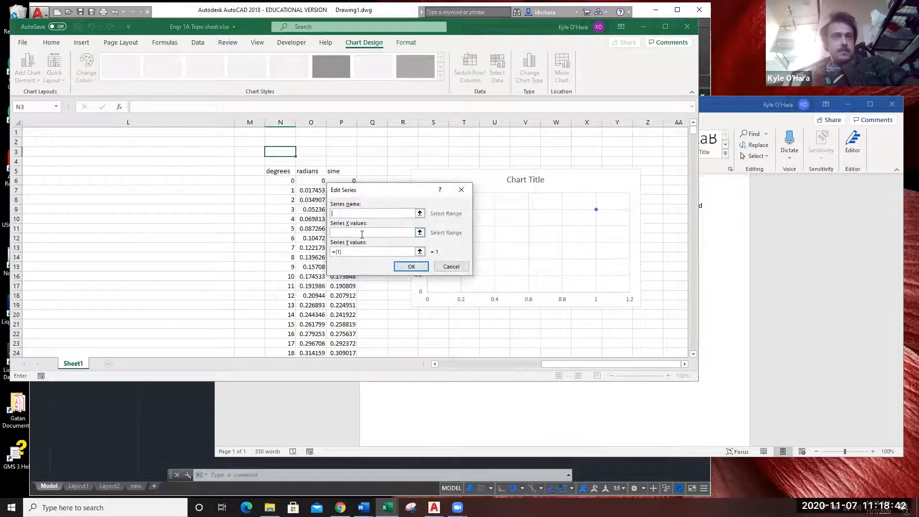
click(277, 181)
key(ctrl+shift+Down)
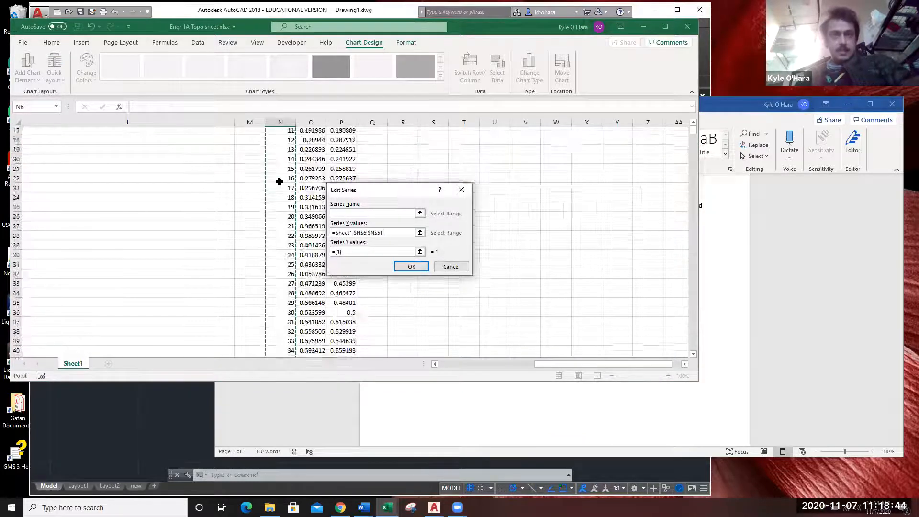
Set the series' Y values to the sines in P6:P51 and apply the chart's data source.
drag(385, 253, 318, 256)
key(BackSpace)
scroll(294, 213, up, 9)
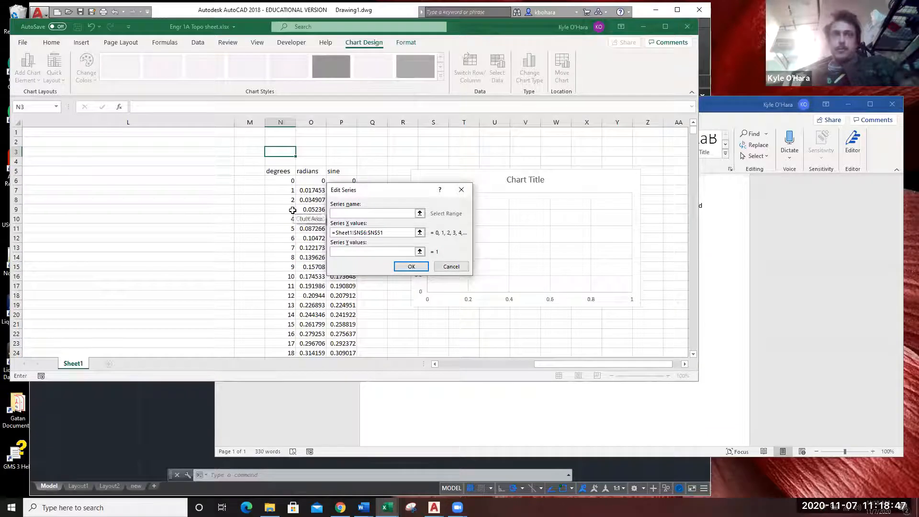
click(338, 180)
key(ctrl+shift+Down)
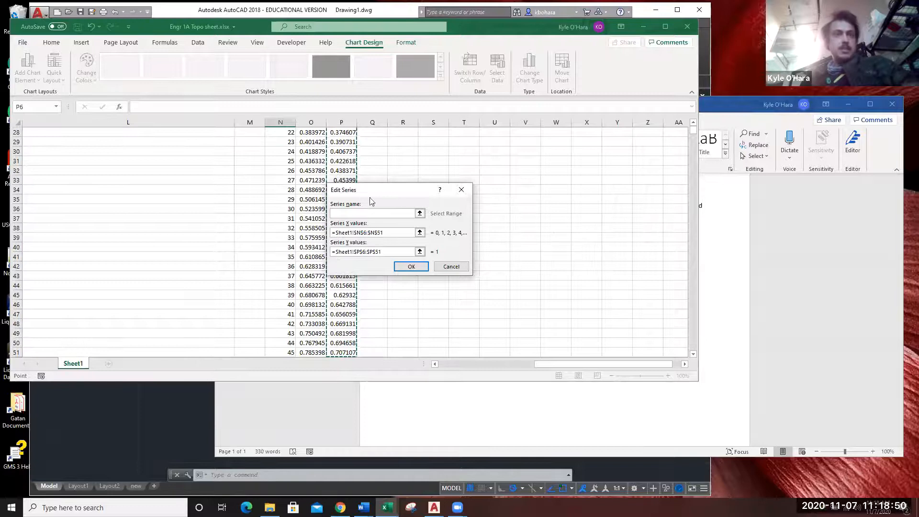
click(411, 267)
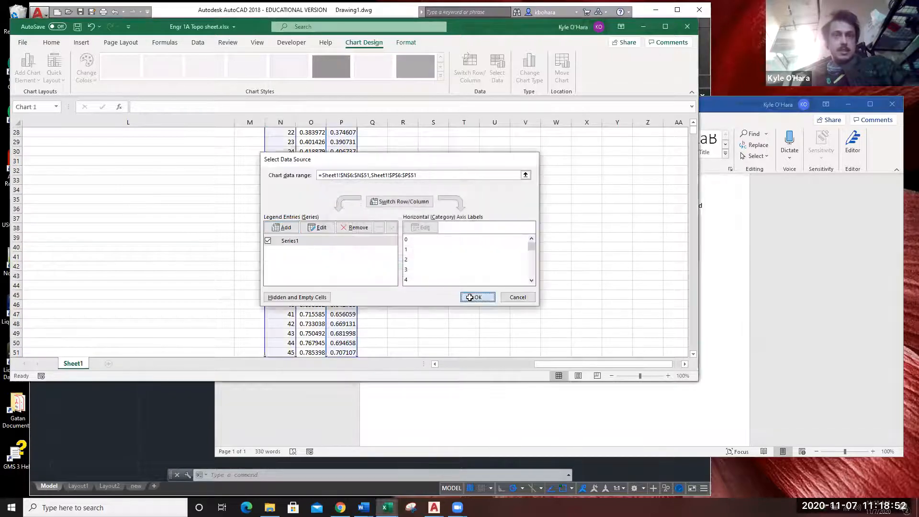
click(477, 298)
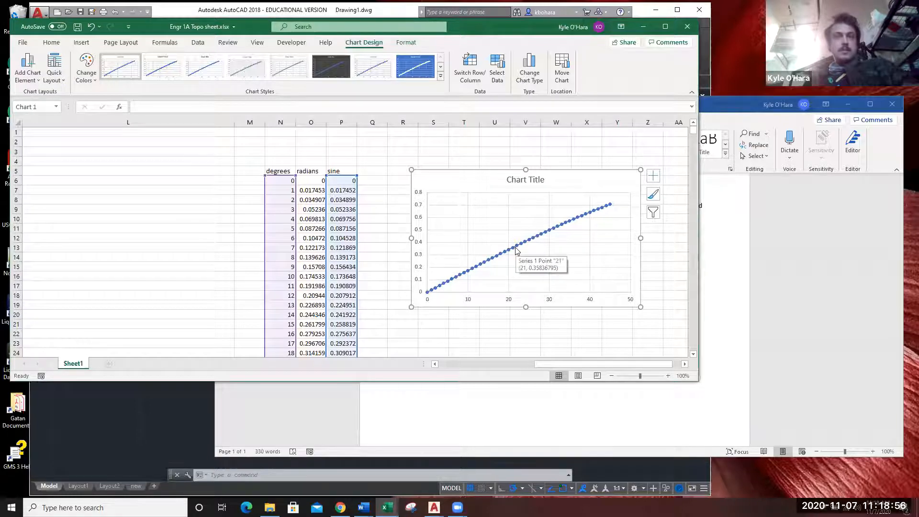
Move the chart slightly up and closer to the sine column, then select cell Q21 beside the table.
drag(637, 266, 615, 254)
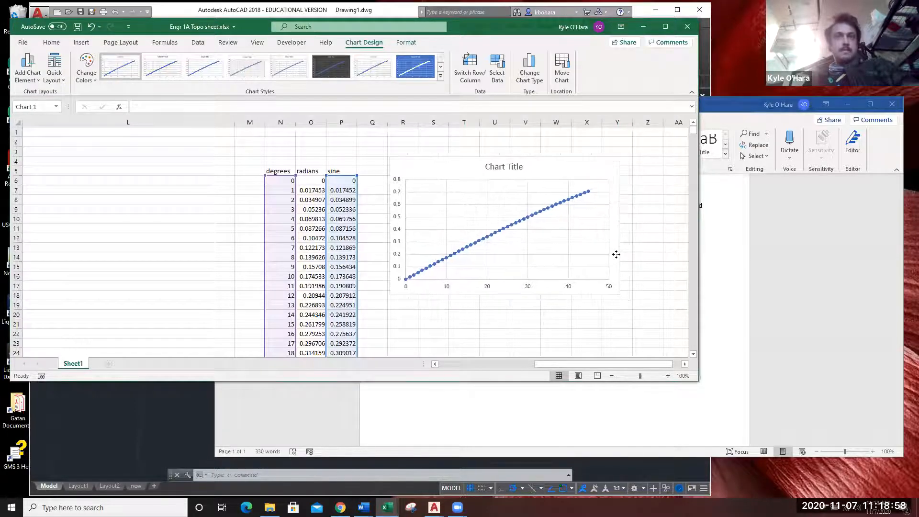
click(594, 323)
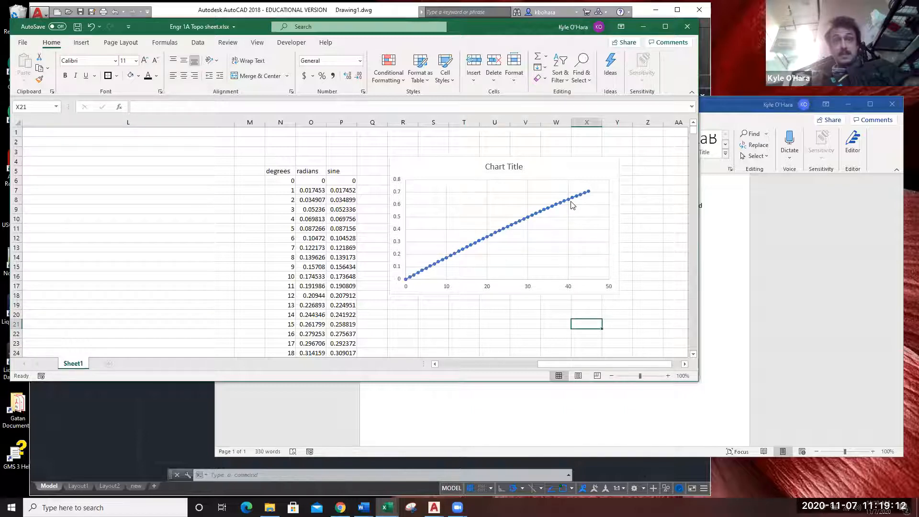
click(371, 324)
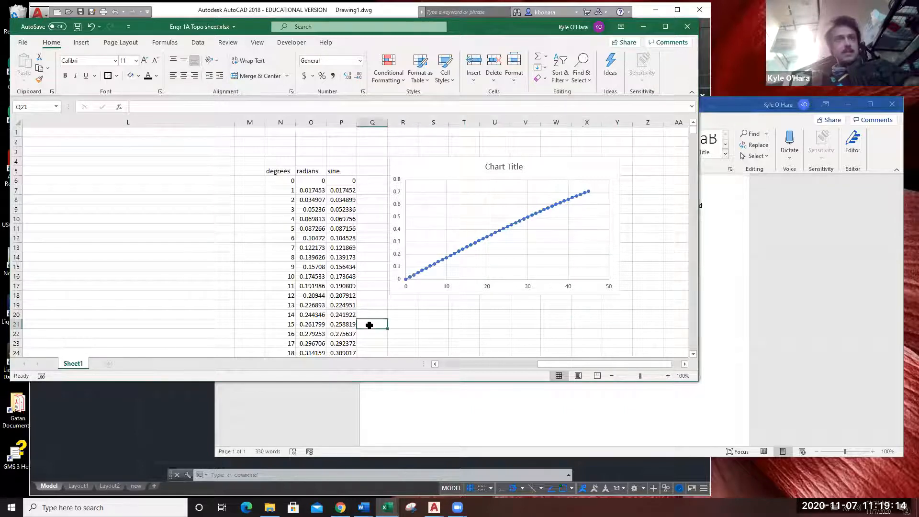
scroll(371, 327, down, 2)
scroll(372, 327, down, 5)
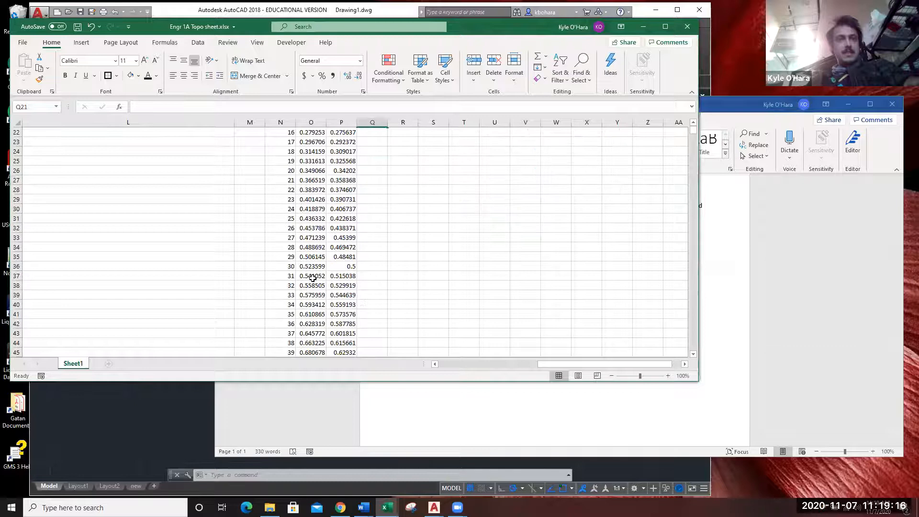
scroll(356, 279, up, 7)
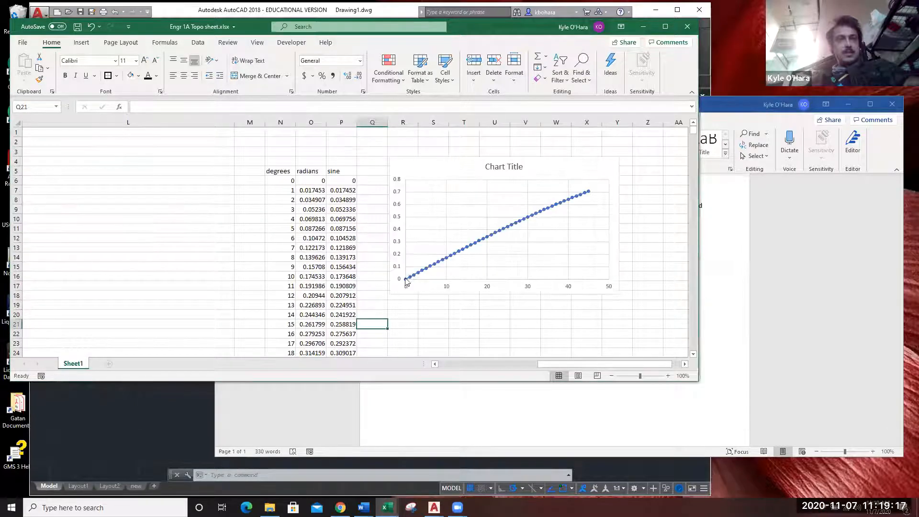
Examine the plotted sine series and compare it with the degrees, radians and sine rows further down the table.
click(436, 267)
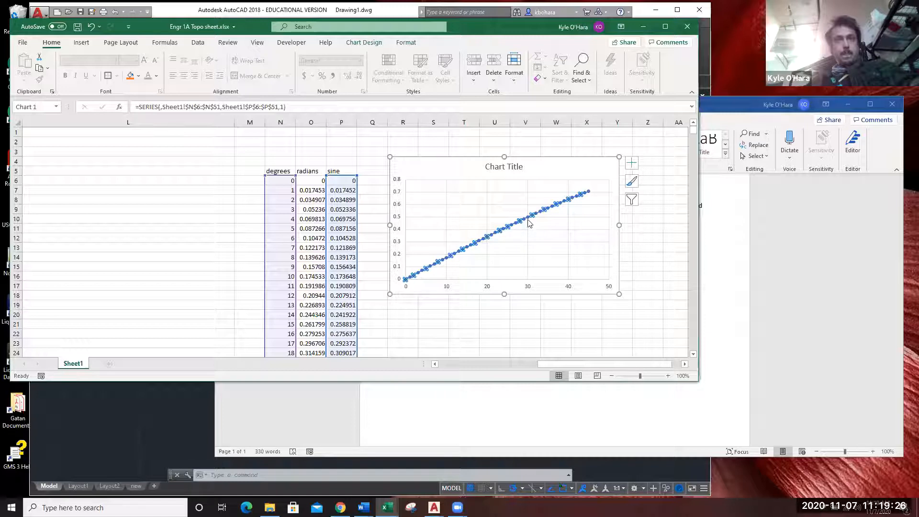
click(526, 323)
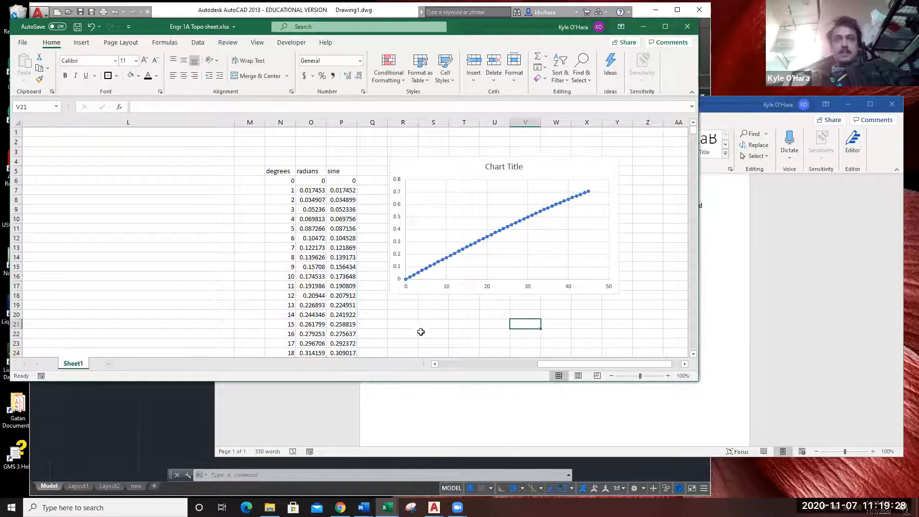
scroll(319, 311, down, 6)
scroll(319, 312, down, 5)
click(281, 275)
drag(283, 295, 335, 294)
drag(286, 275, 326, 329)
scroll(434, 215, up, 20)
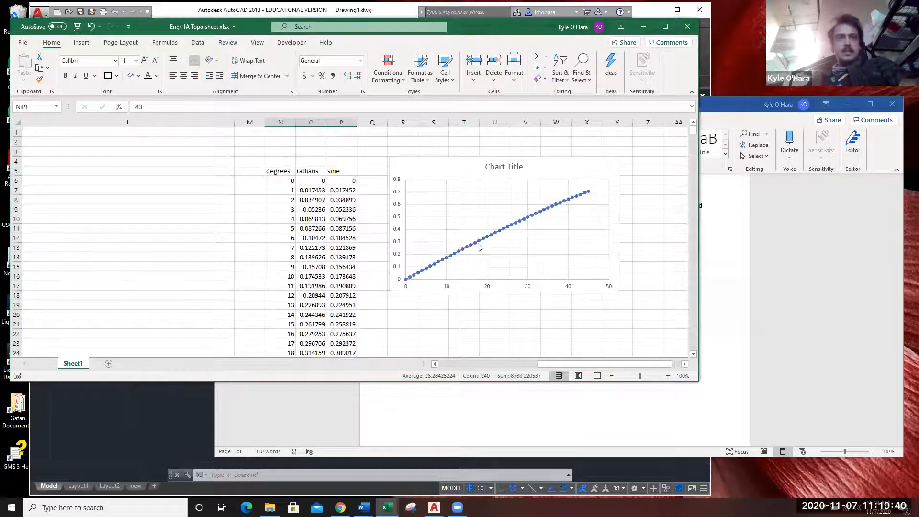
Try to extend the chart series' degree and sine ranges down the table while its SERIES formula is being edited.
click(480, 240)
click(217, 107)
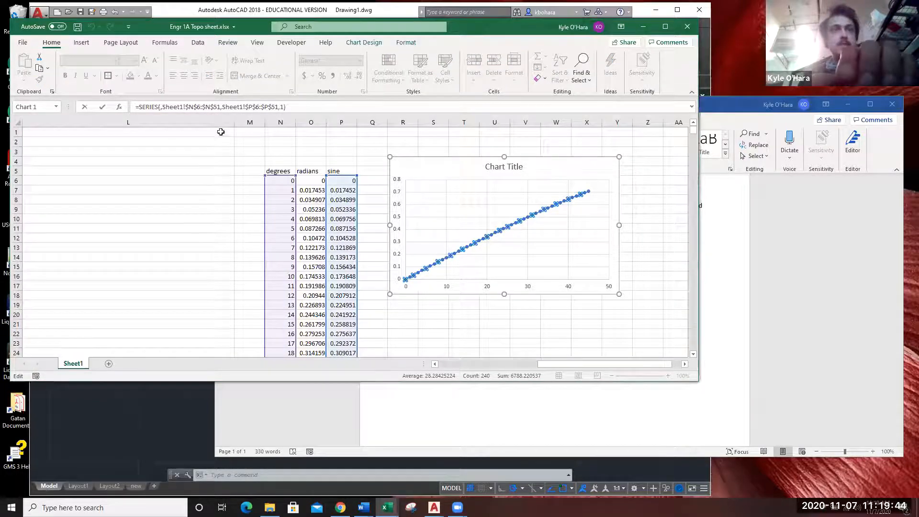
scroll(250, 236, down, 15)
drag(297, 184, 301, 420)
drag(301, 403, 291, 145)
scroll(333, 177, up, 8)
scroll(332, 177, up, 20)
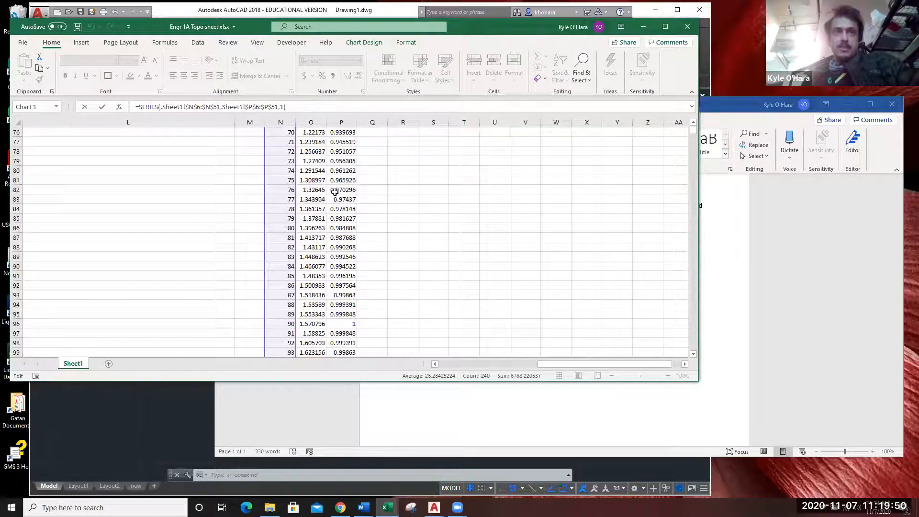
drag(359, 373, 349, 200)
scroll(410, 196, up, 20)
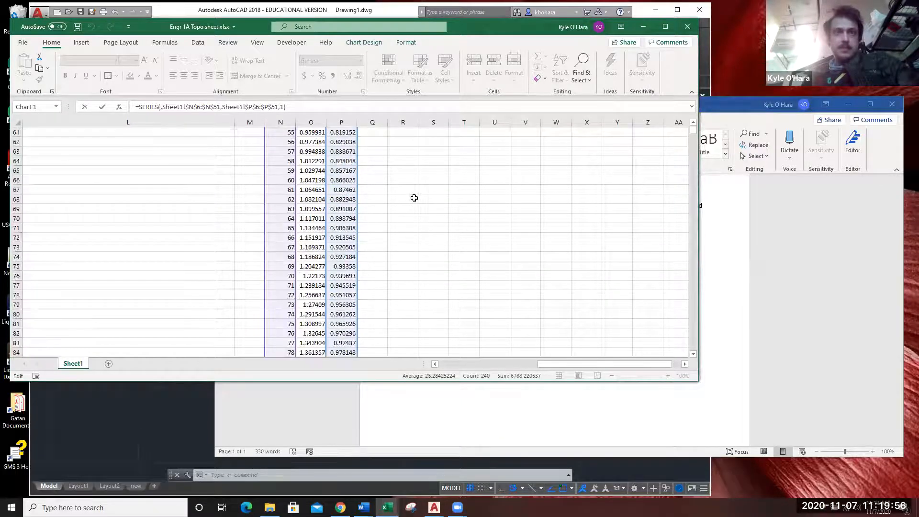
scroll(420, 203, up, 10)
click(528, 341)
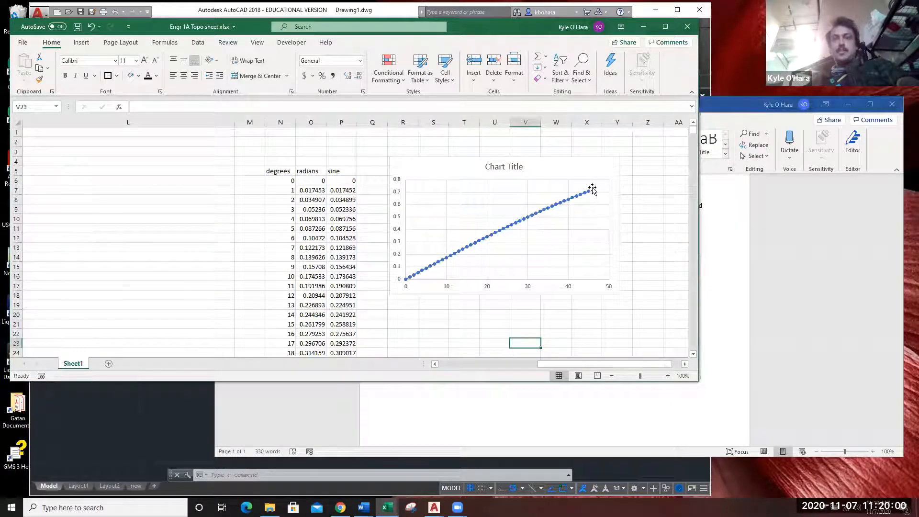
Extend the chart's data series to the degrees in N6:N128 and the sines in P6:P128.
click(523, 218)
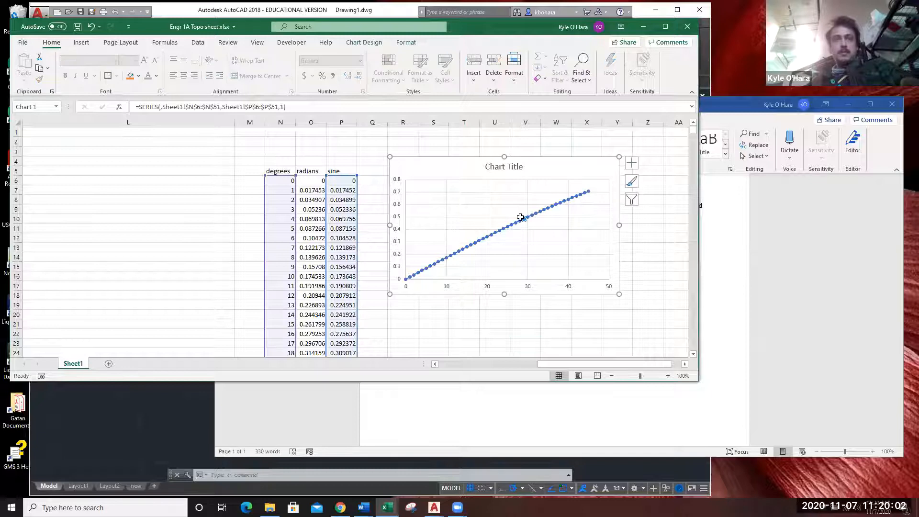
scroll(386, 254, down, 18)
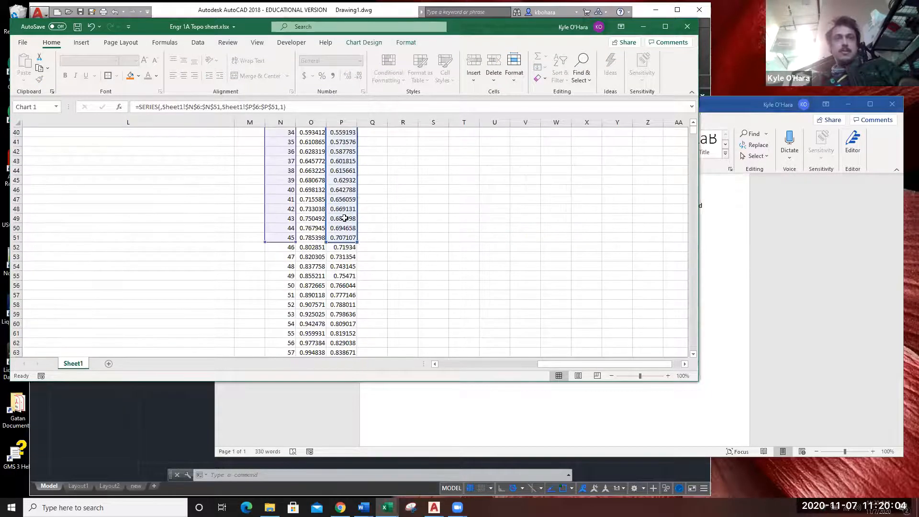
drag(359, 277, 336, 274)
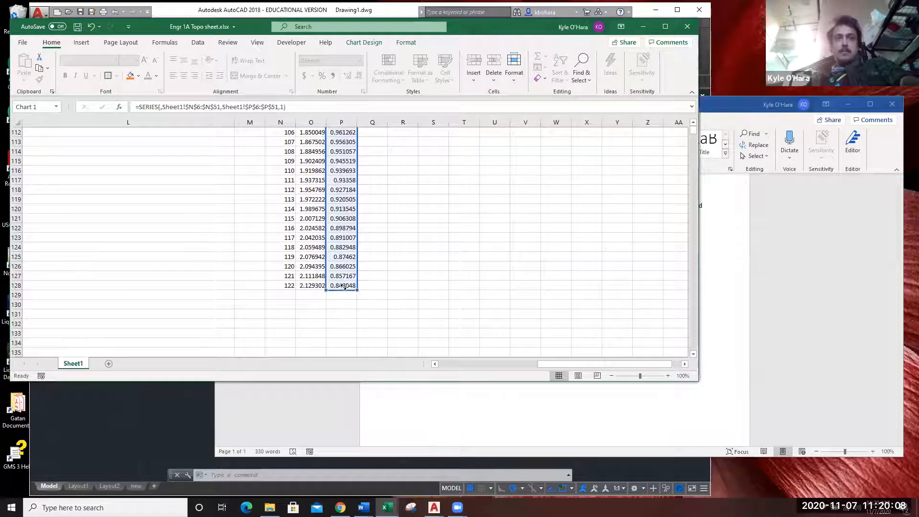
scroll(316, 257, up, 20)
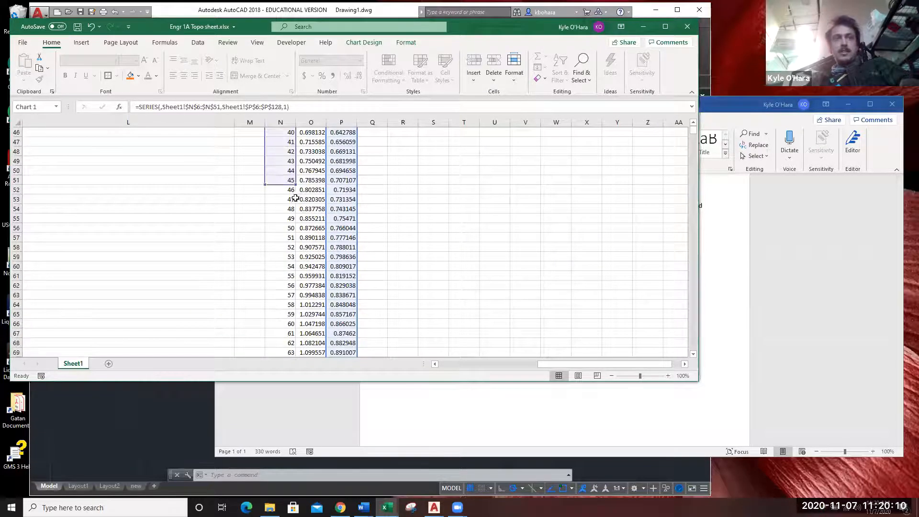
drag(293, 182, 289, 154)
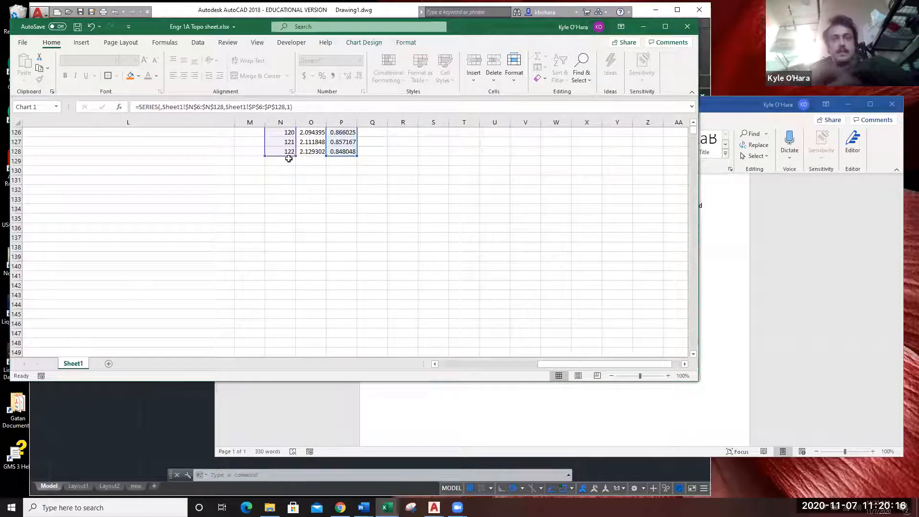
scroll(380, 218, up, 20)
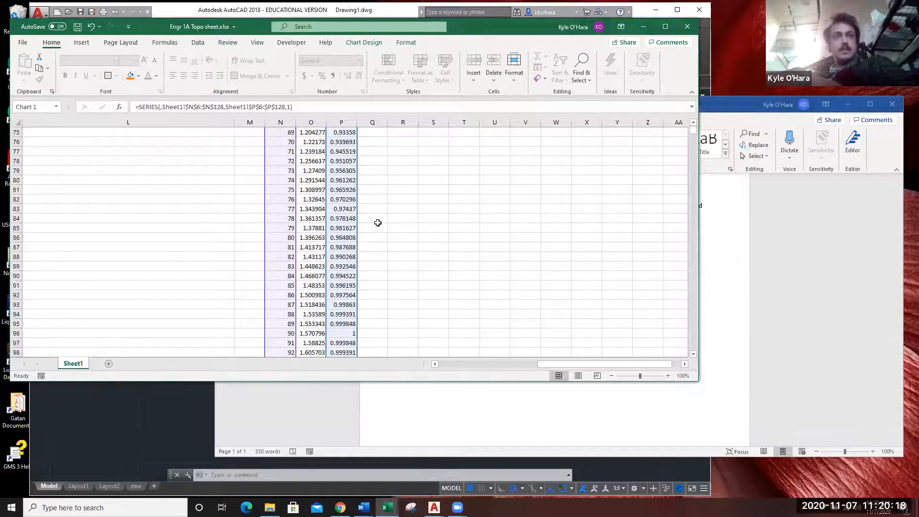
scroll(496, 221, up, 15)
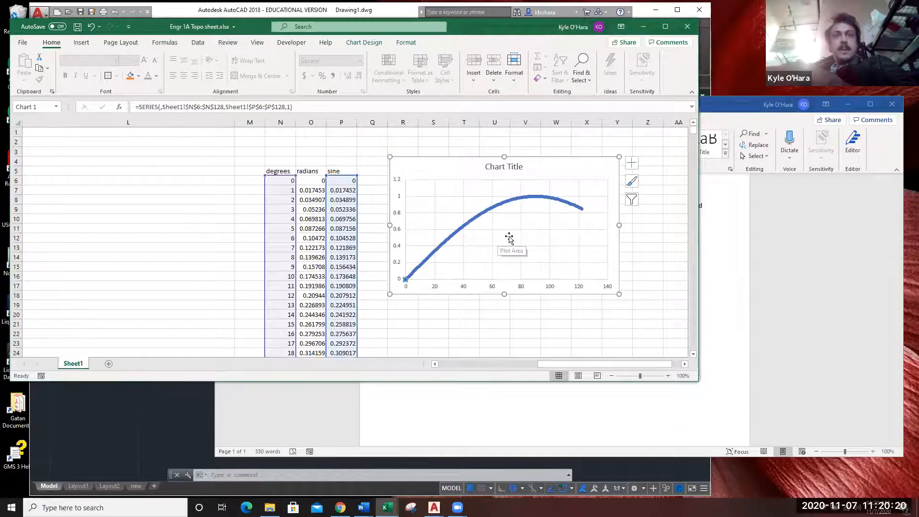
Move the chart over the table and back beside the sine column, slightly closer to the data.
click(508, 238)
click(464, 163)
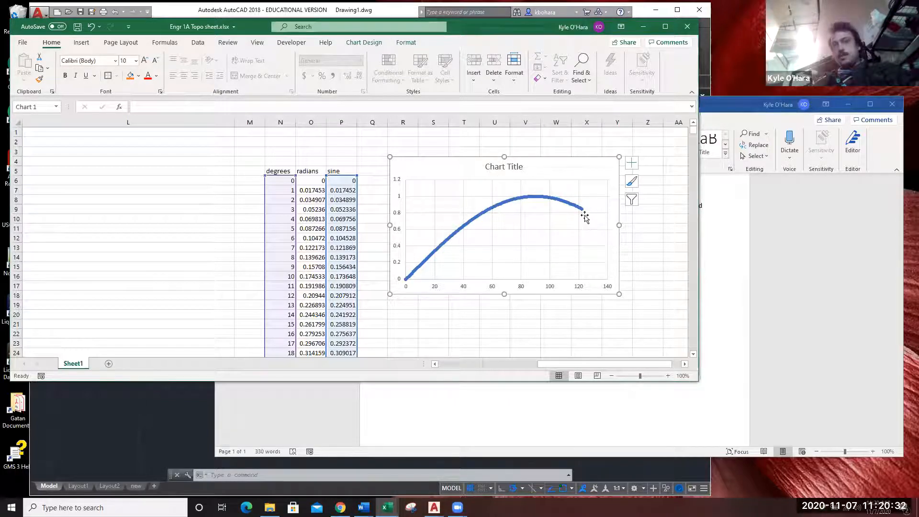
drag(613, 260, 457, 250)
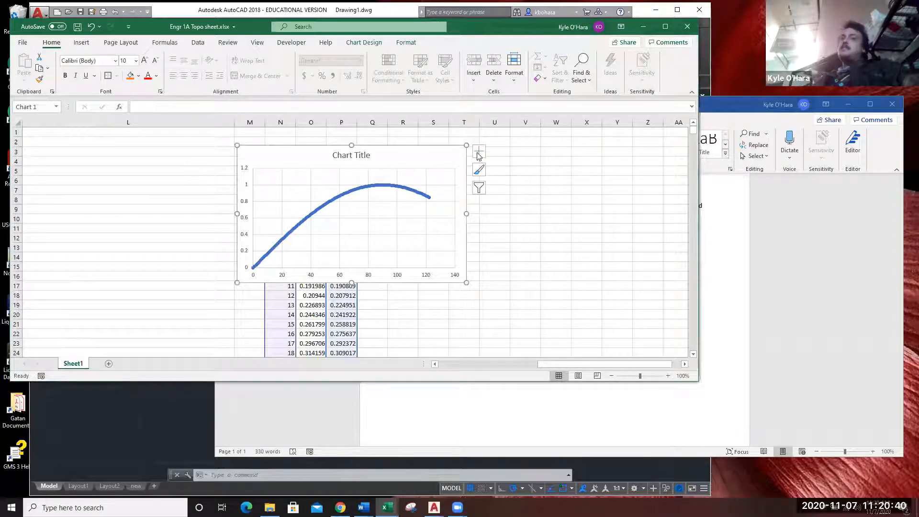
drag(459, 150, 596, 152)
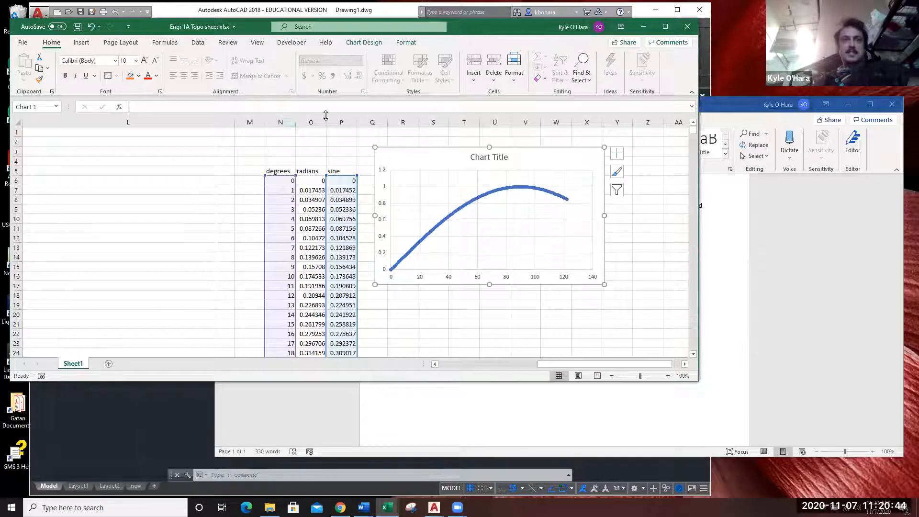
Clear the degrees, radians and sine data from columns N to P and delete the chart.
drag(336, 122, 293, 120)
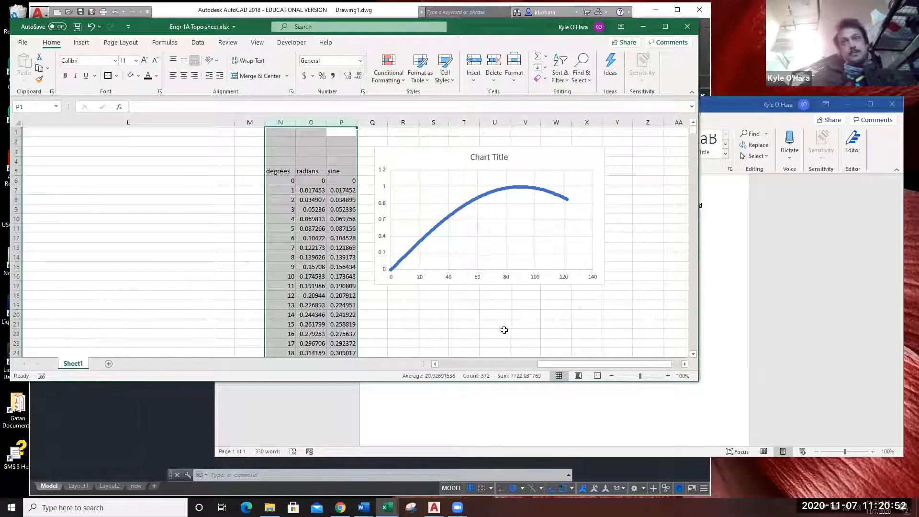
key(Delete)
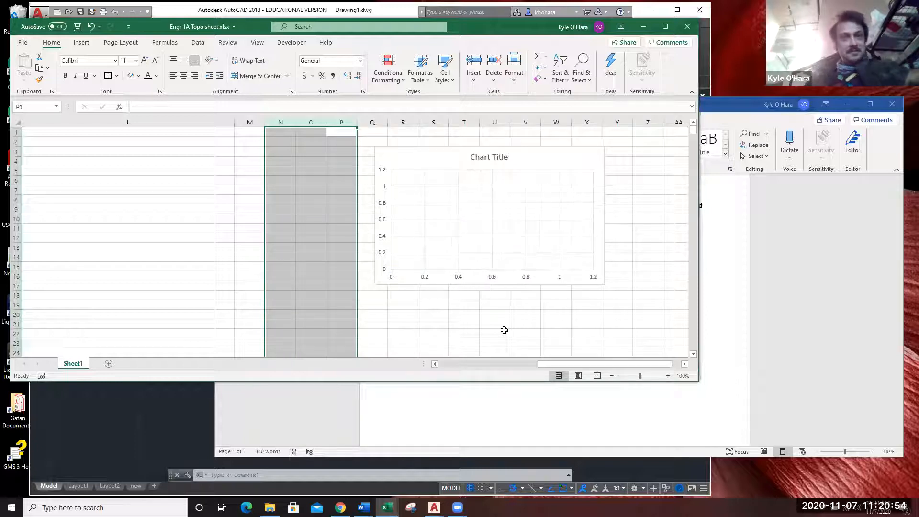
click(408, 160)
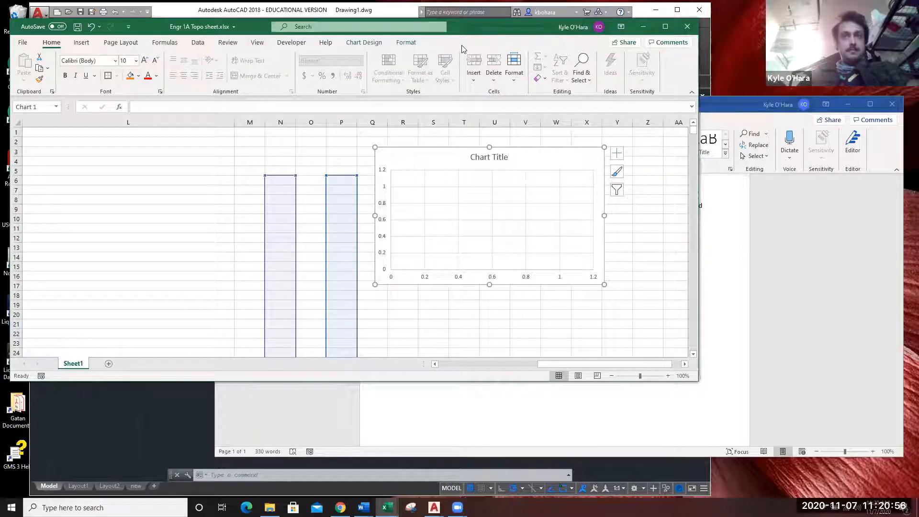
key(Delete)
click(455, 304)
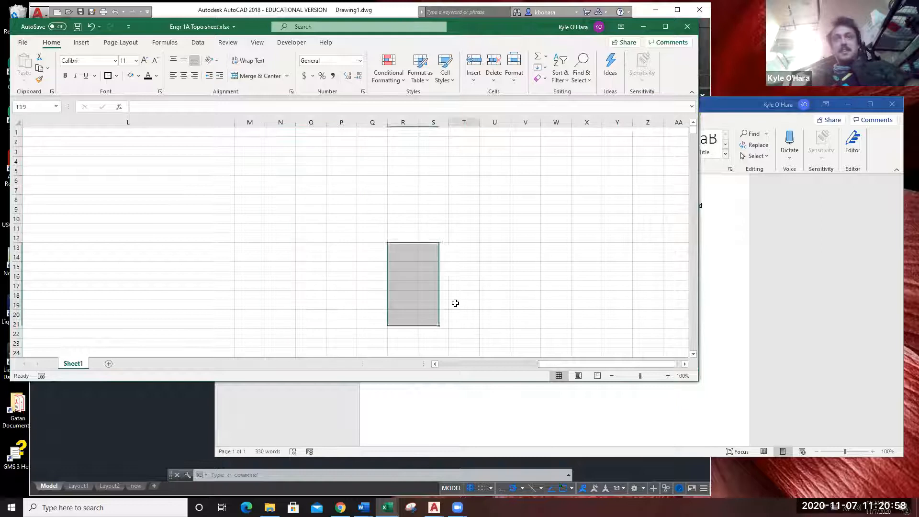
Insert a blank column between the Dec Degree and E columns of the survey table.
drag(581, 364, 436, 363)
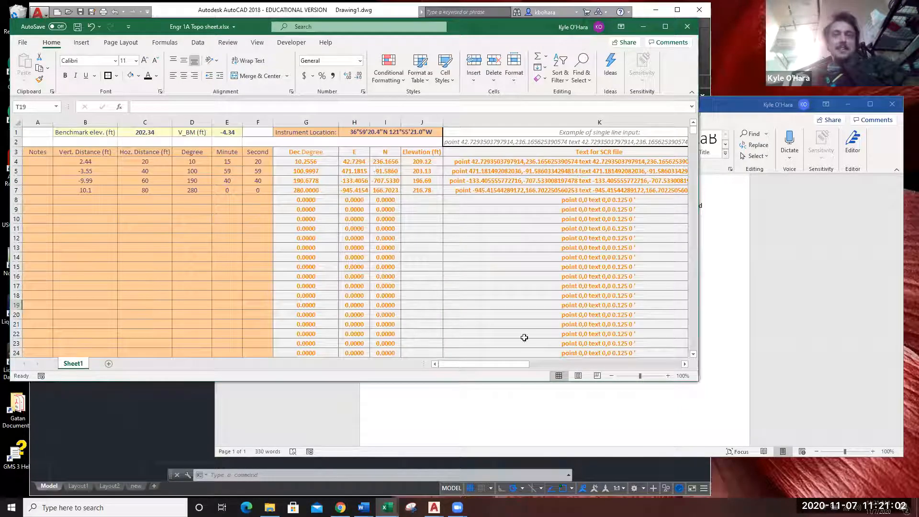
click(449, 217)
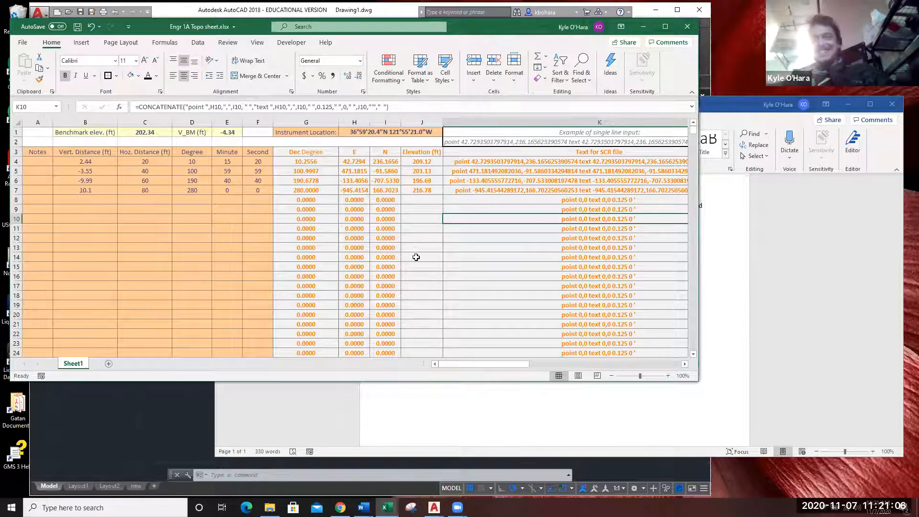
drag(478, 20, 479, 19)
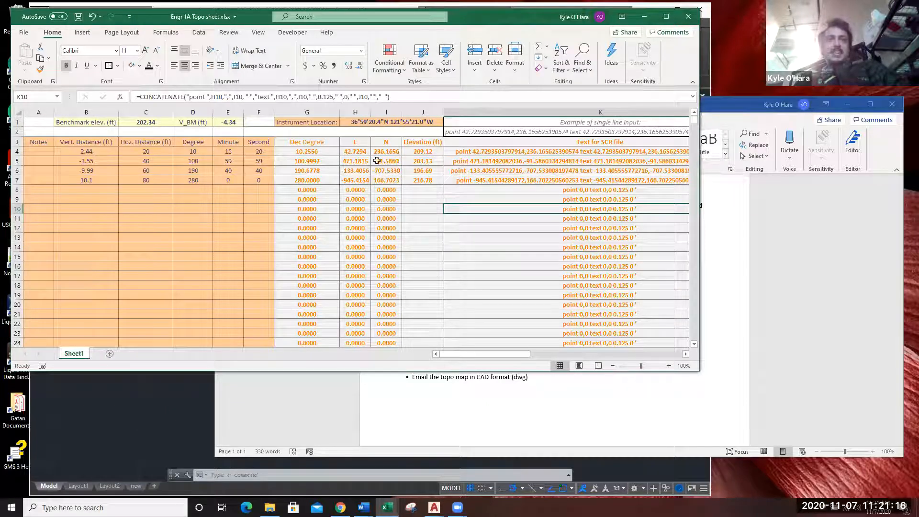
click(352, 140)
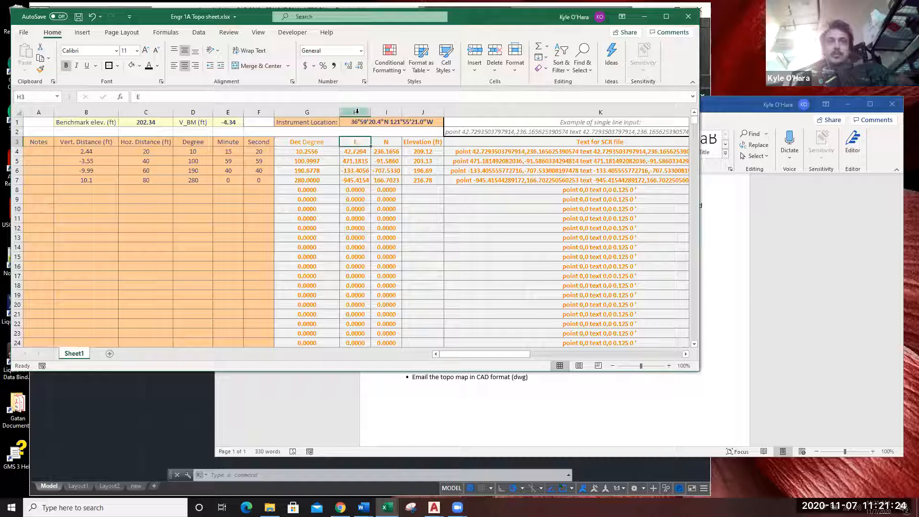
right_click(355, 112)
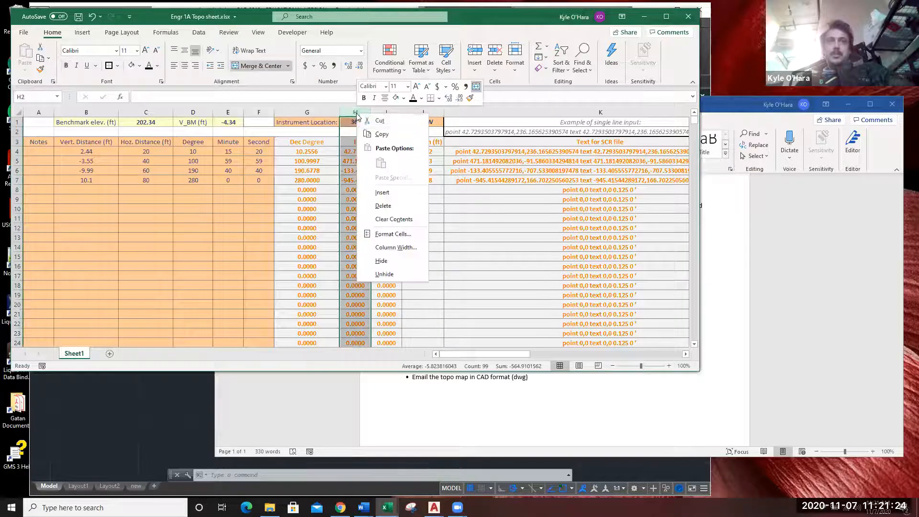
click(383, 193)
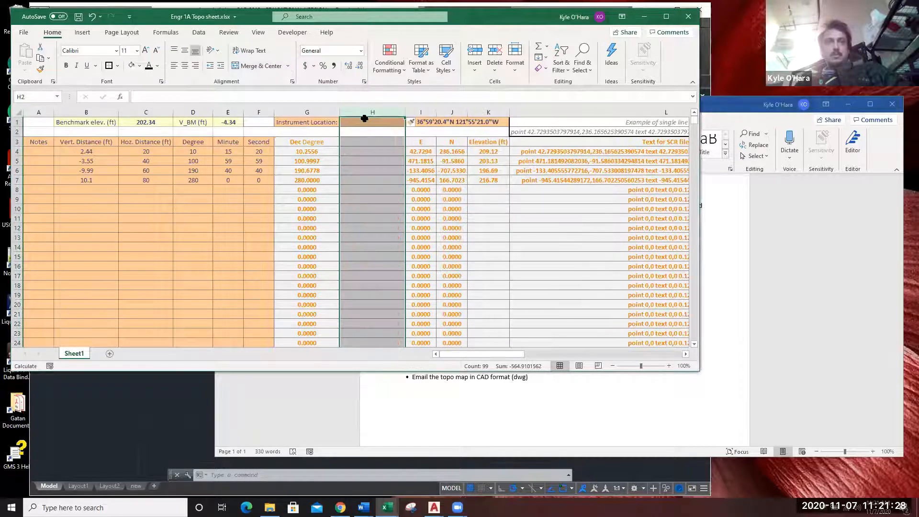
Enter the header "radians" in cell H3 of the new column.
click(374, 142)
text(ra)
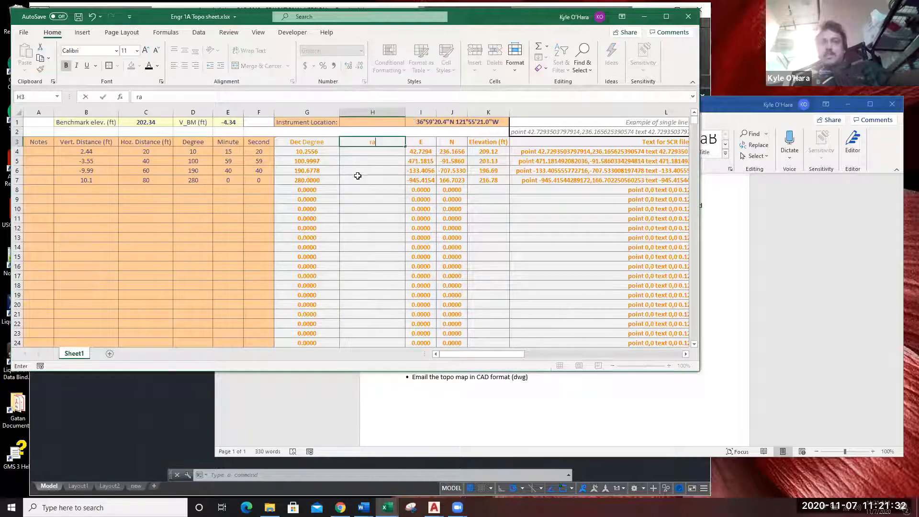
text(dians)
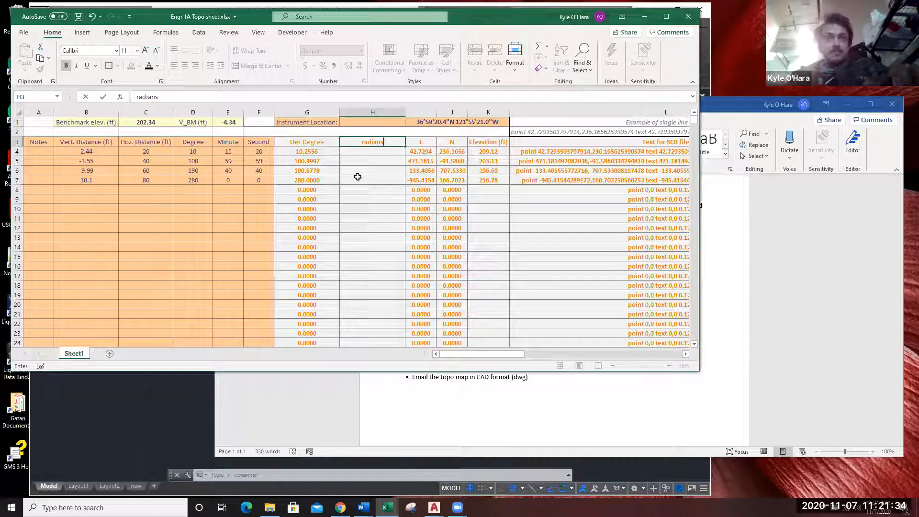
key(Return)
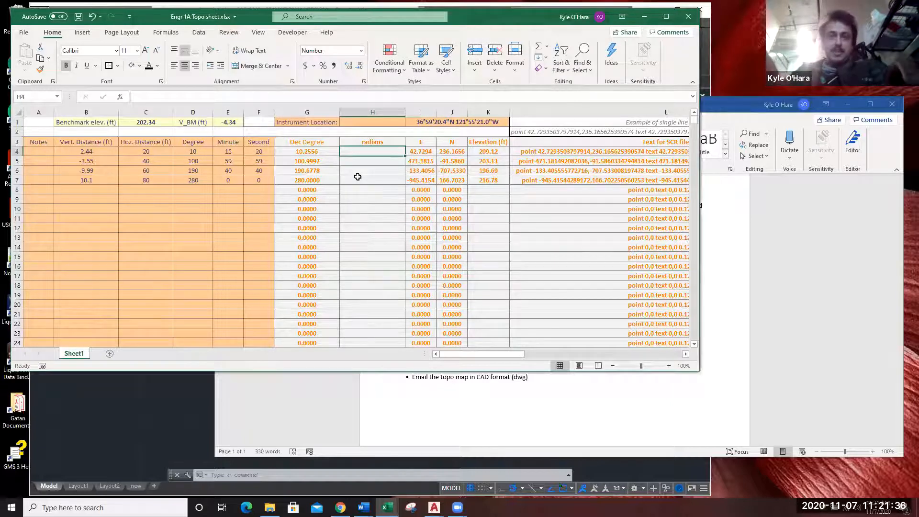
Convert the first decimal degree value to radians in cell H4 with the formula =RADIANS(G4).
text(=)
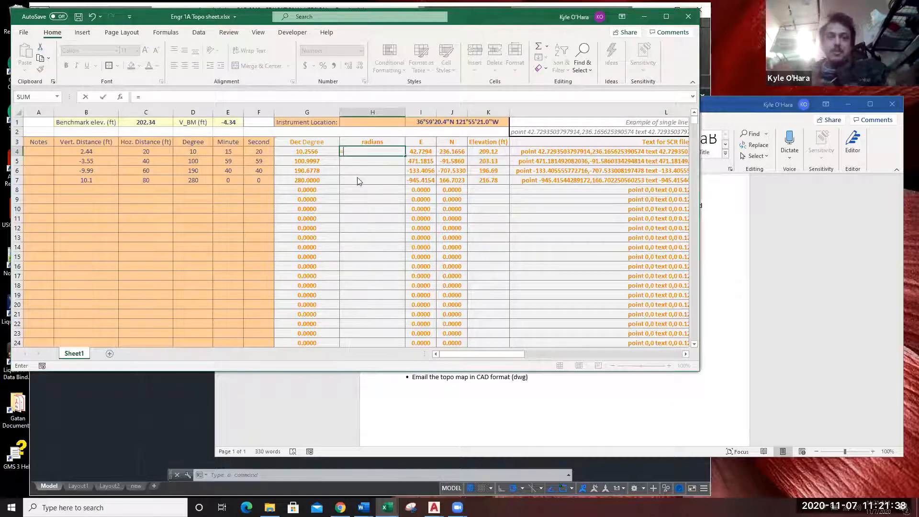
text(ra)
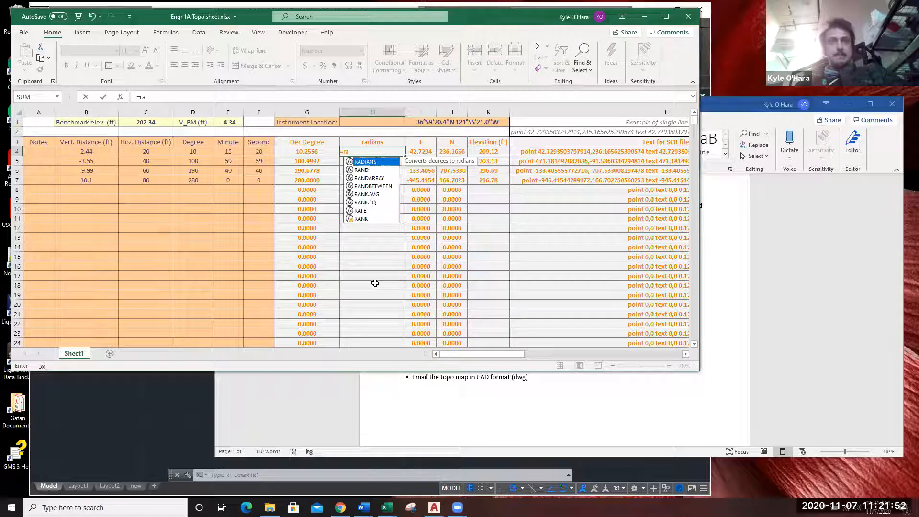
click(373, 264)
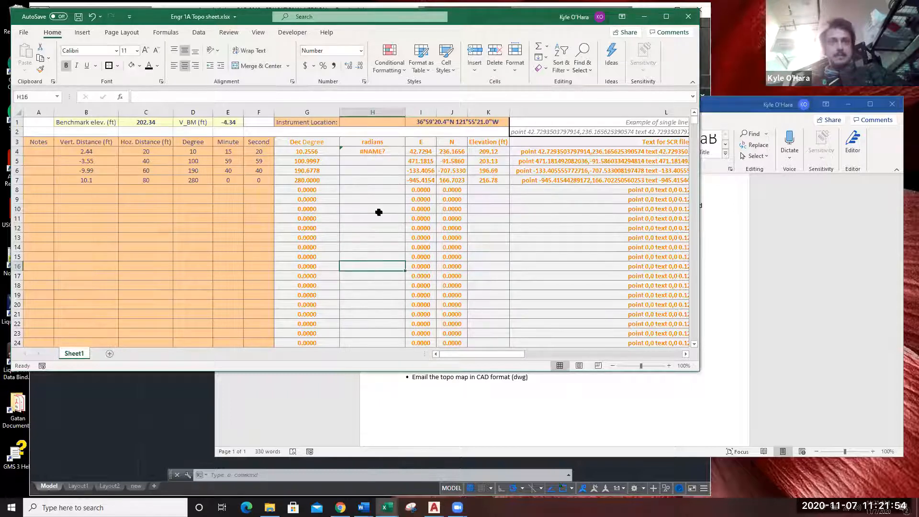
click(372, 151)
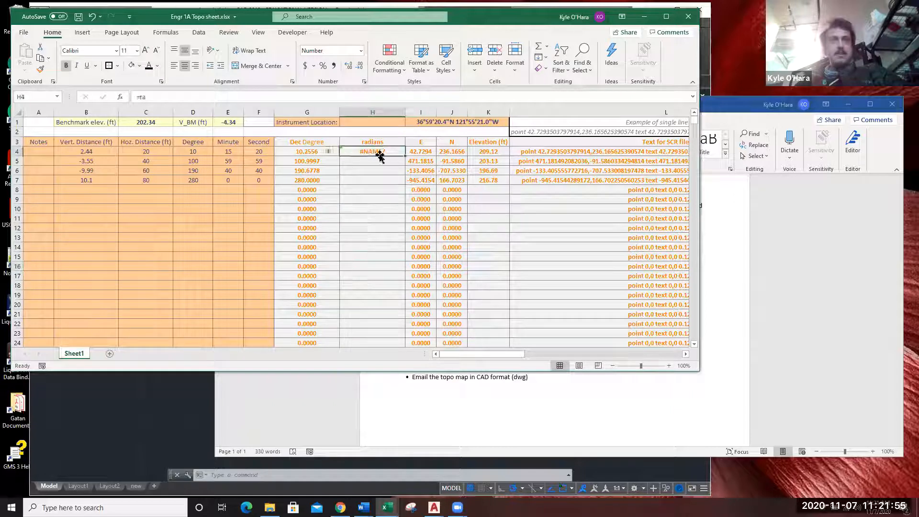
click(214, 98)
text(dians)
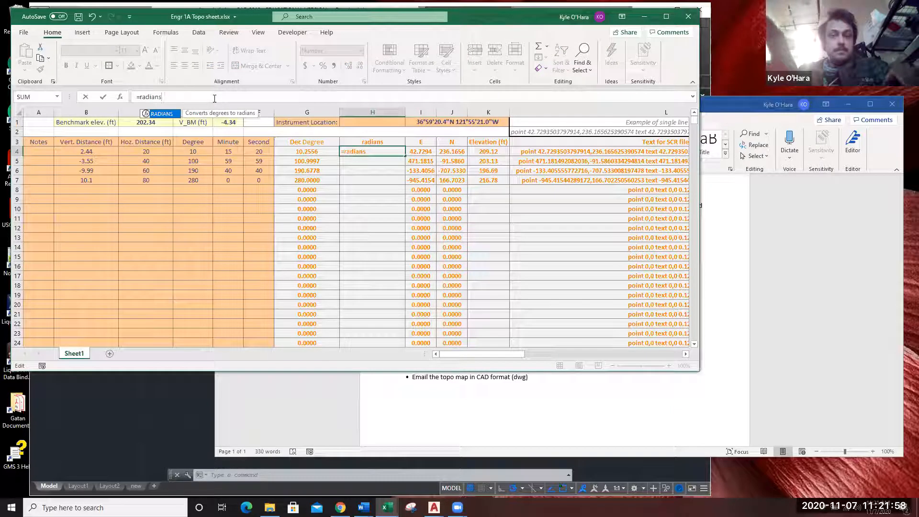
text(()
click(312, 150)
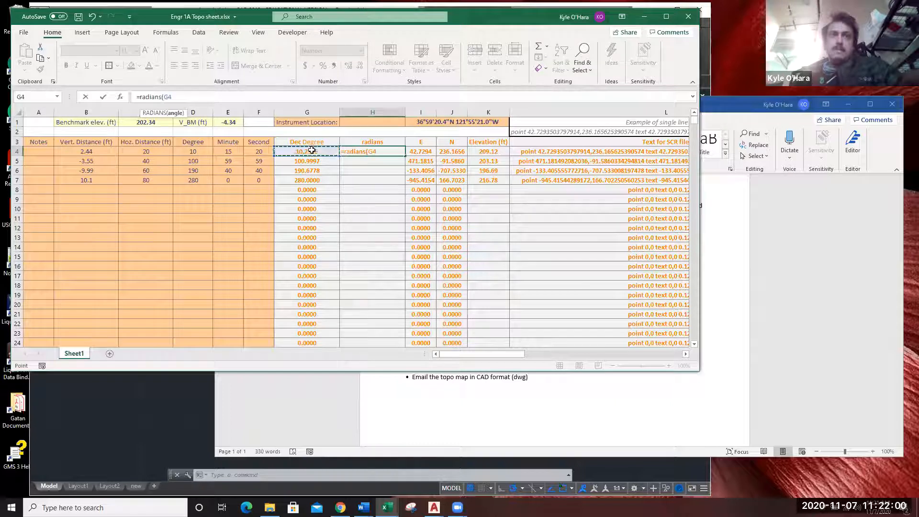
text())
key(Return)
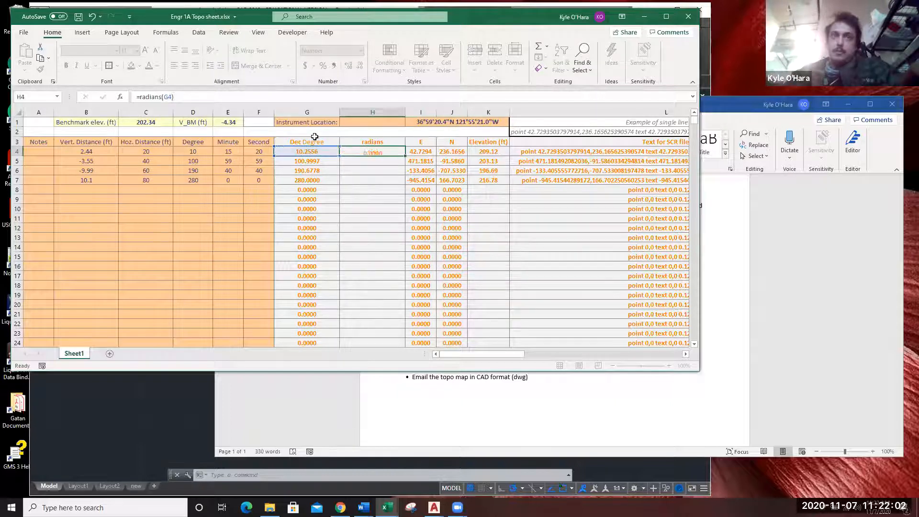
Clear the radians formula from cell H4.
click(426, 152)
click(381, 151)
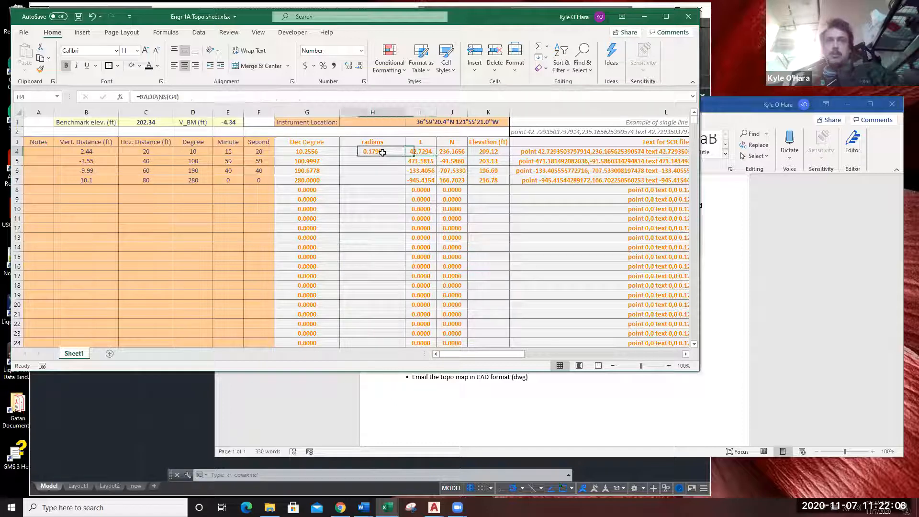
key(Delete)
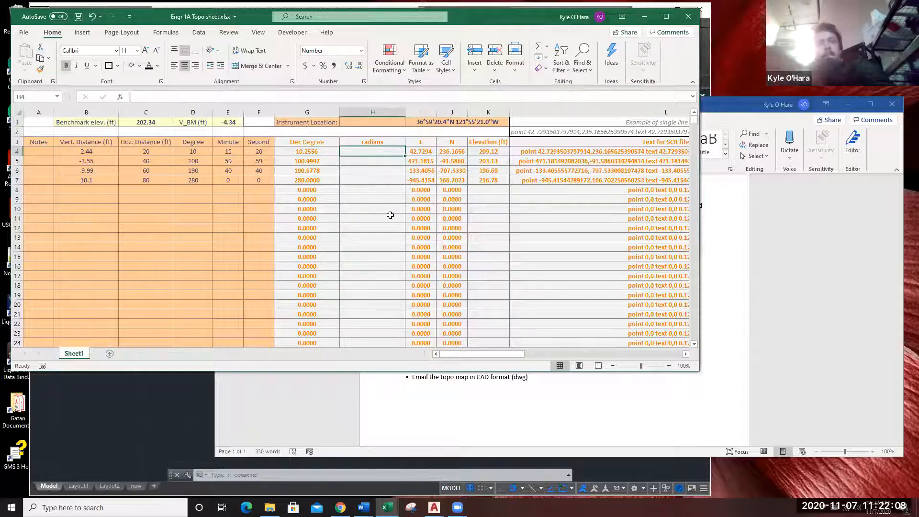
click(377, 111)
right_click(376, 113)
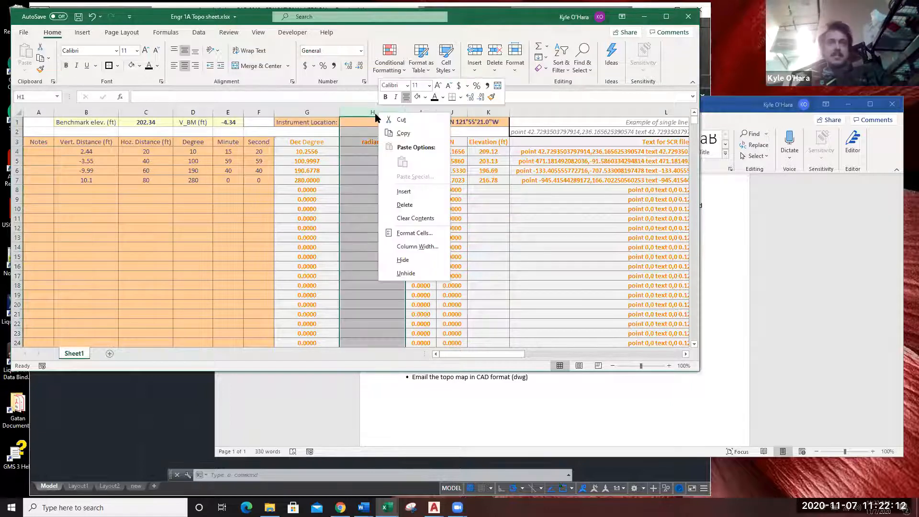
click(366, 152)
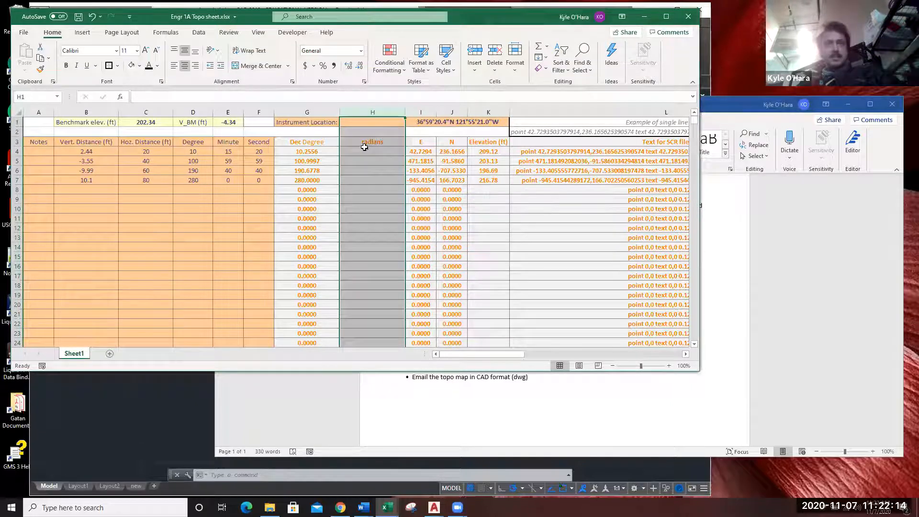
click(364, 150)
click(323, 148)
click(359, 150)
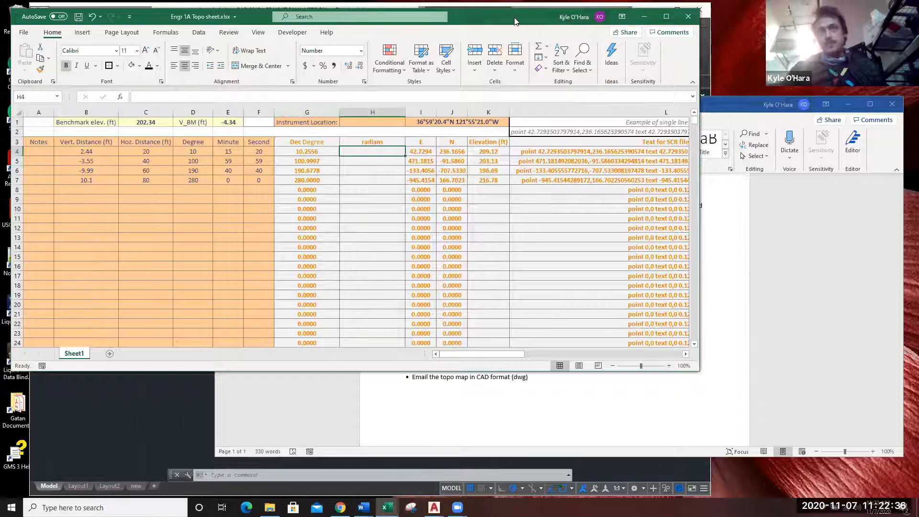
click(662, 6)
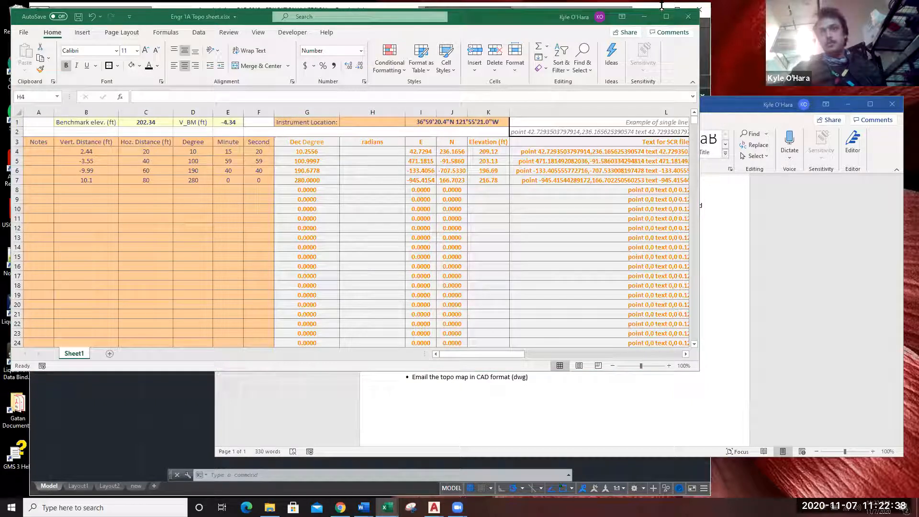
click(472, 24)
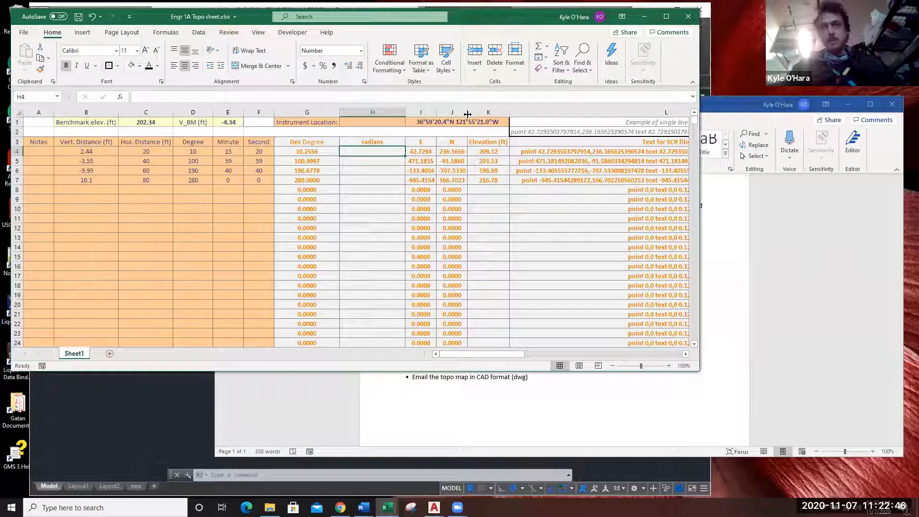
Delete the radians column from the survey table.
click(383, 112)
right_click(384, 113)
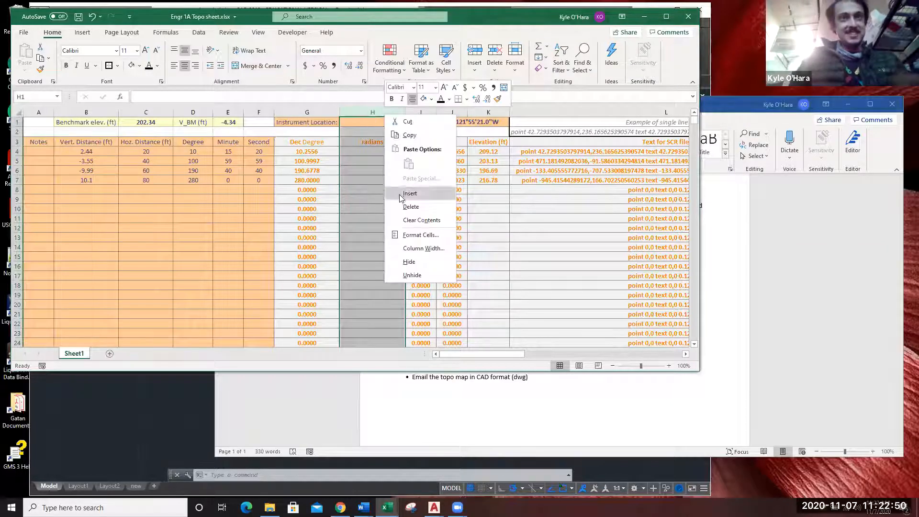
click(407, 210)
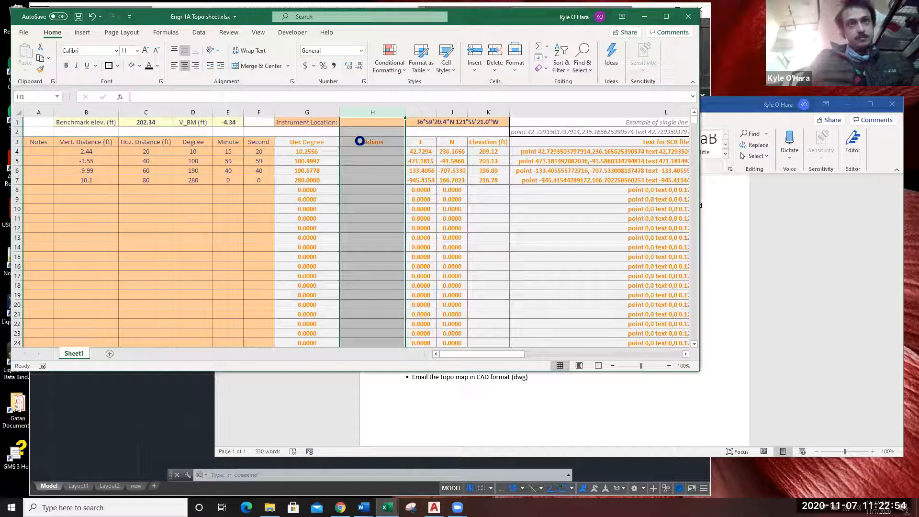
click(415, 228)
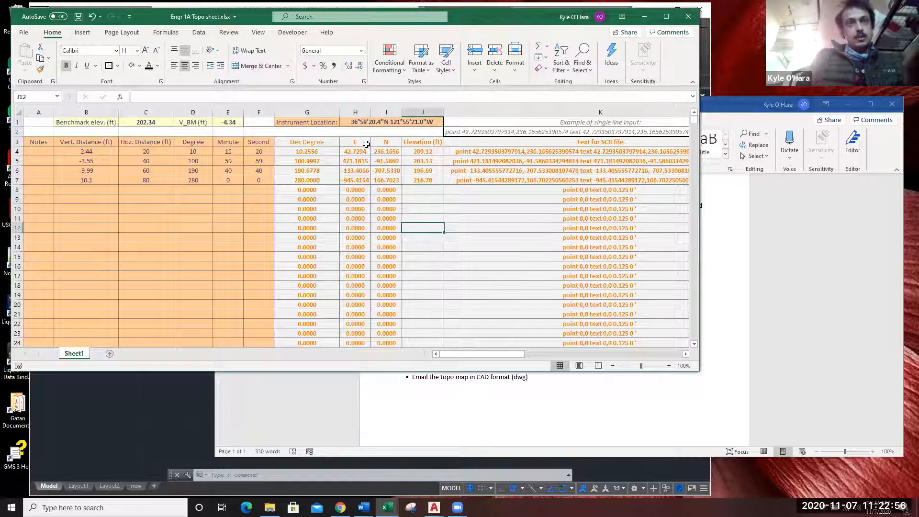
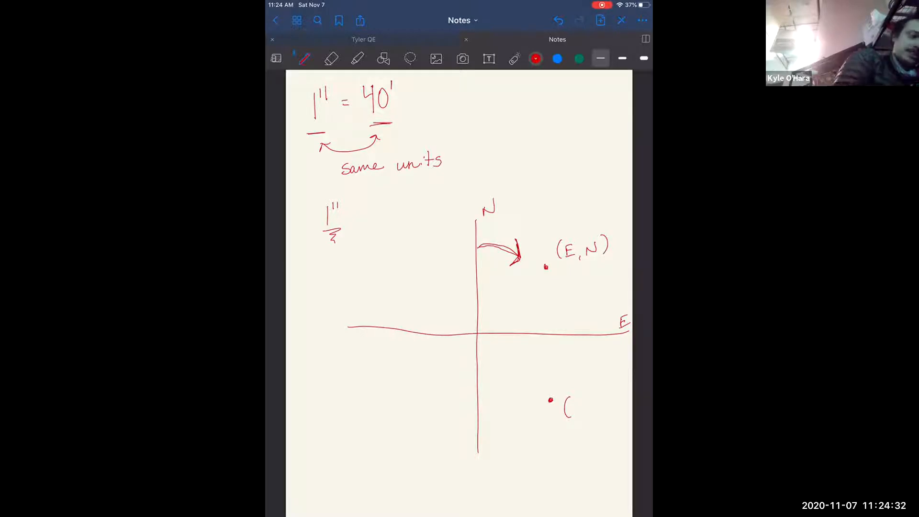
In the handwritten notes, thicken the (E, N) point, mark the axes' origin with an X, and join them with a dashed line.
drag(545, 269, 545, 269)
mouse_move(472, 330)
mouse_down()
mouse_move(481, 341)
mouse_move(472, 341)
mouse_move(485, 327)
mouse_move(483, 340)
mouse_up()
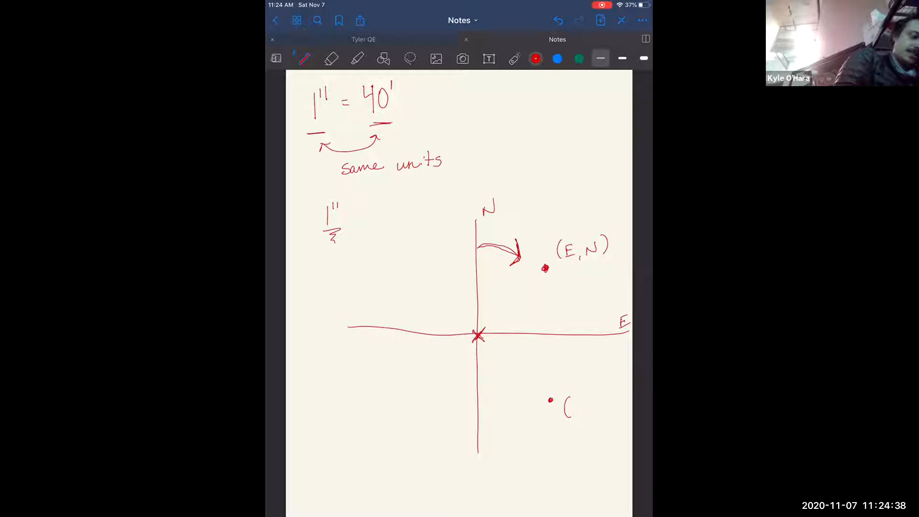
drag(508, 299, 528, 279)
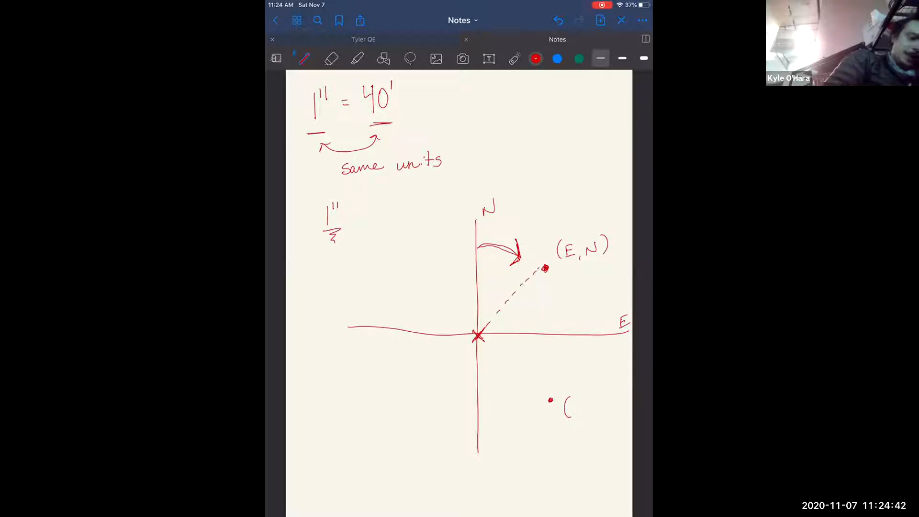
Thicken the southeast point and complete its label as (+E, -N), and add a southwest point labelled (-E, -N).
drag(550, 399, 549, 400)
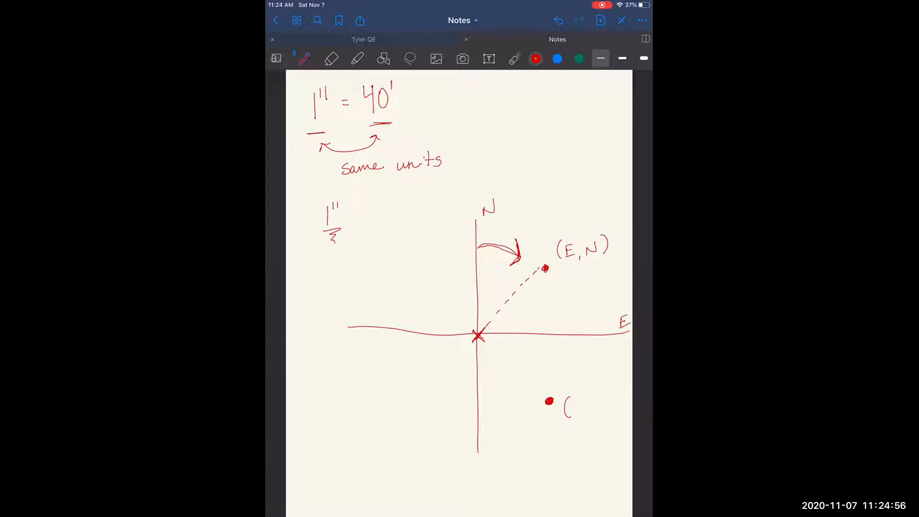
mouse_move(569, 405)
mouse_down()
mouse_move(594, 420)
mouse_move(619, 397)
mouse_move(622, 415)
mouse_up()
drag(394, 415, 399, 417)
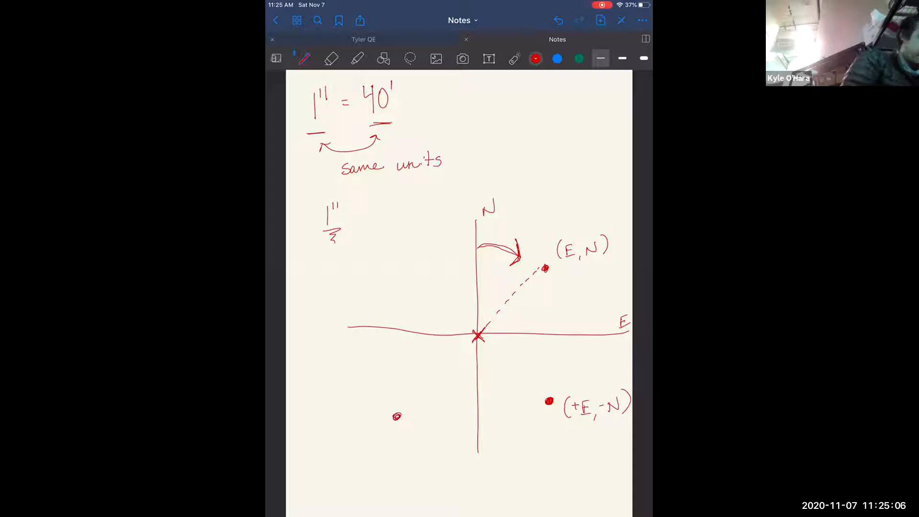
drag(414, 418, 414, 433)
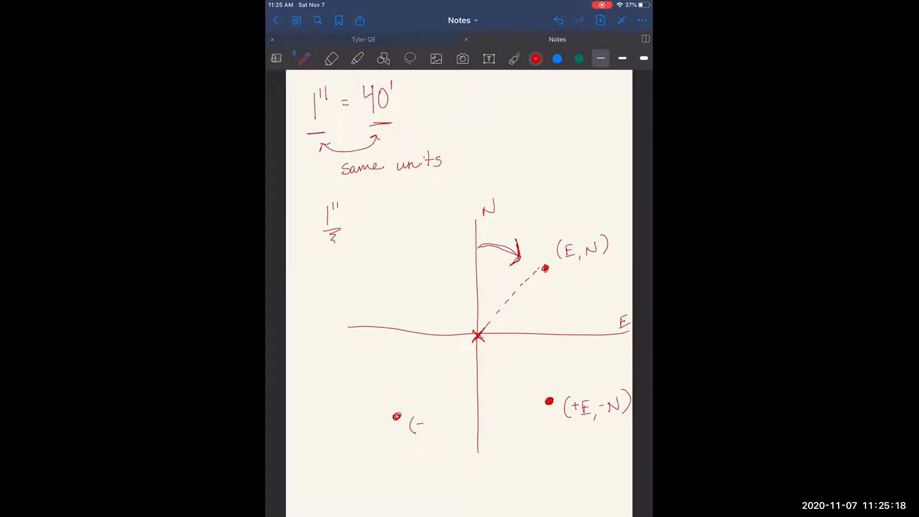
mouse_move(428, 420)
mouse_down()
mouse_move(428, 430)
mouse_move(432, 419)
mouse_up()
drag(428, 425, 446, 424)
mouse_move(449, 426)
mouse_down()
mouse_move(457, 415)
mouse_move(463, 429)
mouse_up()
Add a point in the northwest quadrant and label it (-E, N).
drag(410, 263, 412, 262)
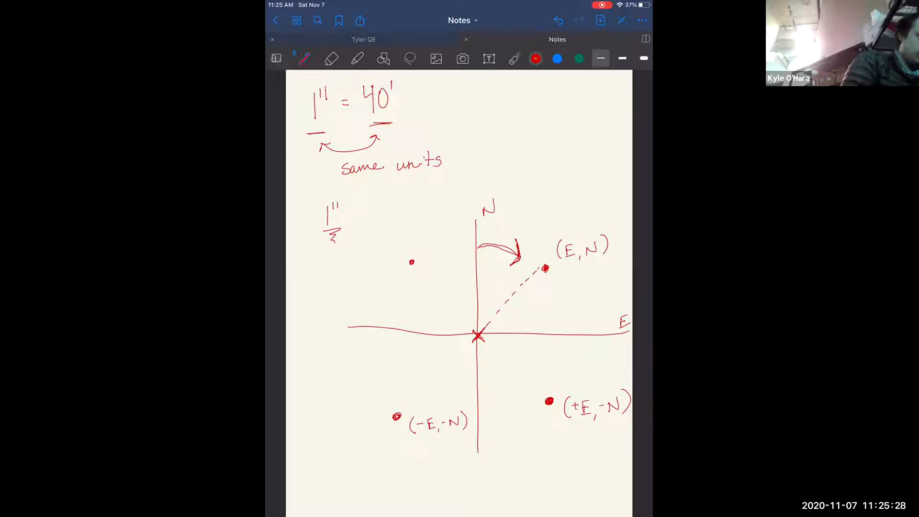
drag(414, 273, 413, 288)
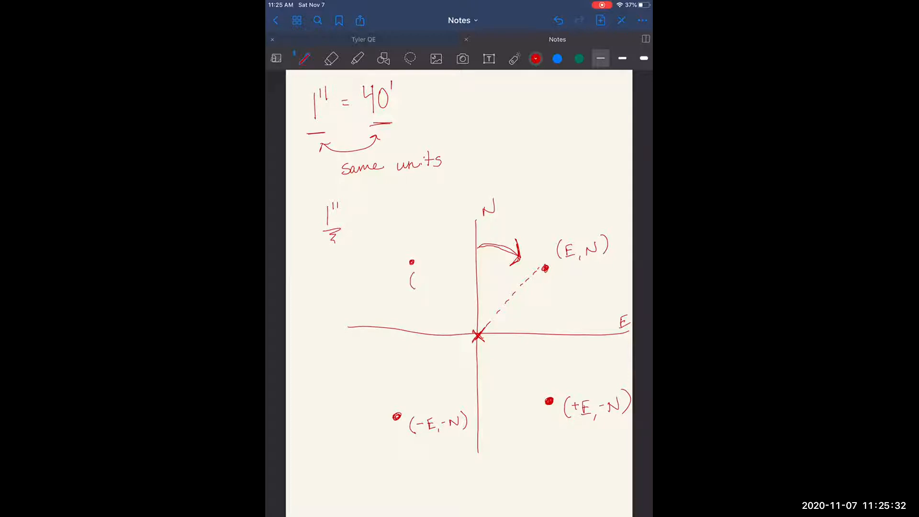
mouse_move(426, 277)
mouse_down()
mouse_move(451, 276)
mouse_move(458, 287)
mouse_up()
Draw clockwise angle arrows from the north axis into each quadrant, labelled 45, 110, 200 and 300.
mouse_move(478, 290)
mouse_down()
mouse_move(510, 296)
mouse_move(498, 280)
mouse_move(514, 345)
mouse_up()
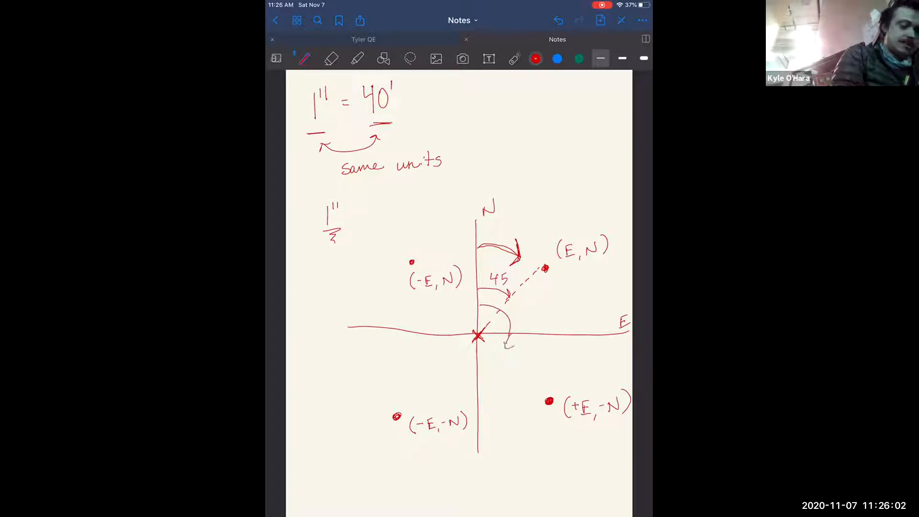
mouse_move(527, 354)
mouse_down()
mouse_move(529, 364)
mouse_move(539, 354)
mouse_up()
mouse_move(485, 320)
mouse_down()
mouse_move(492, 340)
mouse_move(474, 366)
mouse_move(462, 367)
mouse_up()
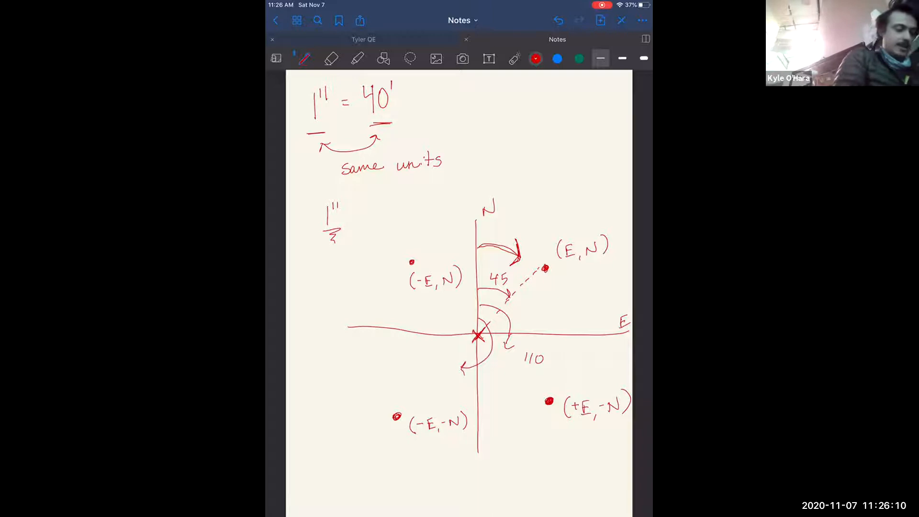
mouse_move(437, 386)
mouse_down()
mouse_move(443, 393)
mouse_move(458, 387)
mouse_up()
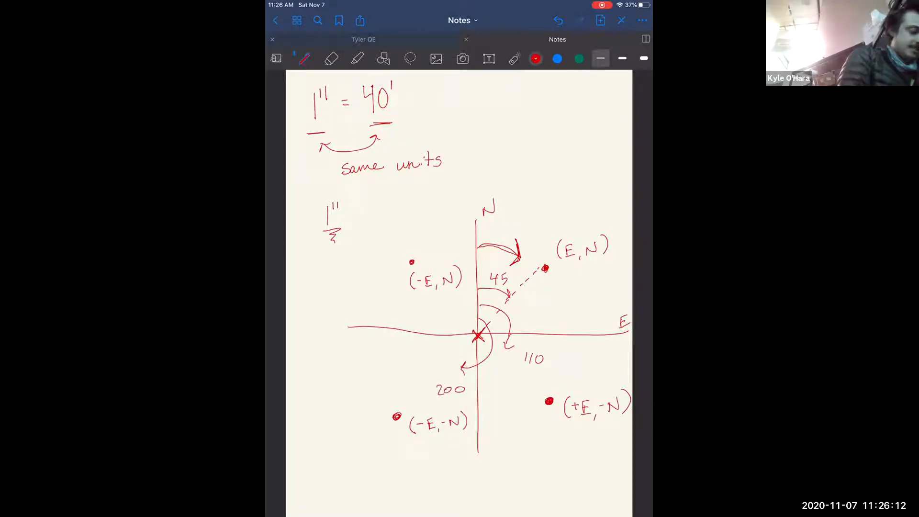
mouse_move(481, 313)
mouse_down()
mouse_move(492, 318)
mouse_move(494, 368)
mouse_move(440, 367)
mouse_move(457, 315)
mouse_move(457, 324)
mouse_up()
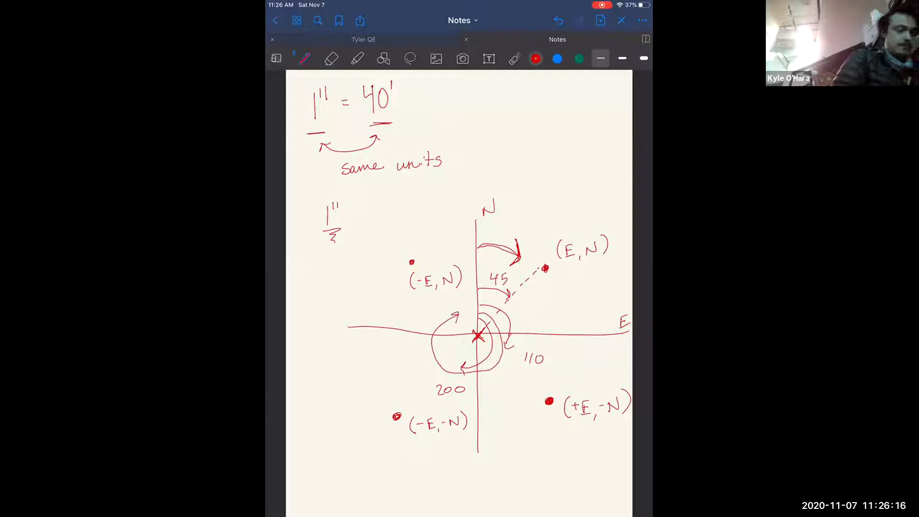
mouse_move(417, 313)
mouse_down()
mouse_move(417, 323)
mouse_move(436, 312)
mouse_up()
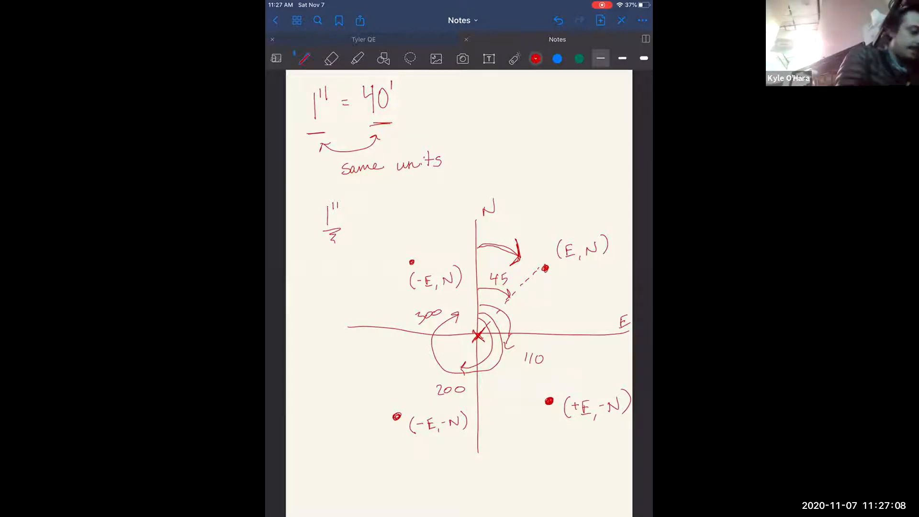
Add a circled dot in each quadrant, just clockwise of the north, east, south and west ends of the axes.
click(506, 220)
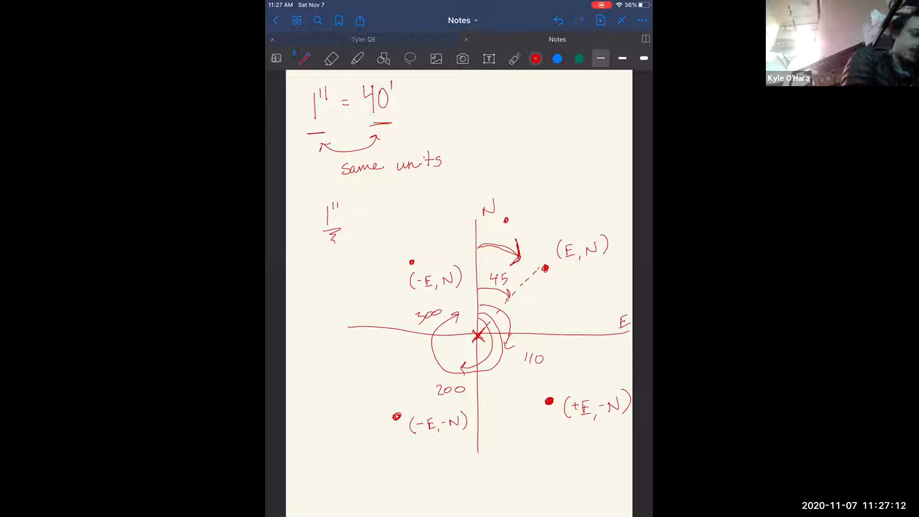
drag(508, 212, 505, 213)
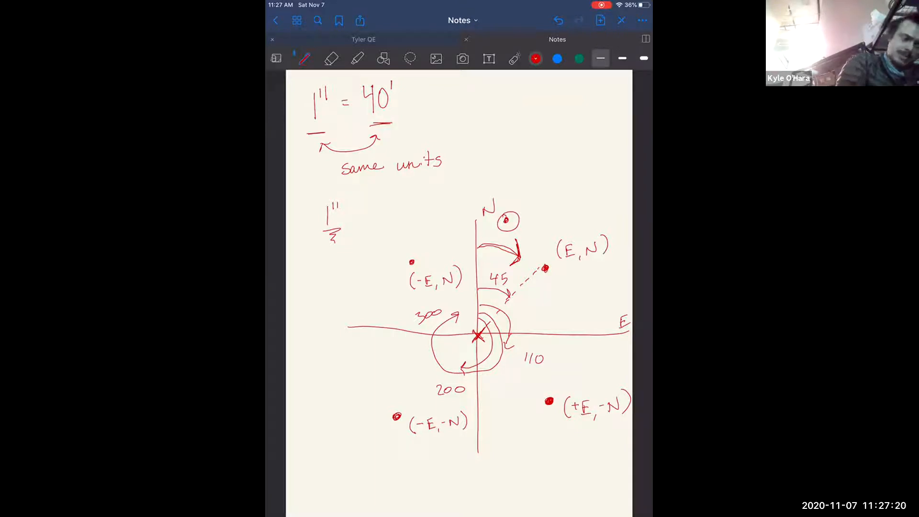
mouse_move(609, 359)
mouse_down()
mouse_move(611, 372)
mouse_move(600, 351)
mouse_up()
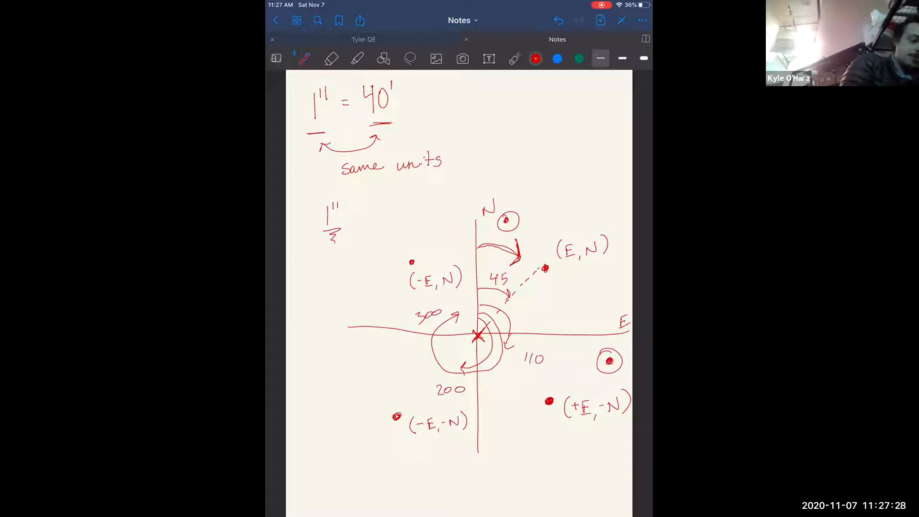
mouse_move(449, 480)
mouse_down()
mouse_move(441, 494)
mouse_move(440, 469)
mouse_up()
click(350, 312)
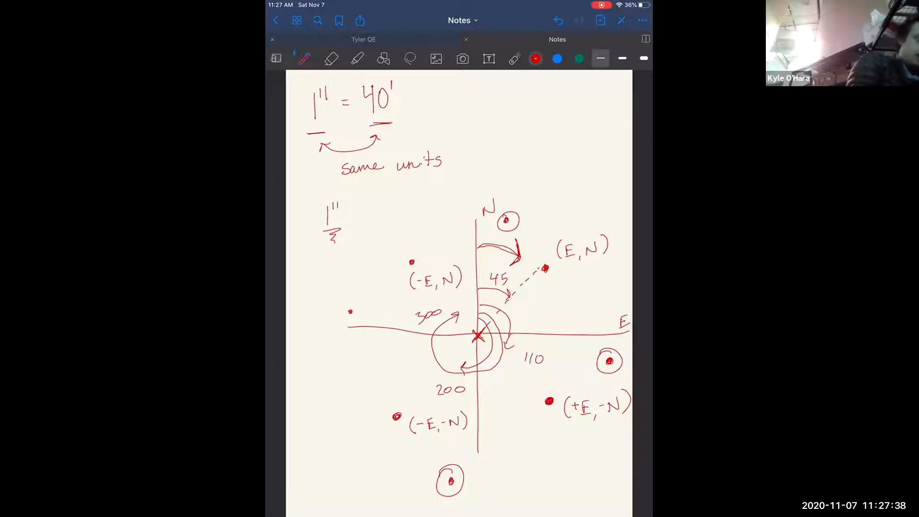
mouse_move(346, 302)
mouse_down()
mouse_move(363, 308)
mouse_move(347, 300)
mouse_up()
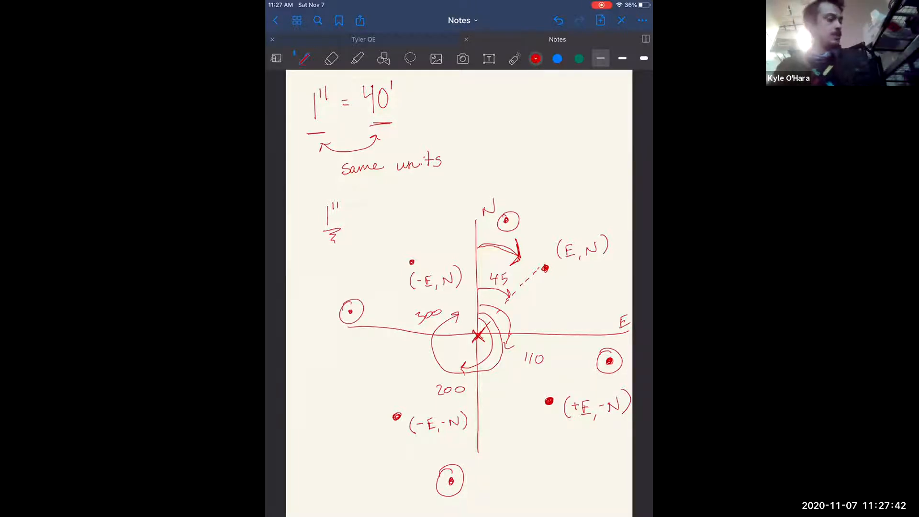
Switch from the notes to Zoom on the tablet and stop the screen broadcast.
drag(460, 515, 479, 335)
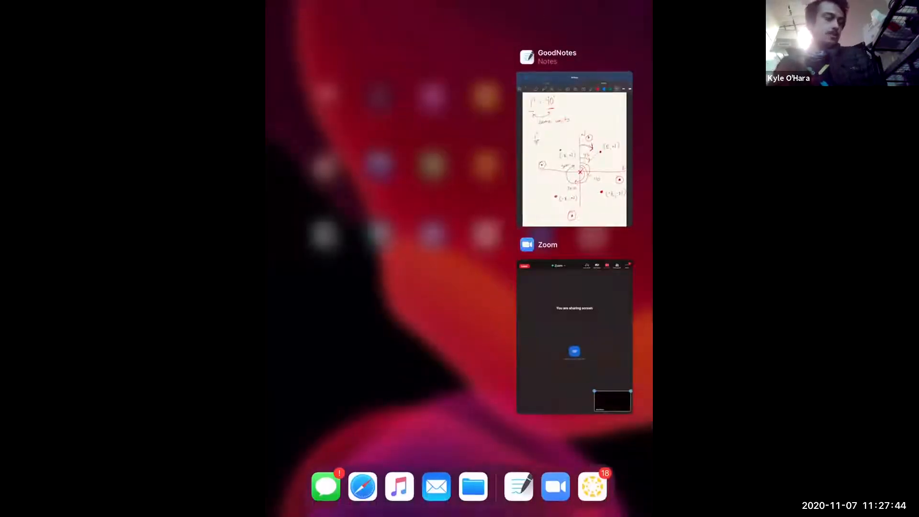
click(573, 337)
click(567, 23)
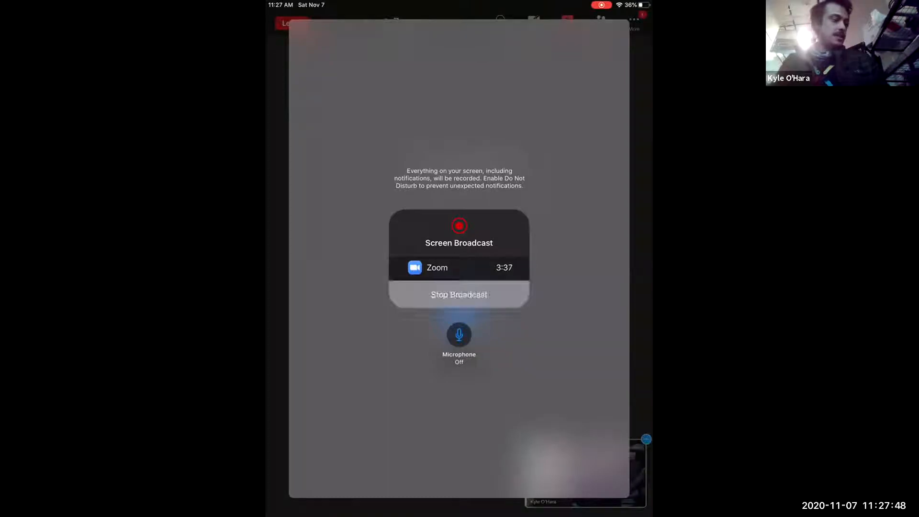
click(459, 294)
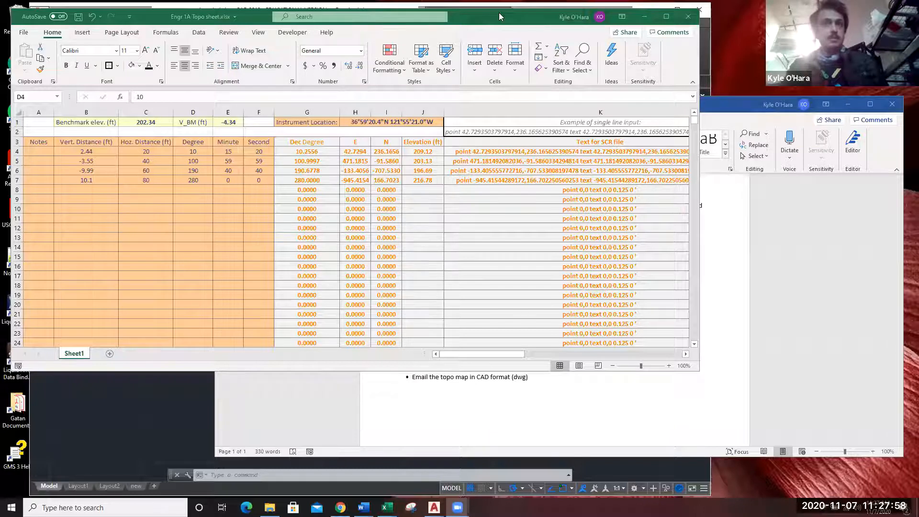
Review the degree, minute and second entries in rows 4 to 7 and the decimal degree formula for the same rows.
drag(498, 16, 524, 47)
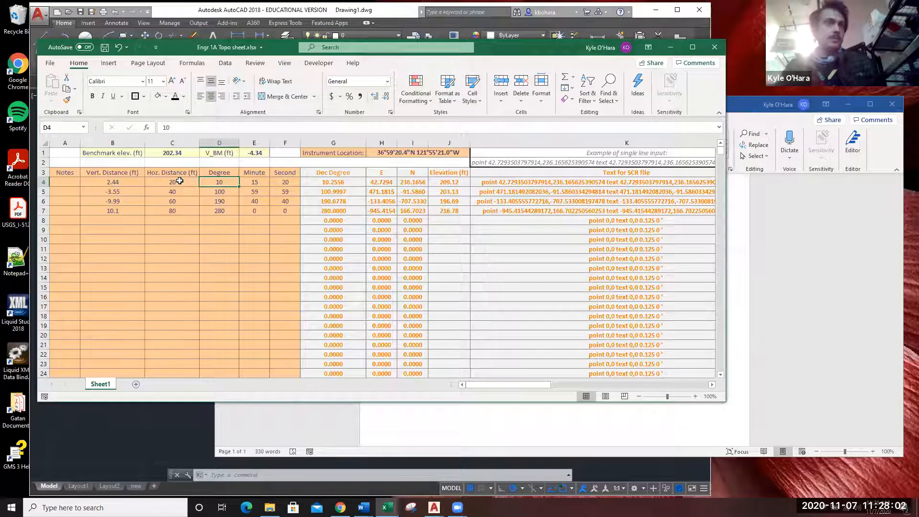
drag(216, 183, 282, 210)
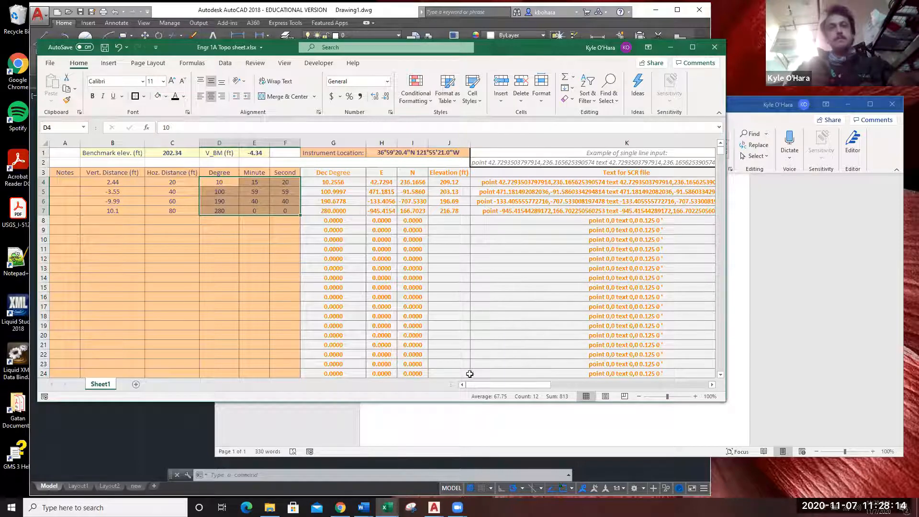
drag(477, 384, 491, 383)
click(189, 248)
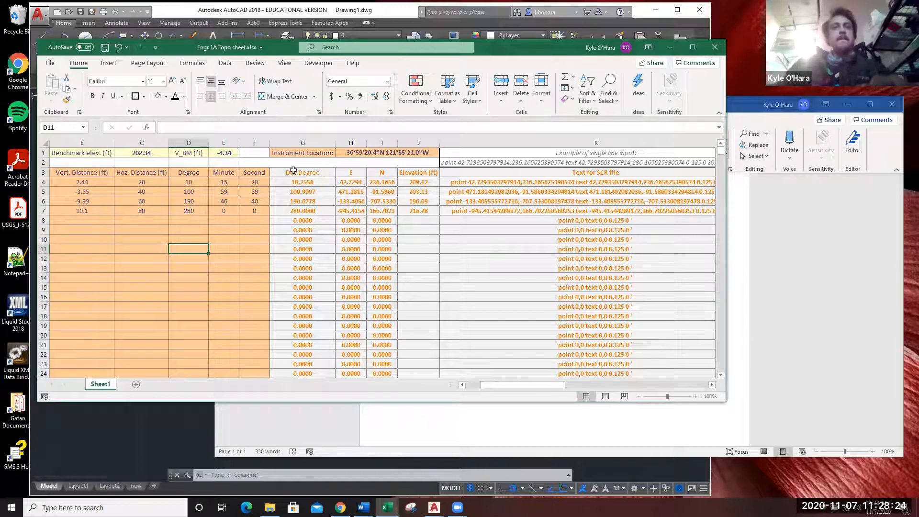
drag(294, 183, 297, 212)
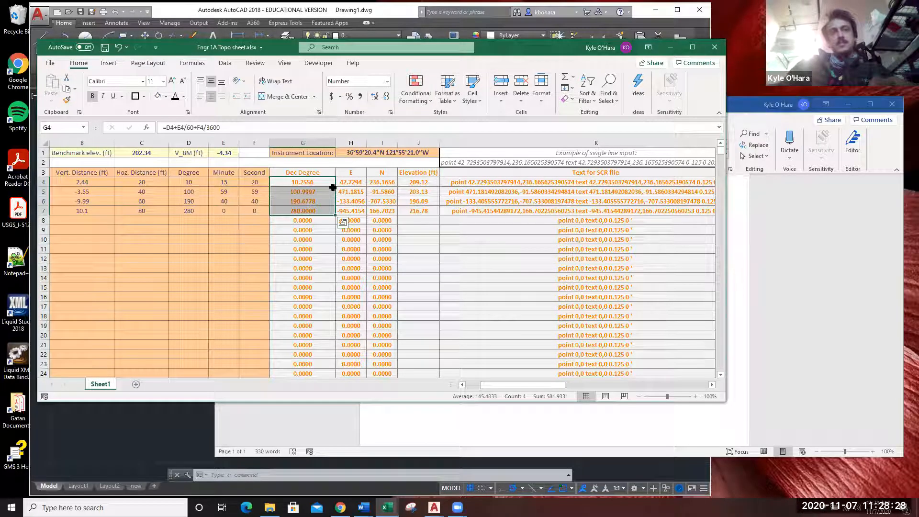
Insert a blank column between the Dec Degree and E columns and select its header cell H3.
click(348, 144)
right_click(348, 146)
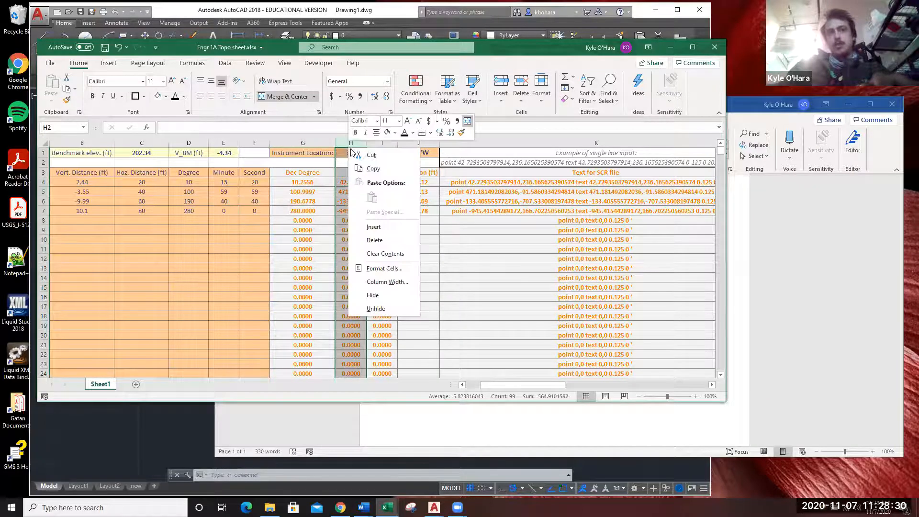
click(373, 228)
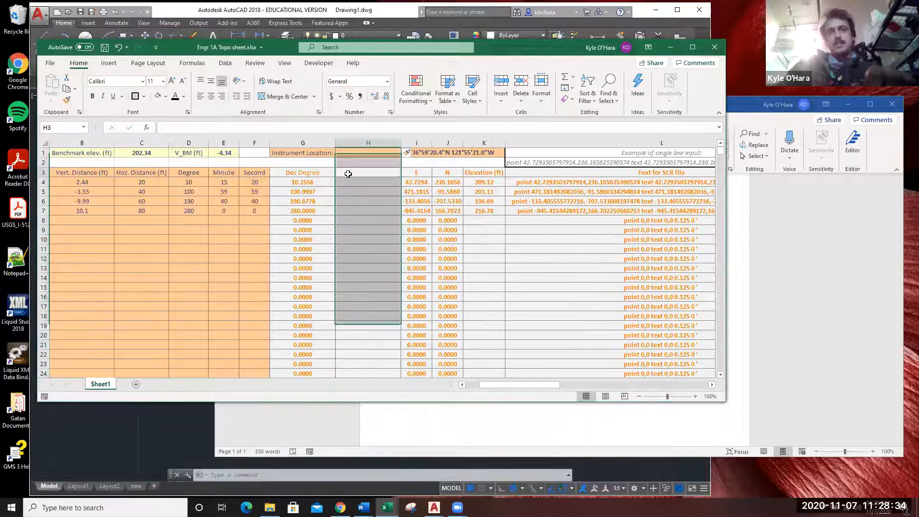
click(352, 173)
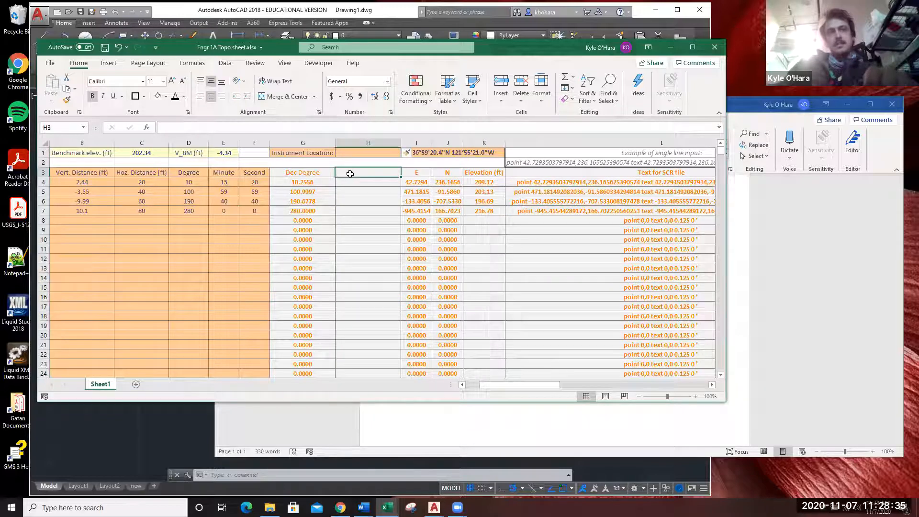
Examine the E and N column headings and the elevation formula in cell K4, leaving the formula unedited.
click(418, 173)
click(450, 172)
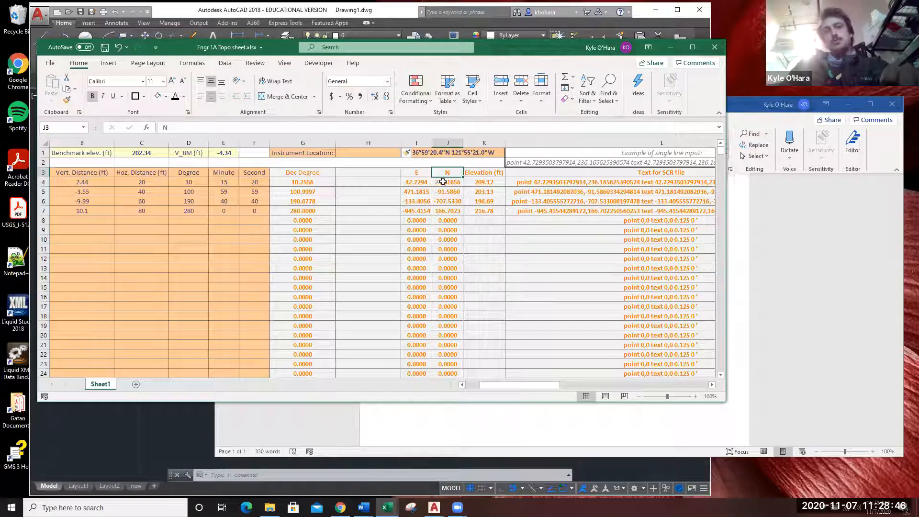
click(489, 185)
click(221, 129)
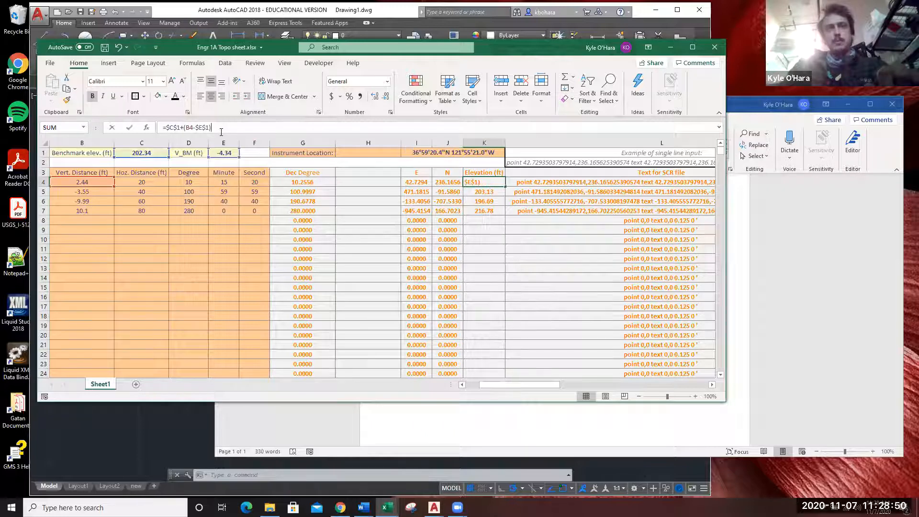
drag(505, 386, 586, 393)
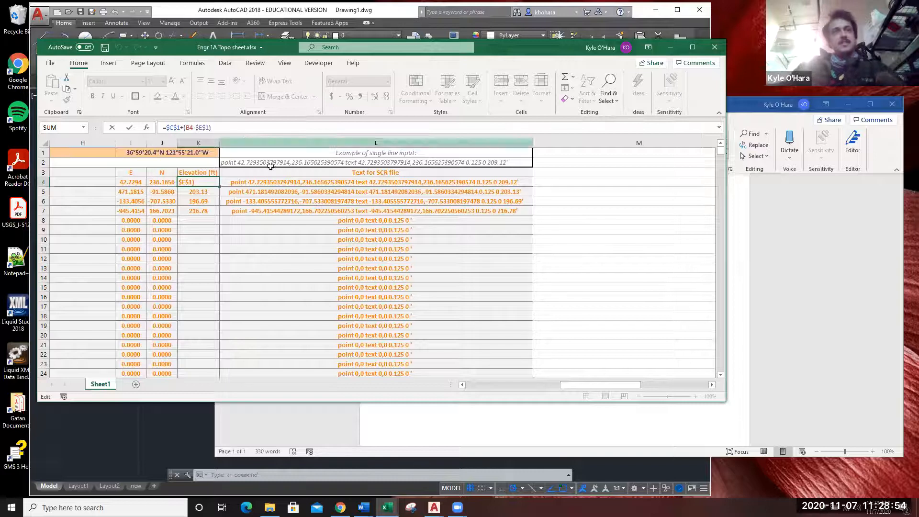
key(Escape)
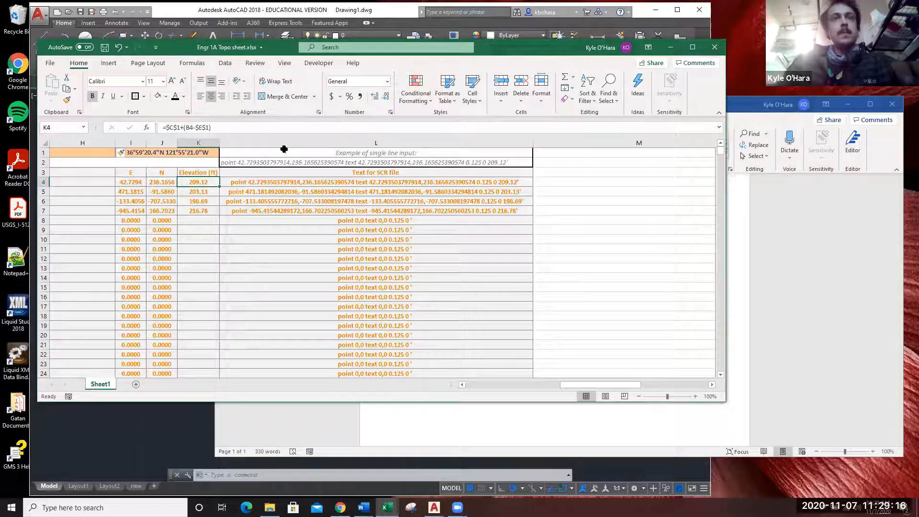
Examine the point command and its easting and northing coordinates in the example script line in cell L2.
drag(269, 152, 268, 160)
click(267, 161)
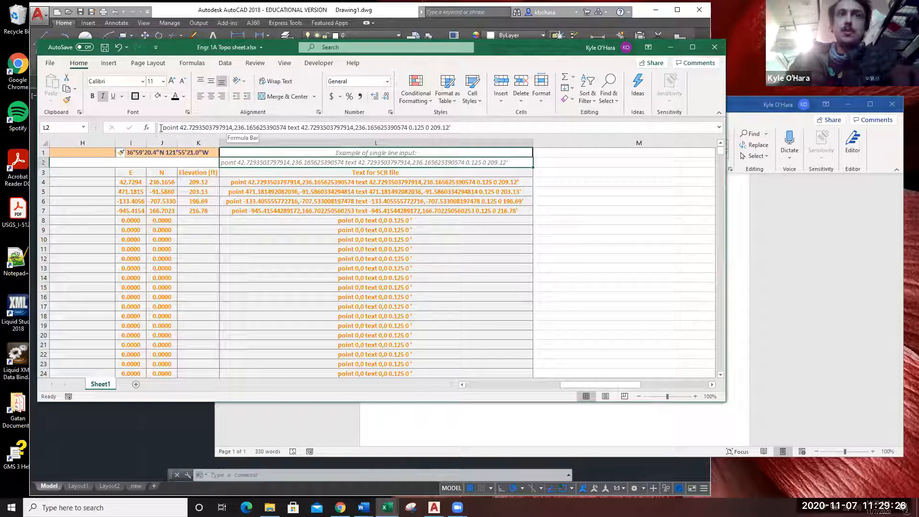
drag(161, 128, 215, 131)
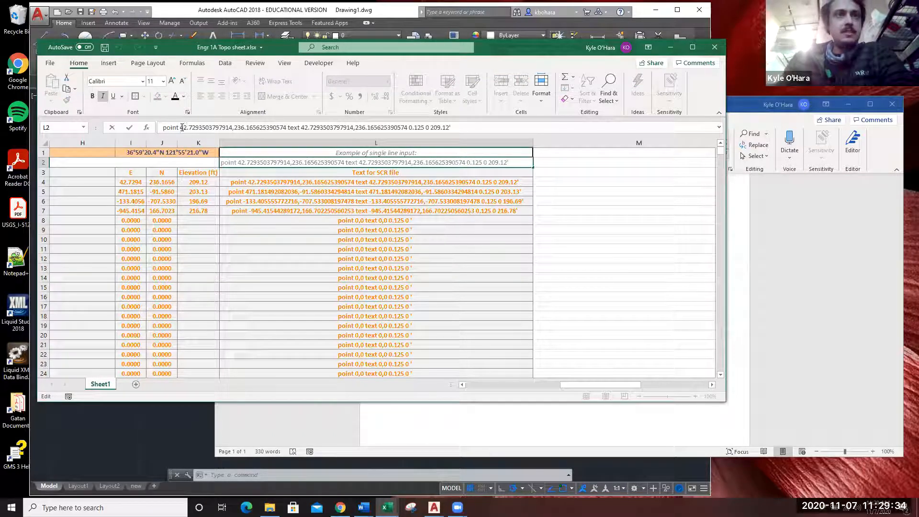
drag(181, 127, 233, 130)
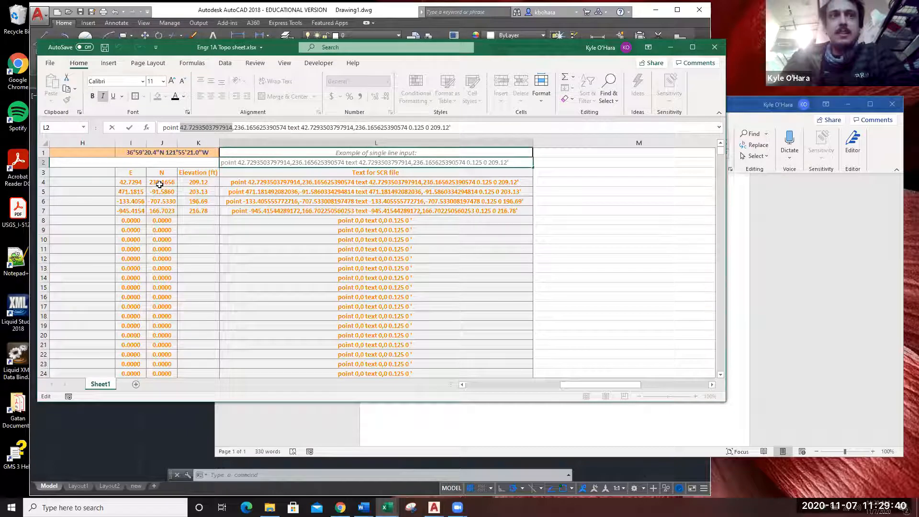
click(238, 127)
drag(241, 127, 285, 127)
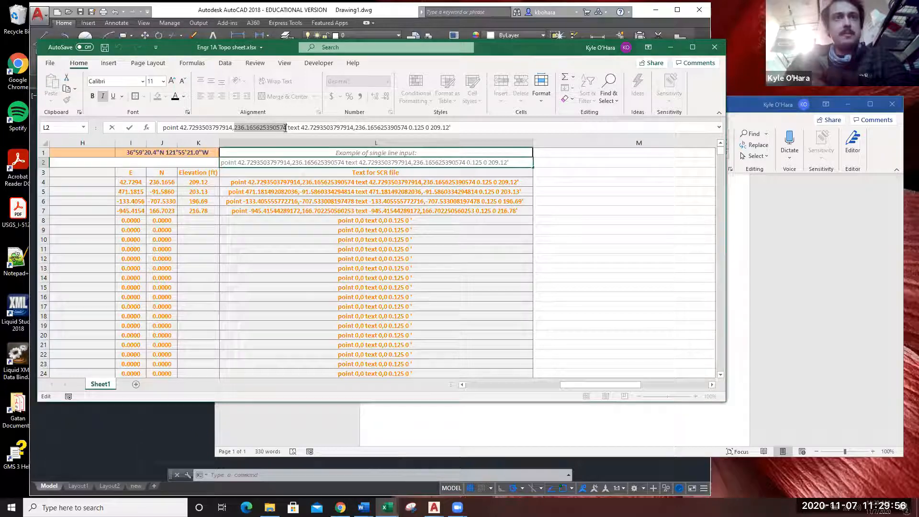
Examine the text command's coordinates, 0.125 height, 0 rotation and elevation label in the example script line.
click(303, 127)
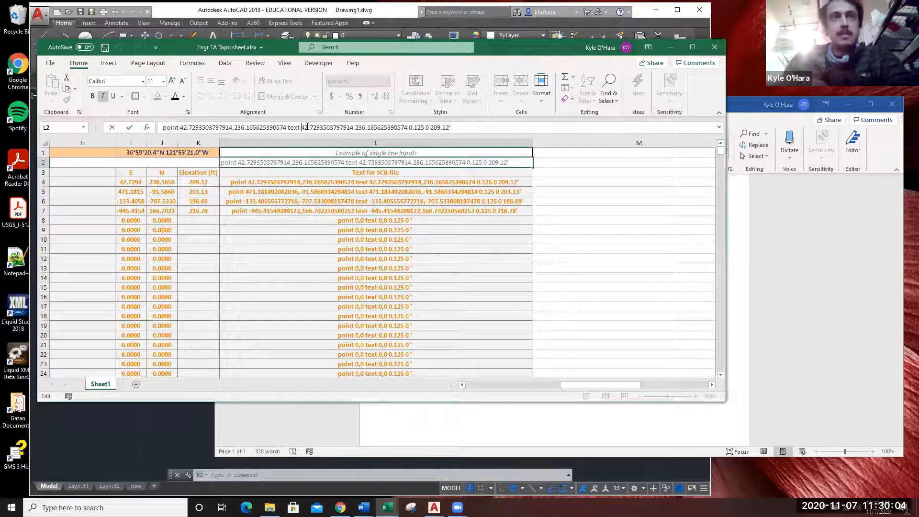
drag(302, 129, 411, 128)
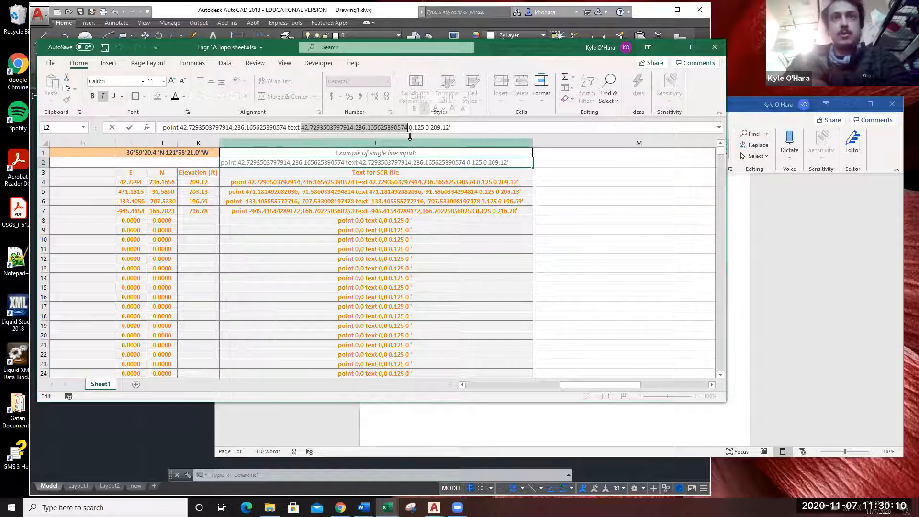
click(410, 128)
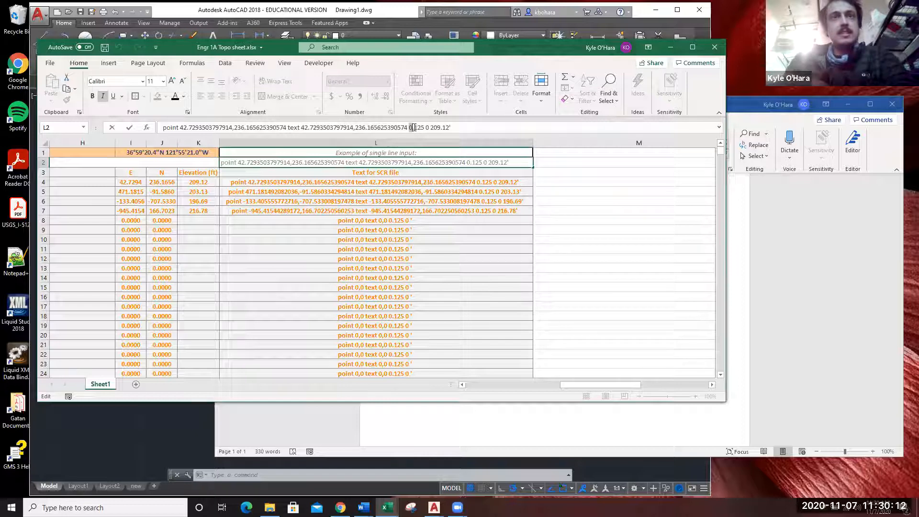
drag(418, 127, 421, 128)
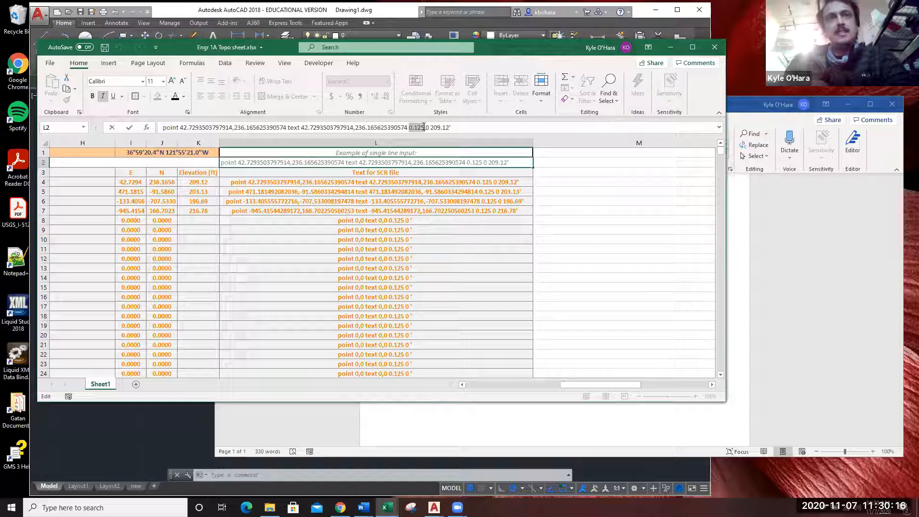
click(426, 128)
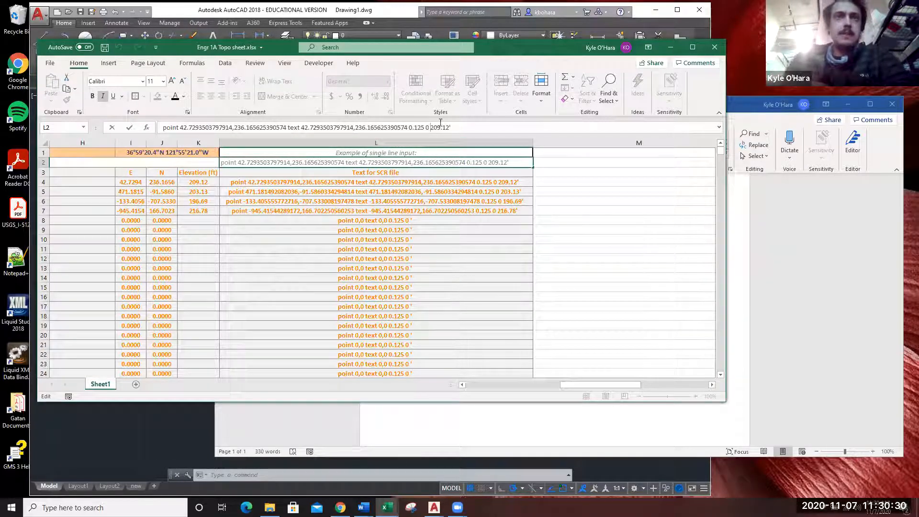
drag(433, 128, 453, 127)
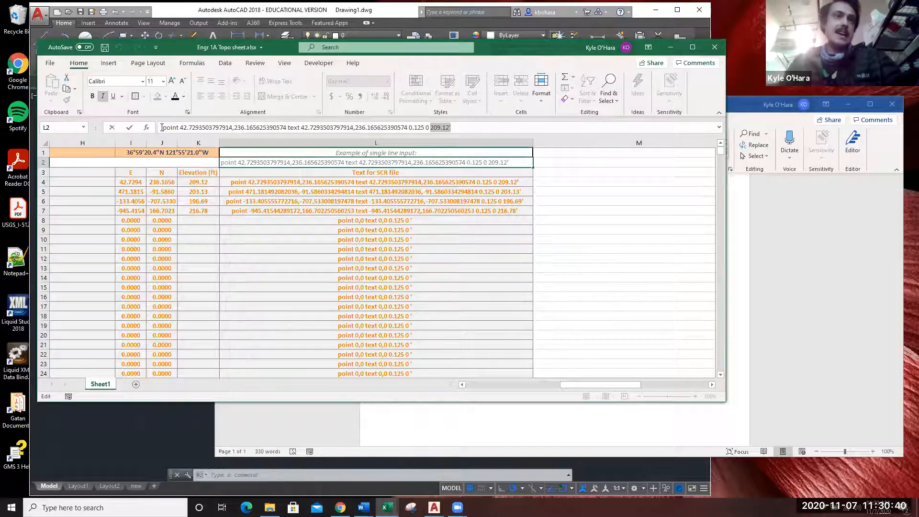
key(Escape)
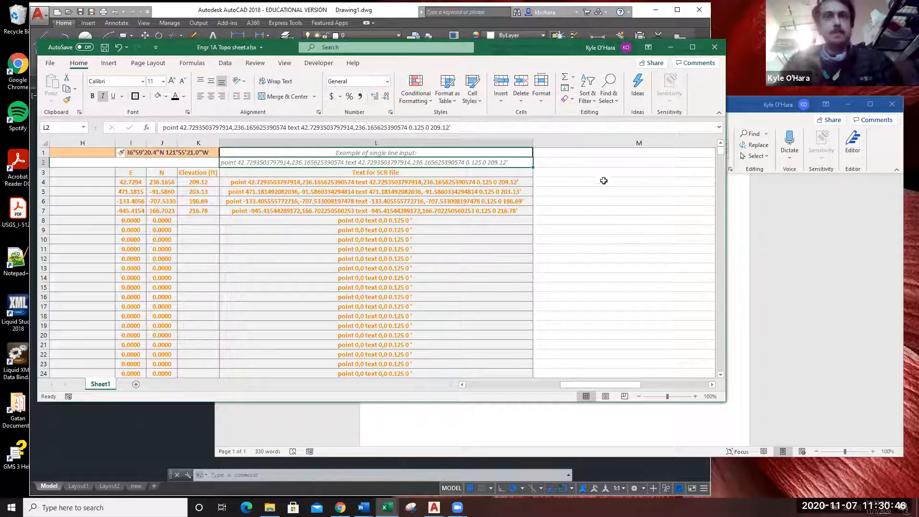
click(594, 180)
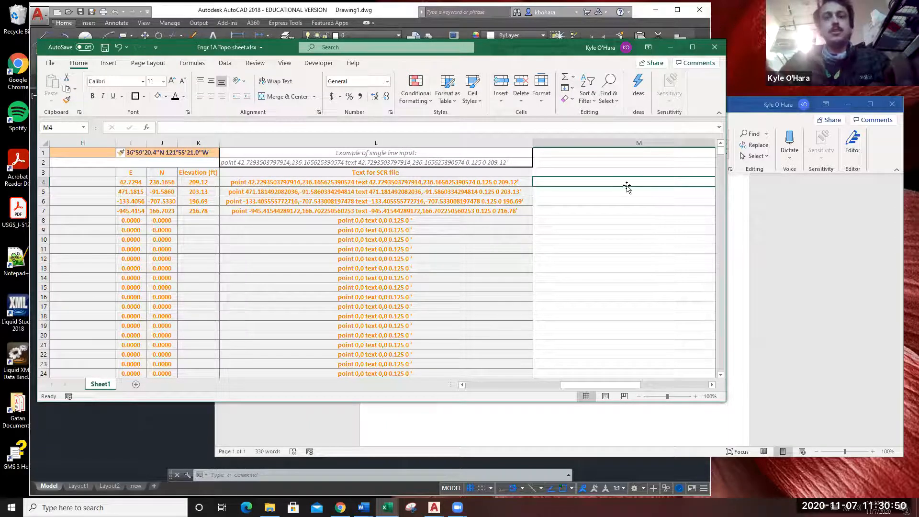
text(=)
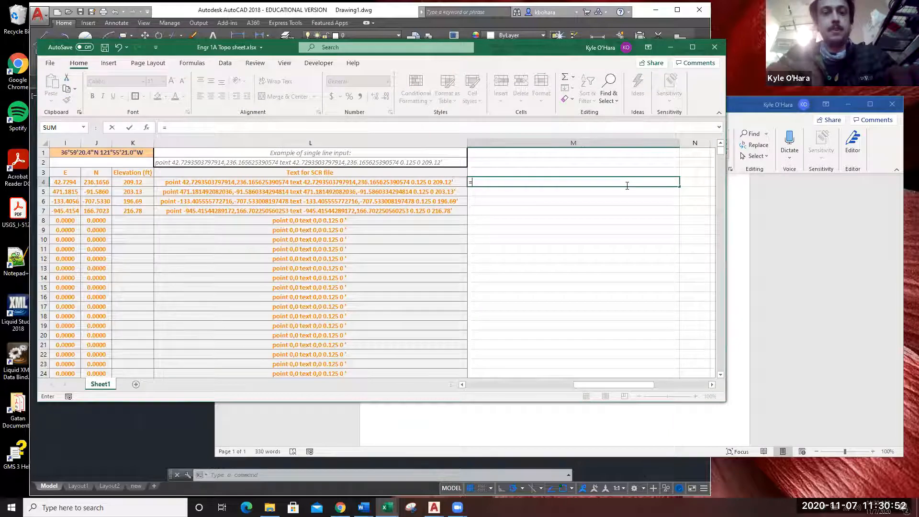
text(co)
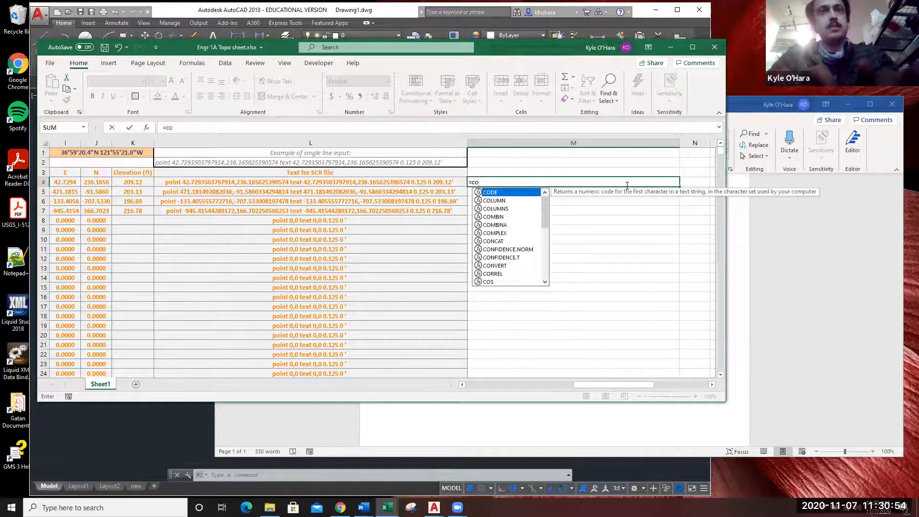
text(nca)
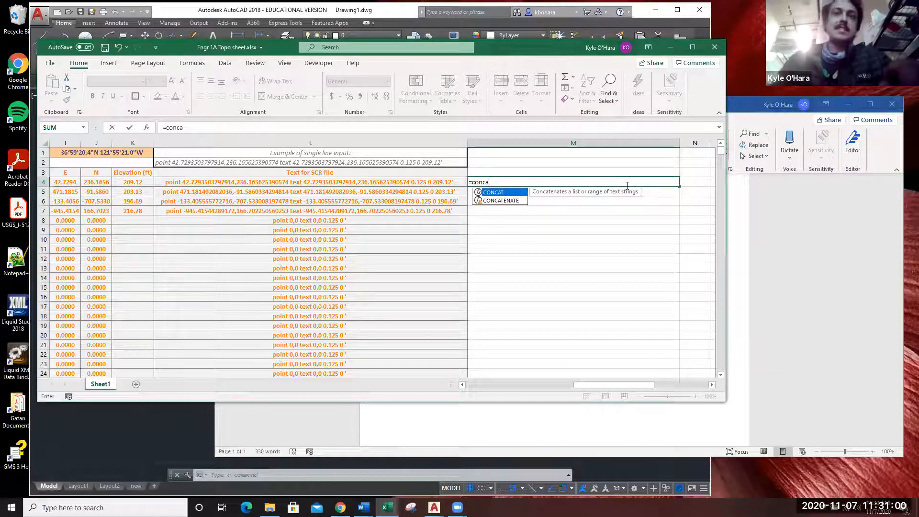
double_click(488, 192)
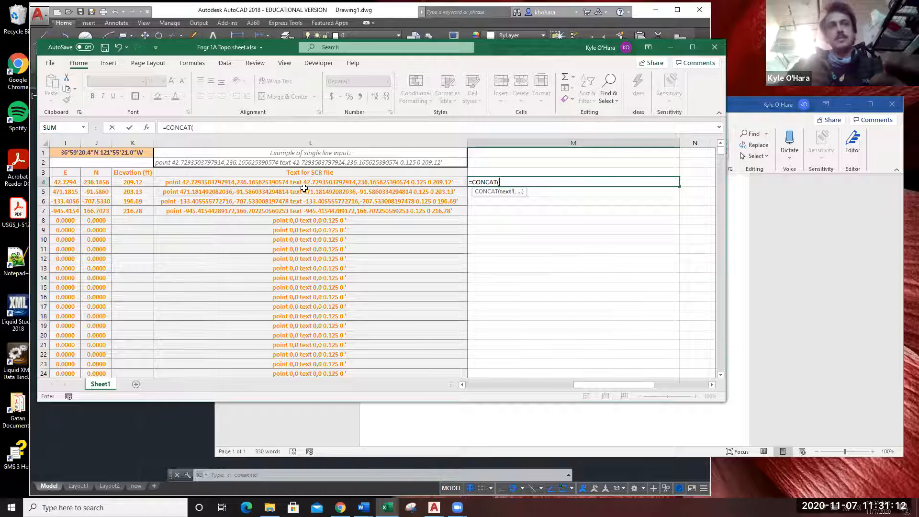
drag(522, 178, 477, 177)
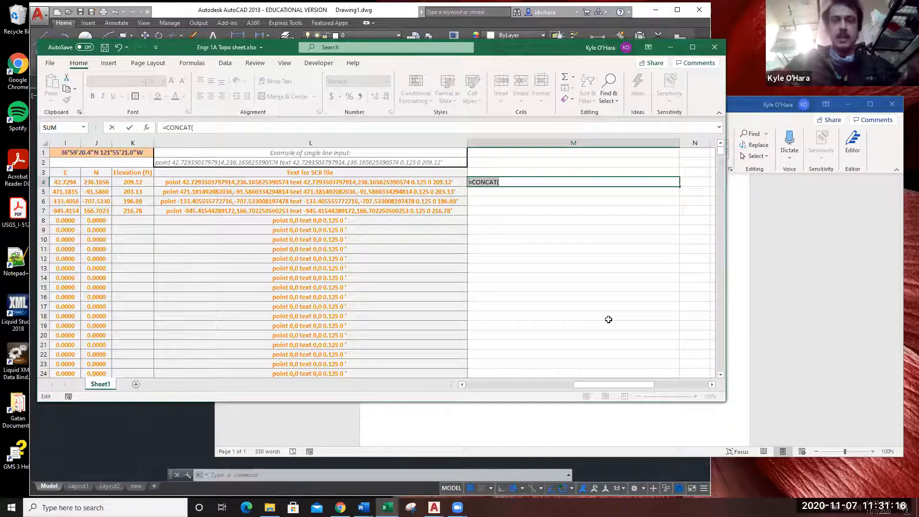
key(BackSpace)
key(BackSpace)
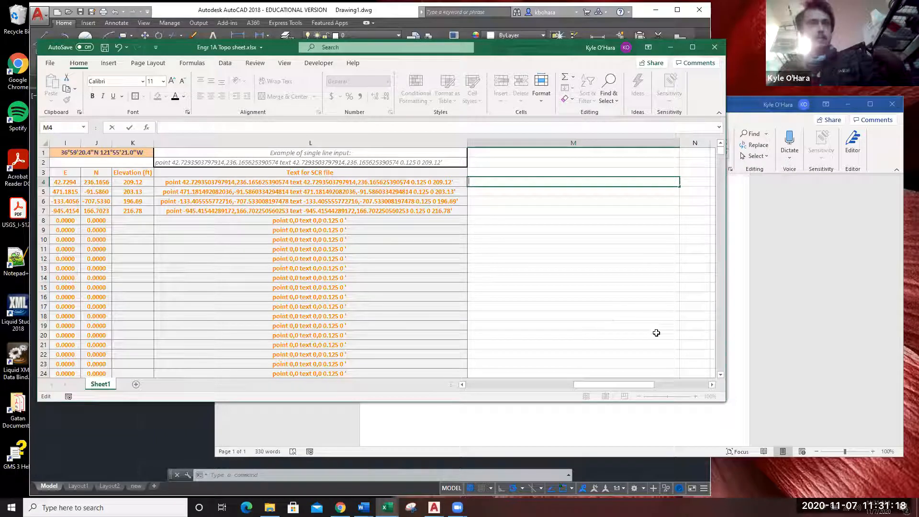
click(584, 220)
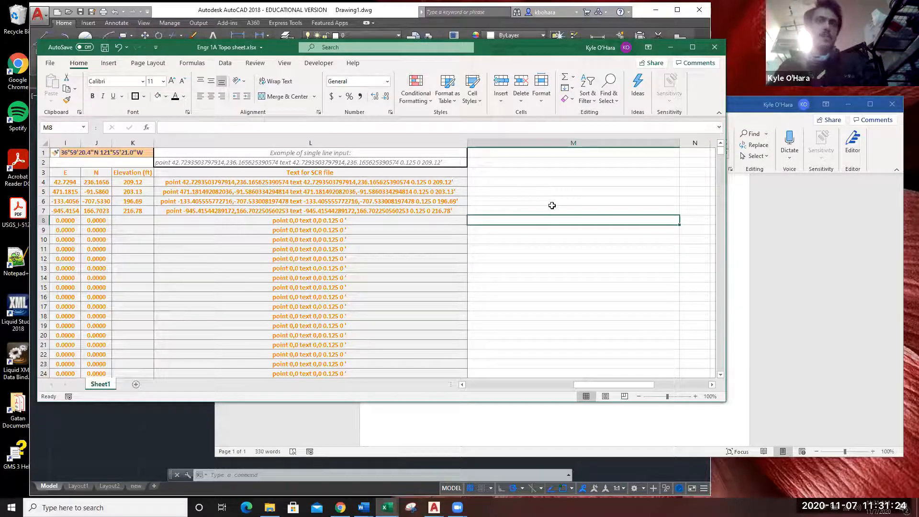
Inspect the CONCATENATE formula in cell L4 that assembles the script text, with its source columns in view.
click(446, 182)
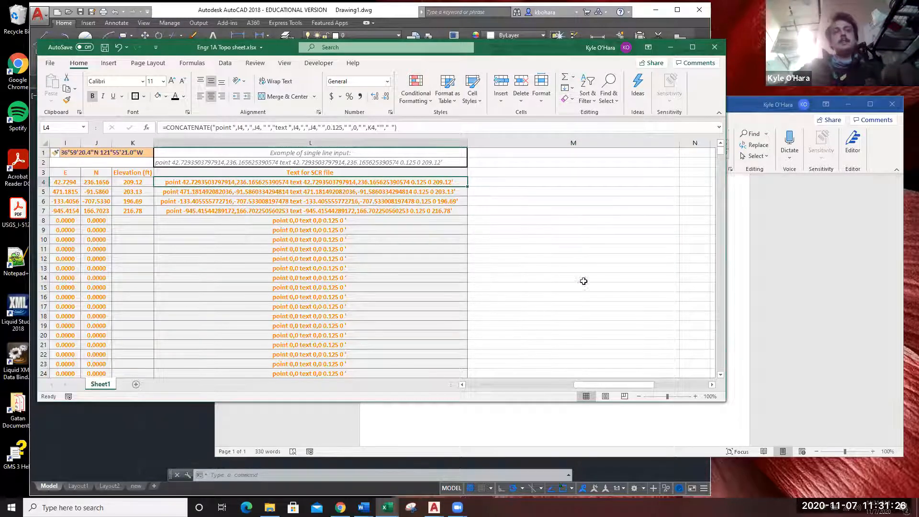
drag(609, 387, 488, 382)
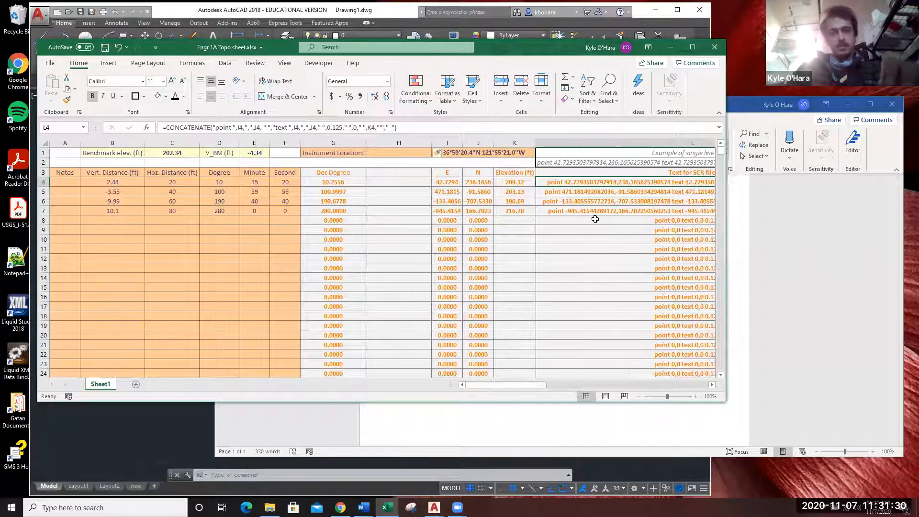
Fill the CONCATENATE formula in cell L4 down the rest of the Text for SCR file column.
drag(529, 388, 611, 397)
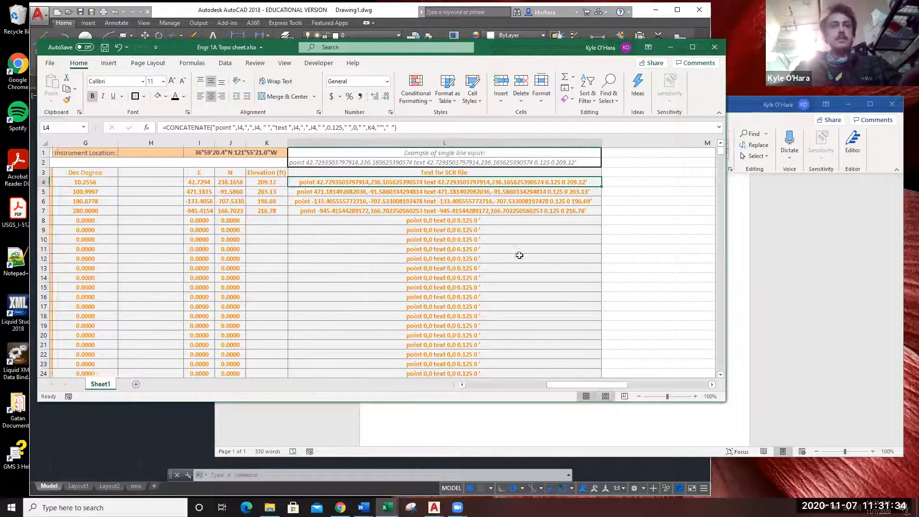
click(651, 199)
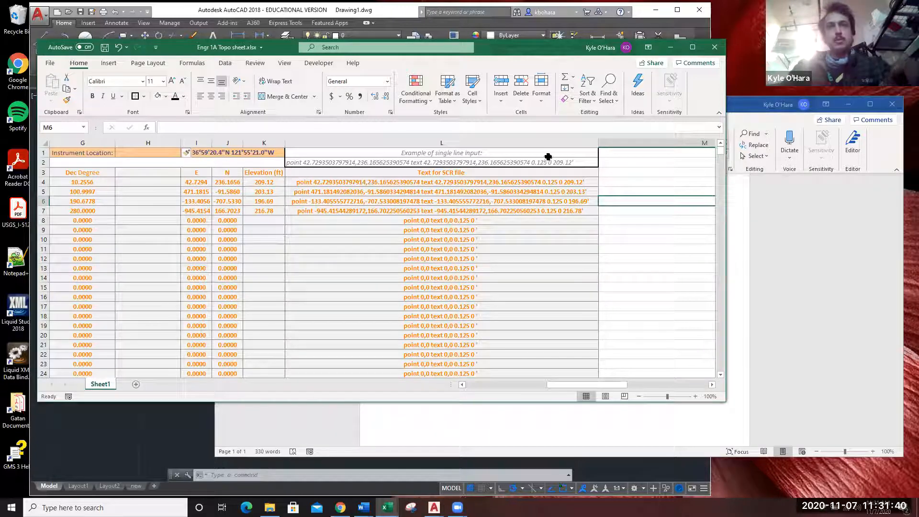
click(616, 210)
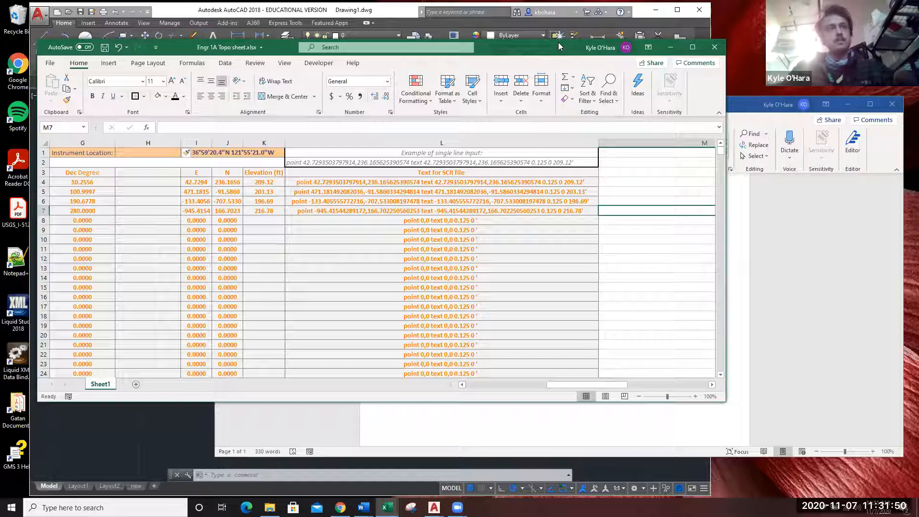
drag(558, 42, 178, 7)
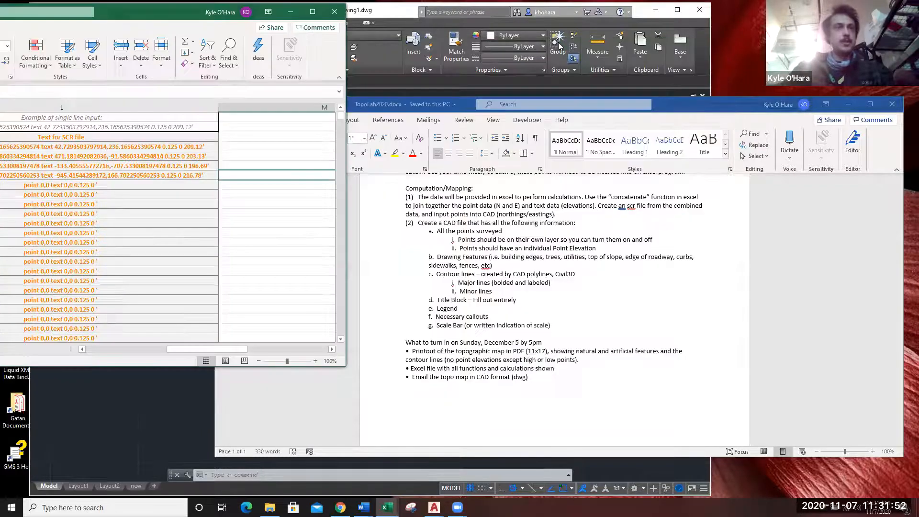
click(129, 146)
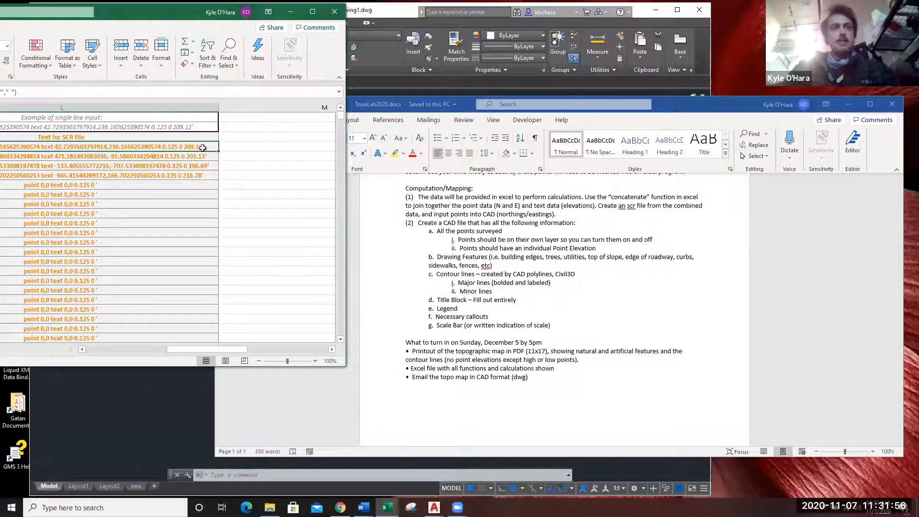
double_click(219, 152)
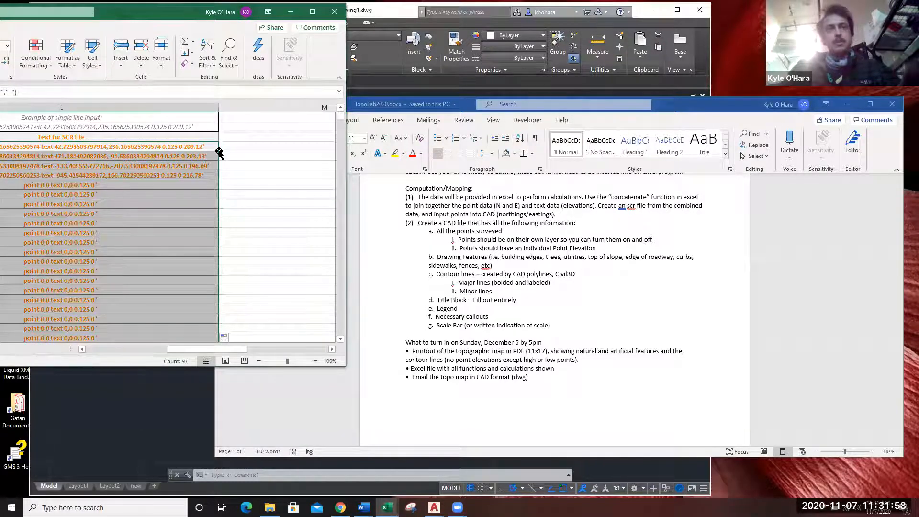
click(262, 196)
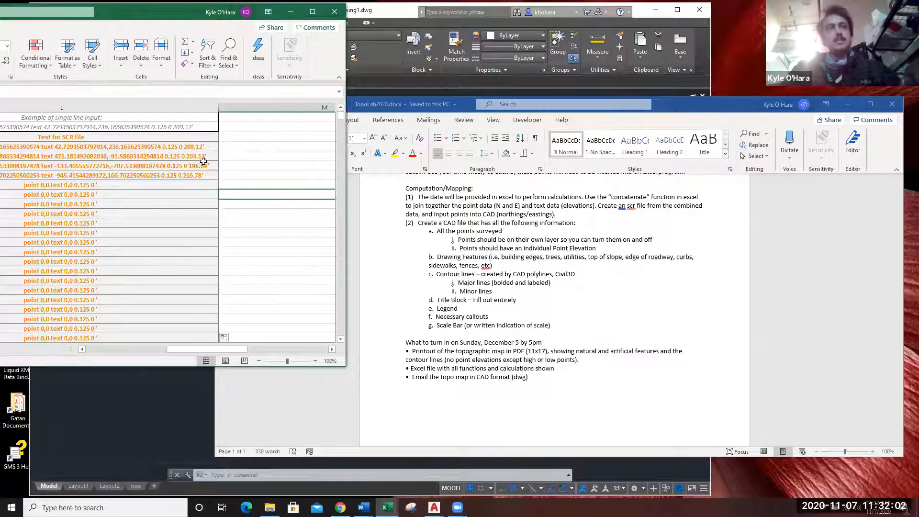
Copy the four populated script lines in cells L4 to L7.
drag(191, 146, 193, 175)
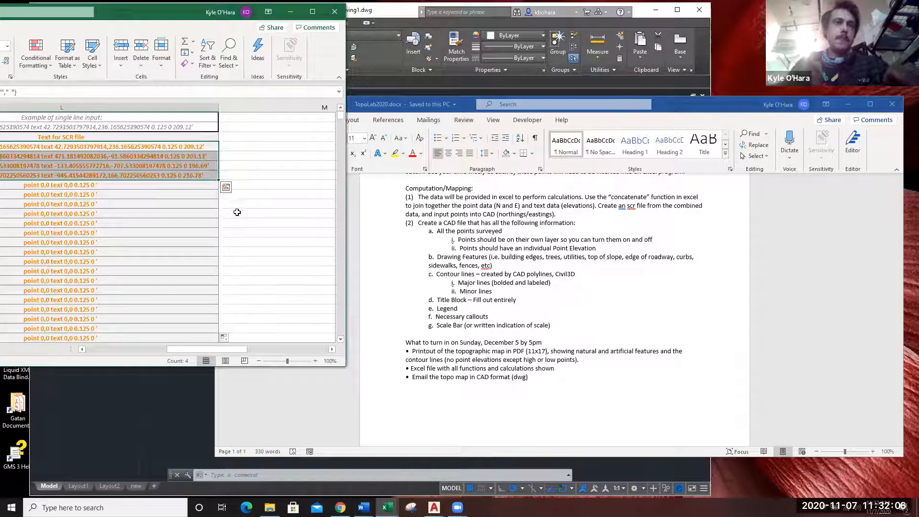
key(ctrl+q)
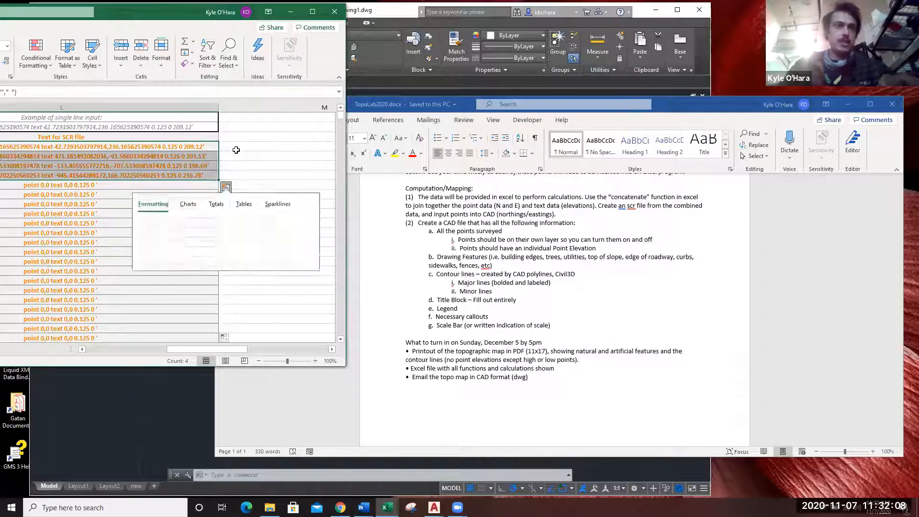
key(Escape)
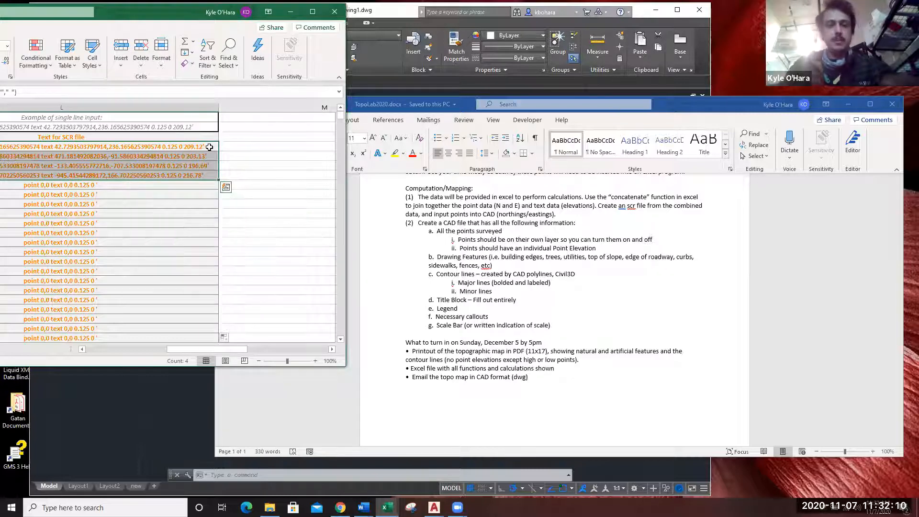
key(ctrl+c)
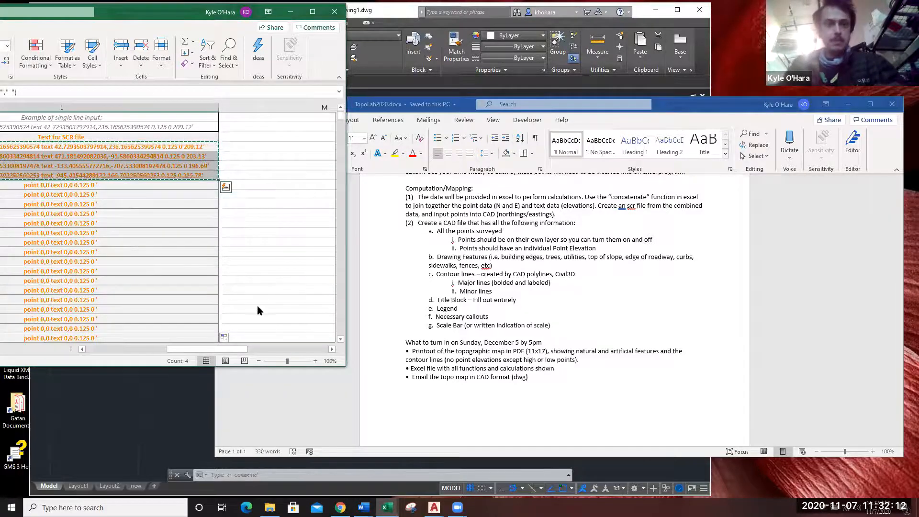
In File Explorer, open eample.txt from the AutoCAD points folder inside the Cabrillo folder.
click(270, 507)
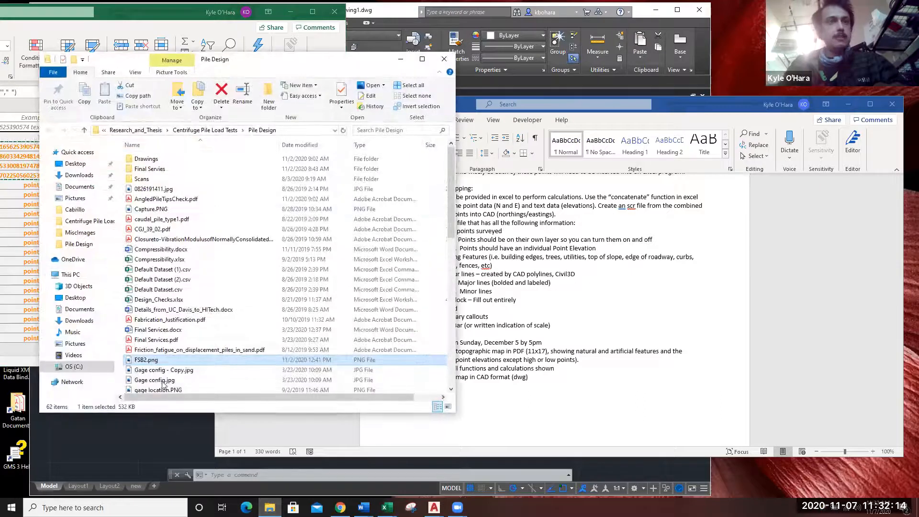
click(75, 209)
double_click(207, 169)
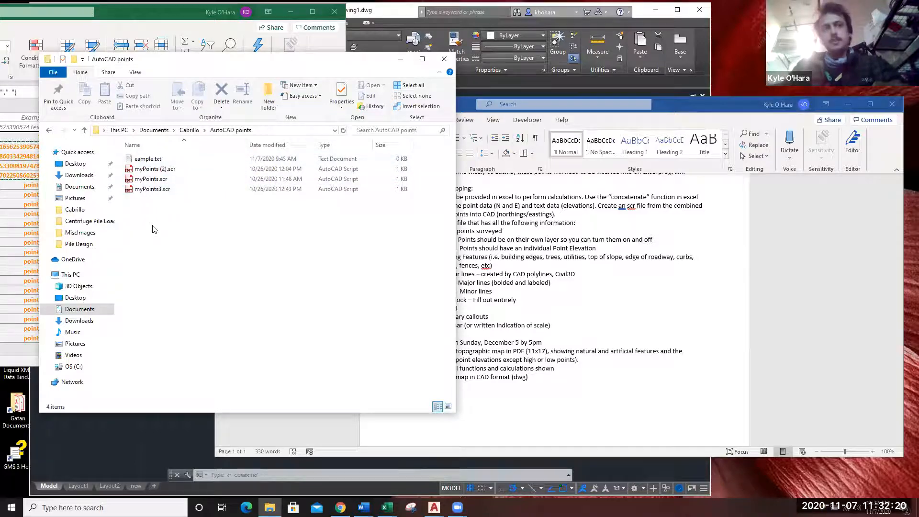
double_click(145, 163)
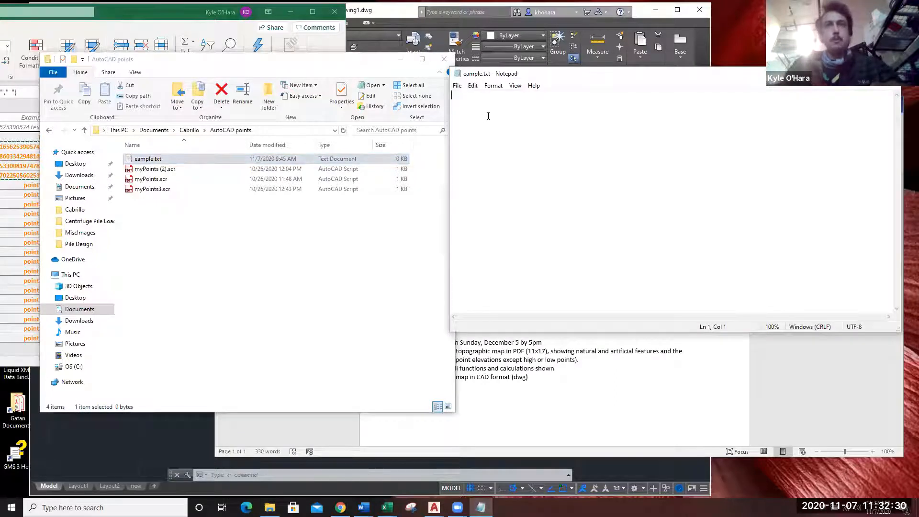
Paste the copied point and text script lines into eample.txt, then save and close the file.
key(ctrl+v)
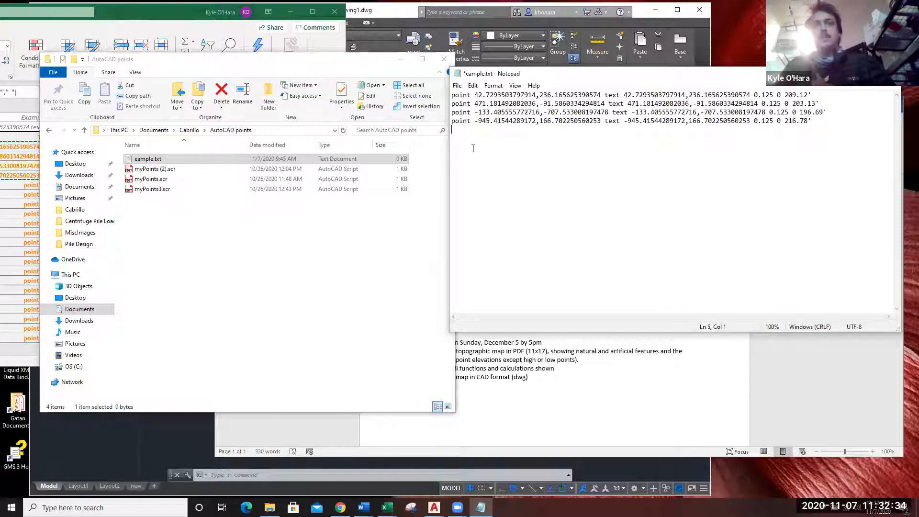
drag(572, 76, 335, 59)
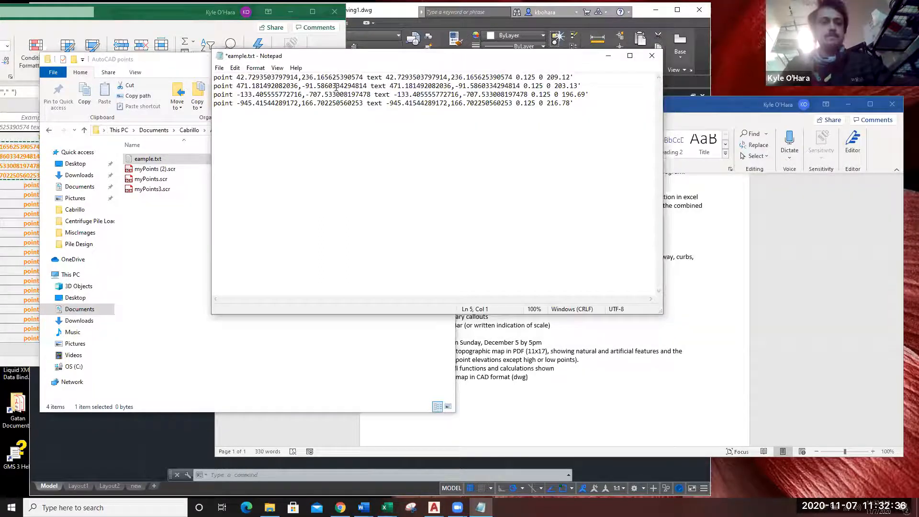
key(ctrl+s)
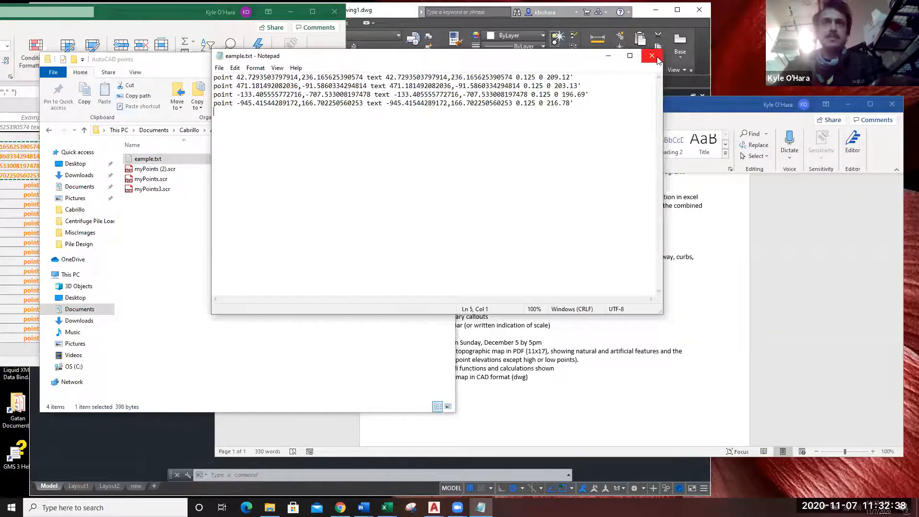
click(652, 55)
click(198, 325)
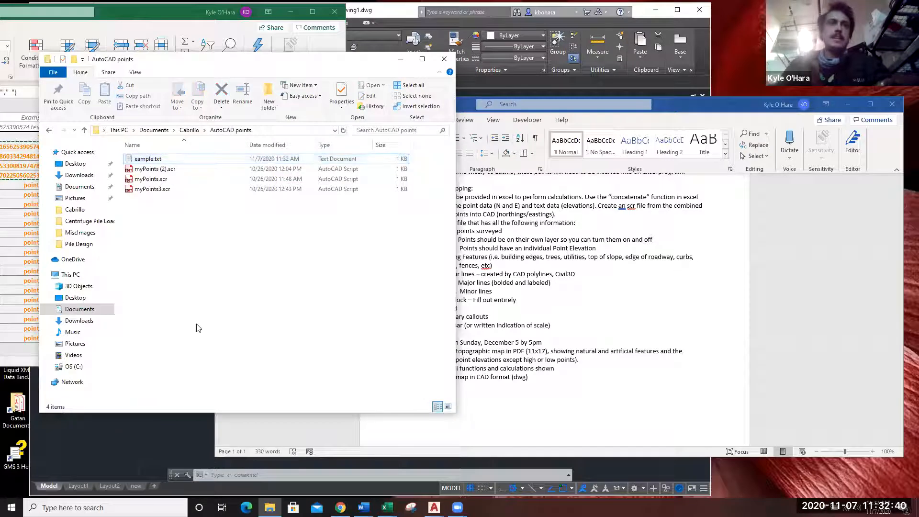
Rename eample.txt to eample.scr, accepting the extension change, and select the renamed file.
click(158, 159)
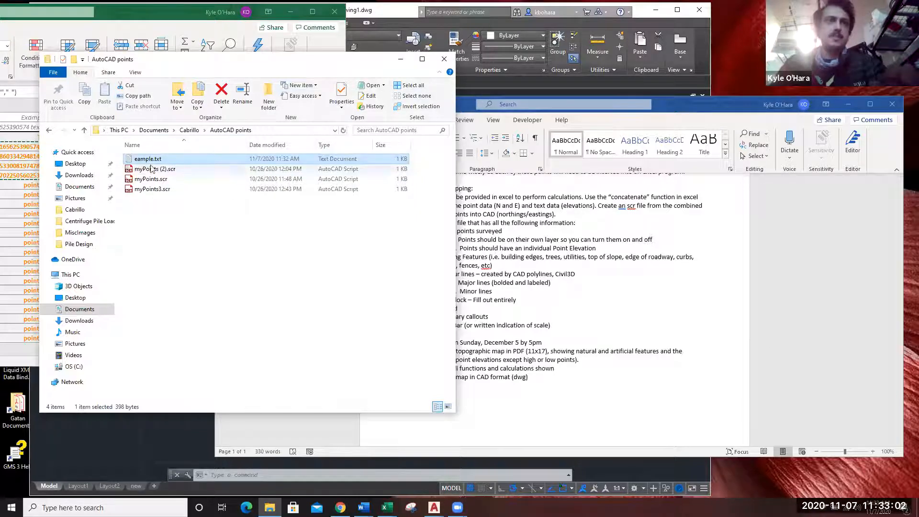
click(160, 161)
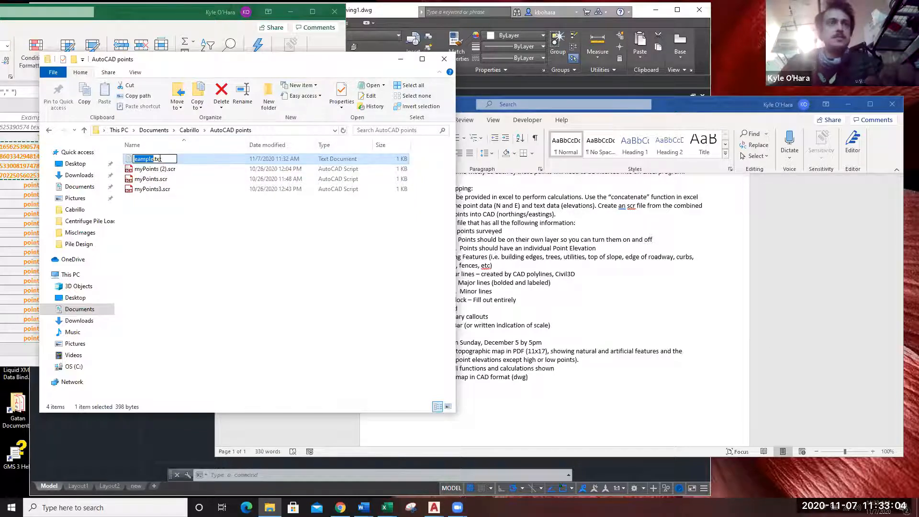
click(166, 159)
key(BackSpace)
key(BackSpace)
key(BackSpace)
text(scr)
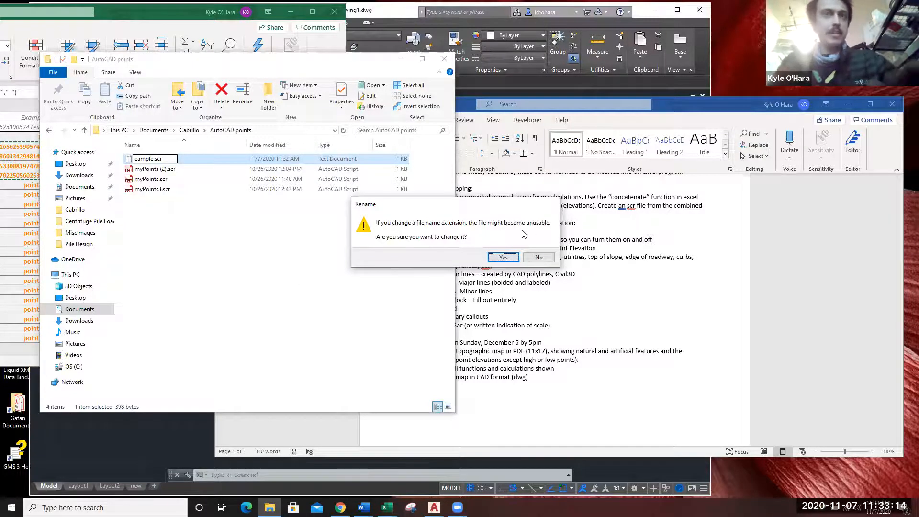
click(502, 257)
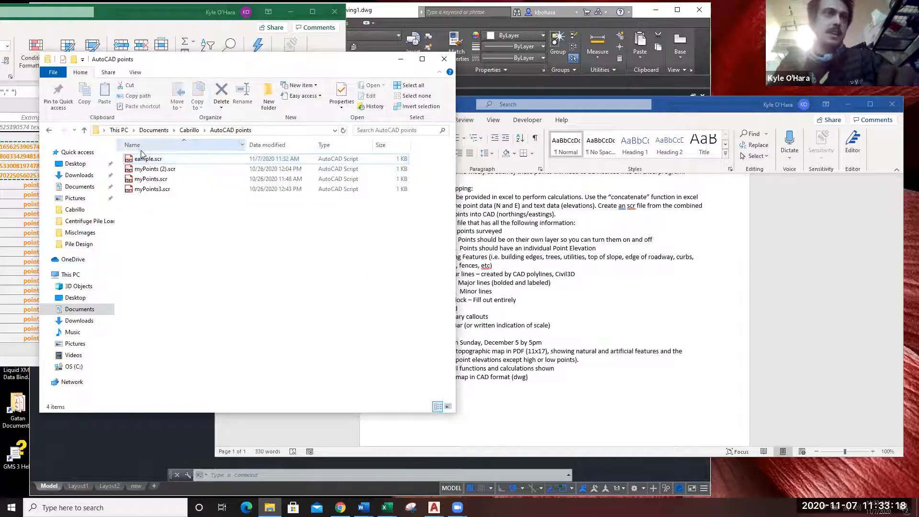
click(131, 162)
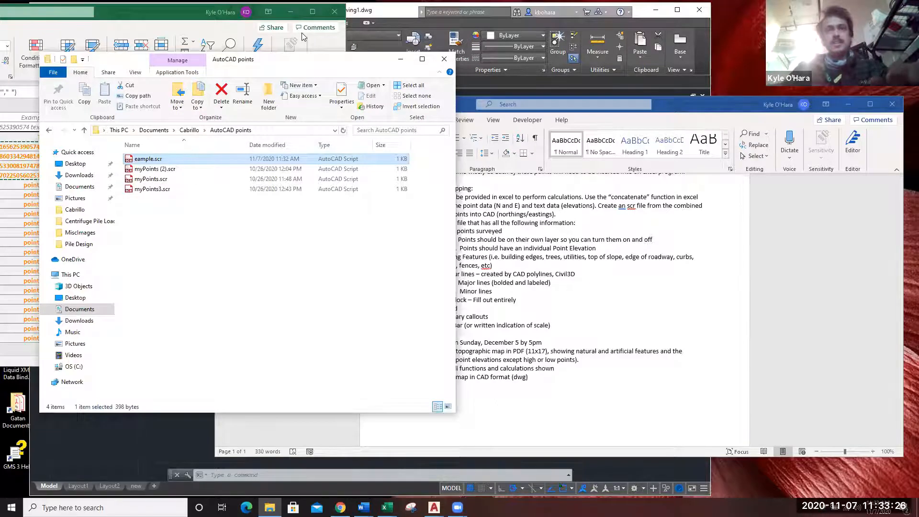
Switch to Drawing1.dwg in AutoCAD and run the script eample.scr from the AutoCAD points folder.
click(388, 47)
scroll(393, 243, down, 2)
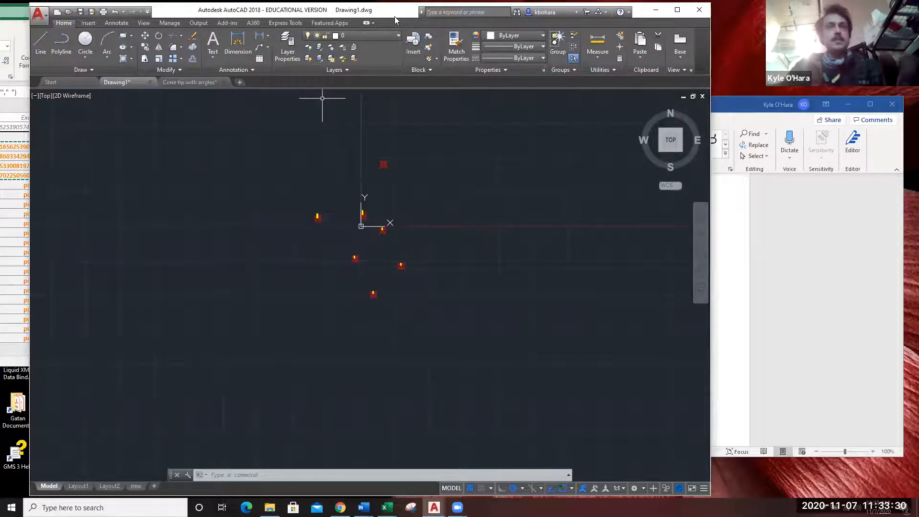
drag(394, 17, 432, 20)
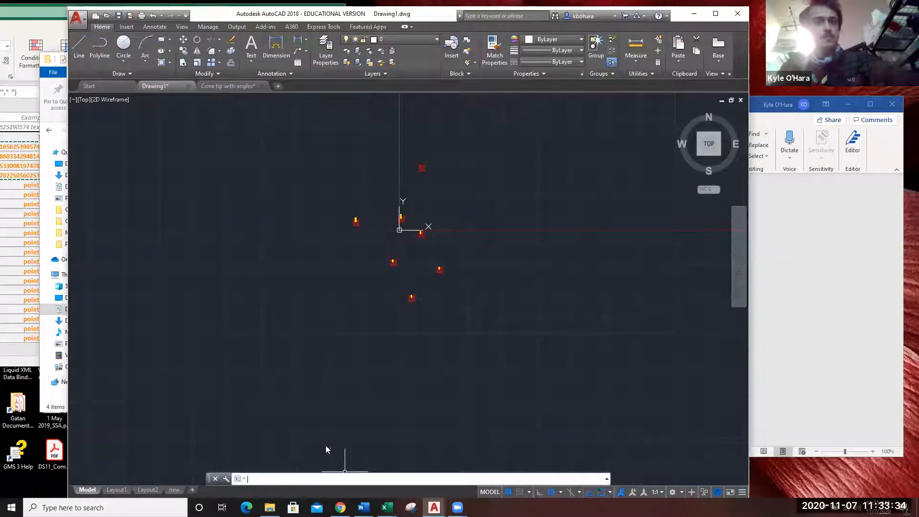
text(s)
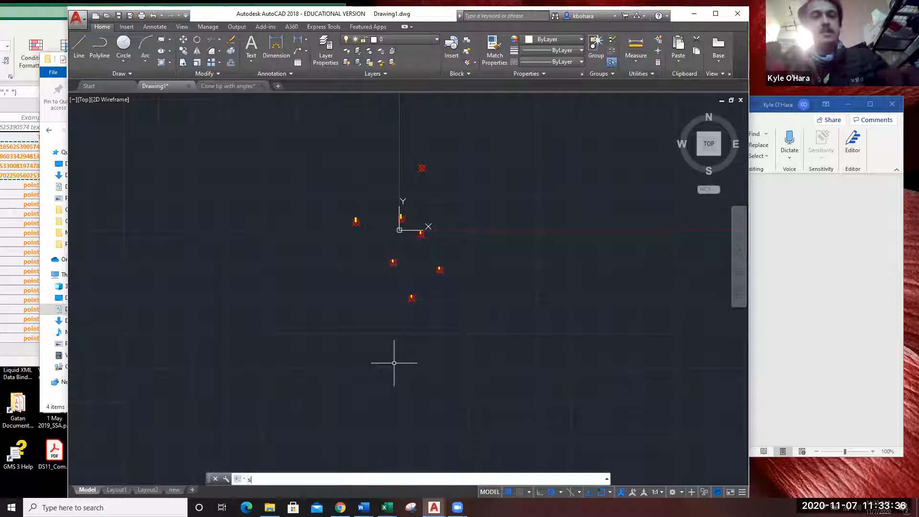
text(cr)
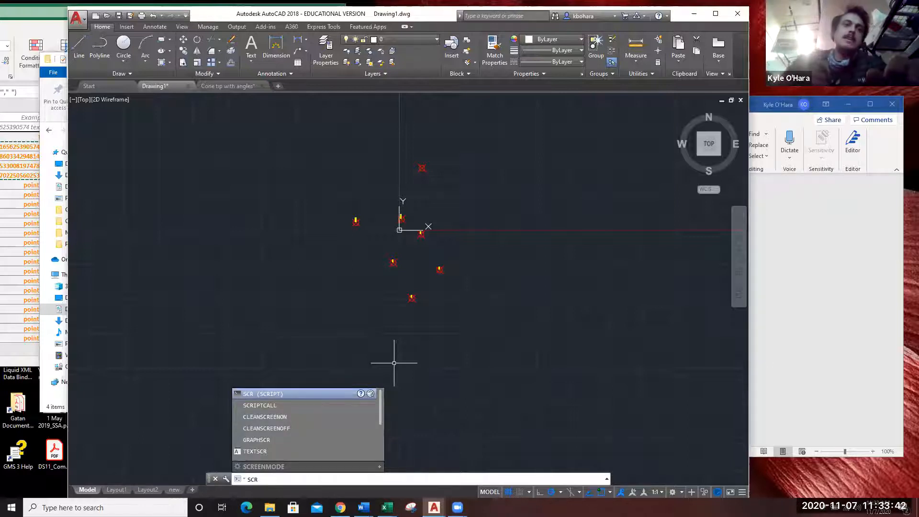
key(Return)
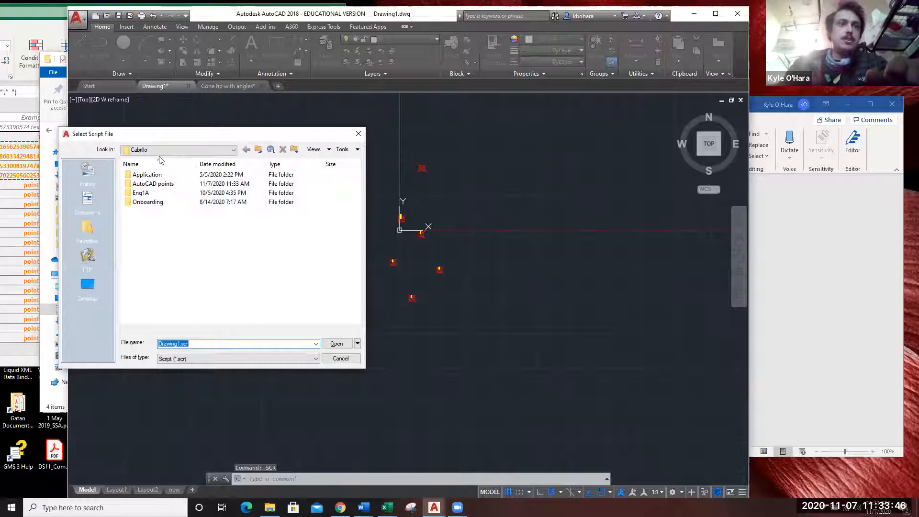
double_click(152, 186)
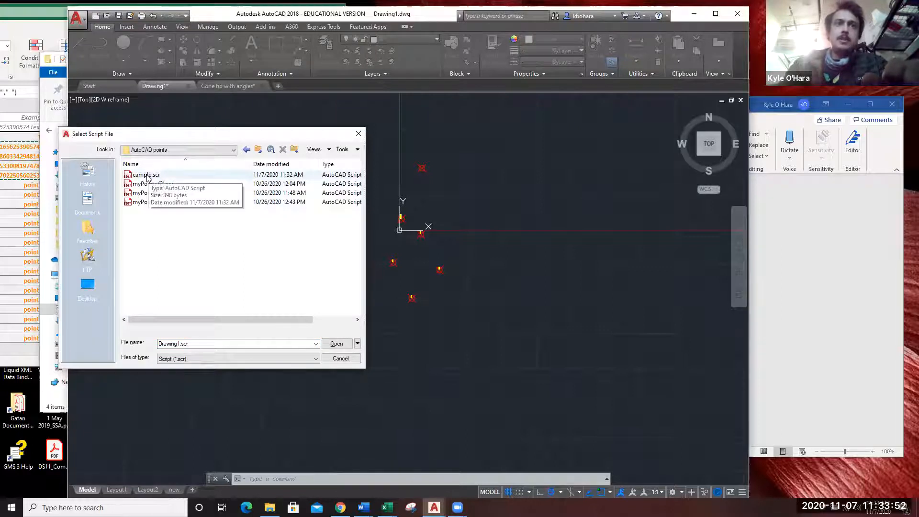
click(161, 175)
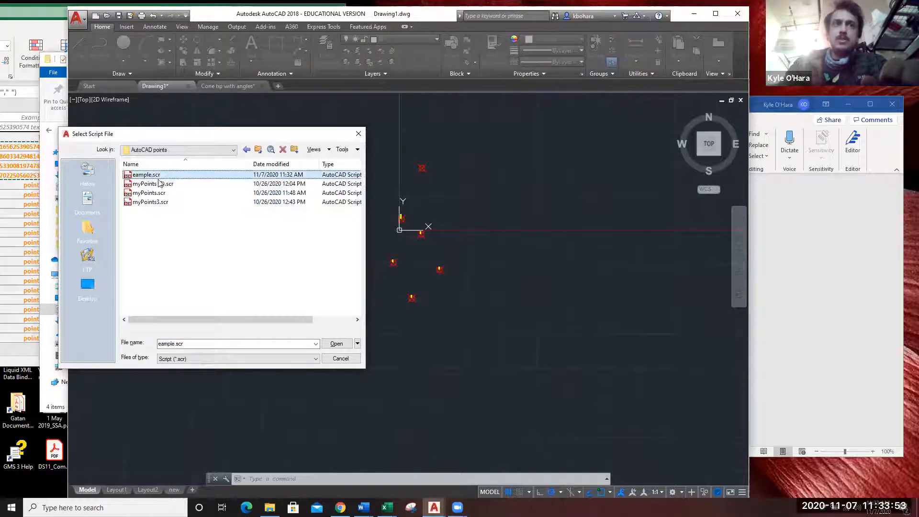
click(334, 344)
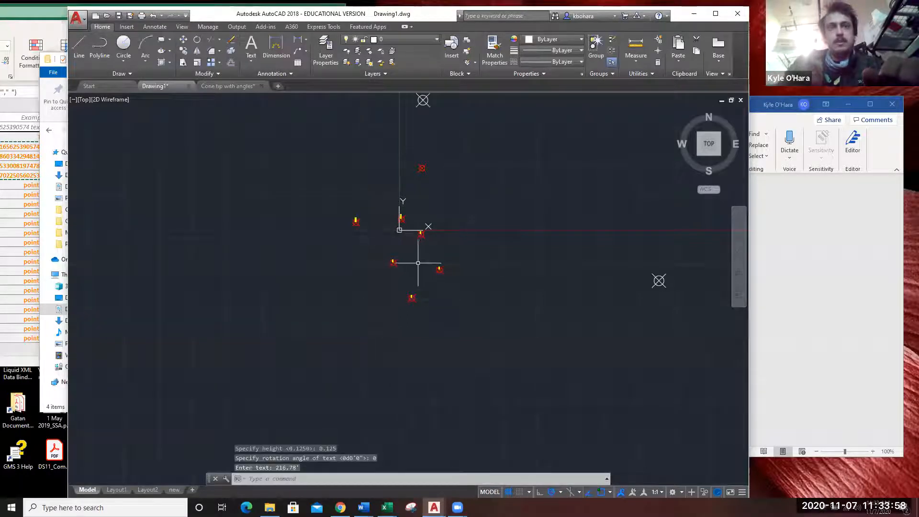
Examine the newly plotted survey points and the elevation label on the new point just north of the origin.
scroll(463, 316, down, 3)
scroll(530, 312, up, 2)
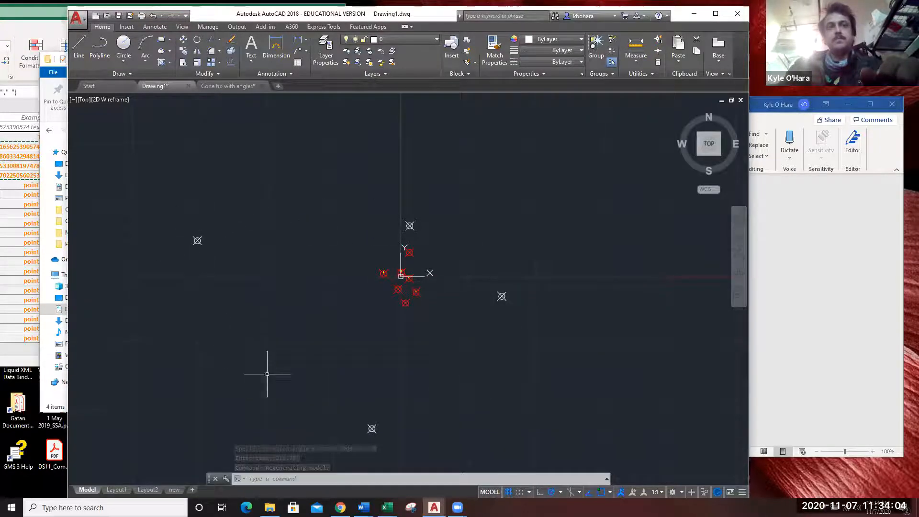
scroll(397, 220, up, 5)
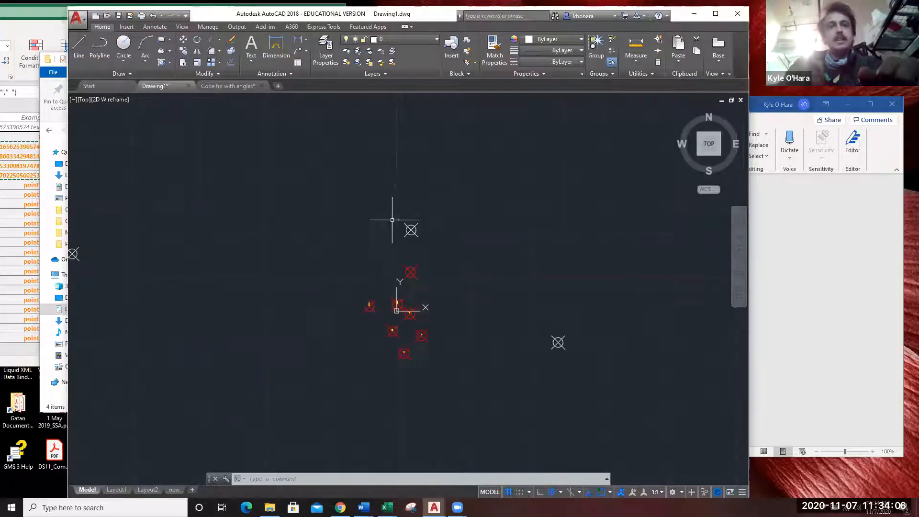
scroll(425, 233, up, 8)
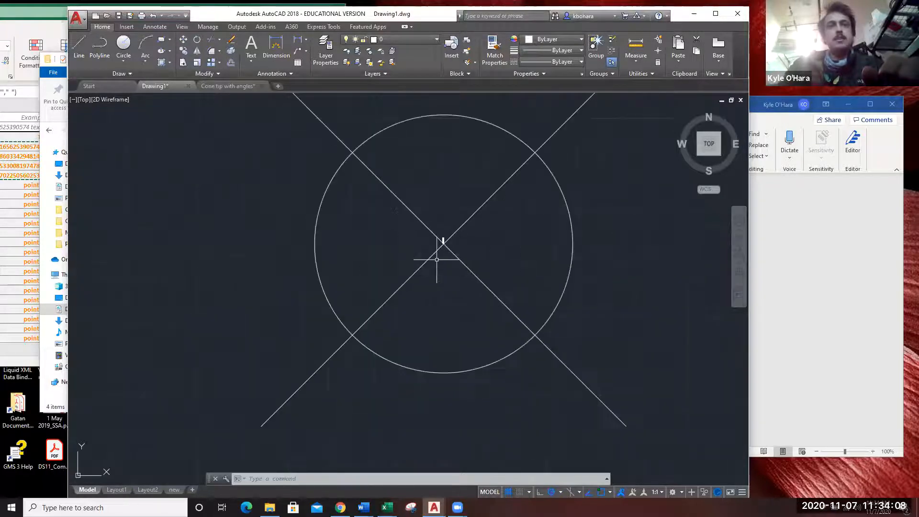
scroll(485, 137, up, 2)
middle_drag(486, 157, 493, 277)
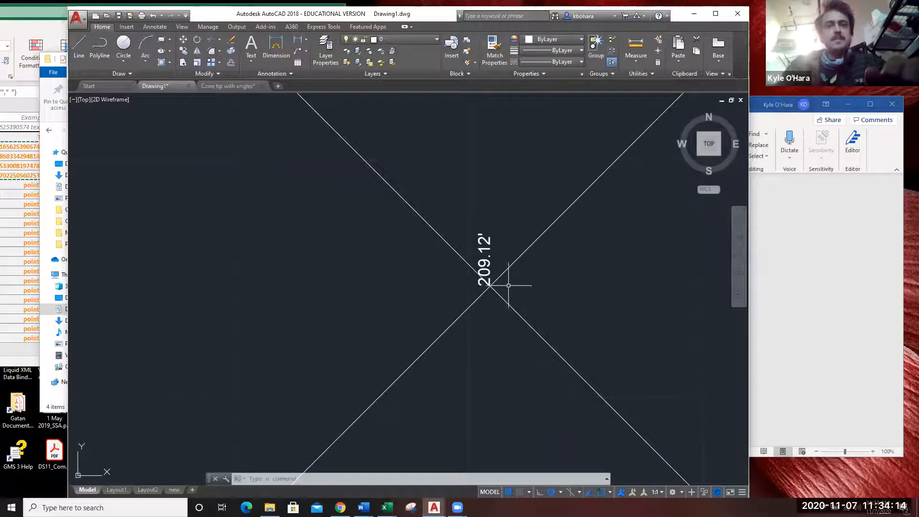
Examine the elevation label at the new point north of the origin and the overall layout of the plotted survey points.
scroll(500, 278, up, 6)
scroll(481, 229, down, 4)
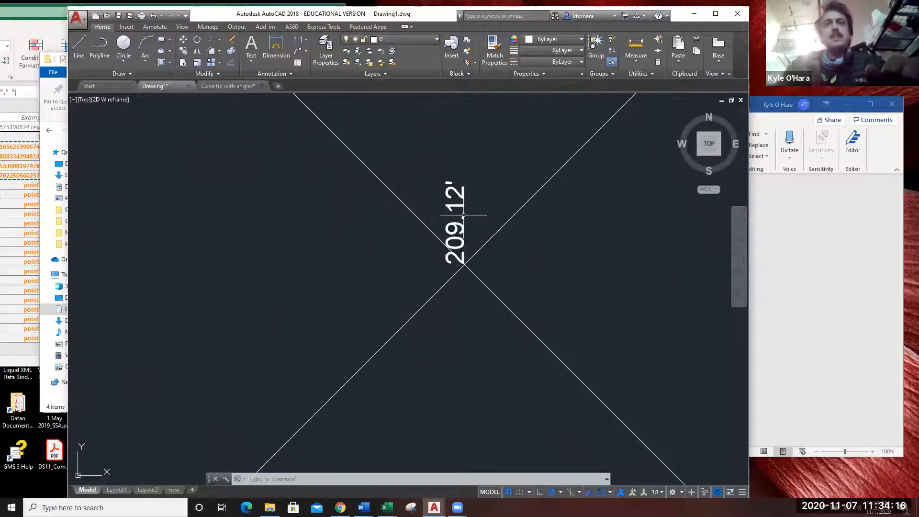
scroll(489, 229, down, 10)
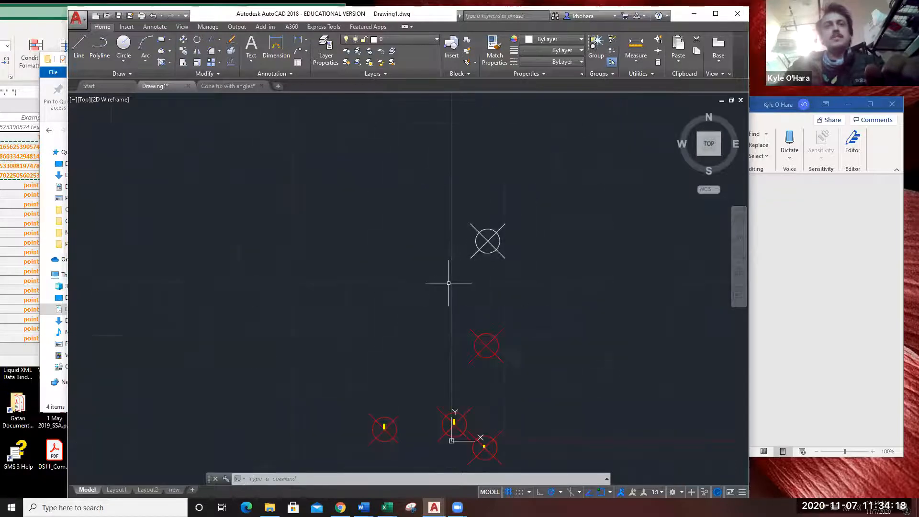
middle_drag(465, 289, 501, 181)
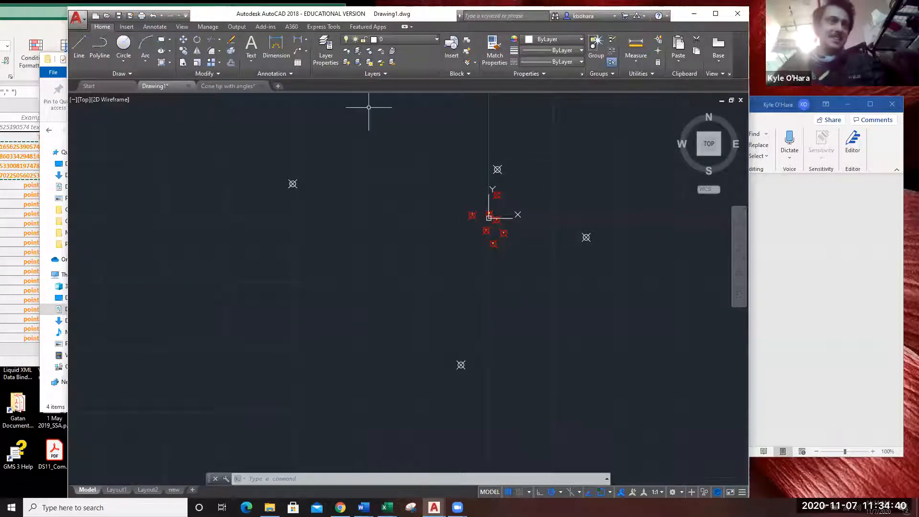
Switch to the Engr 1A Topo sheet workbook, clear the copy selection and review the example single line input in L2.
click(1, 28)
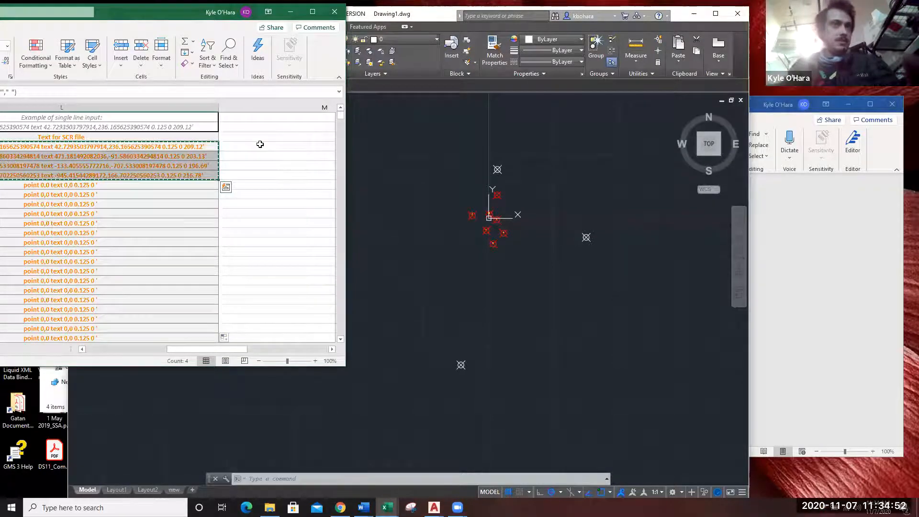
key(Escape)
click(85, 149)
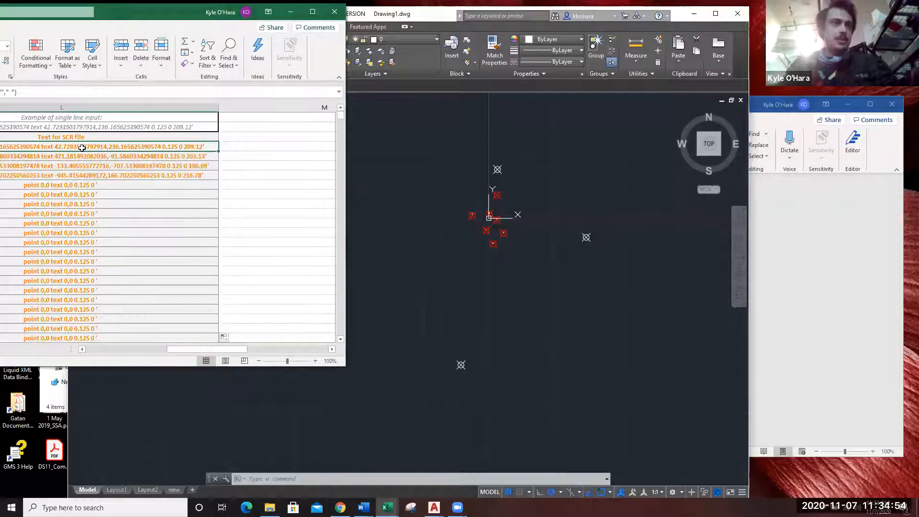
key(Right)
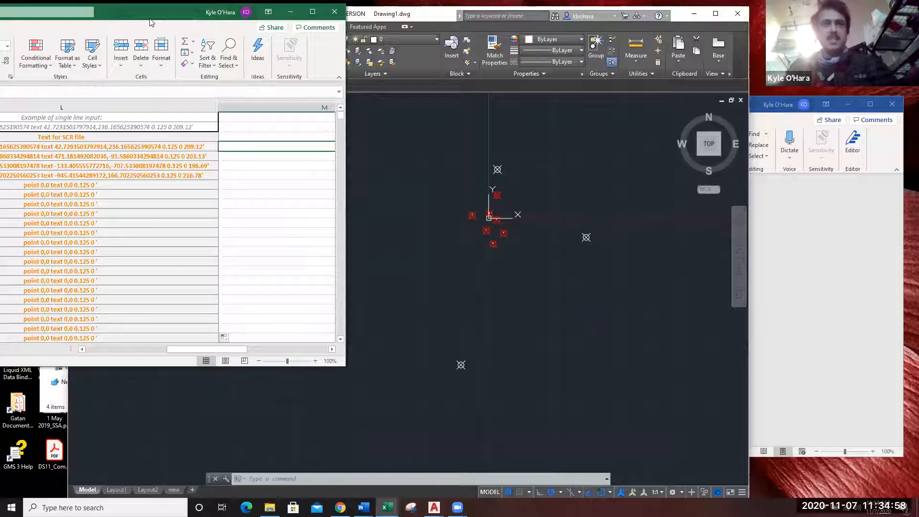
drag(150, 19, 525, 41)
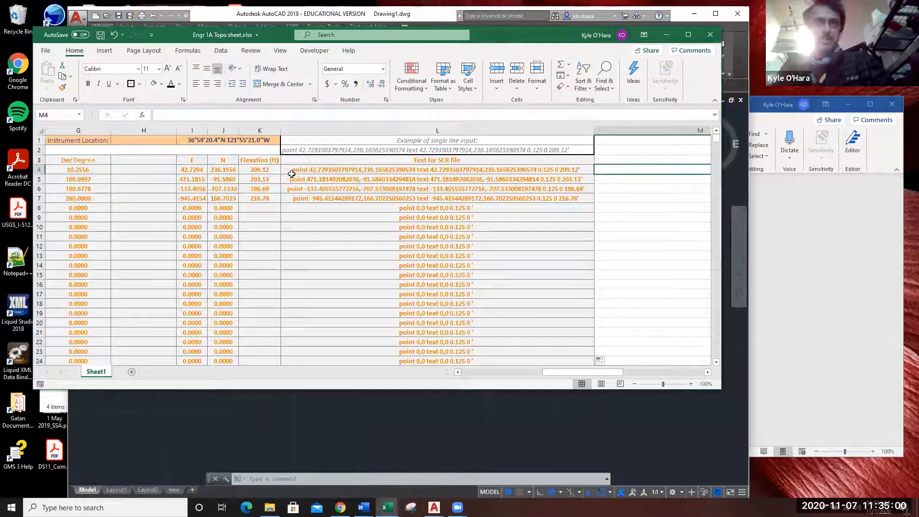
click(309, 148)
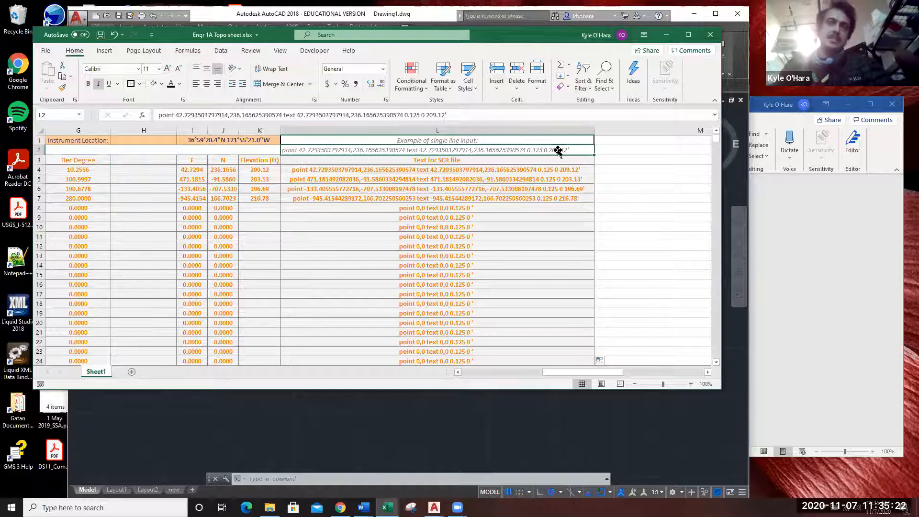
click(635, 238)
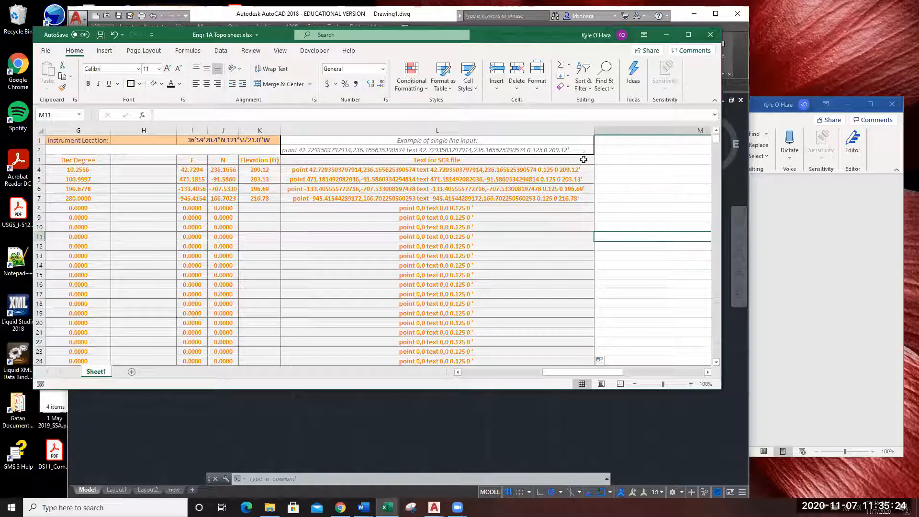
key(Up)
key(Up)
key(Up)
key(Up)
key(Up)
key(Up)
key(Up)
key(Up)
click(623, 148)
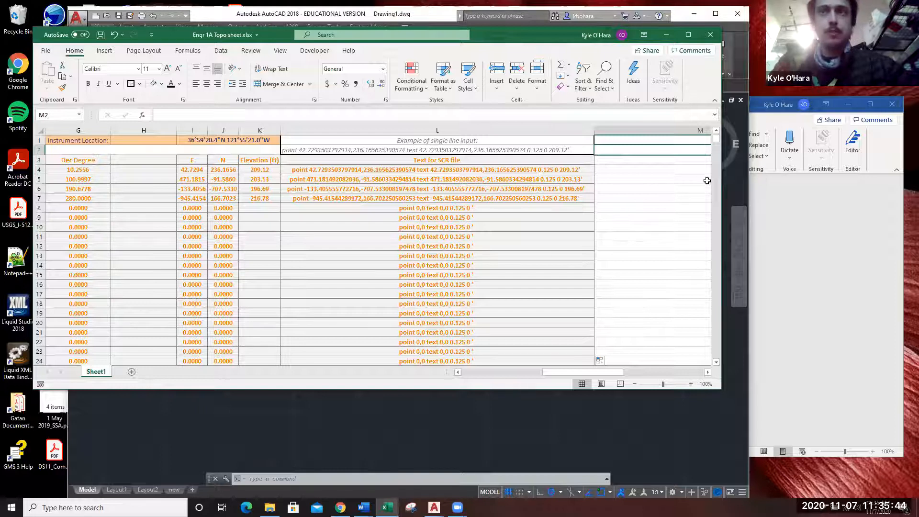
click(539, 150)
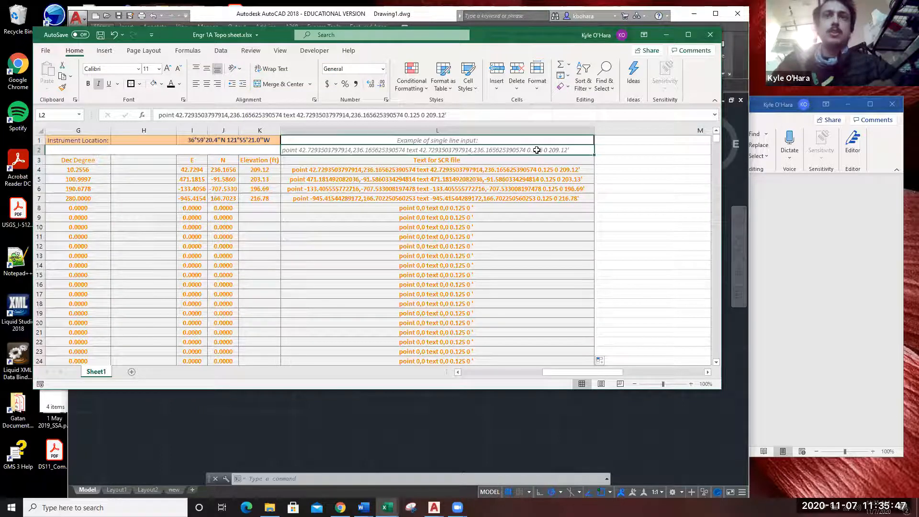
click(666, 214)
click(674, 285)
click(658, 171)
click(617, 142)
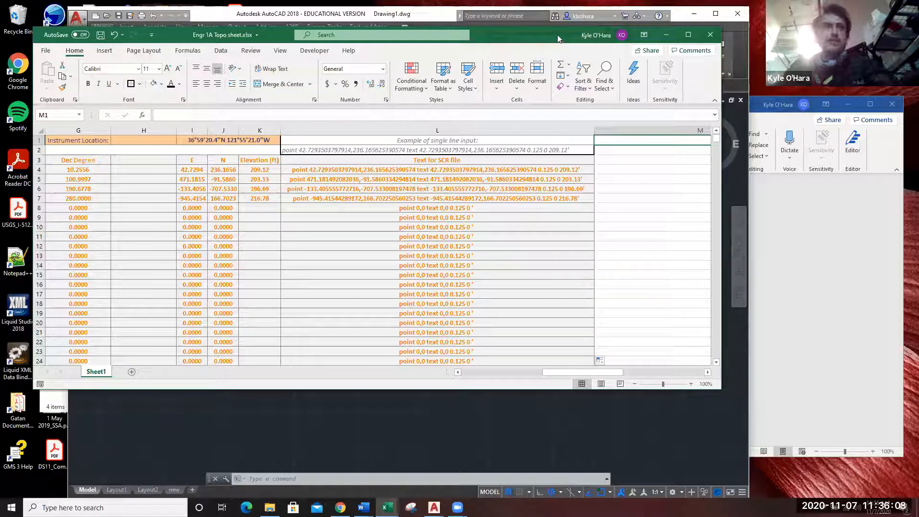
Move the workbook window aside and copy the four completed point and text script lines in L4:L7.
drag(557, 38, 181, 20)
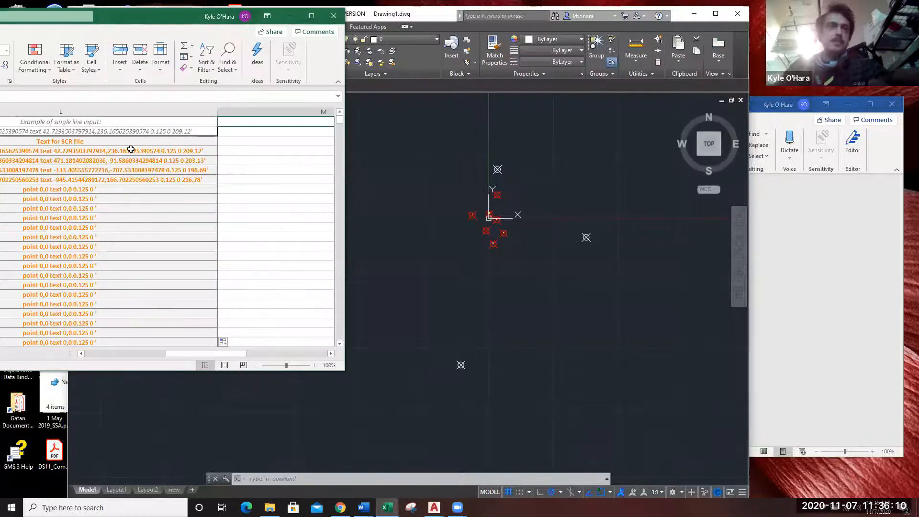
drag(132, 151, 130, 181)
key(ctrl+c)
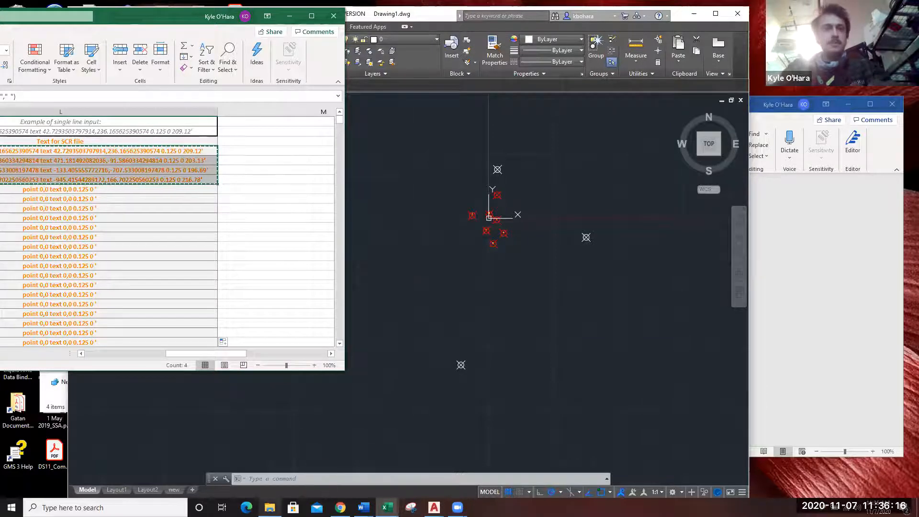
Switch to the AutoCAD points folder in File Explorer and bring up the choices for creating a new file.
click(269, 508)
right_click(204, 254)
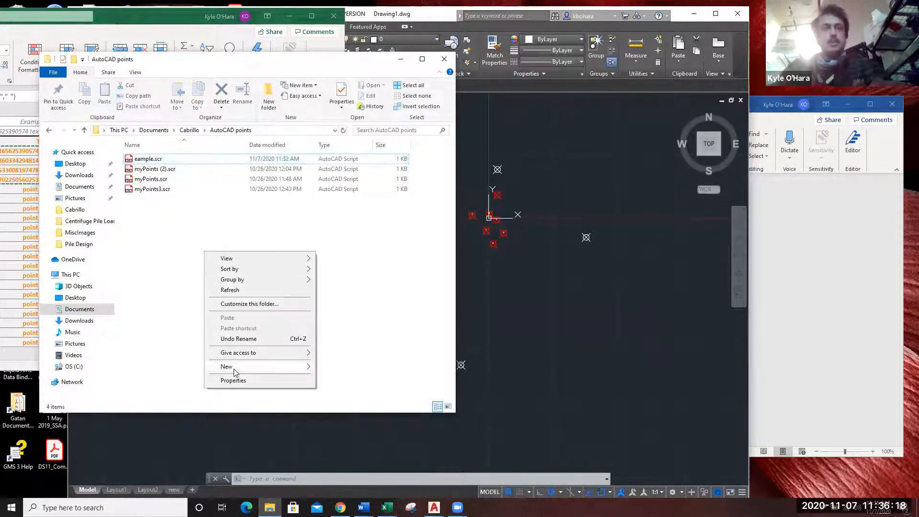
mouse_move(232, 368)
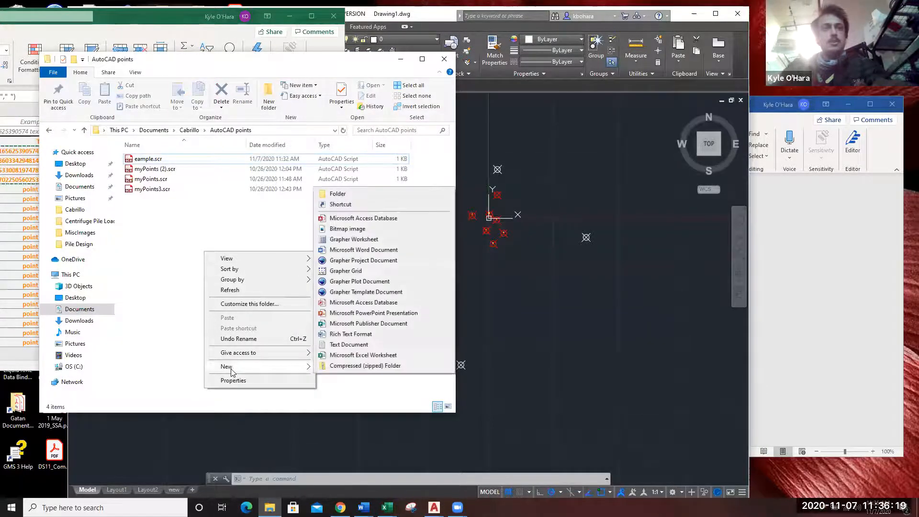
Create a new text document in the AutoCAD points folder, paste the four copied point-and-text lines into it, and save it.
click(350, 345)
click(185, 211)
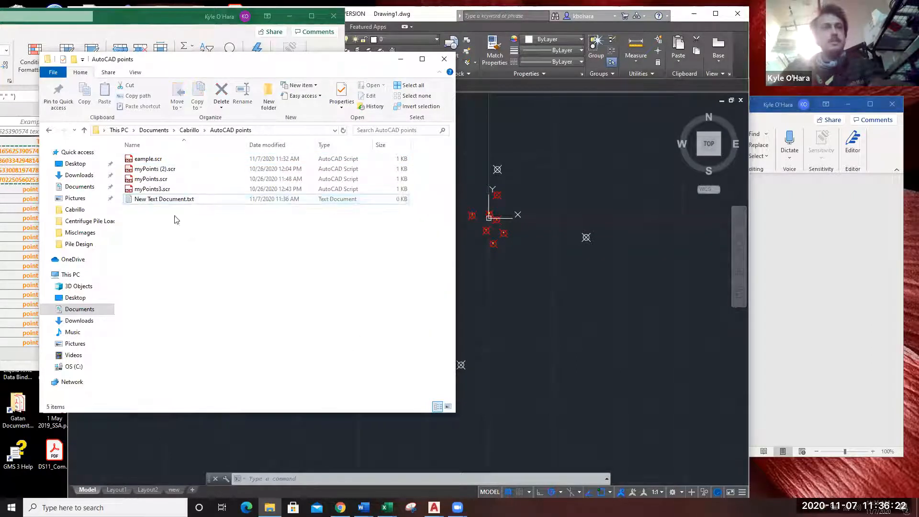
double_click(160, 201)
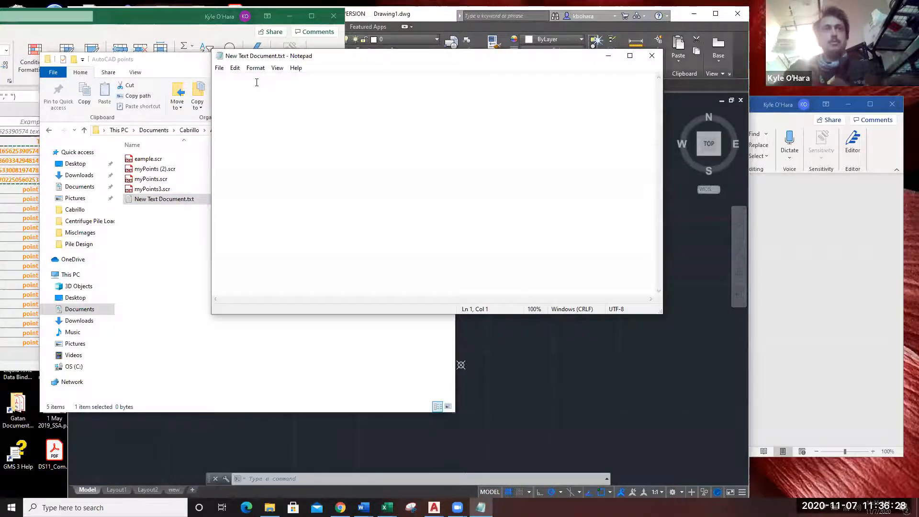
key(ctrl+v)
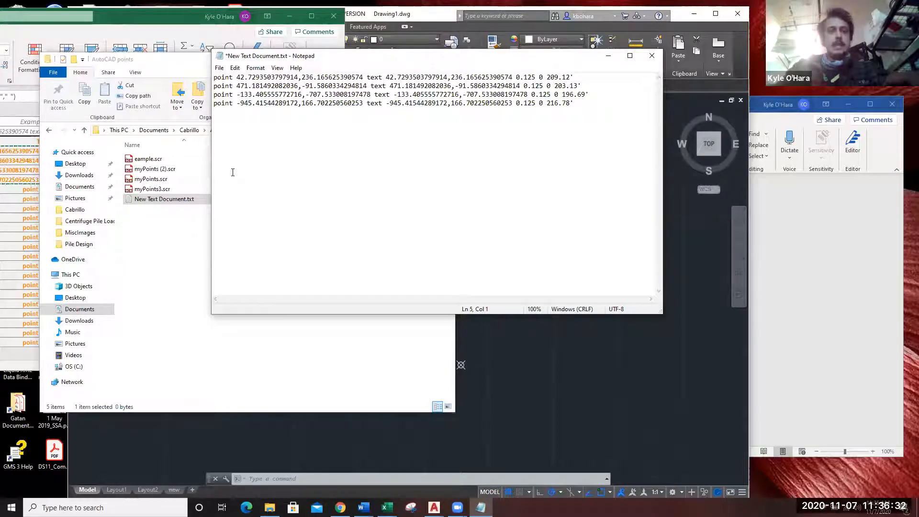
key(ctrl+s)
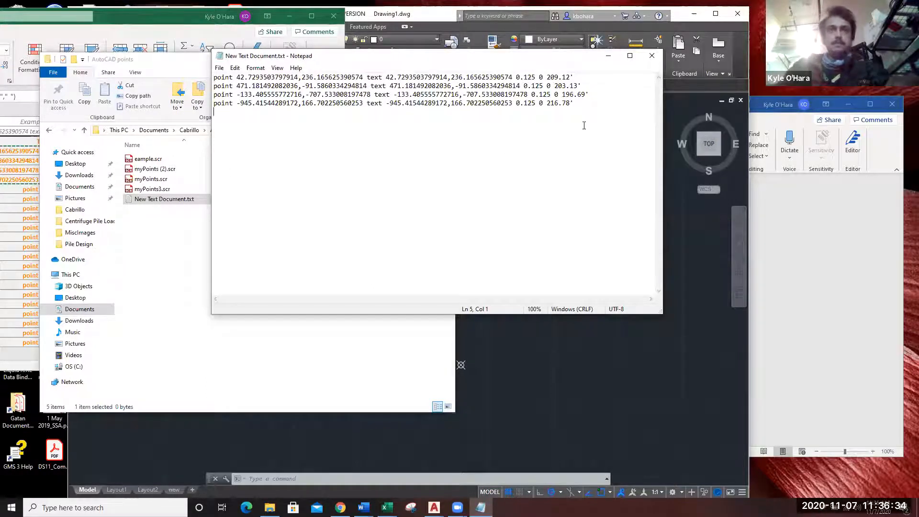
click(651, 56)
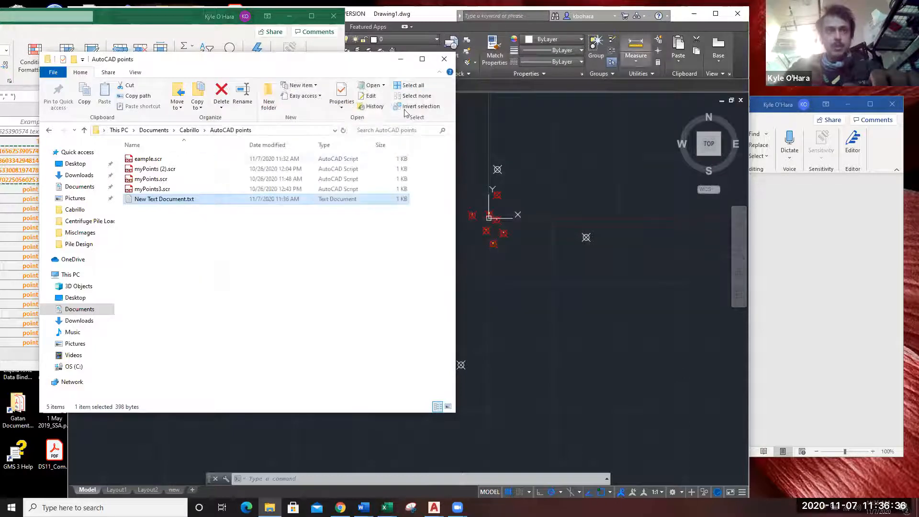
Change the new text document's extension to .scr, naming it New Text Document.scr, and accept the extension change.
click(191, 199)
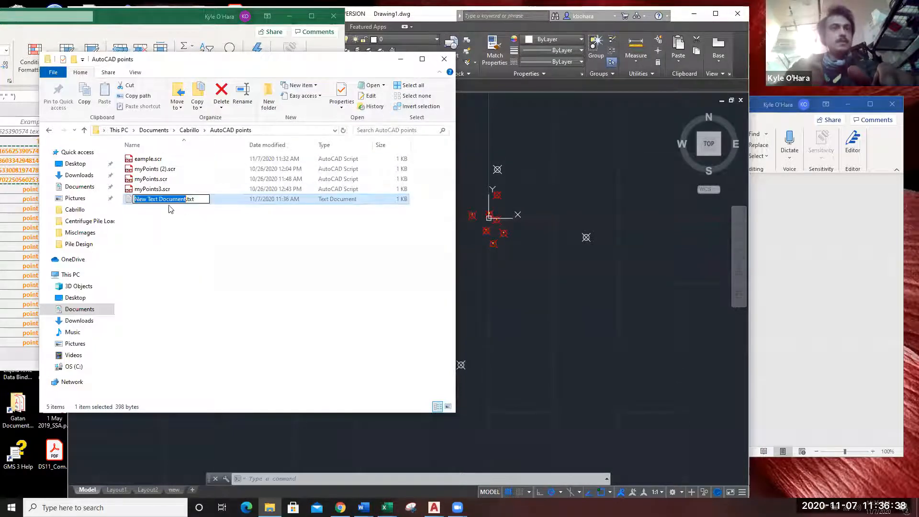
click(199, 199)
key(BackSpace)
key(BackSpace)
key(BackSpace)
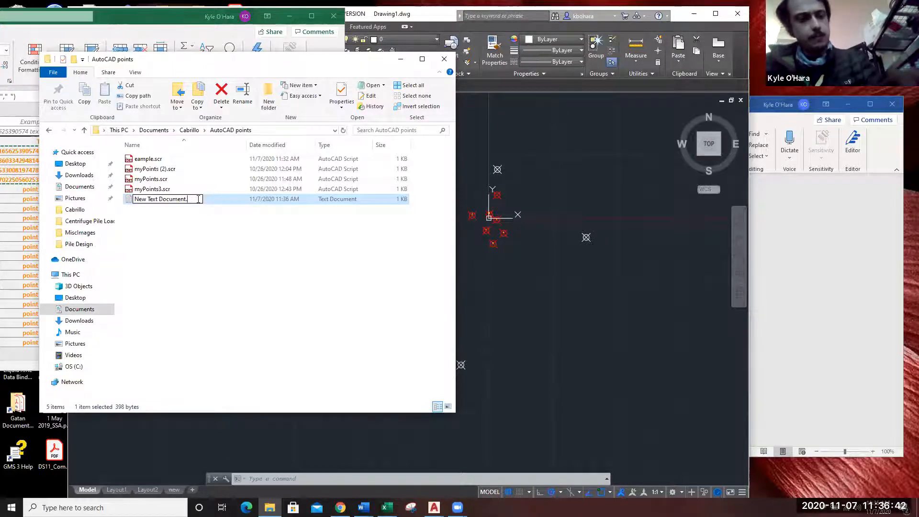
text(scr)
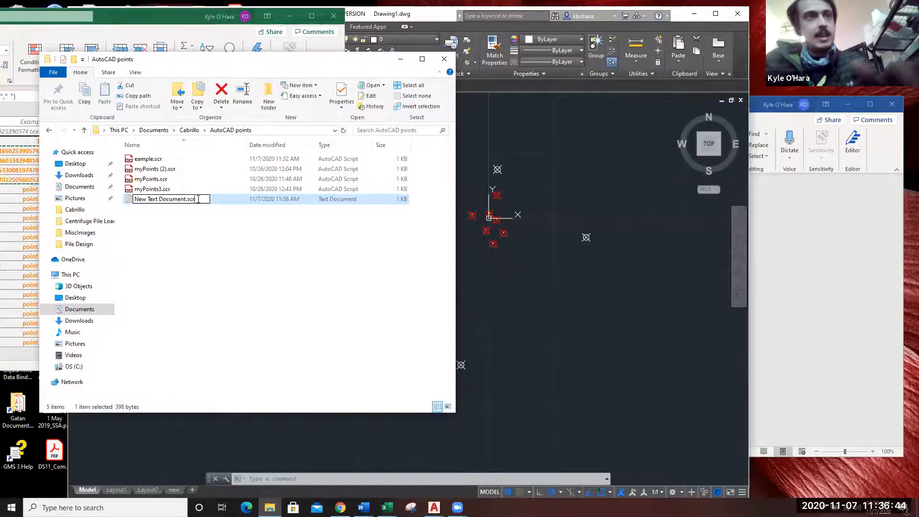
key(Return)
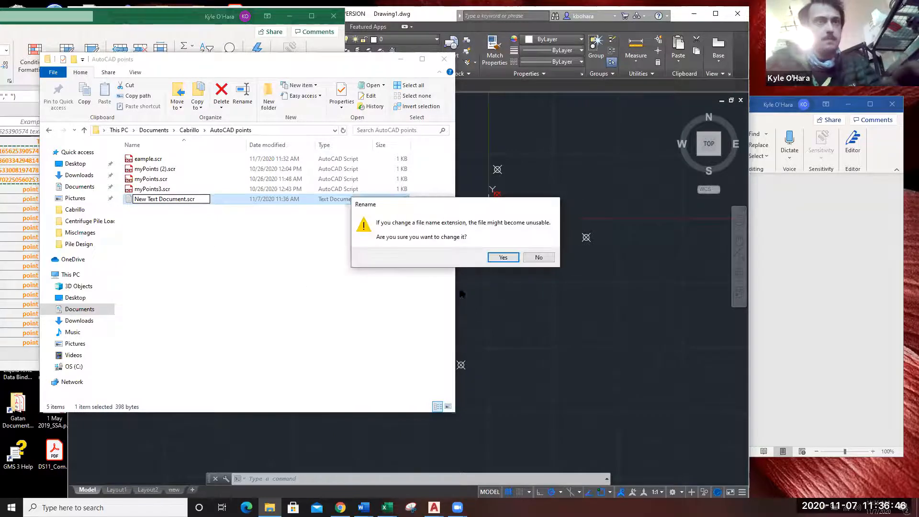
click(501, 258)
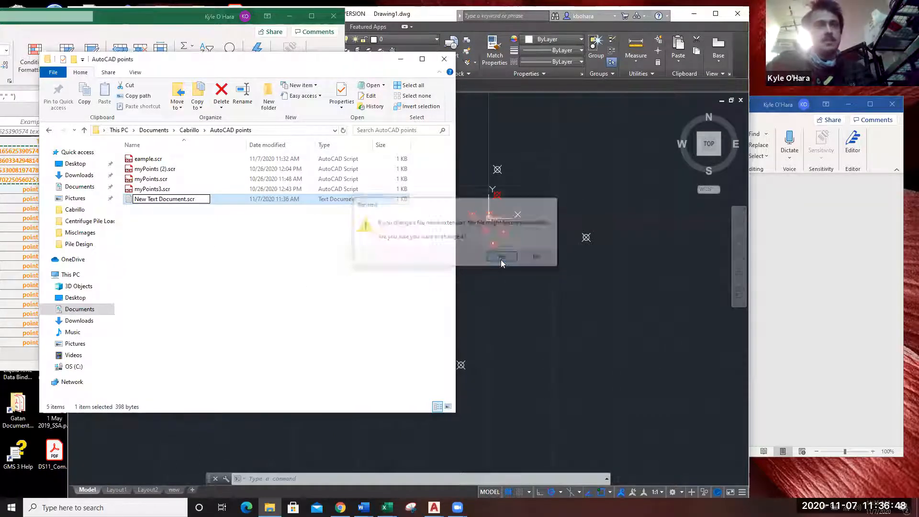
Switch to AutoCAD and erase the four white point markers and their labels around the red point cluster.
click(526, 317)
click(632, 301)
click(569, 195)
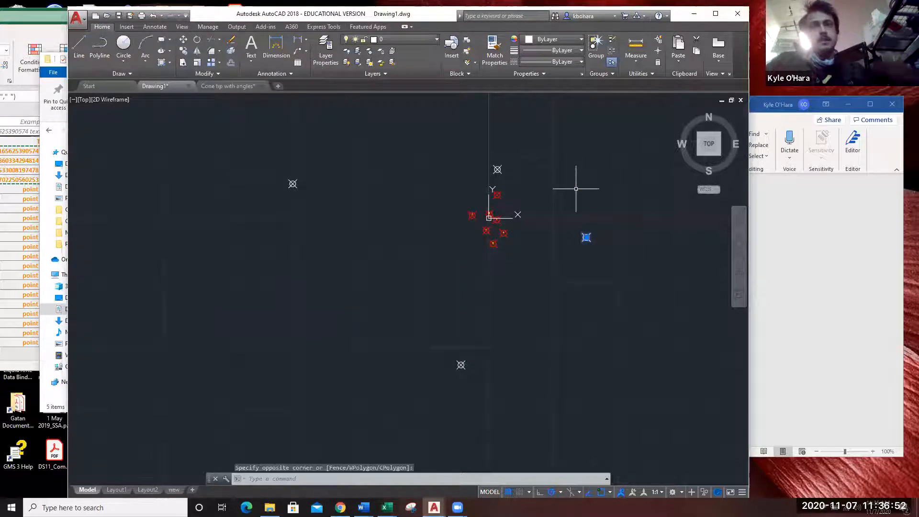
key(Delete)
click(518, 178)
click(482, 149)
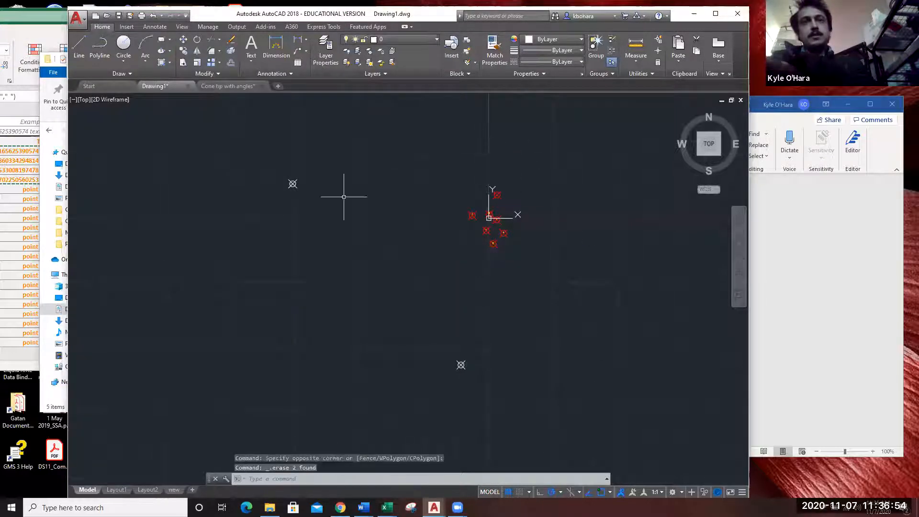
click(484, 393)
click(427, 336)
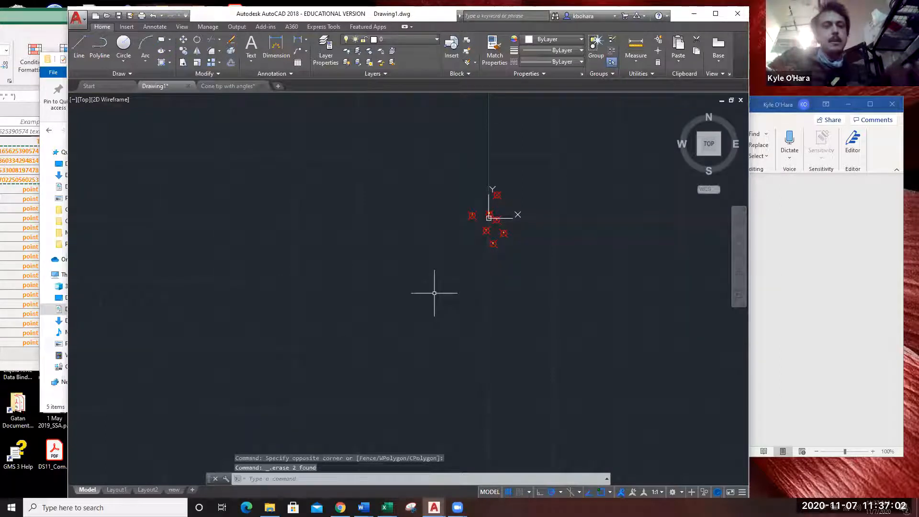
Run the script file New Text Document.scr to plot the four survey points with elevation labels.
text(sc)
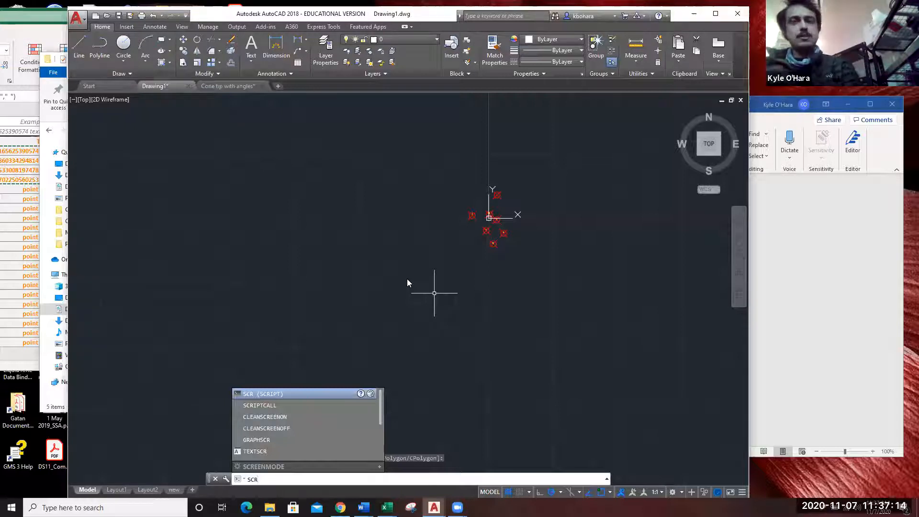
key(Return)
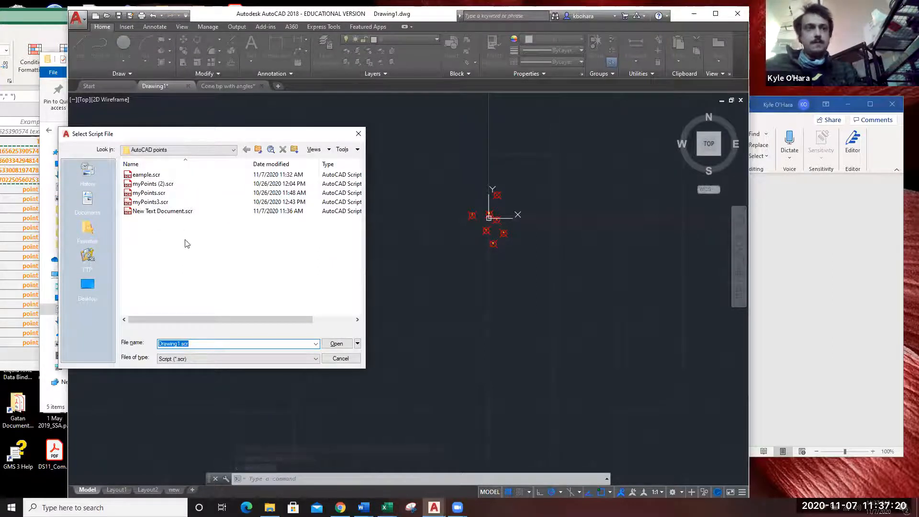
click(148, 212)
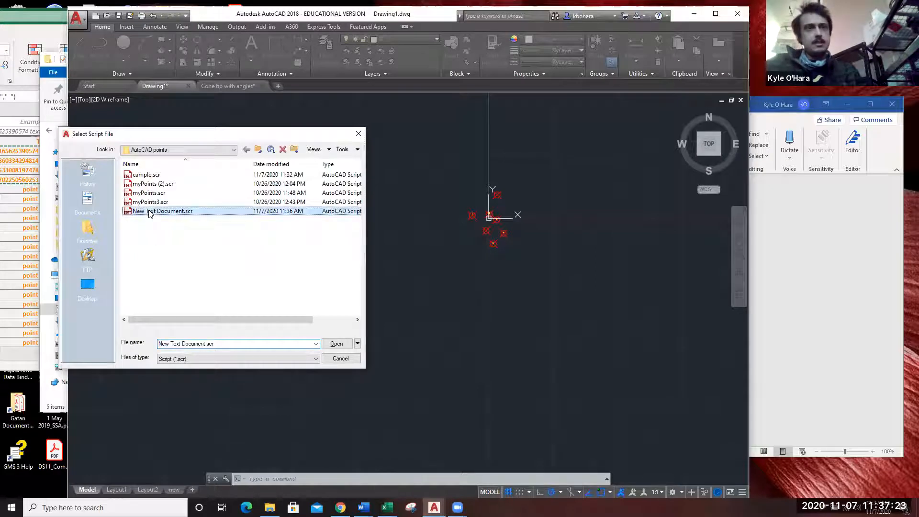
click(336, 344)
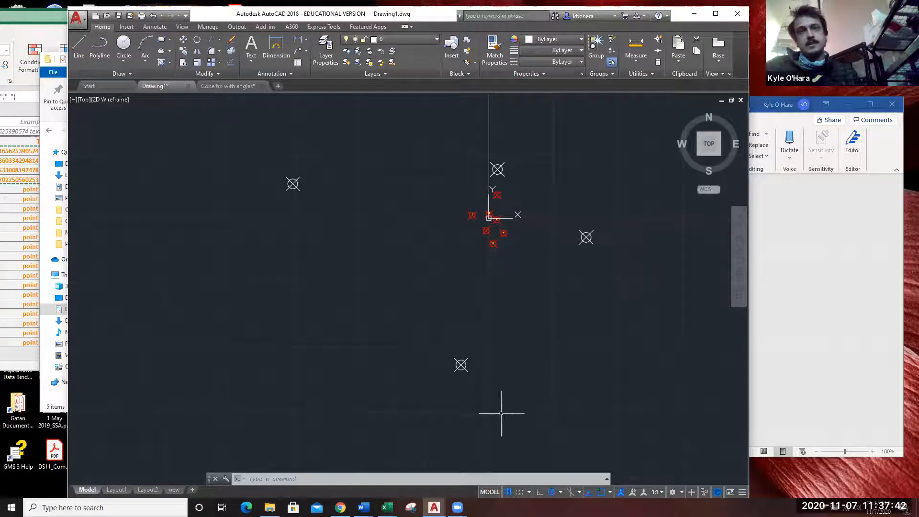
click(508, 398)
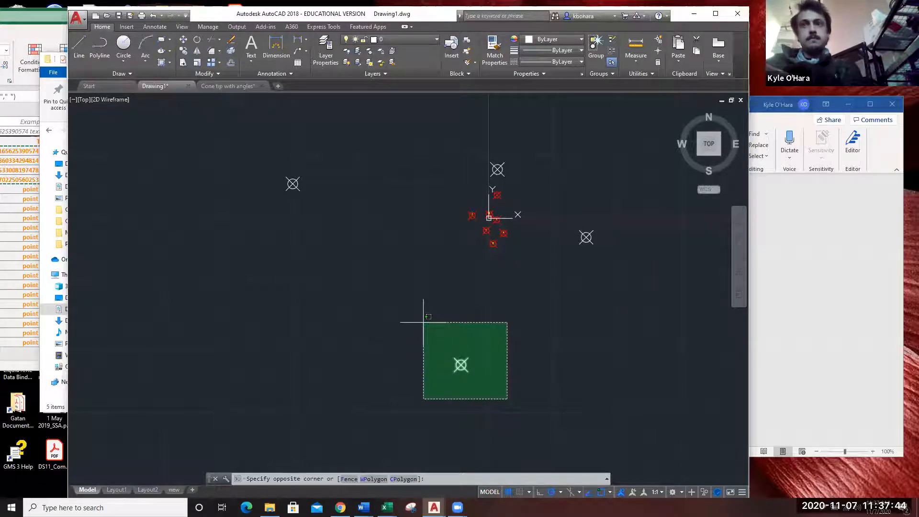
click(415, 322)
click(569, 386)
click(536, 315)
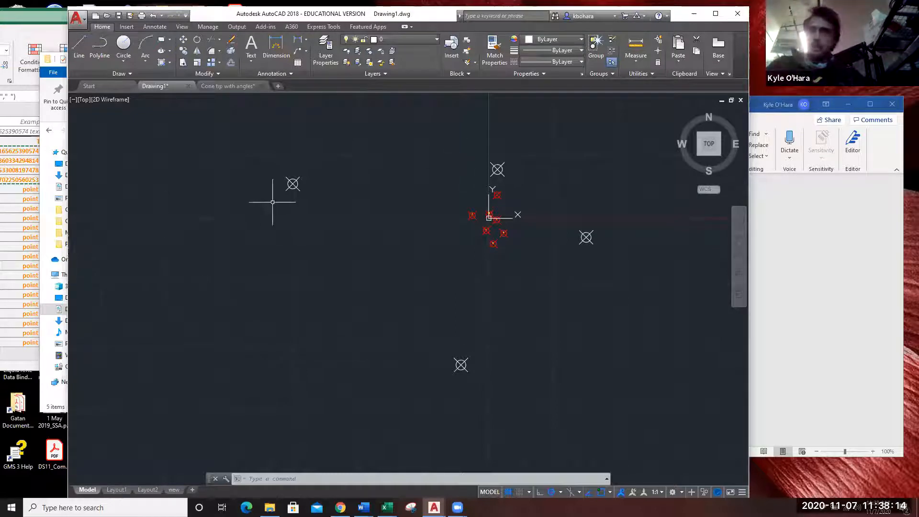
Switch to the Engr 1A Topo sheet in Excel, resize its window, and review the coordinate, elevation and SCR text columns.
click(52, 28)
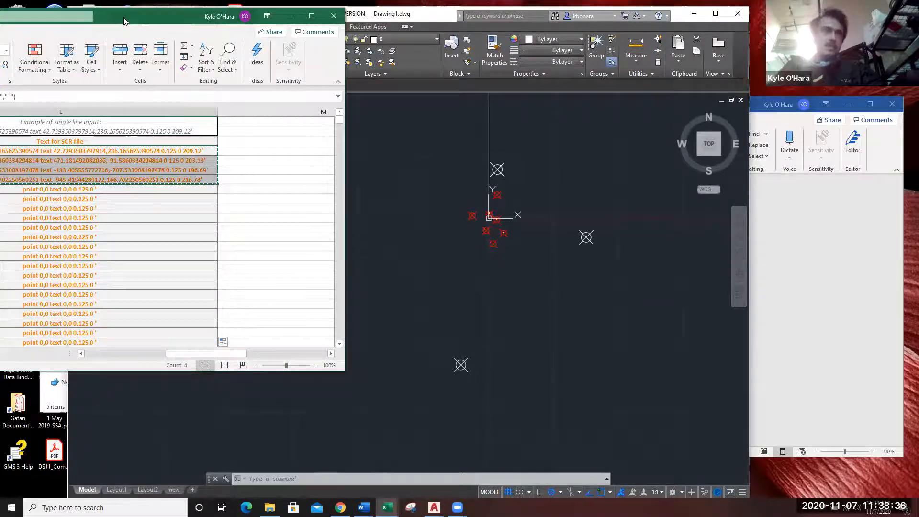
drag(124, 21, 240, 28)
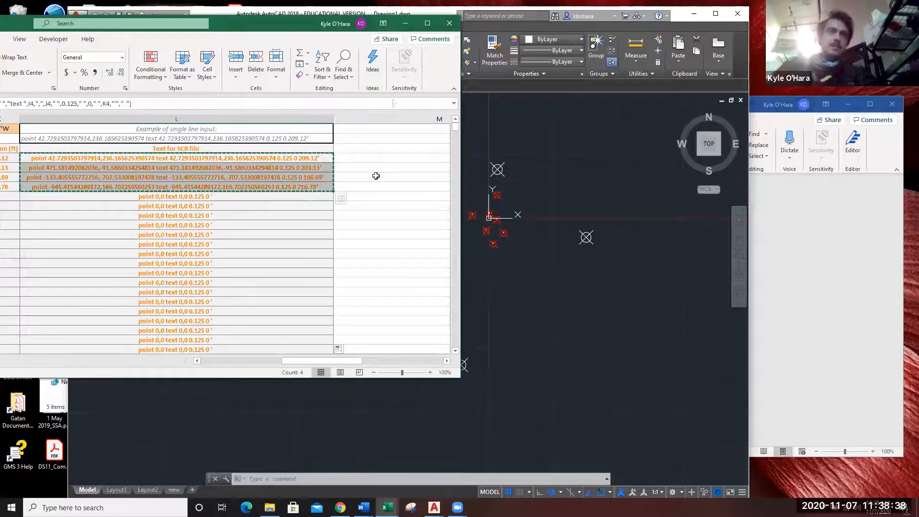
click(367, 223)
click(381, 162)
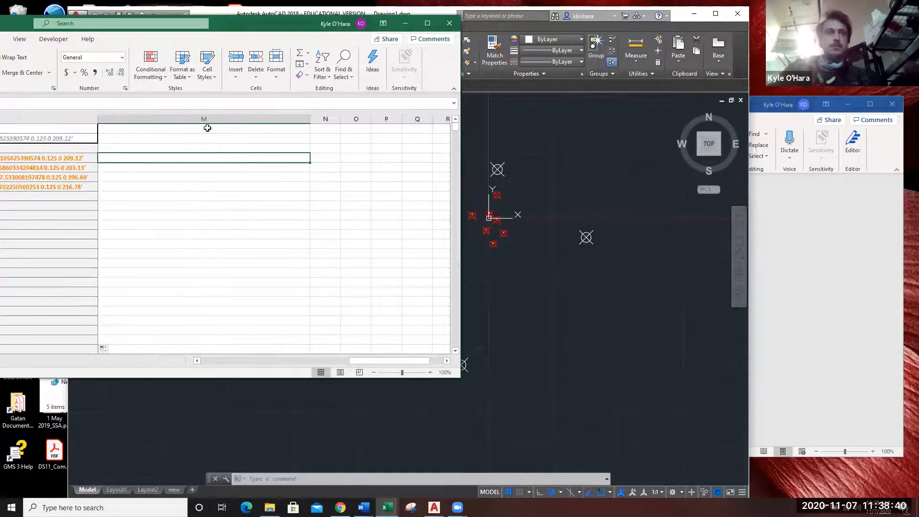
drag(355, 358, 206, 360)
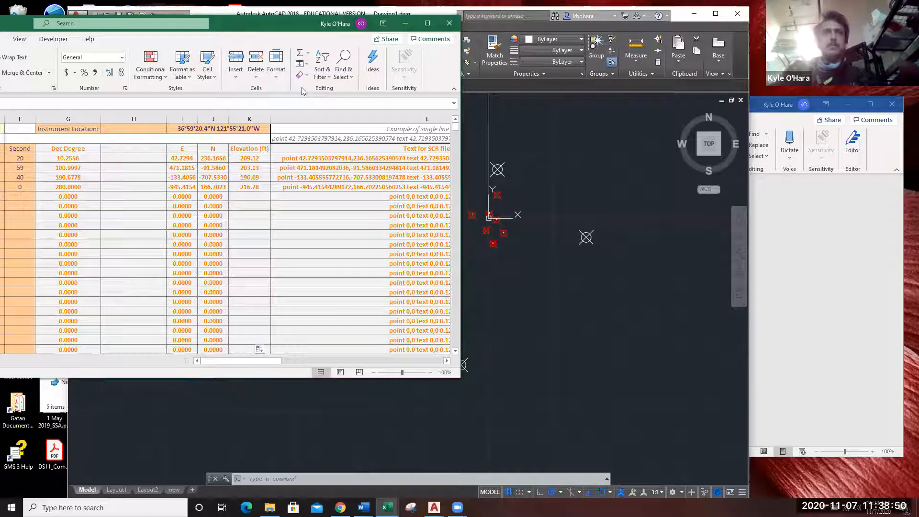
drag(278, 23, 506, 54)
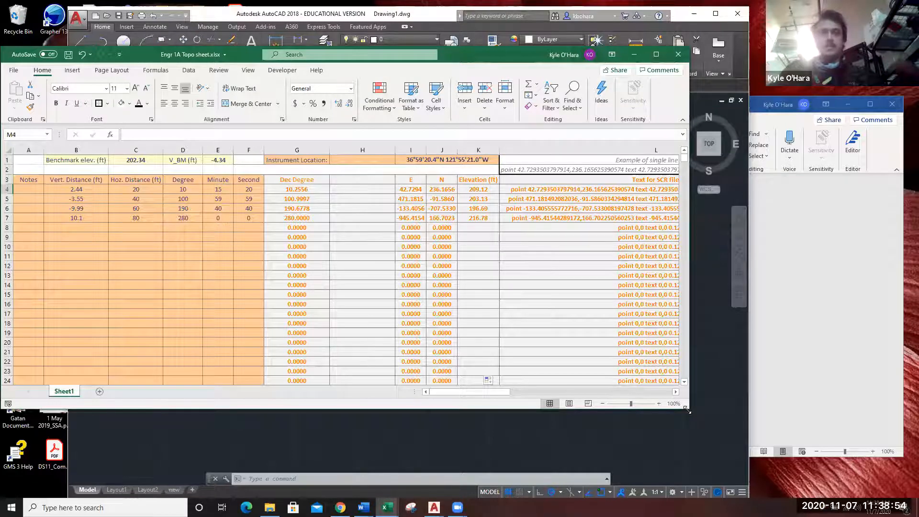
drag(687, 410, 528, 462)
drag(378, 445, 459, 444)
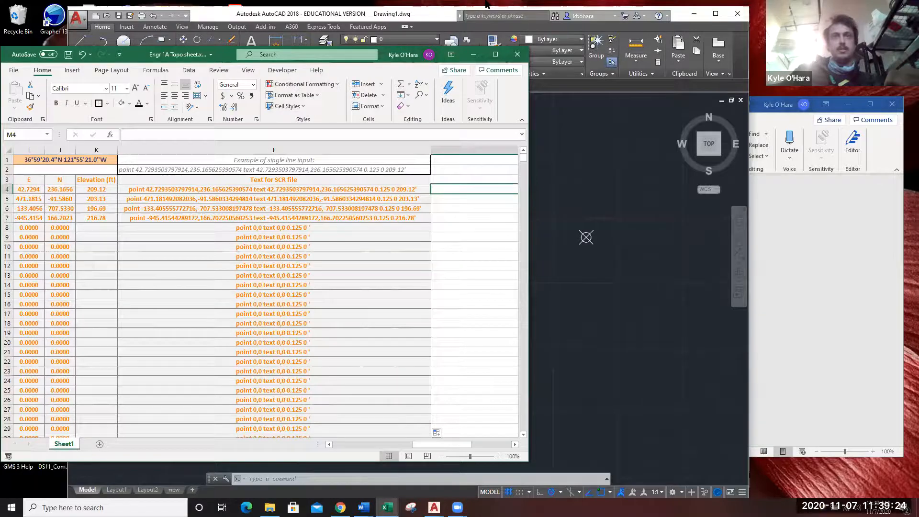
Switch back to AutoCAD and examine the elevation label at the easternmost point marker up close.
click(486, 5)
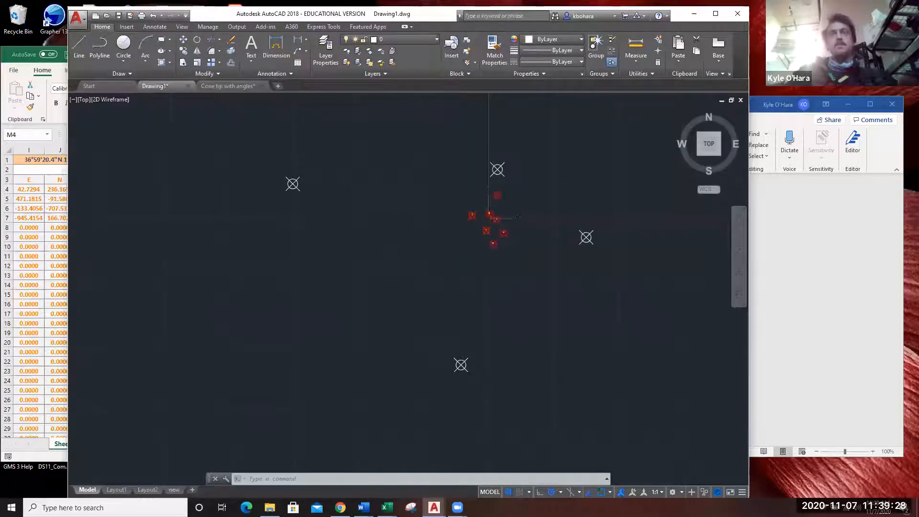
scroll(570, 278, up, 12)
scroll(556, 337, up, 8)
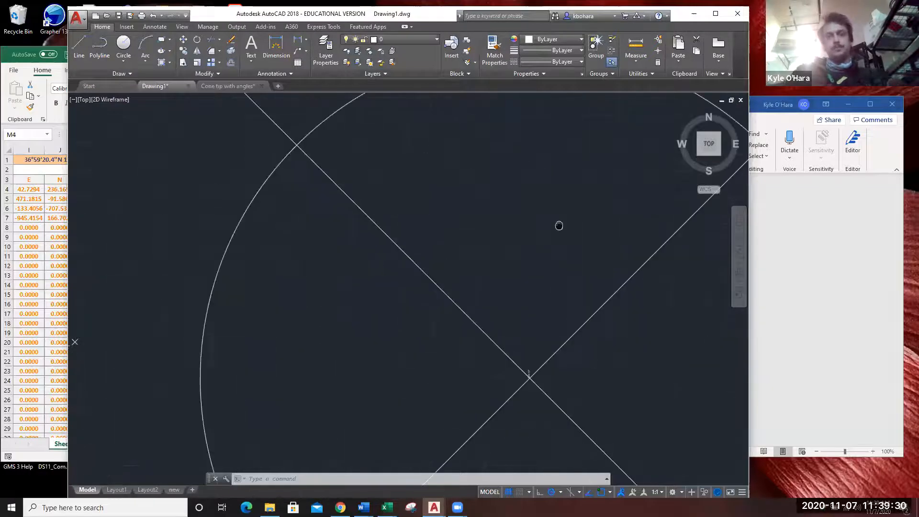
scroll(438, 268, up, 5)
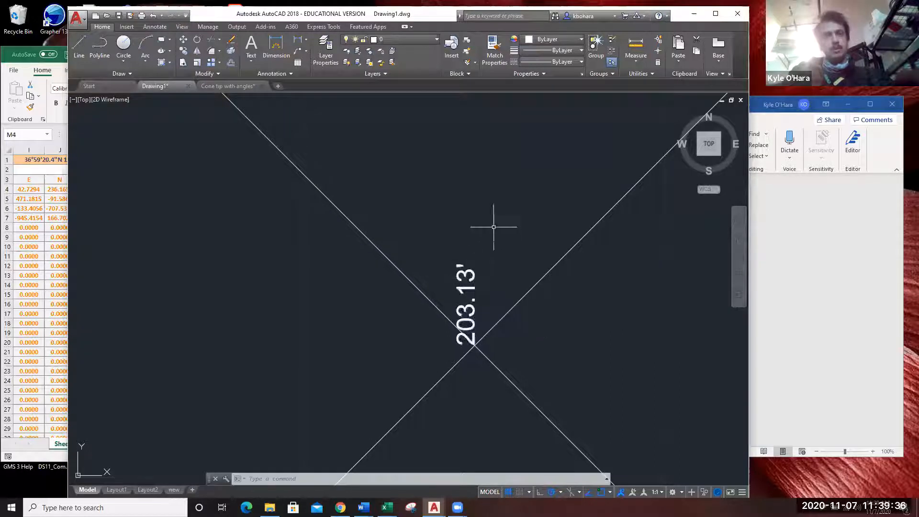
scroll(482, 290, down, 5)
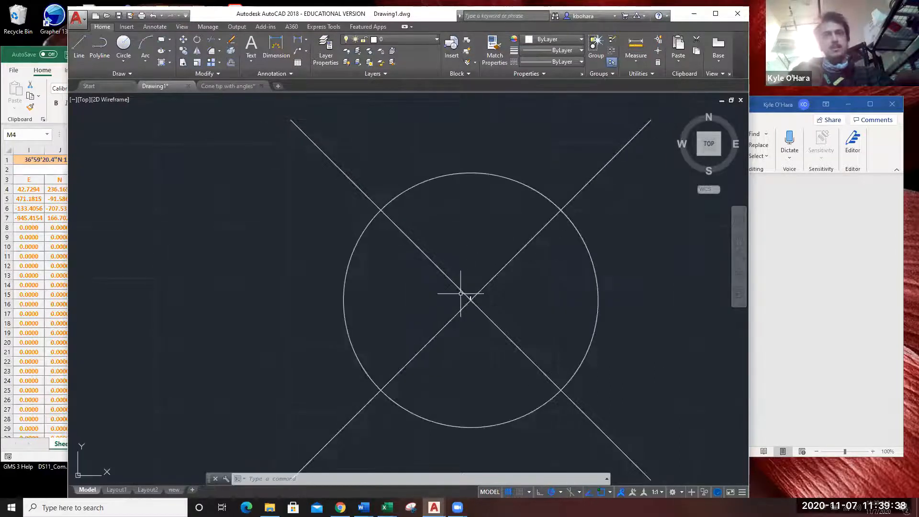
scroll(461, 293, down, 2)
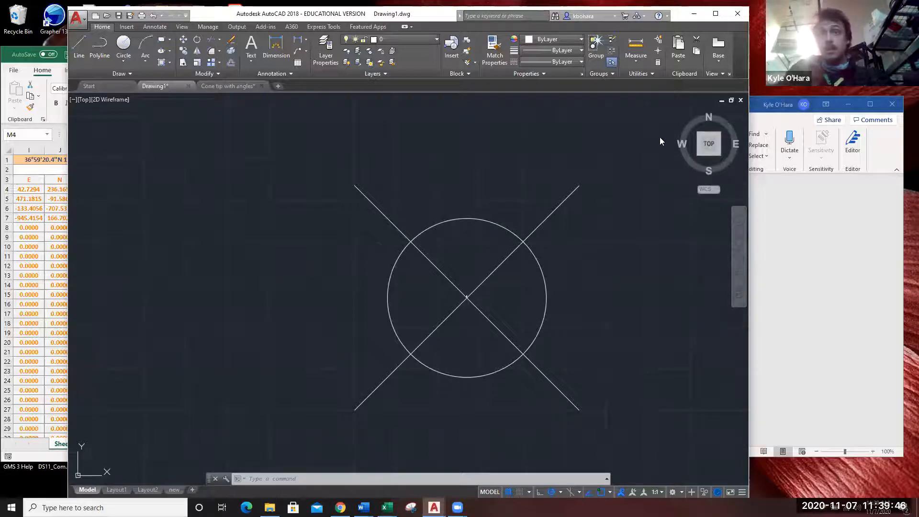
mouse_move(731, 135)
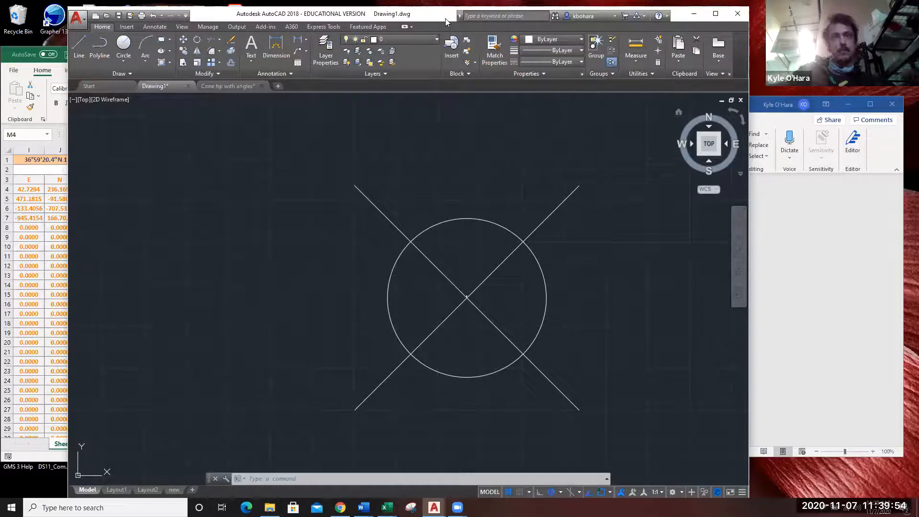
drag(436, 20, 445, 18)
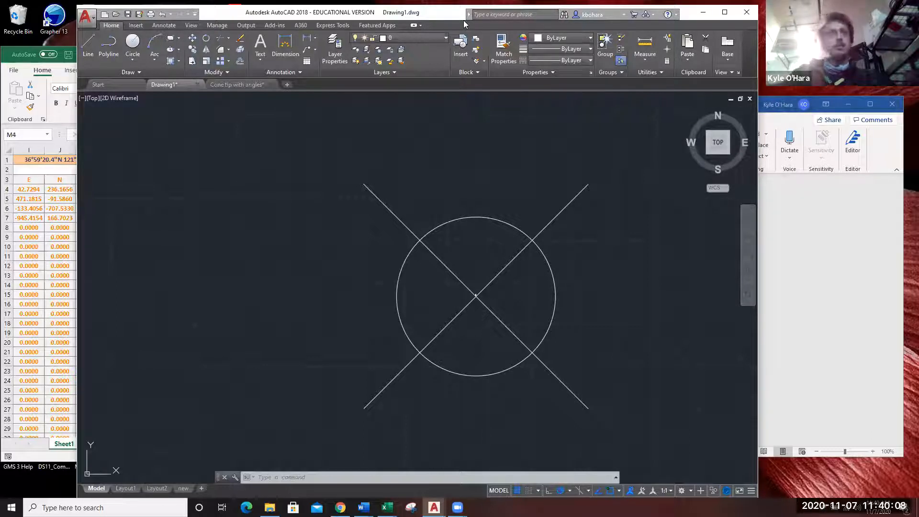
drag(463, 20, 450, 22)
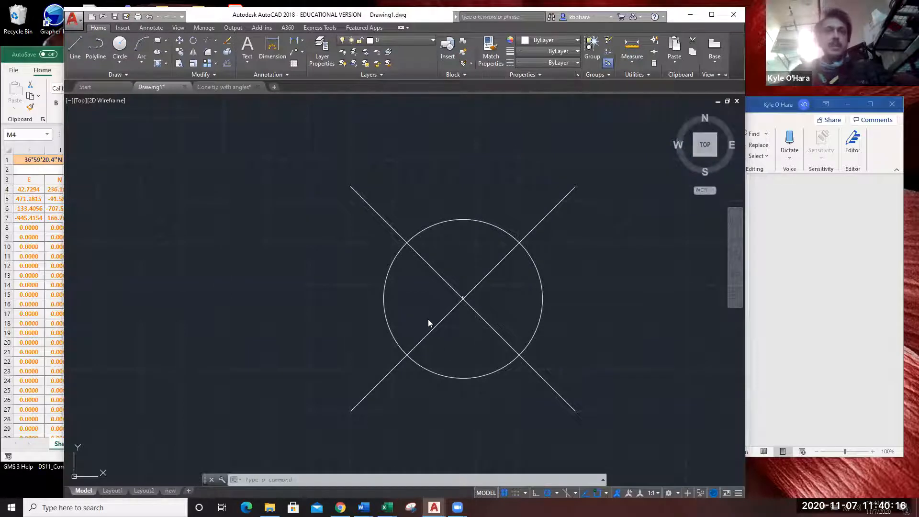
scroll(431, 314, up, 10)
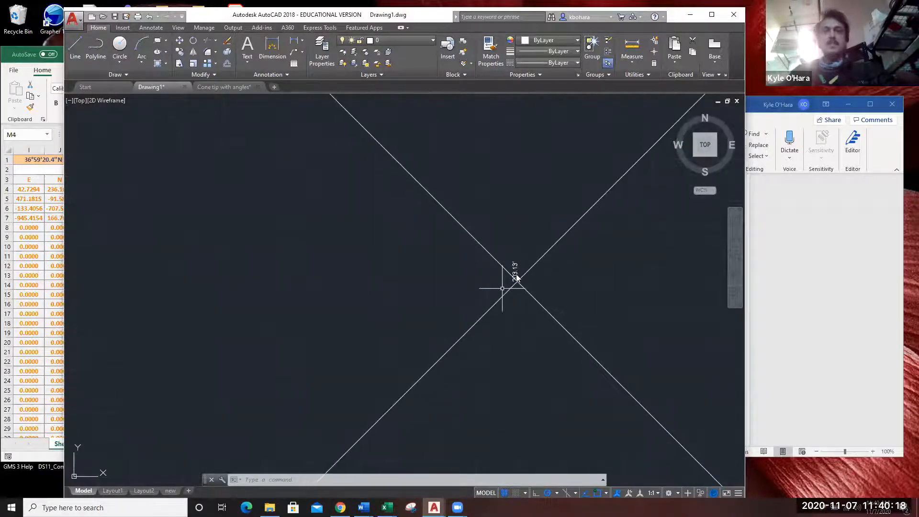
scroll(513, 276, up, 5)
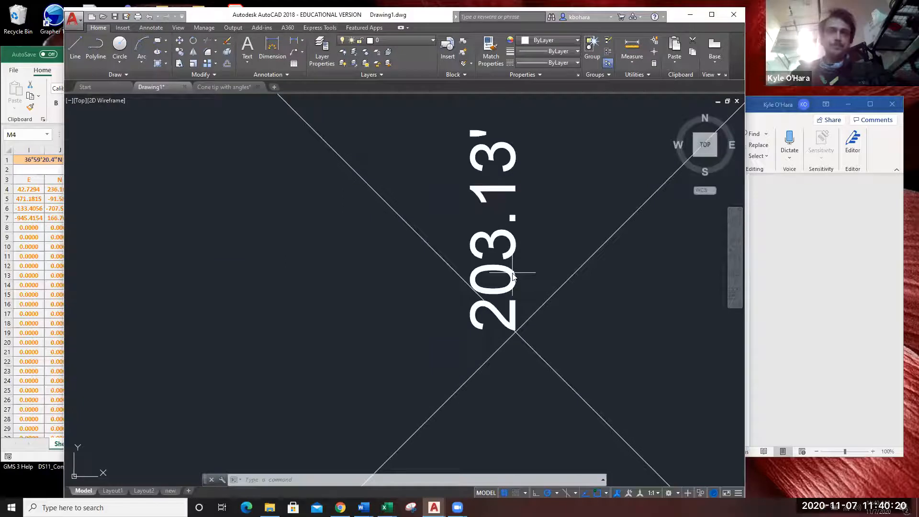
Select all elevation labels similar to the 203.13' text at the easternmost point marker with SELECTSIMILAR.
scroll(560, 257, down, 5)
scroll(510, 242, up, 5)
scroll(510, 241, down, 8)
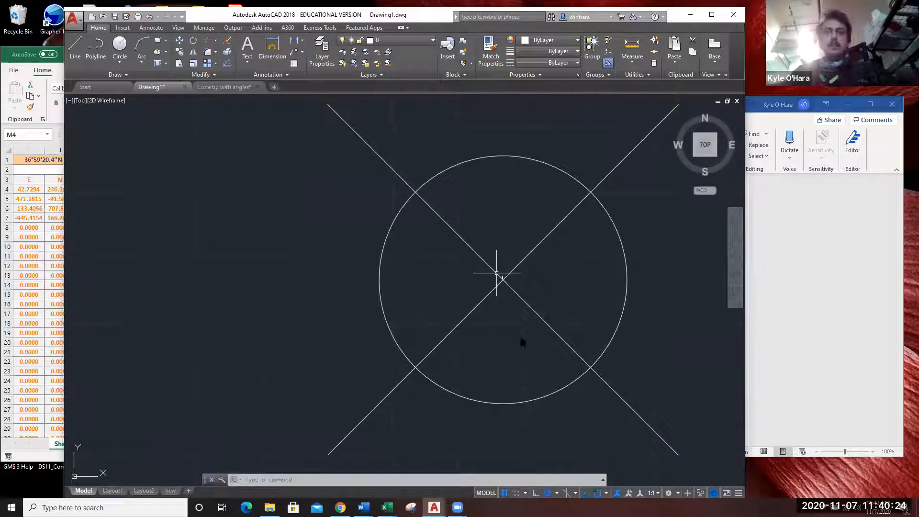
scroll(505, 262, up, 8)
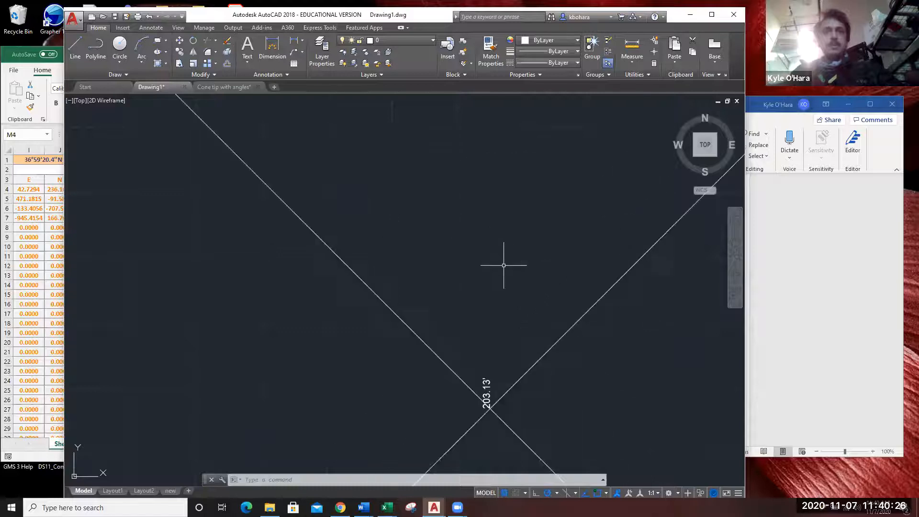
middle_drag(490, 346, 513, 256)
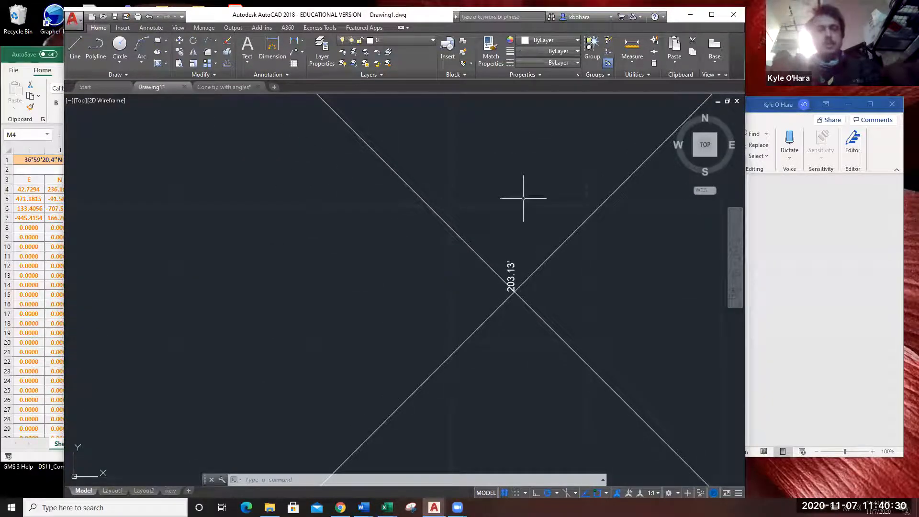
text(s)
key(Down)
key(Down)
key(Down)
key(Down)
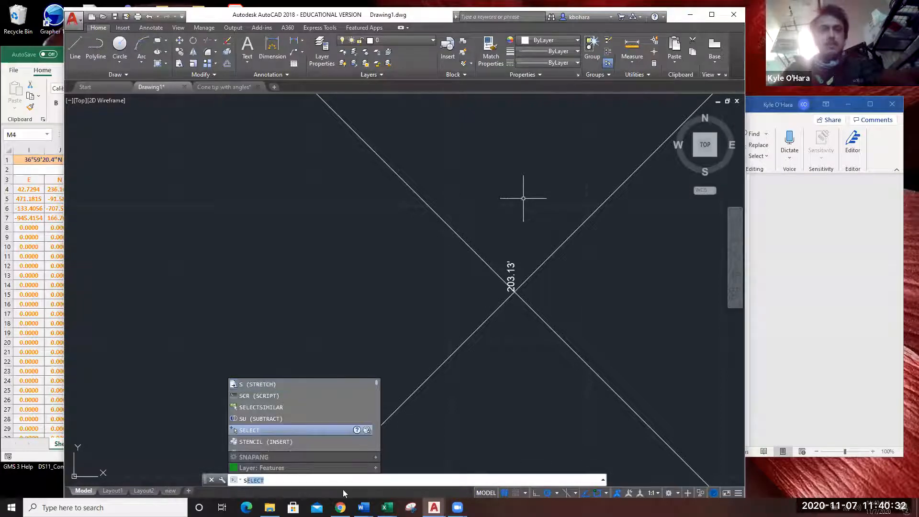
key(Up)
key(Up)
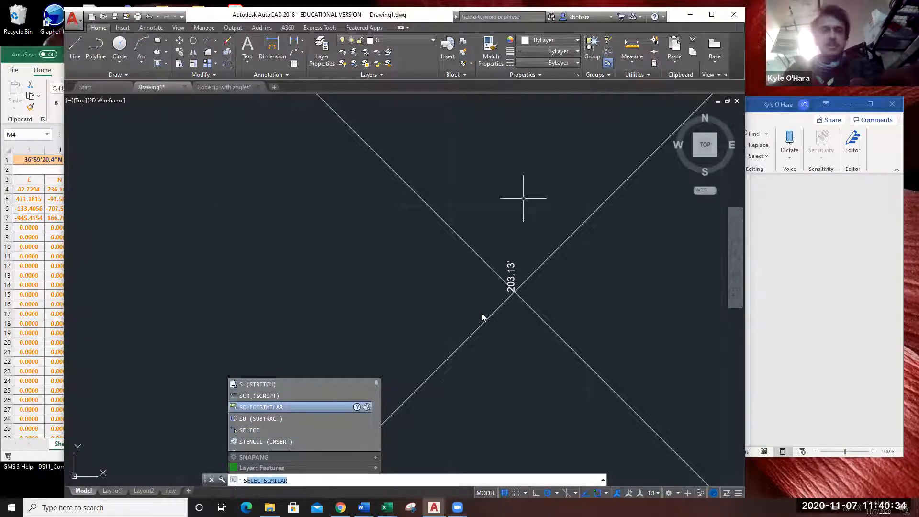
click(271, 406)
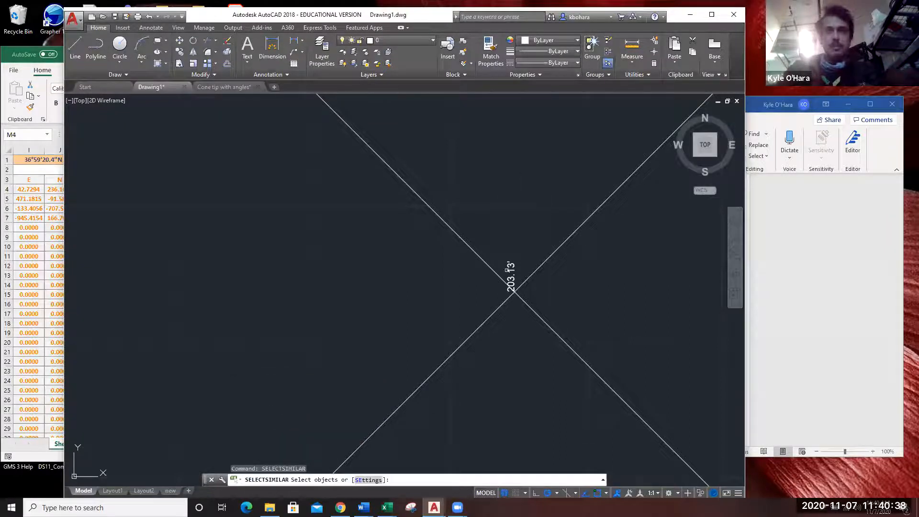
click(340, 466)
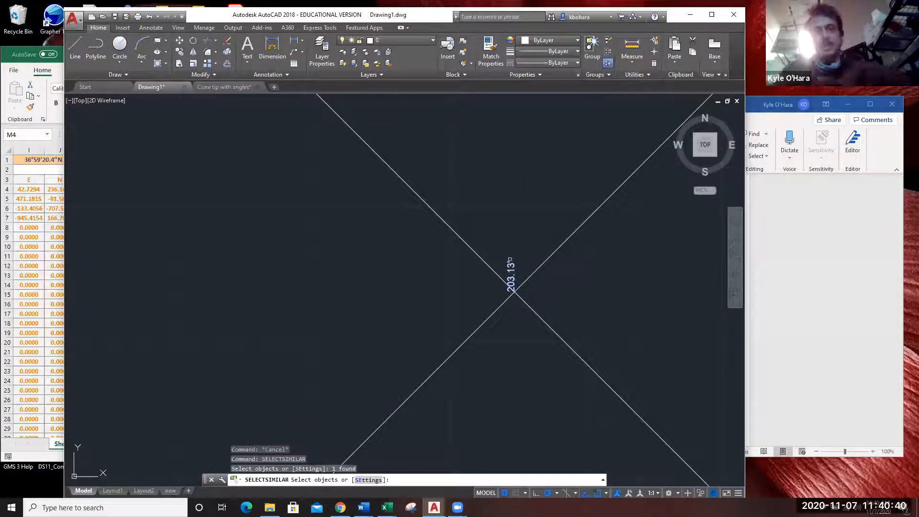
key(Return)
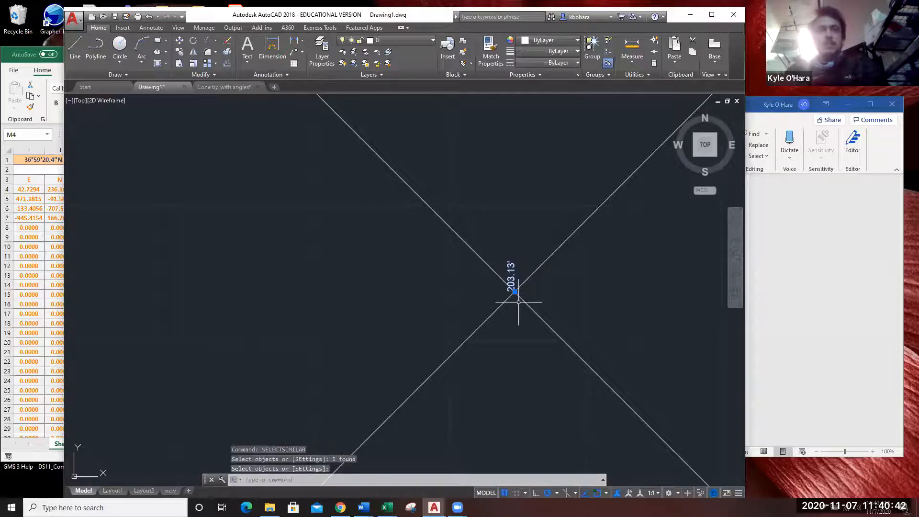
Examine the selected labels on the white point markers and compare their size with the yellow 22.22' label in the red cluster.
scroll(513, 287, down, 5)
scroll(263, 254, down, 9)
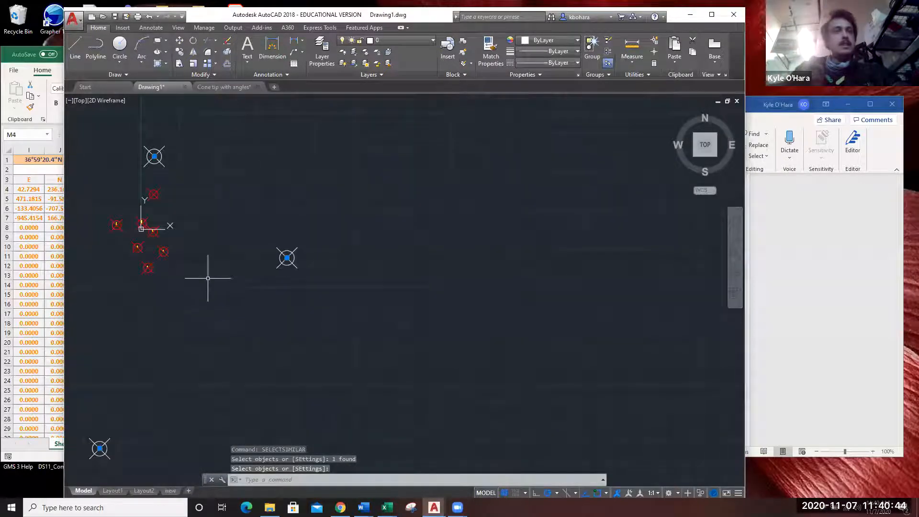
middle_drag(180, 282, 361, 338)
scroll(324, 256, up, 8)
scroll(341, 261, down, 2)
scroll(286, 405, up, 9)
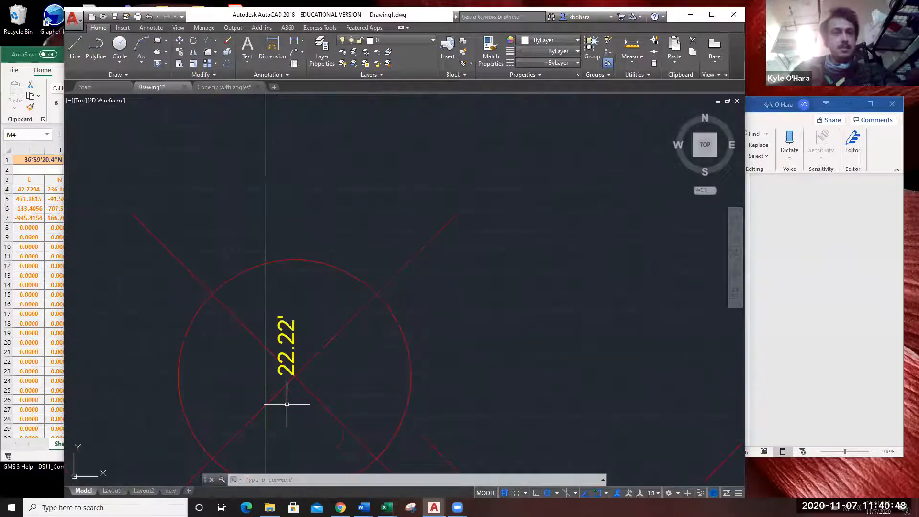
scroll(380, 248, down, 9)
middle_drag(398, 186, 369, 303)
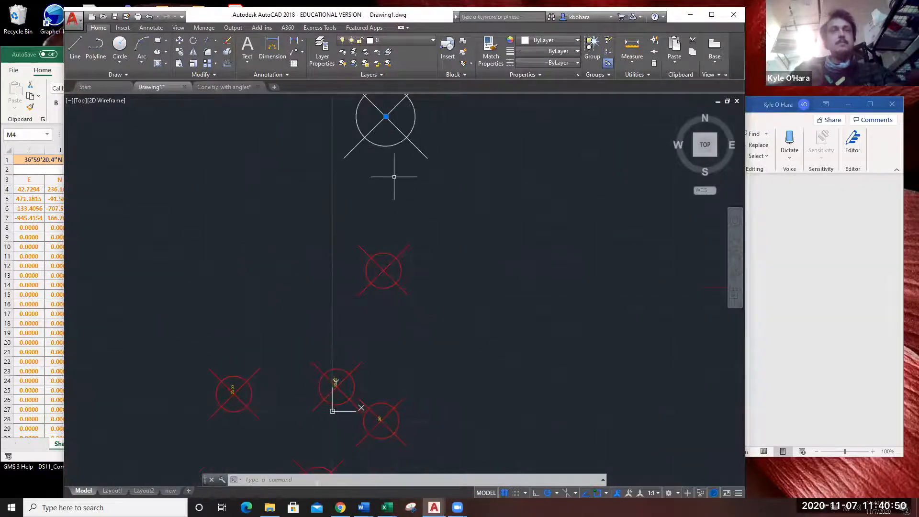
middle_drag(384, 128, 375, 249)
scroll(375, 249, up, 10)
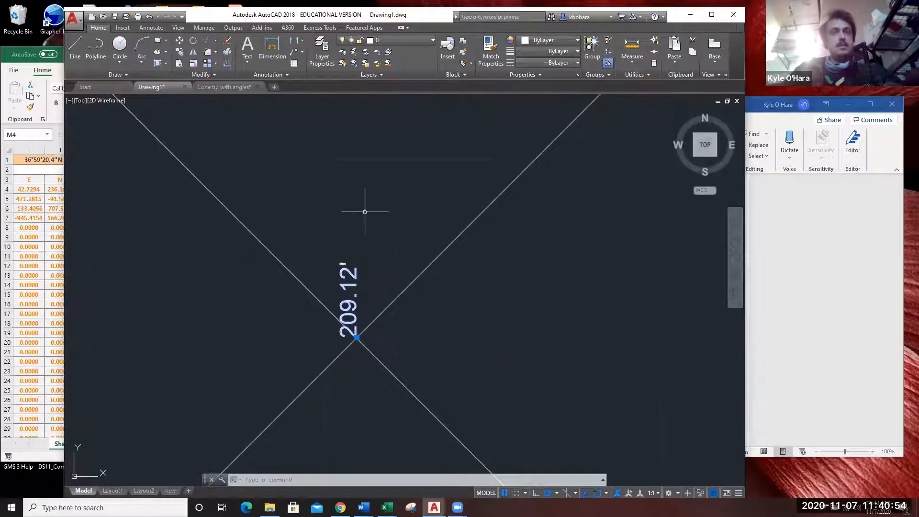
Set the text height of the four selected elevation labels to 3 and clear the selection.
scroll(375, 294, down, 6)
middle_drag(580, 369, 443, 311)
right_click(354, 282)
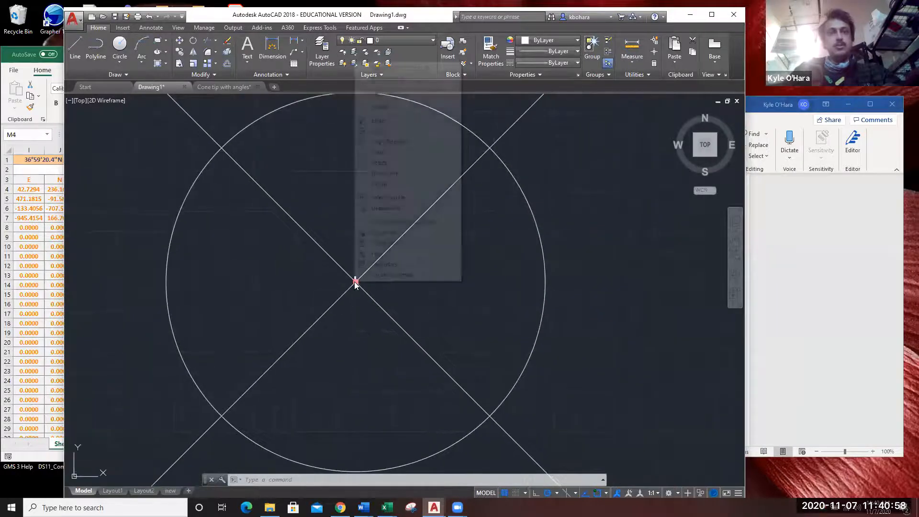
click(400, 265)
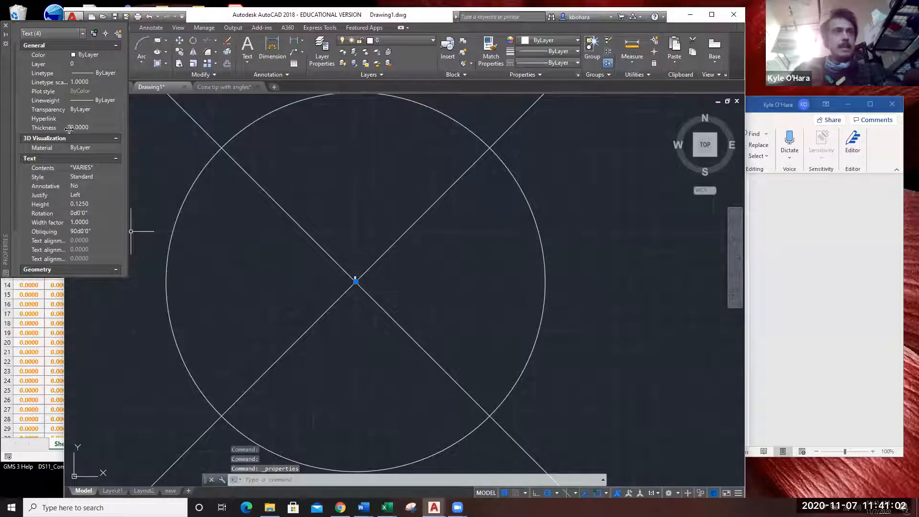
click(93, 204)
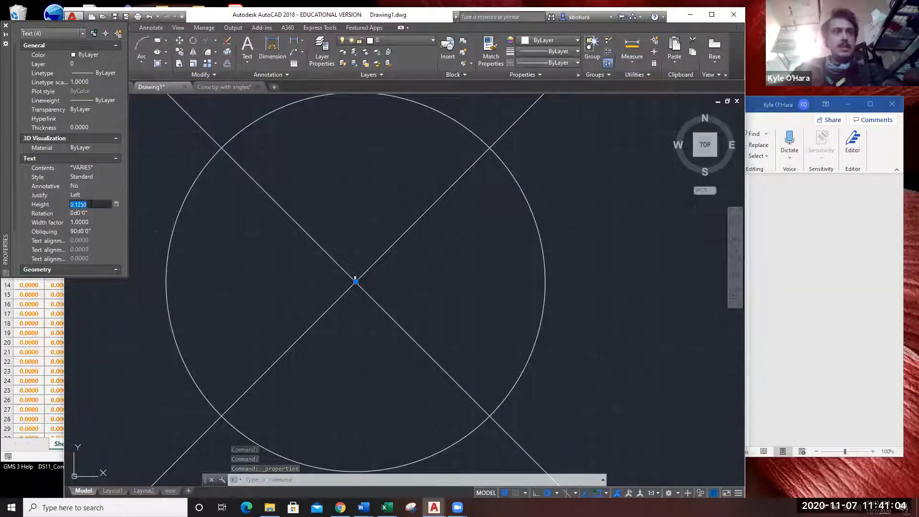
text(3)
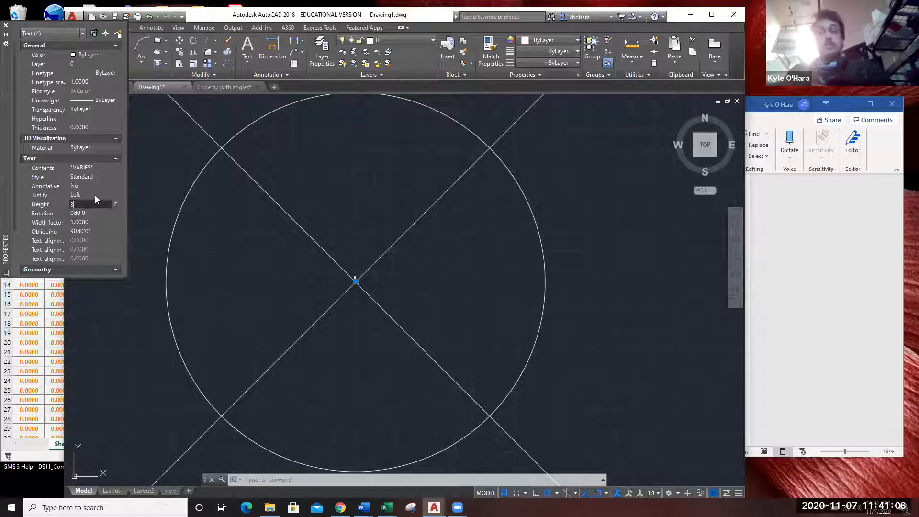
key(Return)
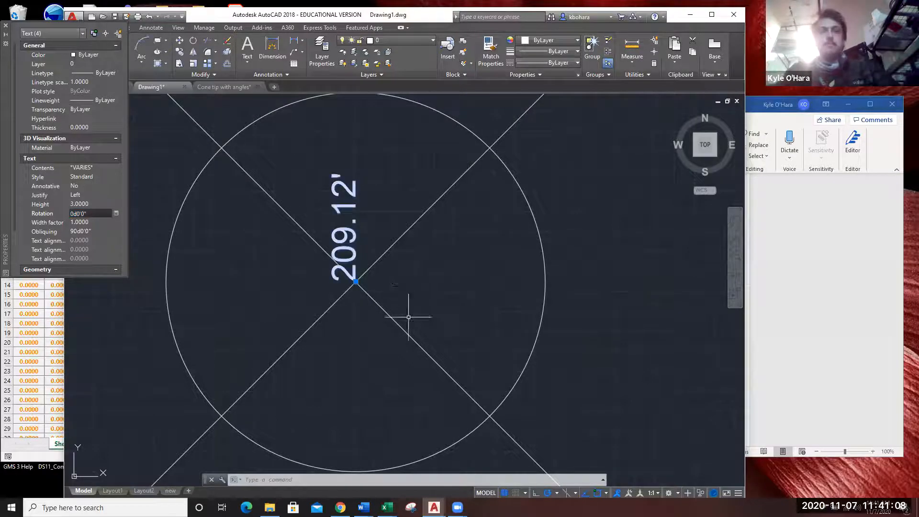
scroll(414, 299, down, 2)
key(Escape)
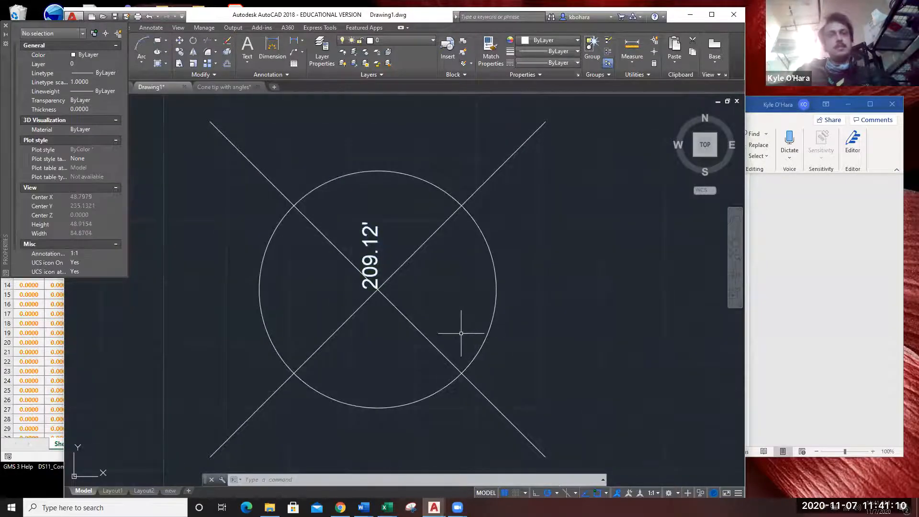
Erase the southernmost and westernmost white point markers together with their elevation labels.
scroll(464, 330, down, 4)
scroll(559, 340, down, 4)
middle_drag(609, 402, 435, 227)
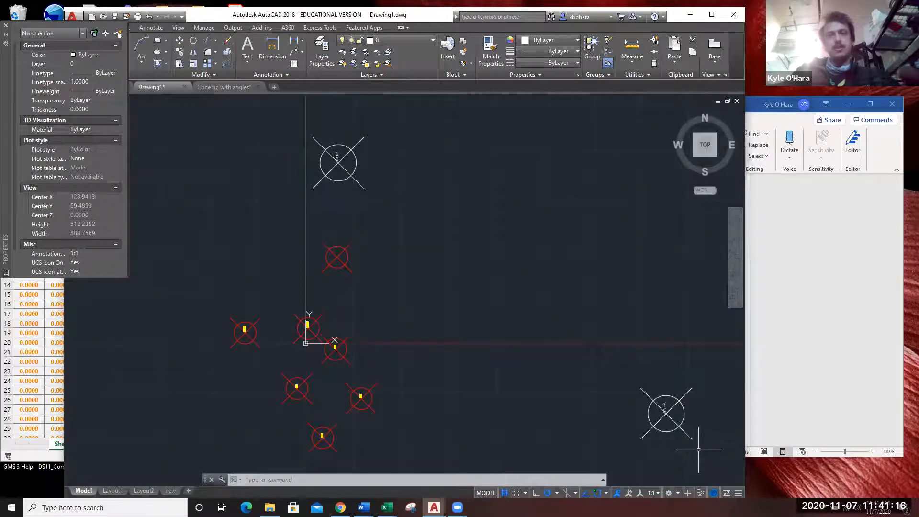
scroll(707, 461, down, 6)
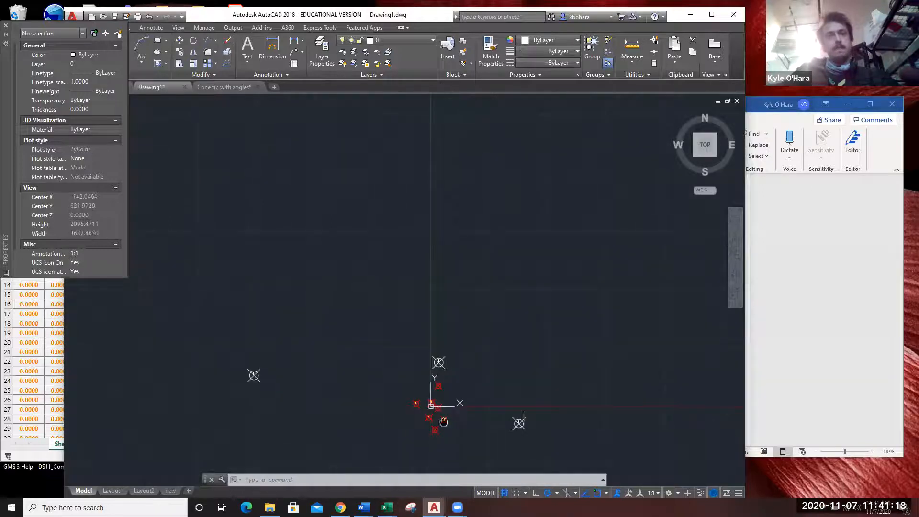
middle_drag(438, 412, 469, 266)
click(466, 410)
click(390, 361)
key(Delete)
drag(333, 284, 250, 164)
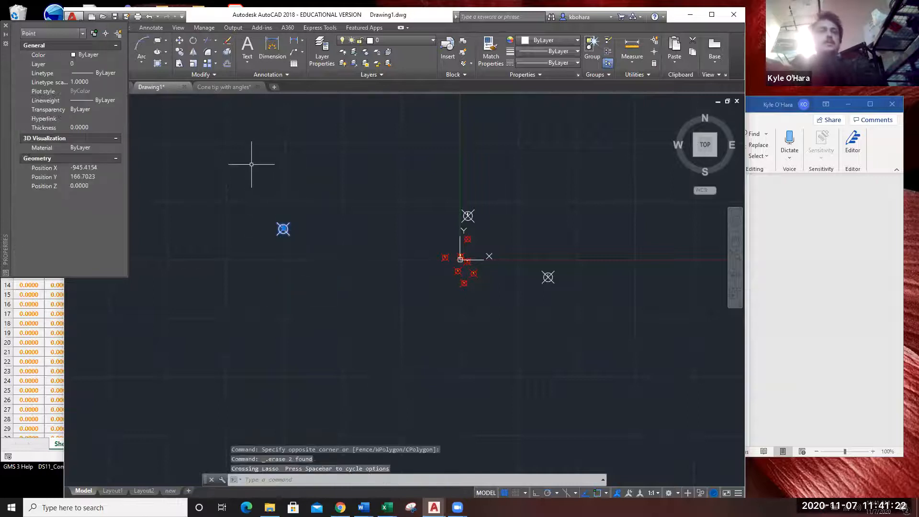
key(Delete)
click(314, 248)
click(250, 184)
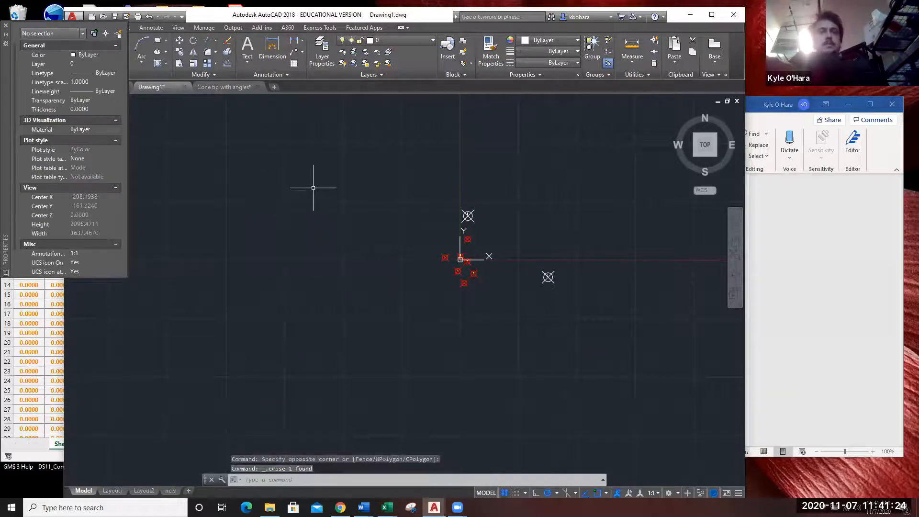
Erase the two remaining white markers and labels north and east of the red cluster, and close the Properties palette.
click(518, 232)
click(461, 198)
key(Delete)
click(618, 348)
click(529, 207)
key(Delete)
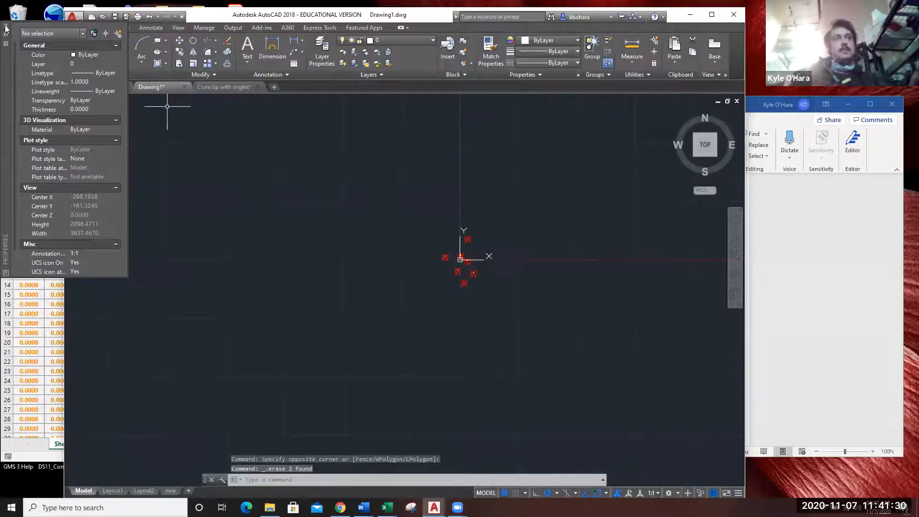
click(33, 63)
Run DDPTYPE and accept the point style settings to redraw the red point markers at the current zoom.
scroll(470, 221, up, 5)
middle_drag(483, 328, 509, 222)
scroll(509, 225, up, 4)
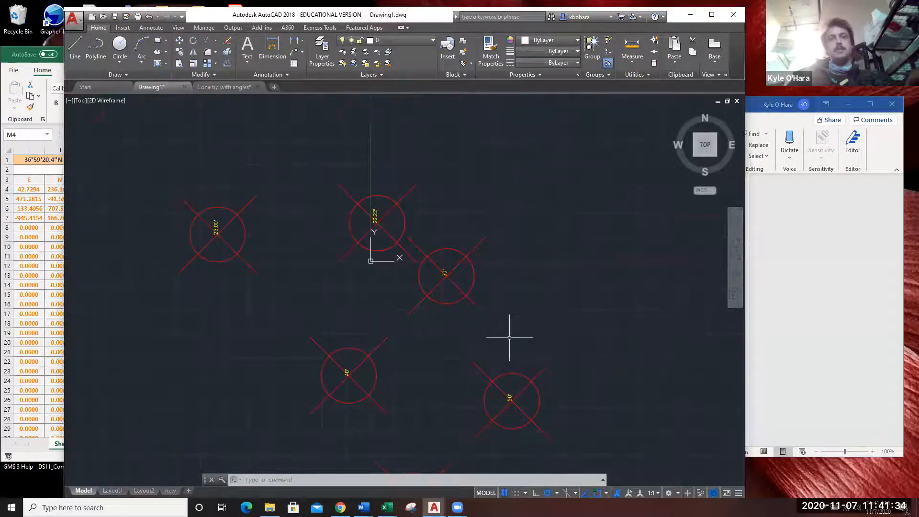
scroll(509, 337, up, 2)
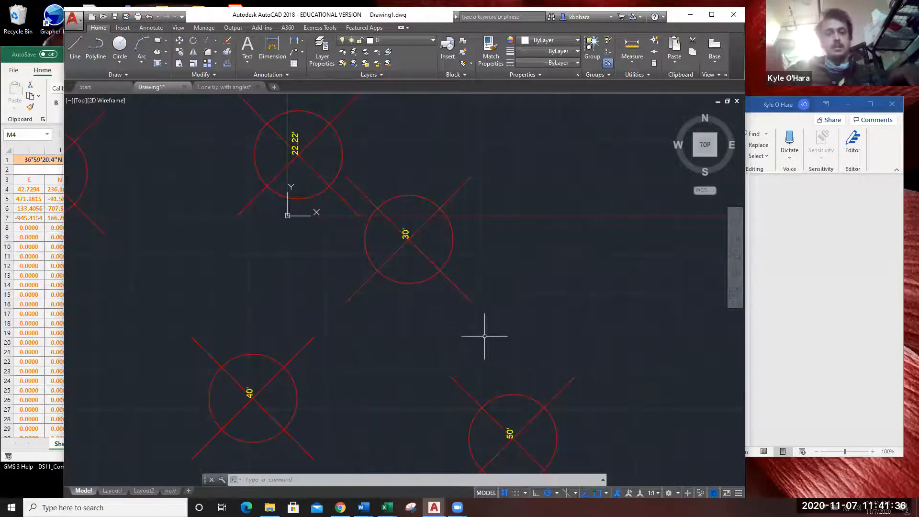
text(ppd)
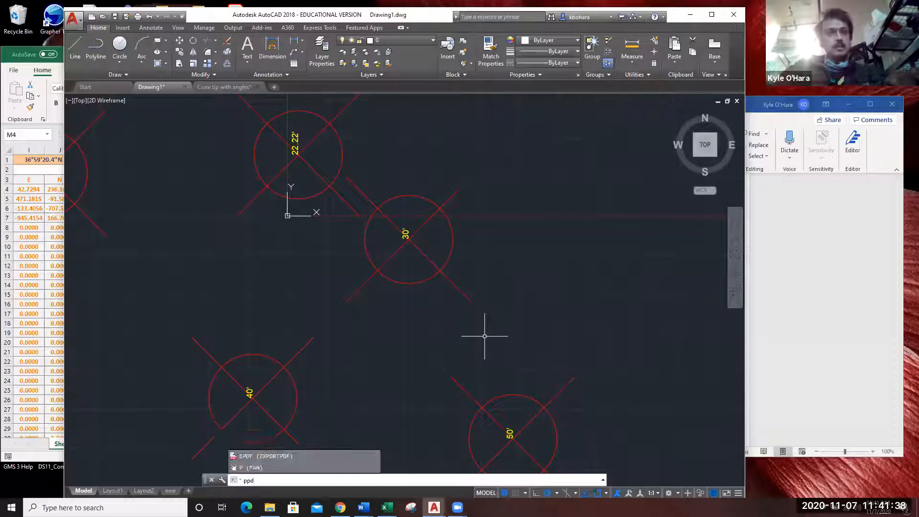
key(BackSpace)
key(BackSpace)
key(BackSpace)
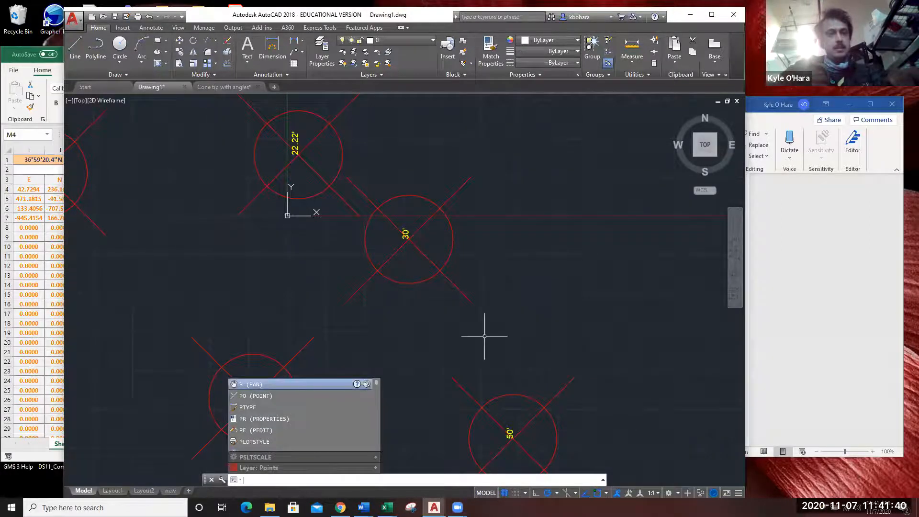
text(ddptype)
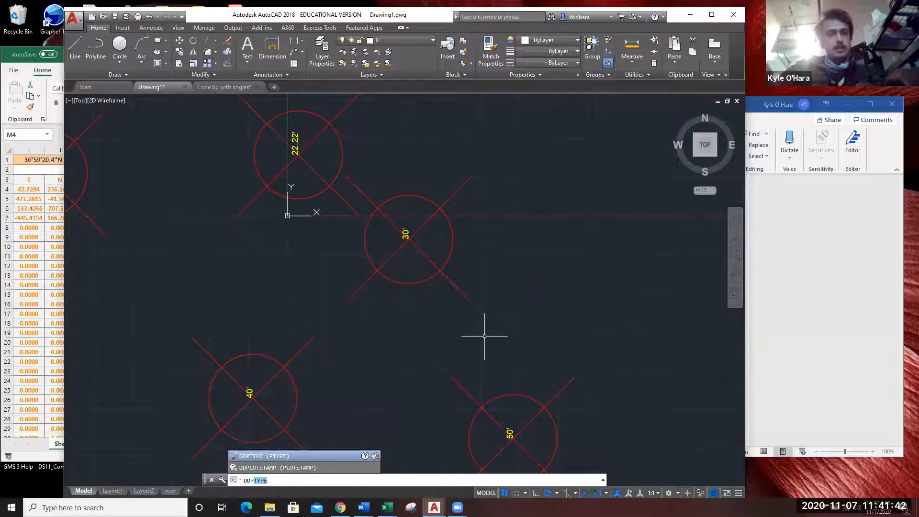
key(Return)
click(338, 257)
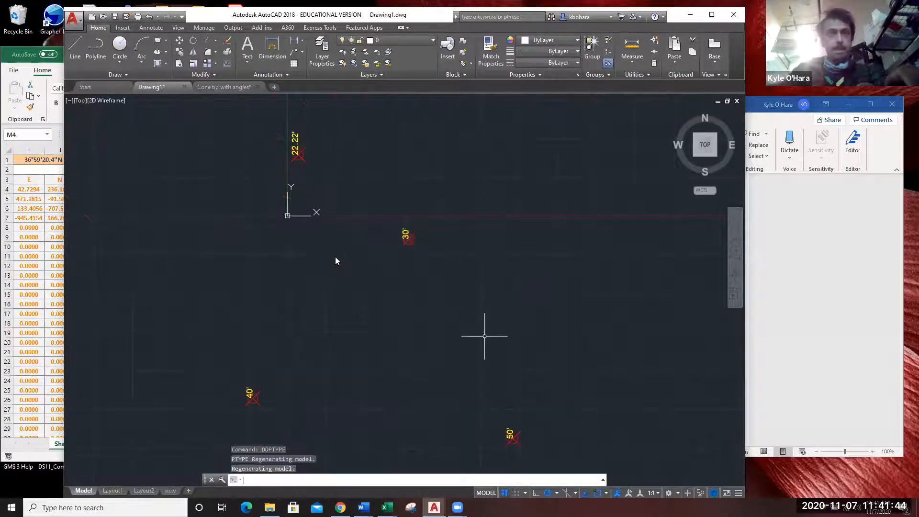
Make MajCont the current layer and turn it on to display the major contour lines.
middle_drag(293, 322, 333, 201)
scroll(455, 197, down, 2)
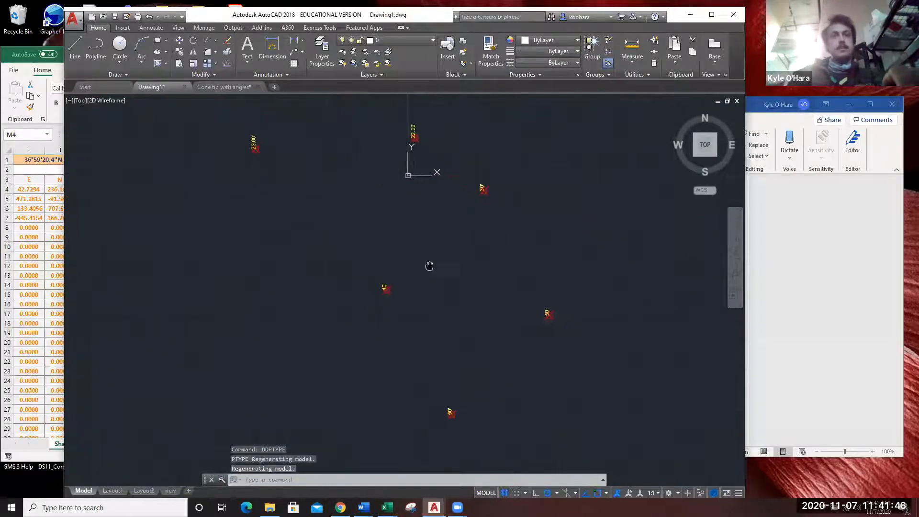
click(425, 40)
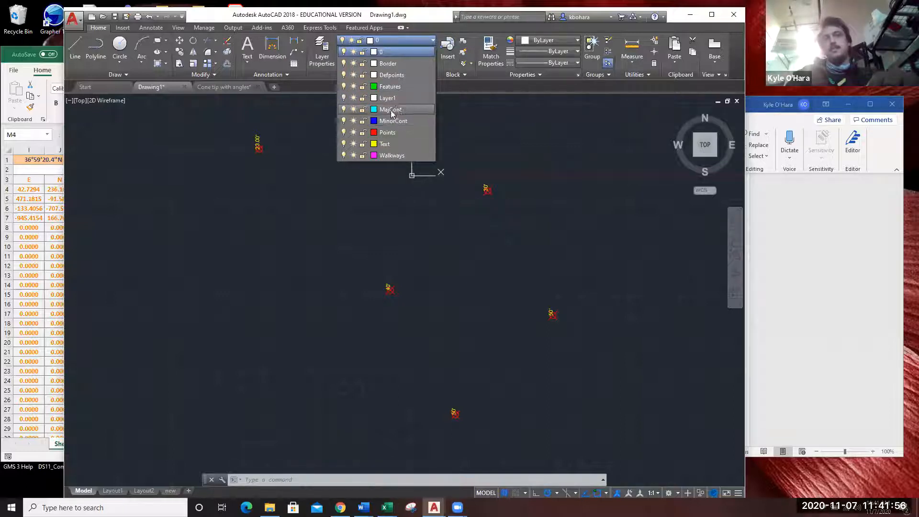
click(397, 108)
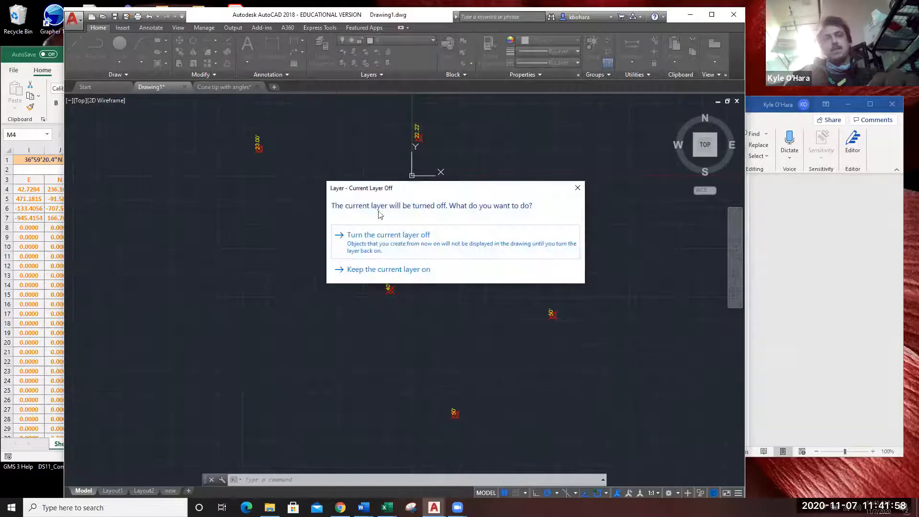
click(385, 243)
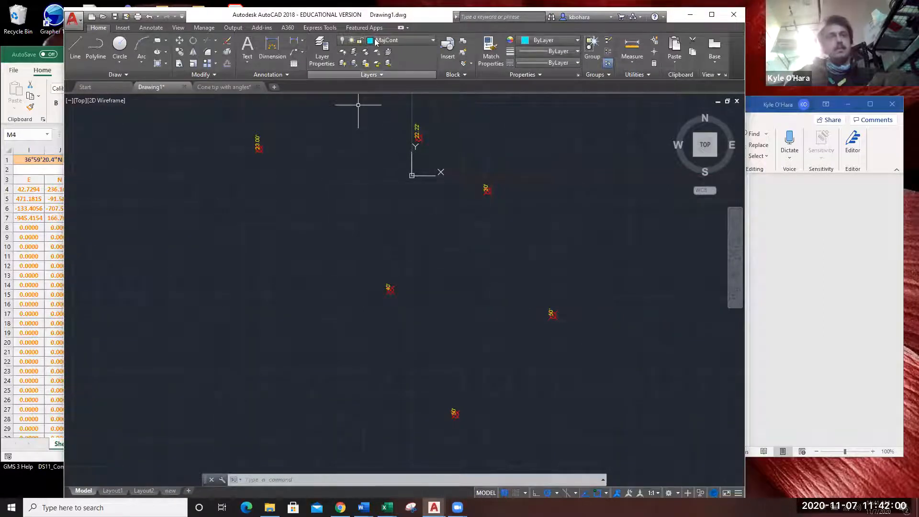
click(344, 42)
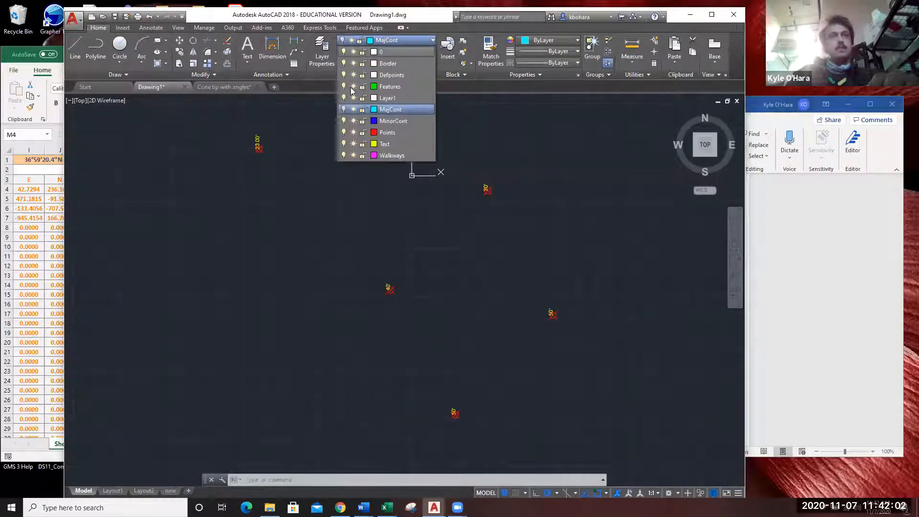
click(343, 110)
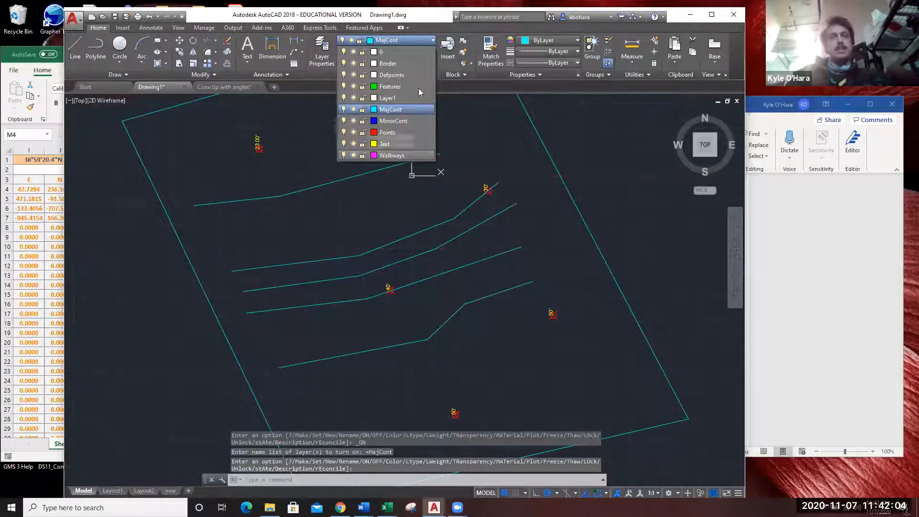
Start a polyline on the MajCont layer and examine how the contour lines run between the elevation points across the site.
click(630, 223)
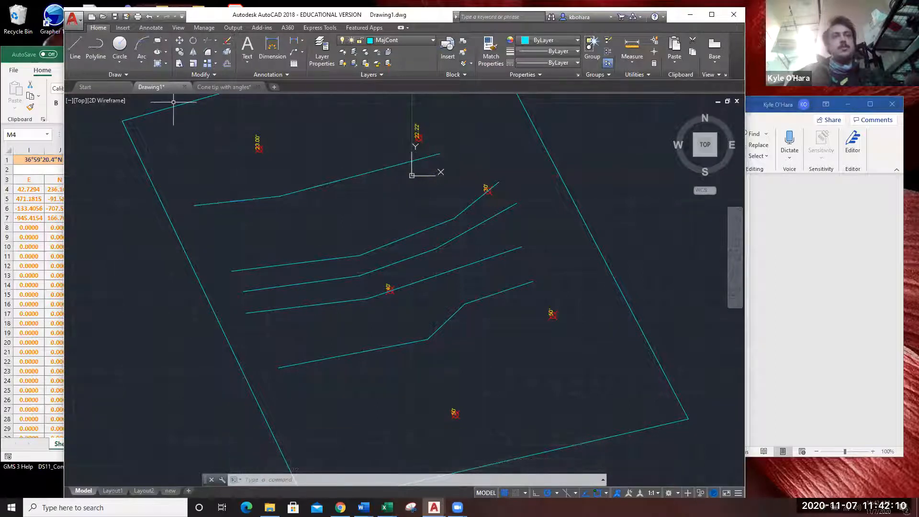
click(101, 51)
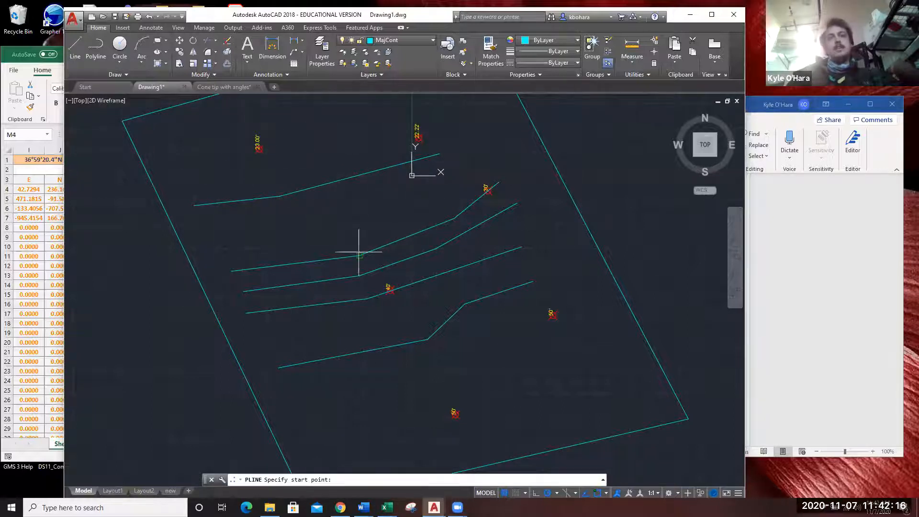
scroll(277, 160, up, 4)
middle_drag(293, 157, 287, 258)
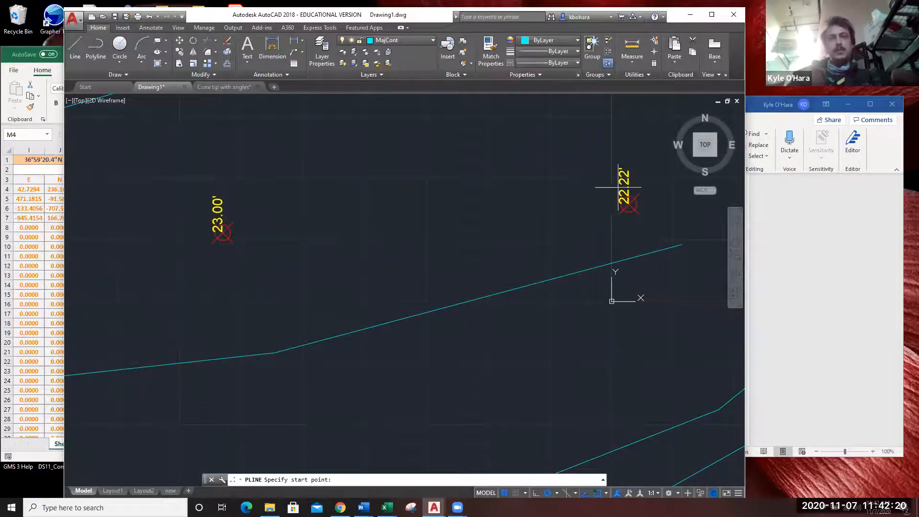
scroll(586, 341, down, 2)
mouse_move(579, 375)
middle_down()
mouse_move(574, 327)
mouse_move(394, 97)
middle_up()
middle_drag(467, 159, 394, 294)
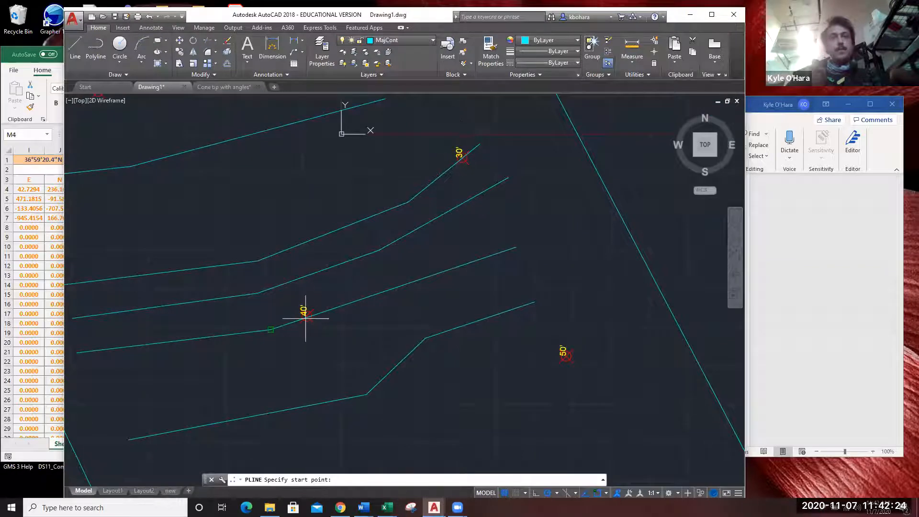
mouse_move(513, 441)
middle_down()
mouse_move(526, 365)
mouse_move(530, 247)
middle_up()
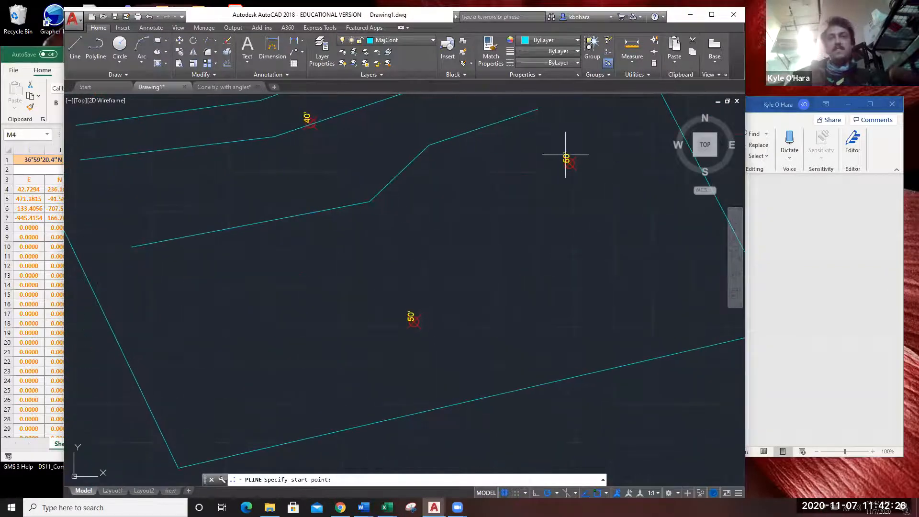
middle_drag(335, 154, 378, 223)
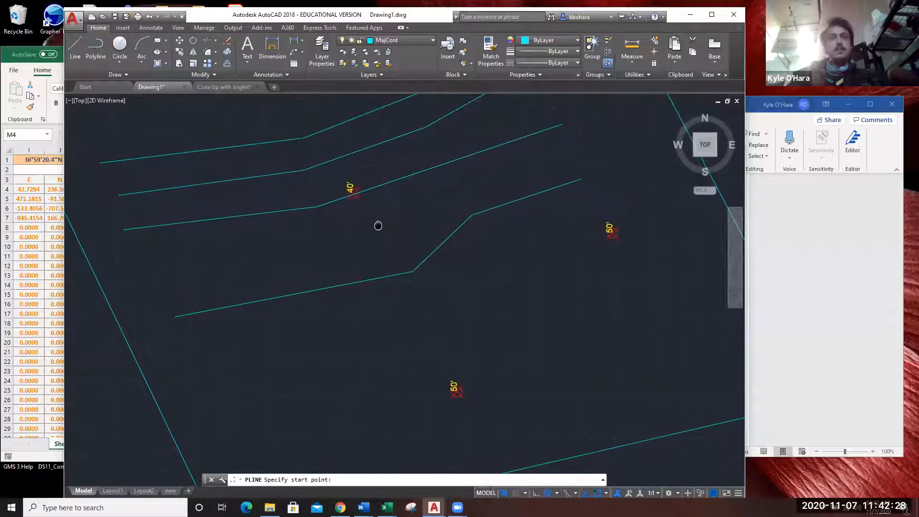
middle_drag(373, 149, 397, 272)
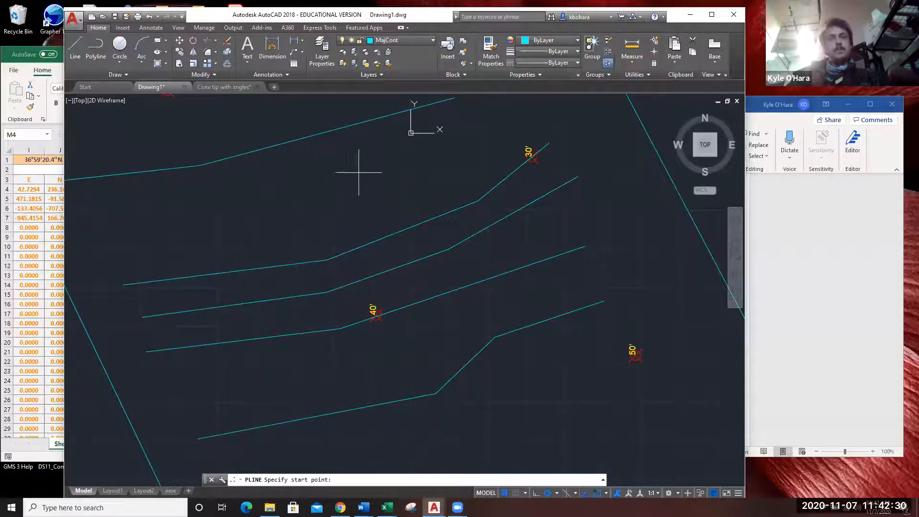
middle_drag(560, 444, 443, 197)
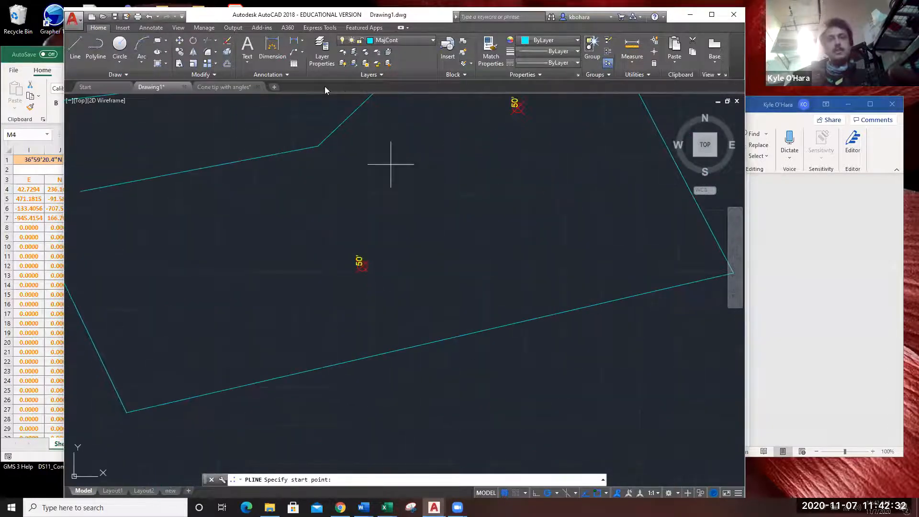
middle_drag(430, 141, 498, 324)
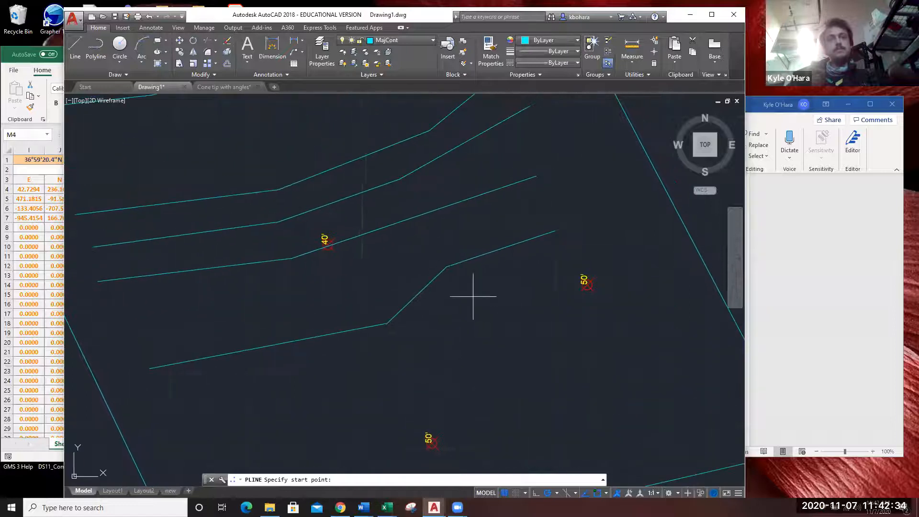
middle_drag(434, 238, 475, 297)
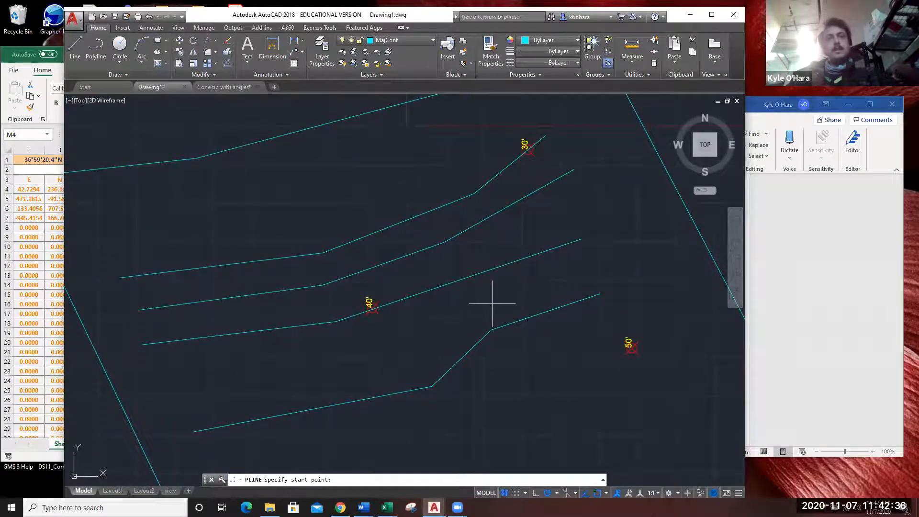
scroll(434, 222, down, 2)
middle_drag(375, 184, 408, 236)
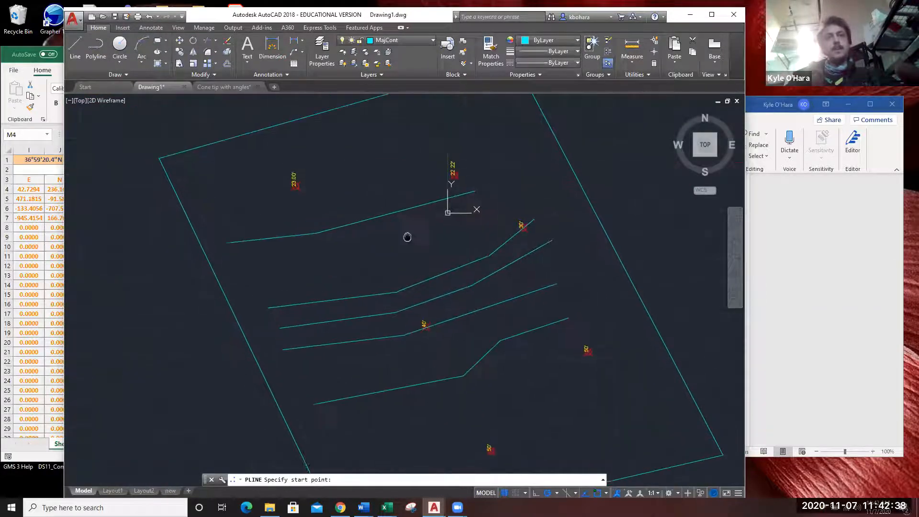
scroll(351, 206, up, 2)
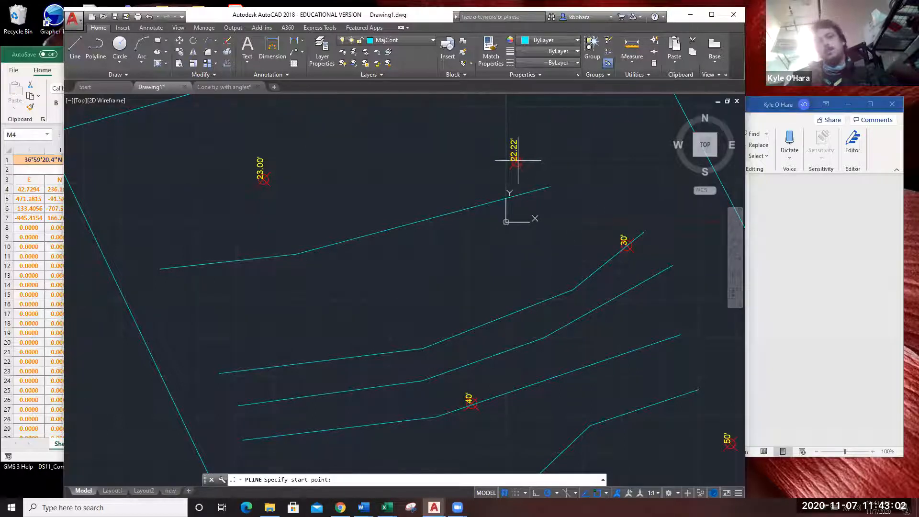
Draw a straight polyline between the two ends of the northernmost contour, and erase the original bent contour.
click(550, 186)
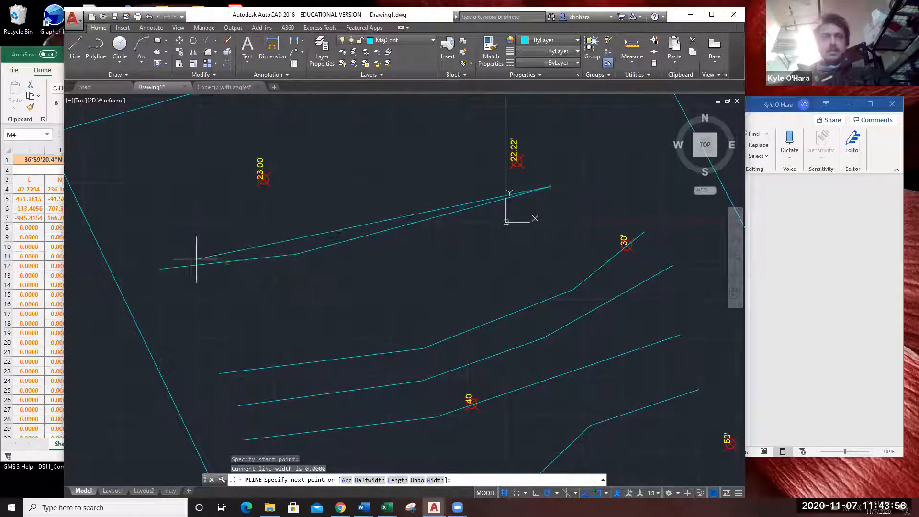
click(159, 269)
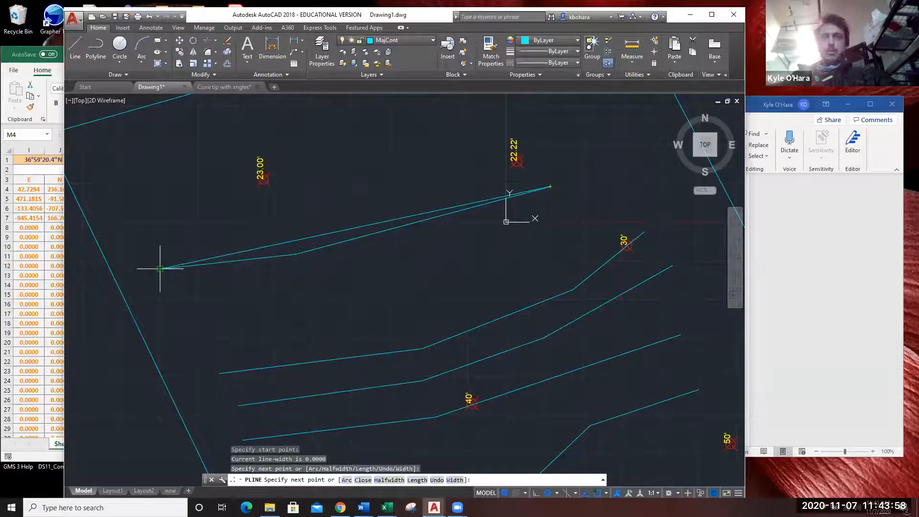
key(Return)
click(324, 293)
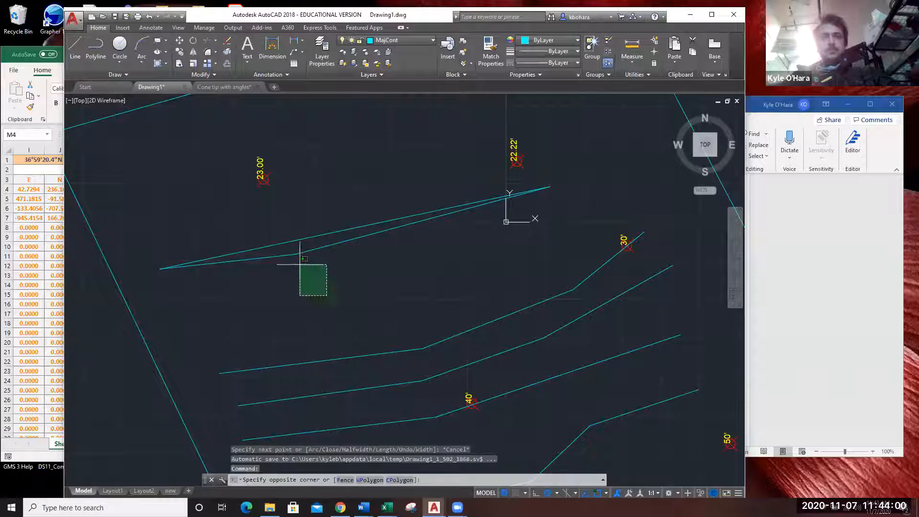
click(287, 247)
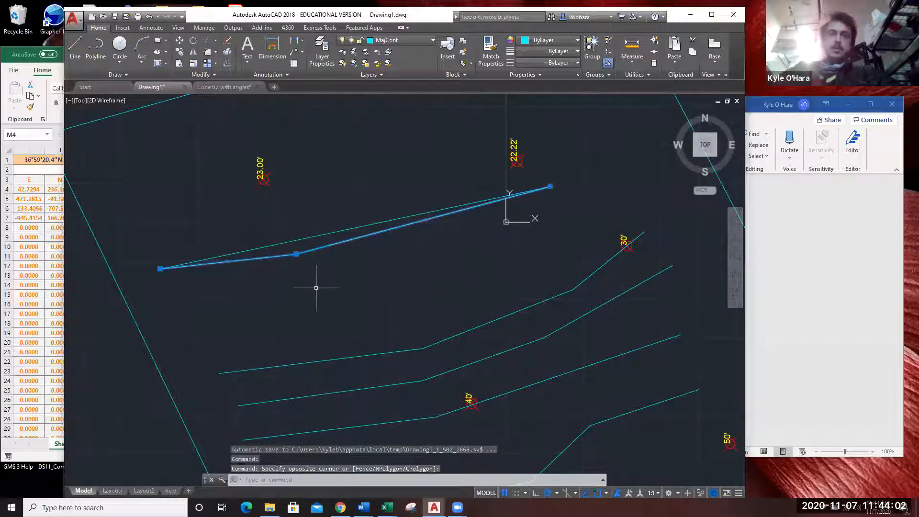
key(Delete)
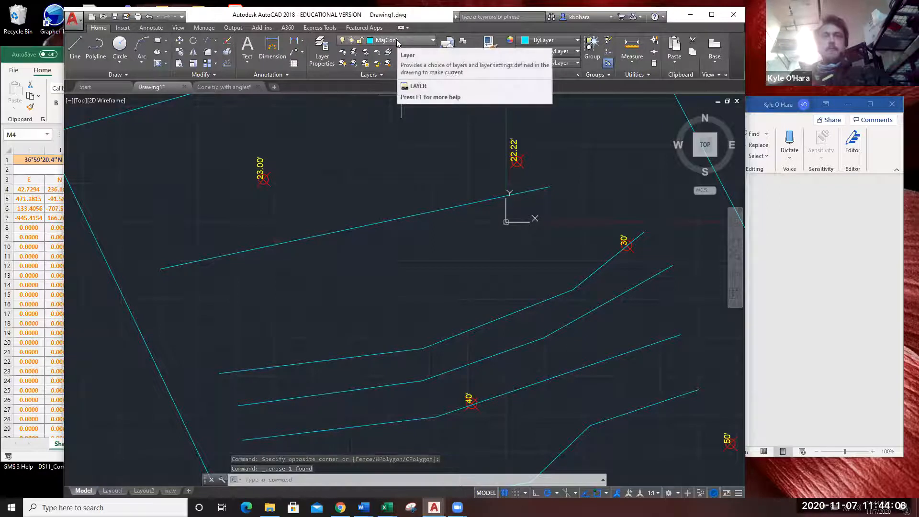
Create a new layer named ContText, set its color to white, and close the layer manager.
click(315, 50)
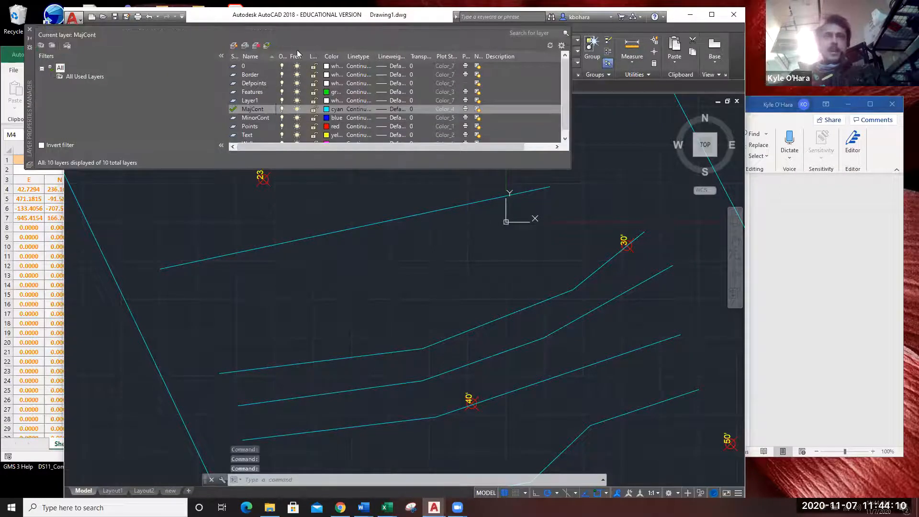
click(234, 46)
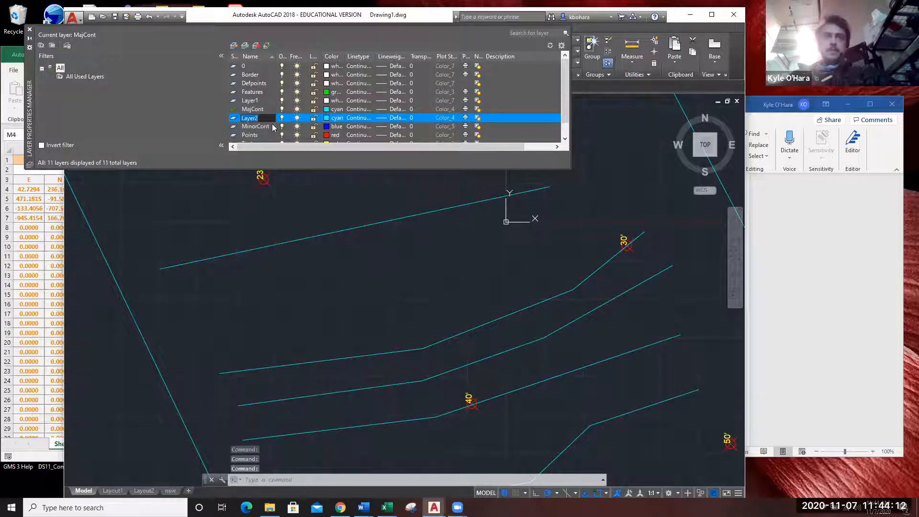
text(ContText)
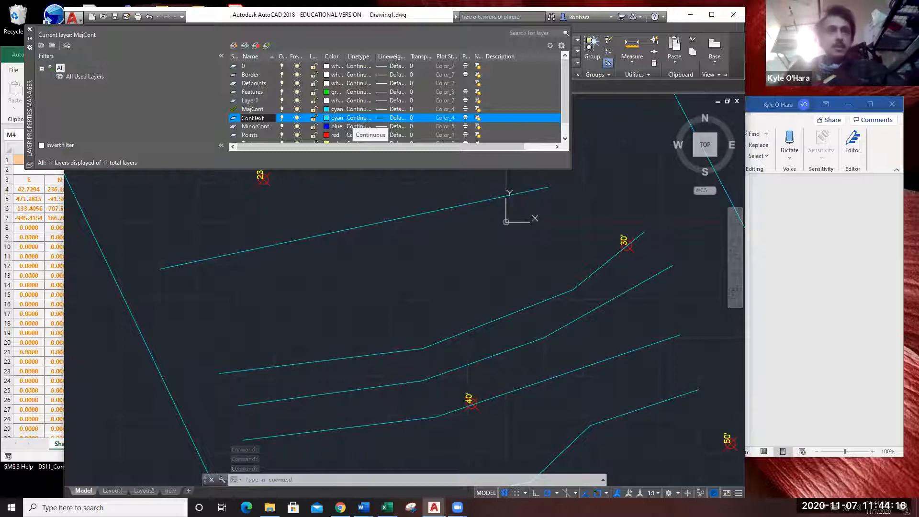
click(325, 117)
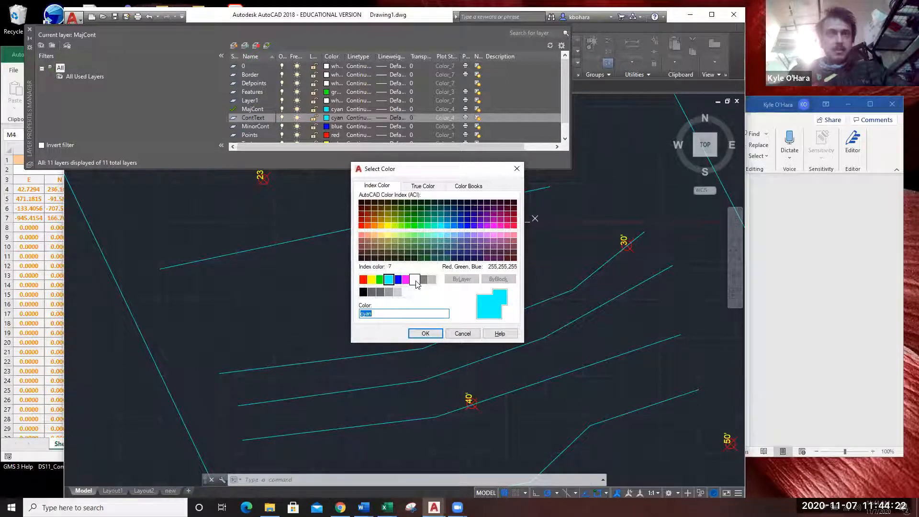
click(414, 280)
click(426, 334)
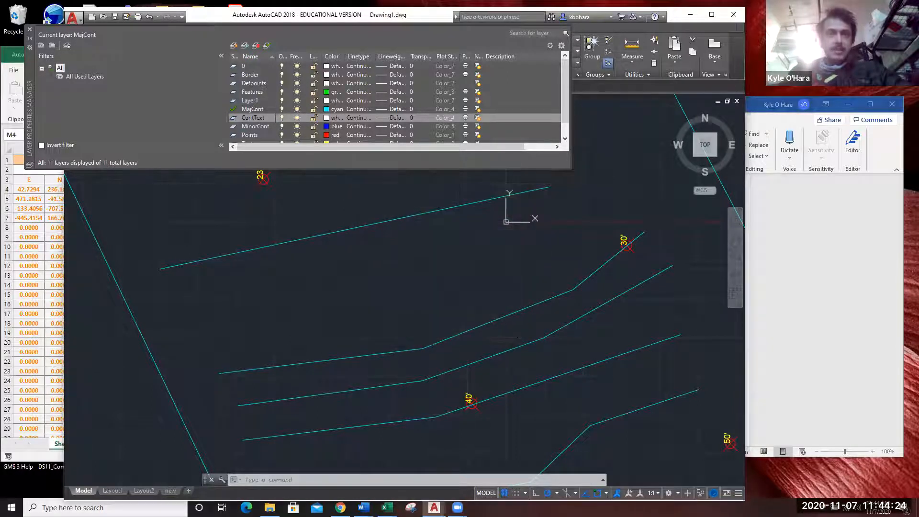
click(28, 31)
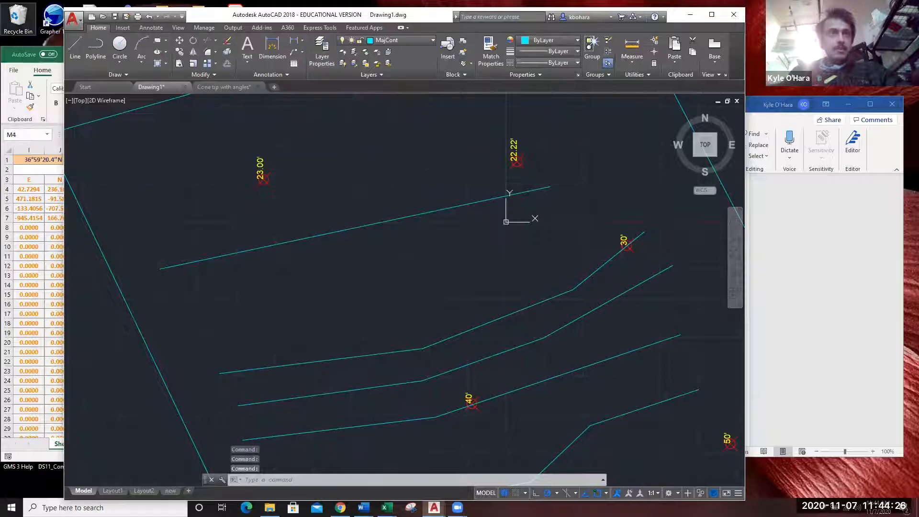
Add the multiline text label 25' at the west end of the northernmost contour.
click(123, 29)
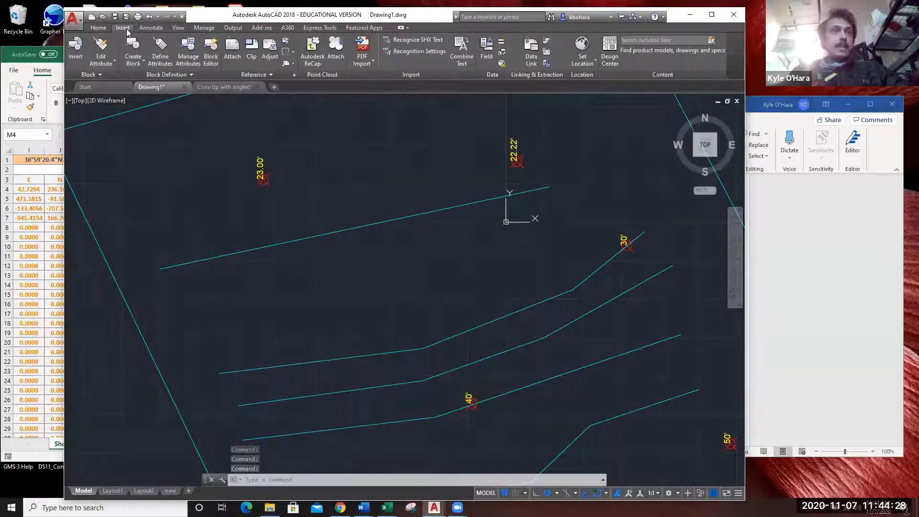
click(98, 28)
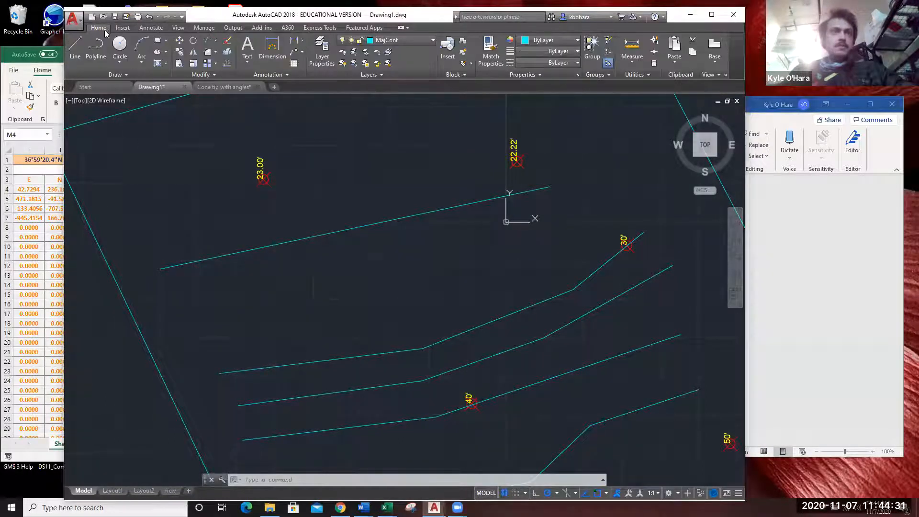
click(247, 46)
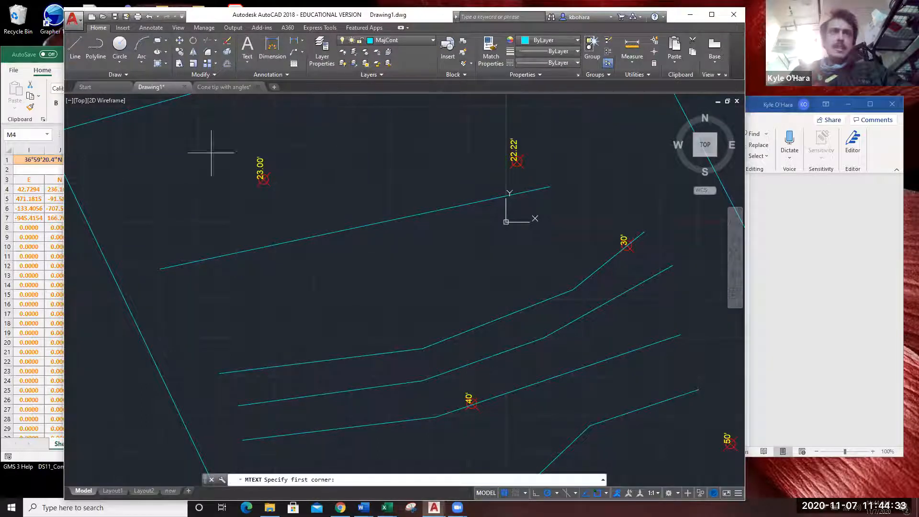
click(160, 269)
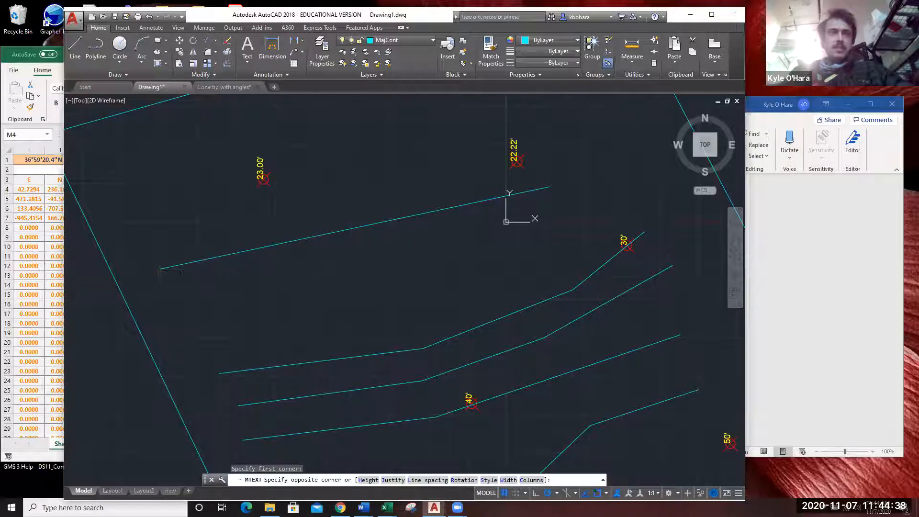
click(182, 278)
text(25')
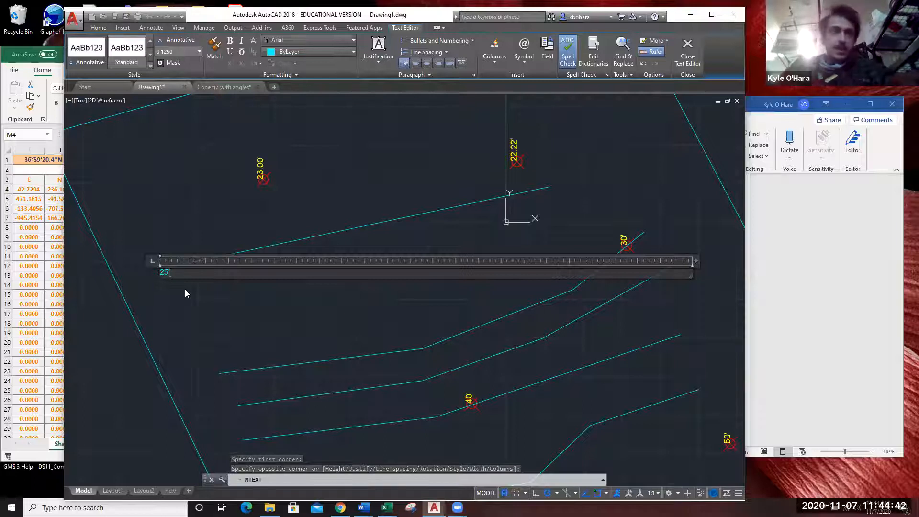
click(185, 290)
Move the 25' contour label to the ContText layer.
scroll(150, 277, up, 3)
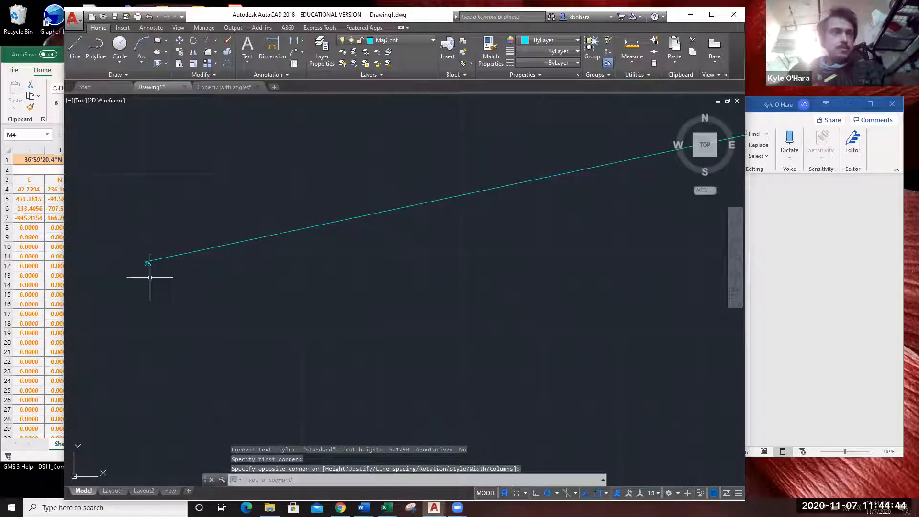
scroll(150, 277, up, 5)
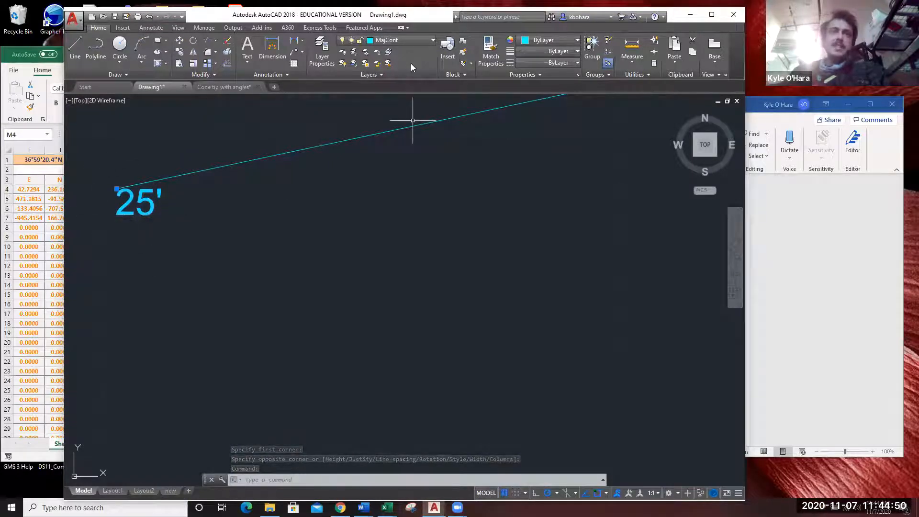
click(397, 41)
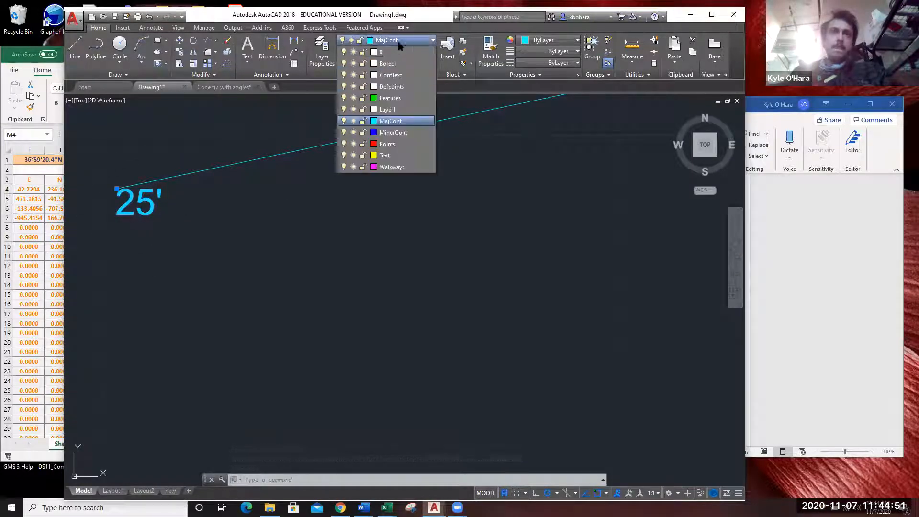
click(391, 75)
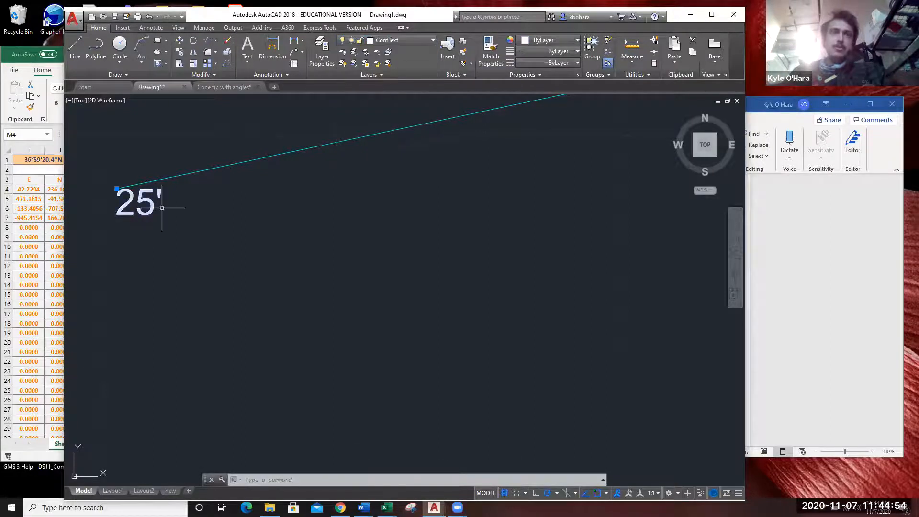
Open the properties of the 25' contour label and set its text height to 3.
middle_drag(150, 227, 287, 240)
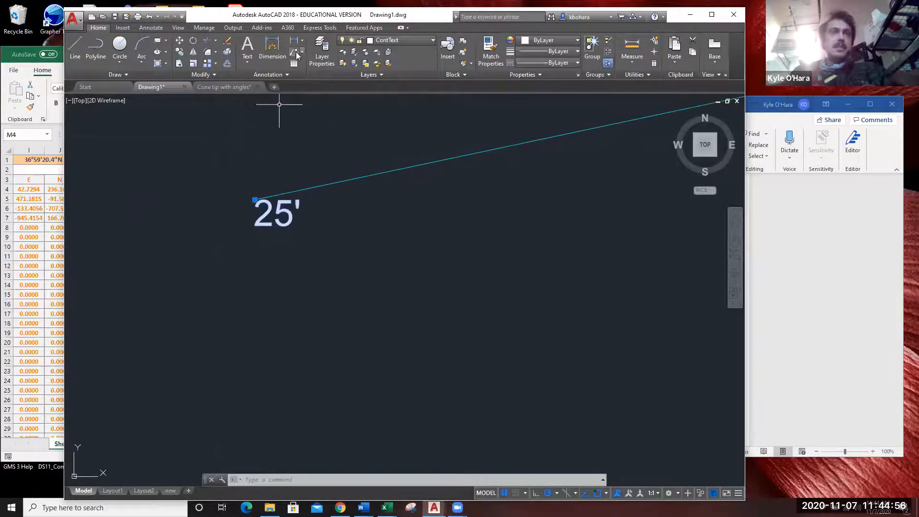
right_click(279, 211)
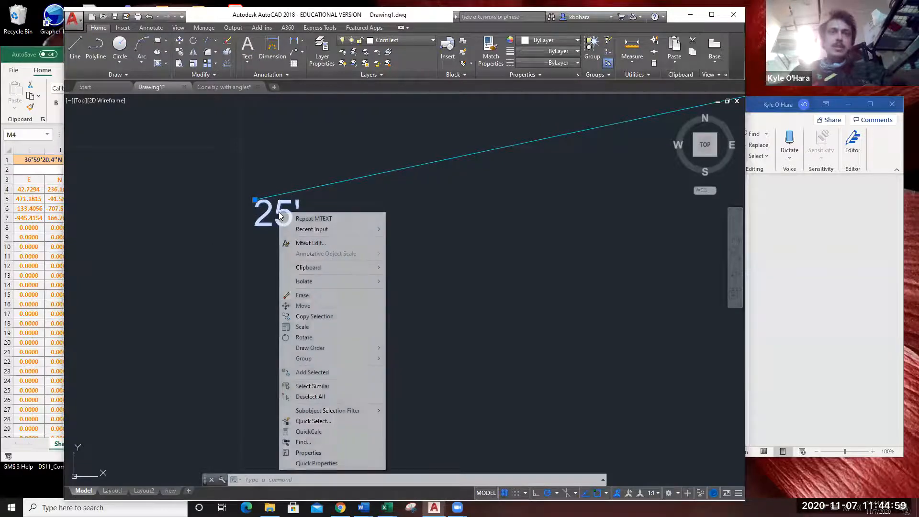
click(307, 453)
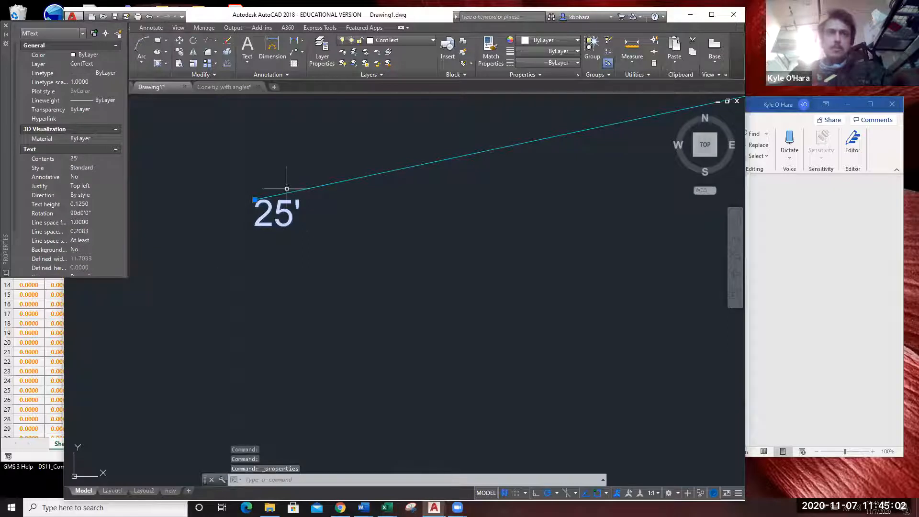
click(90, 203)
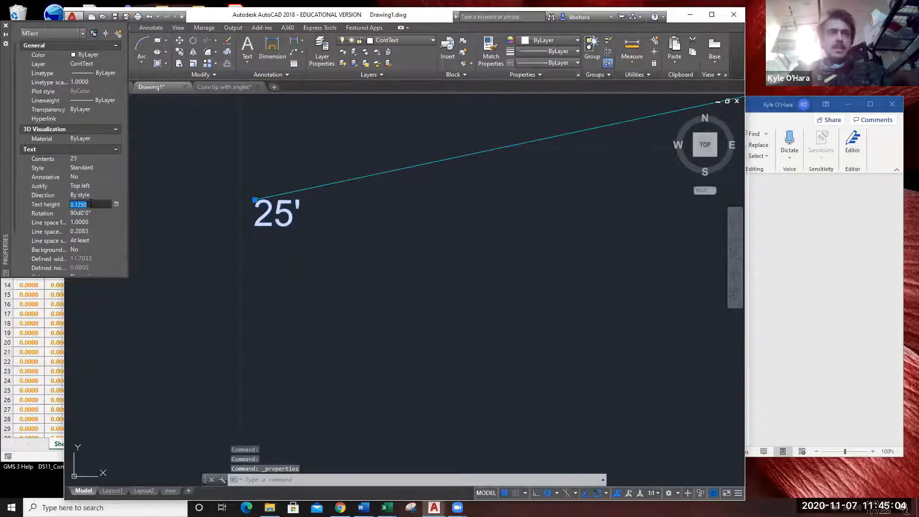
text(3)
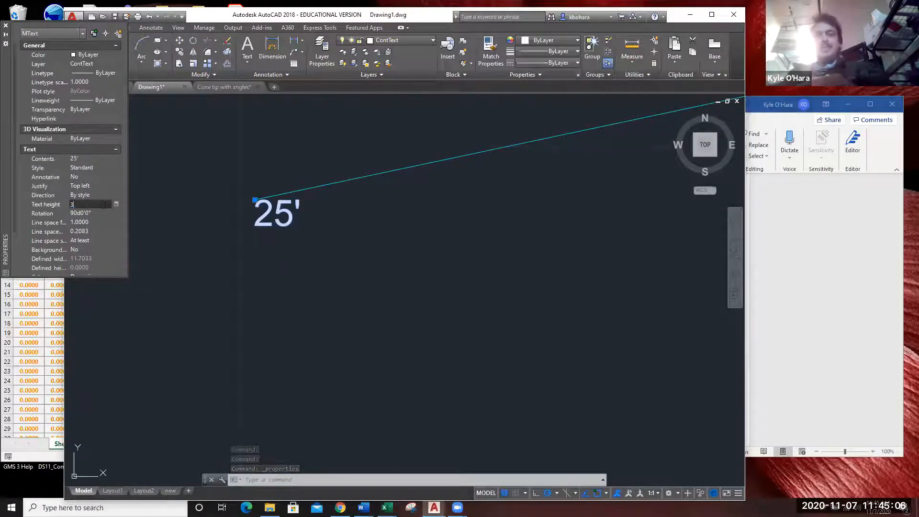
key(Tab)
scroll(331, 244, down, 5)
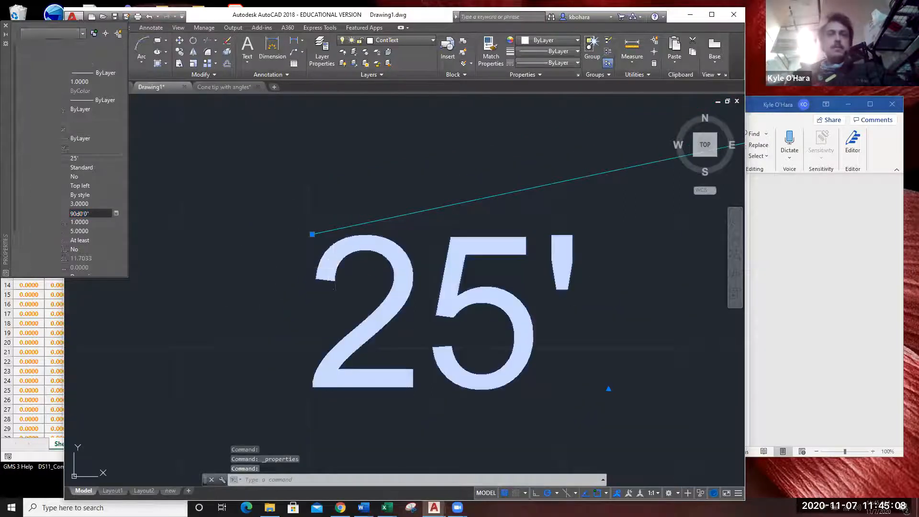
key(Escape)
scroll(499, 343, down, 8)
scroll(519, 336, down, 5)
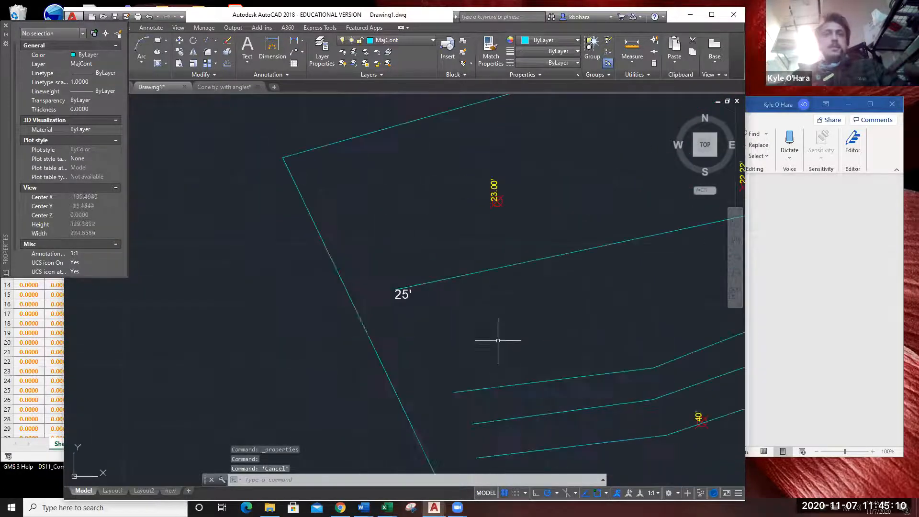
middle_drag(586, 347, 494, 287)
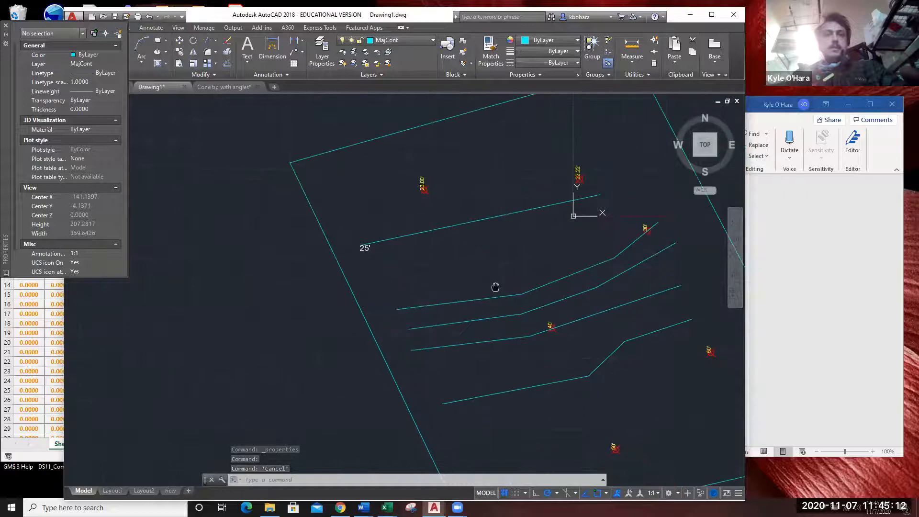
Set the text height of the 25' contour label to 6.
click(365, 248)
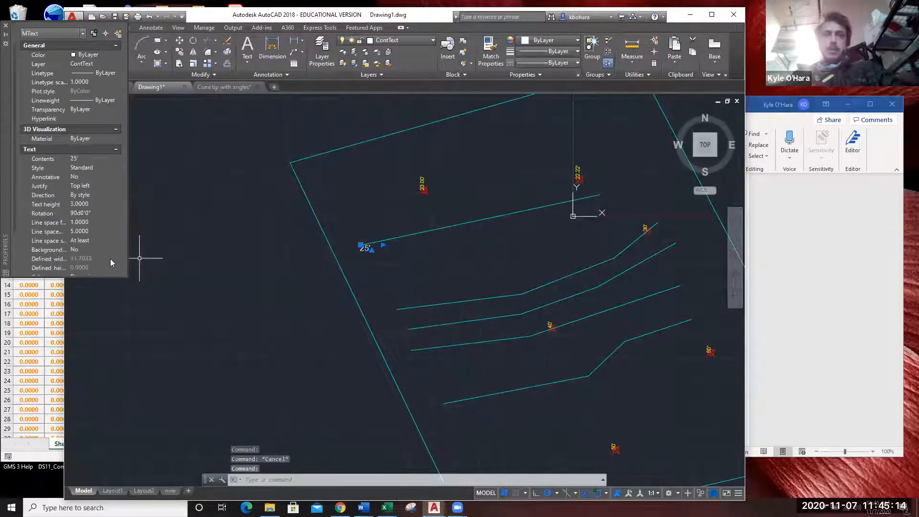
click(76, 204)
text(6)
key(Tab)
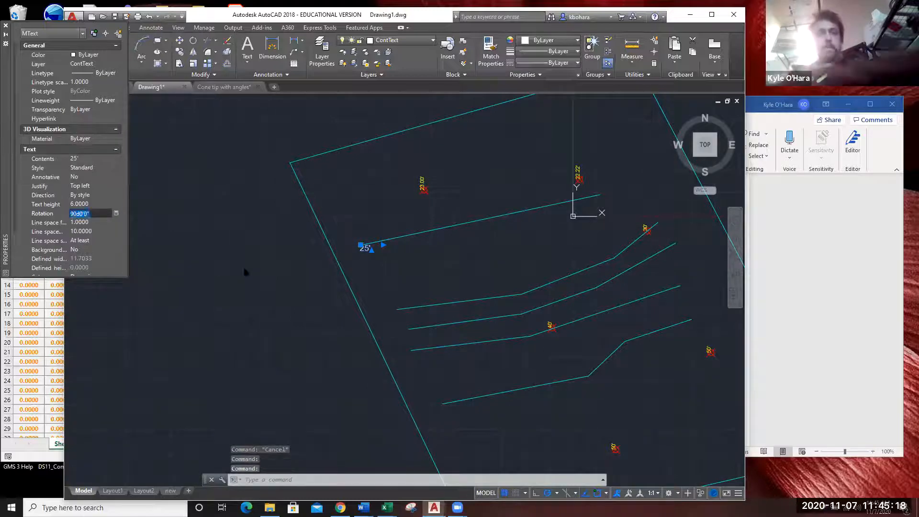
key(Escape)
Copy the 25' label and paste the copy at the west end of the second contour from the north.
mouse_move(418, 268)
middle_down()
mouse_move(372, 244)
mouse_move(339, 249)
middle_up()
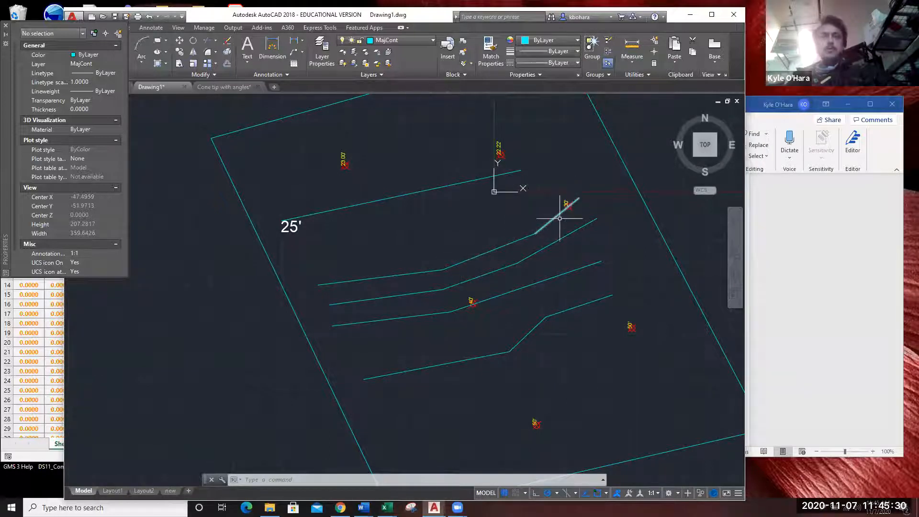
scroll(558, 211, up, 3)
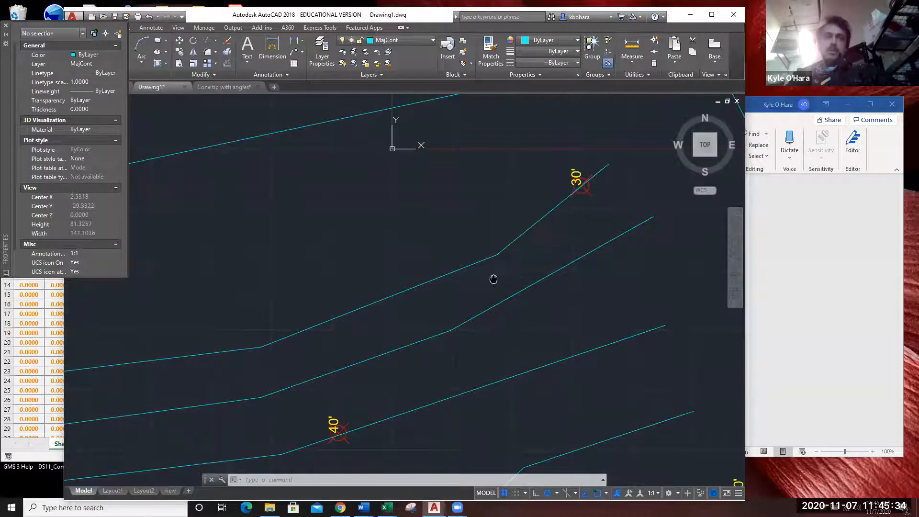
middle_drag(492, 277, 615, 252)
scroll(615, 252, down, 2)
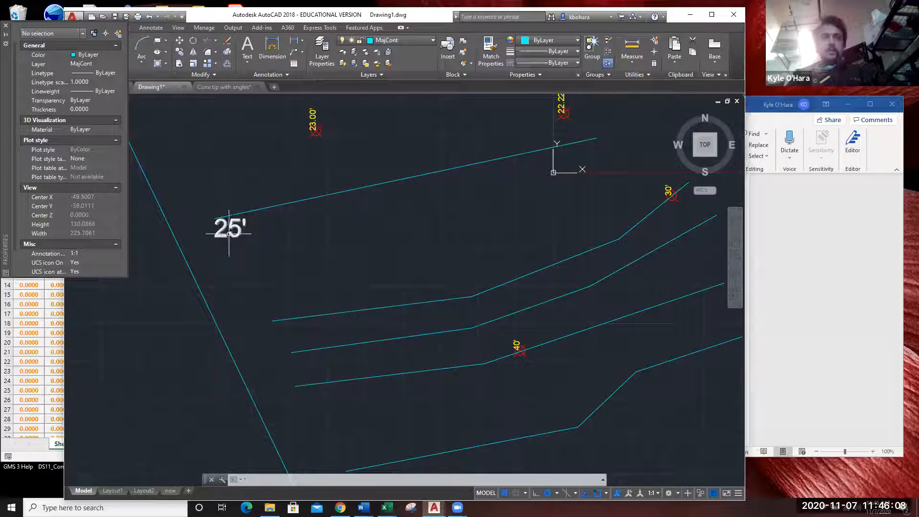
key(Escape)
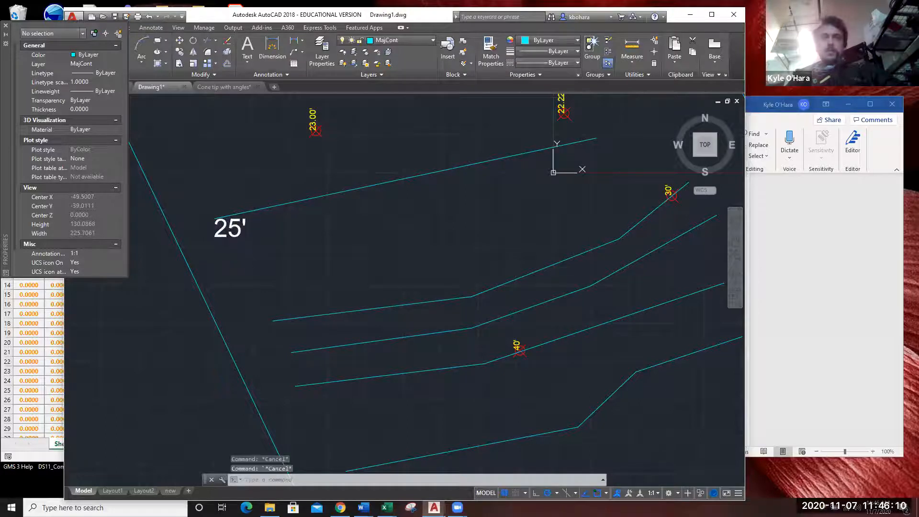
click(236, 235)
key(ctrl+c)
key(ctrl+v)
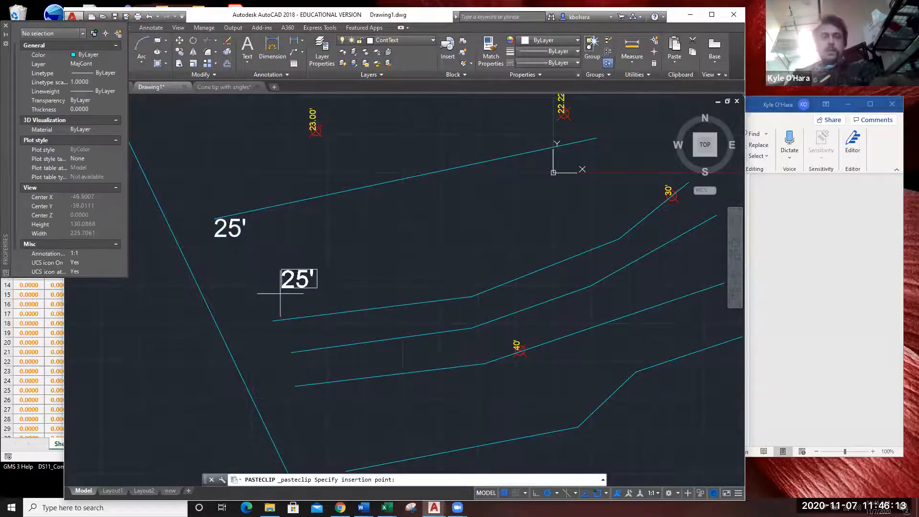
click(273, 320)
Change the text of the pasted label on the second contour to 30'.
click(281, 303)
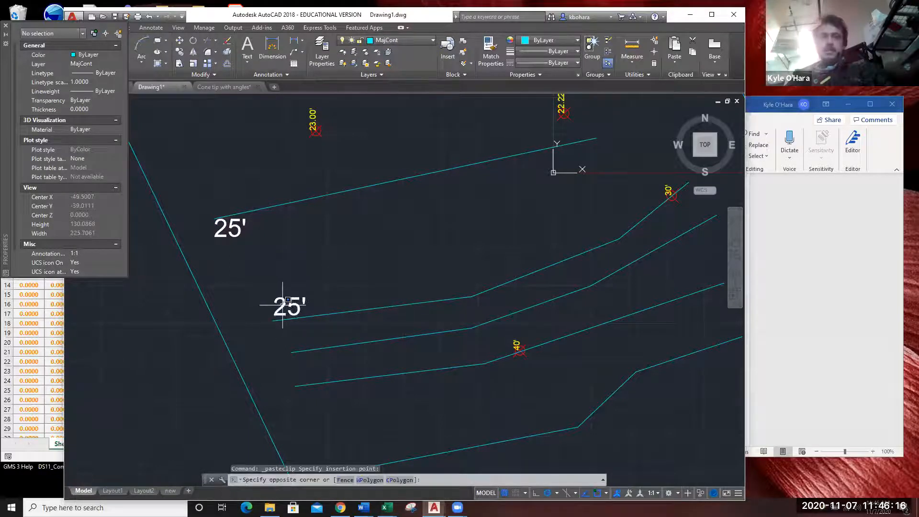
double_click(282, 306)
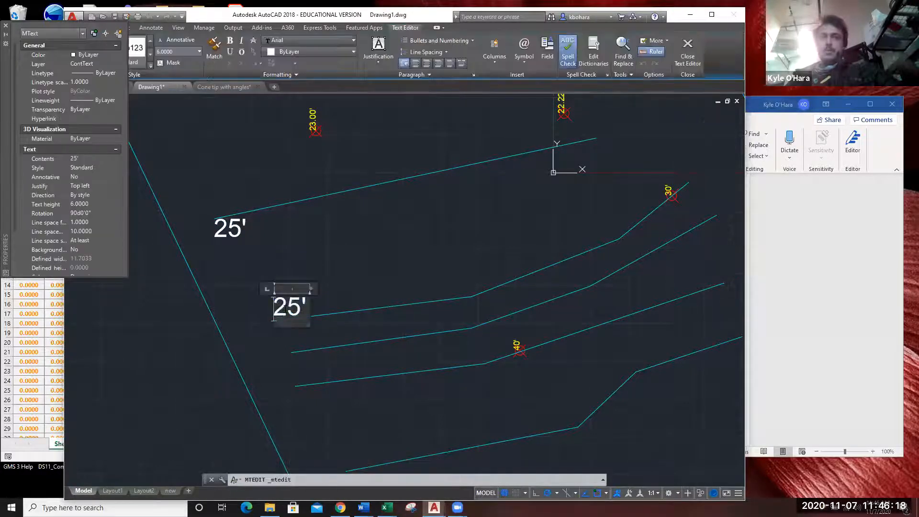
key(BackSpace)
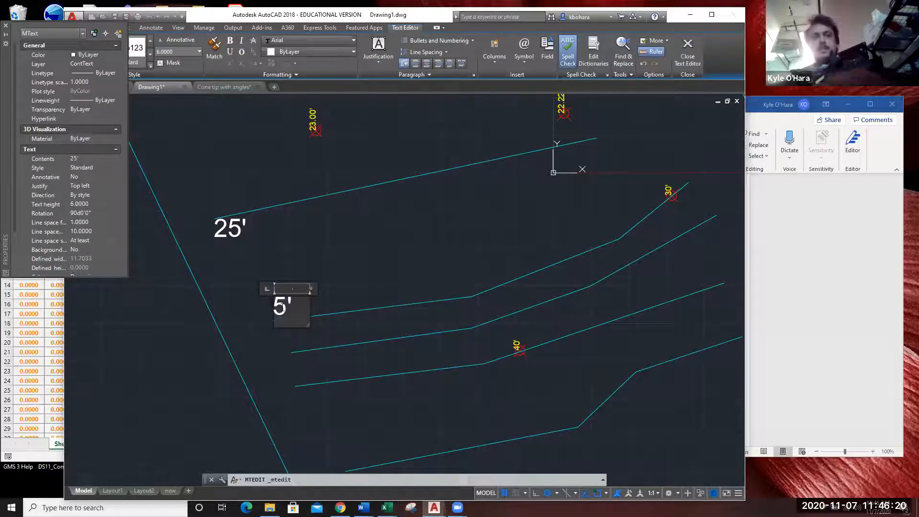
key(Delete)
text(30)
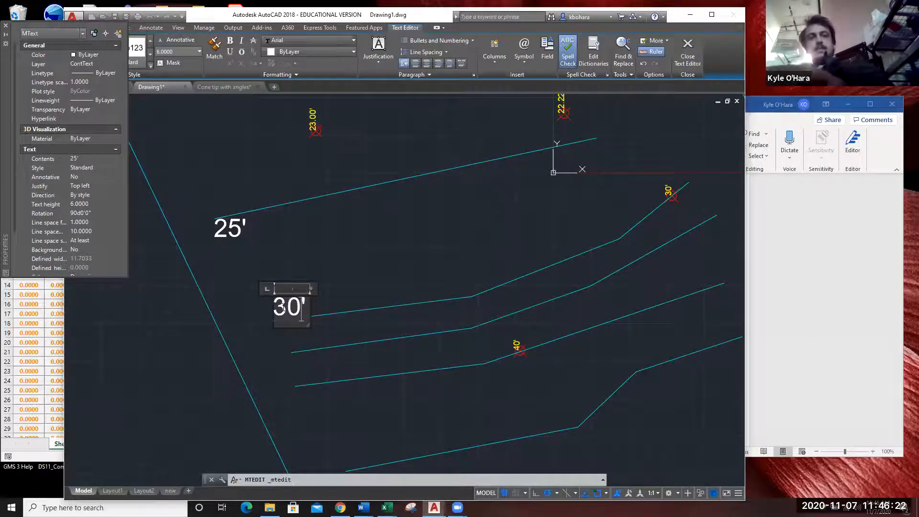
click(338, 271)
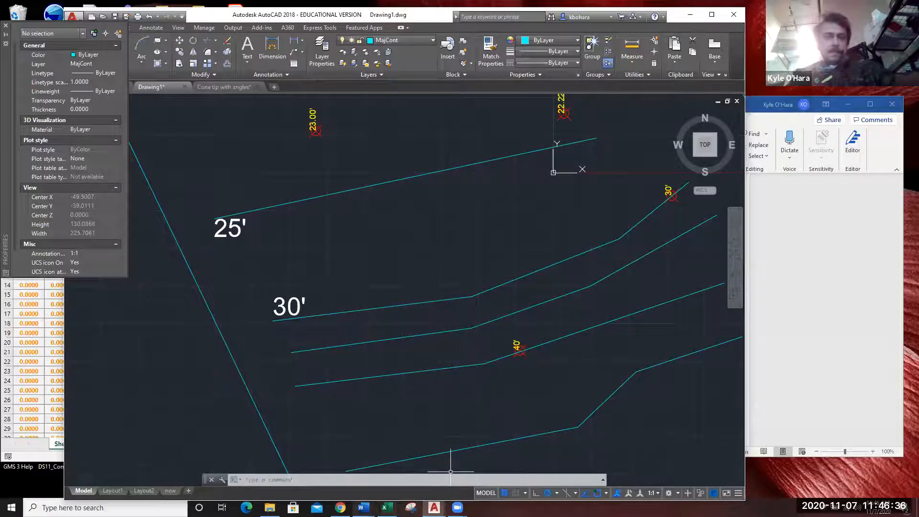
Close the properties palette and bring the full set of contours into view.
mouse_move(363, 507)
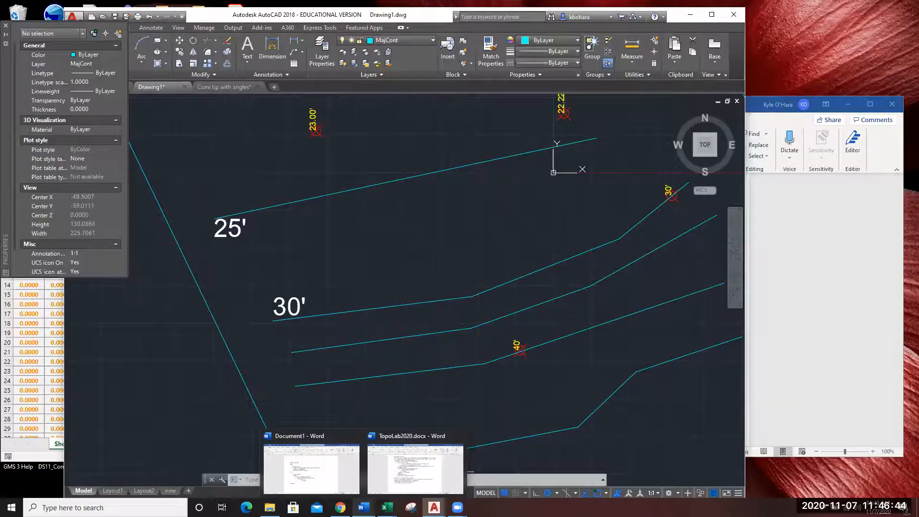
scroll(452, 397, down, 2)
middle_drag(547, 432, 484, 326)
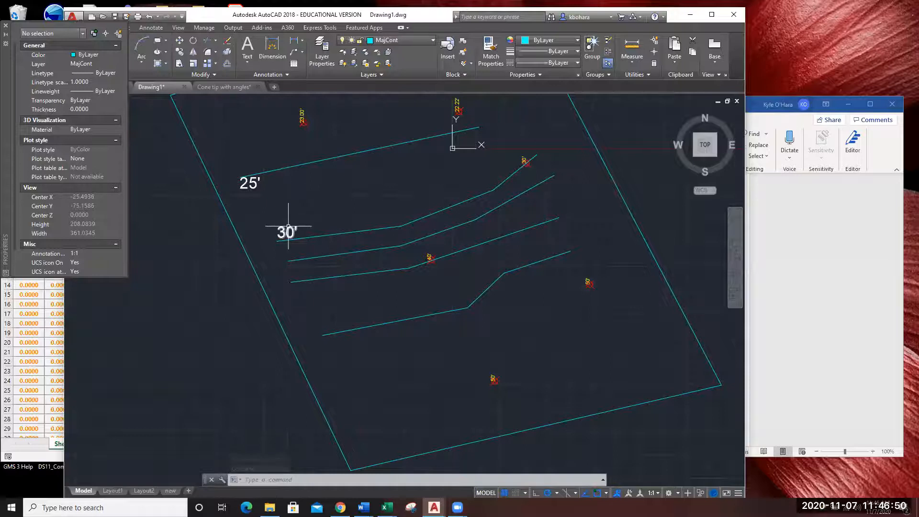
click(5, 25)
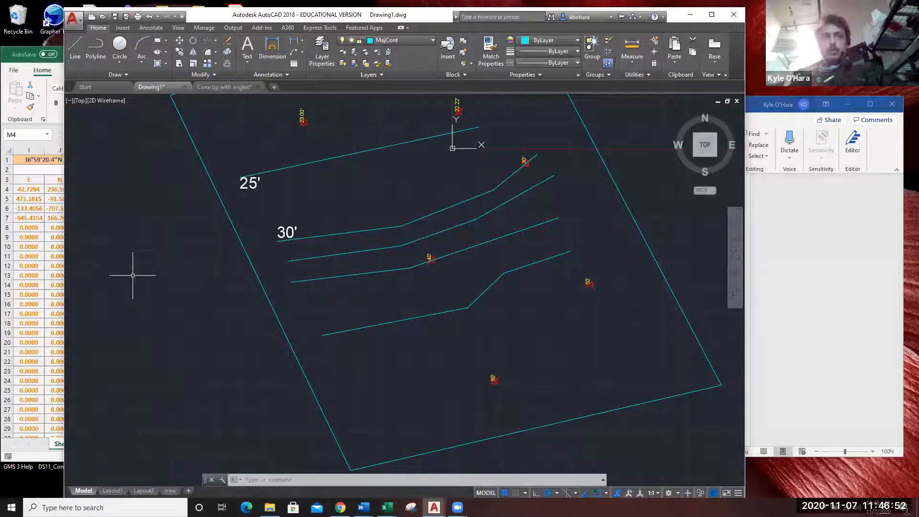
middle_drag(175, 281, 174, 363)
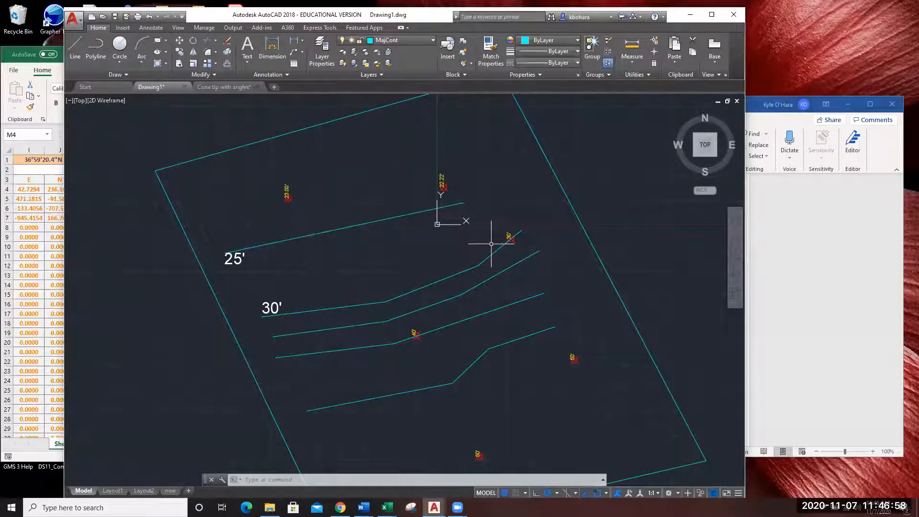
mouse_move(322, 232)
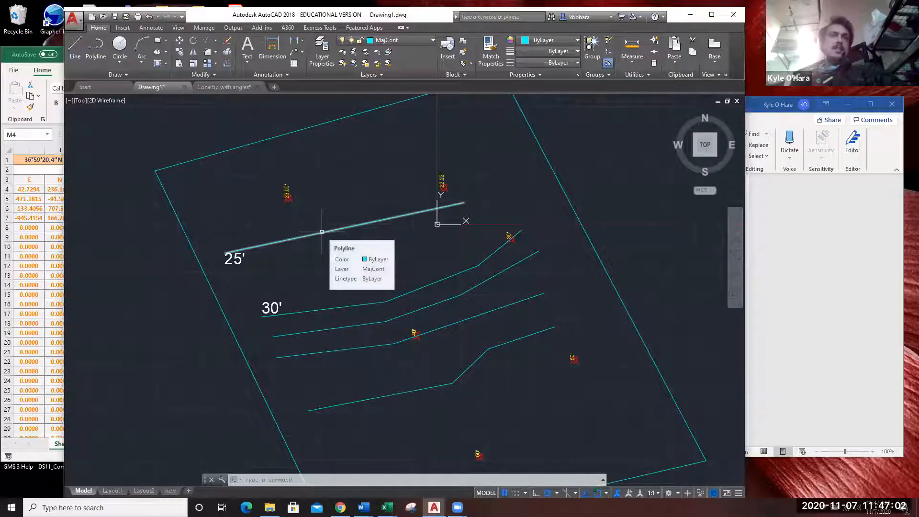
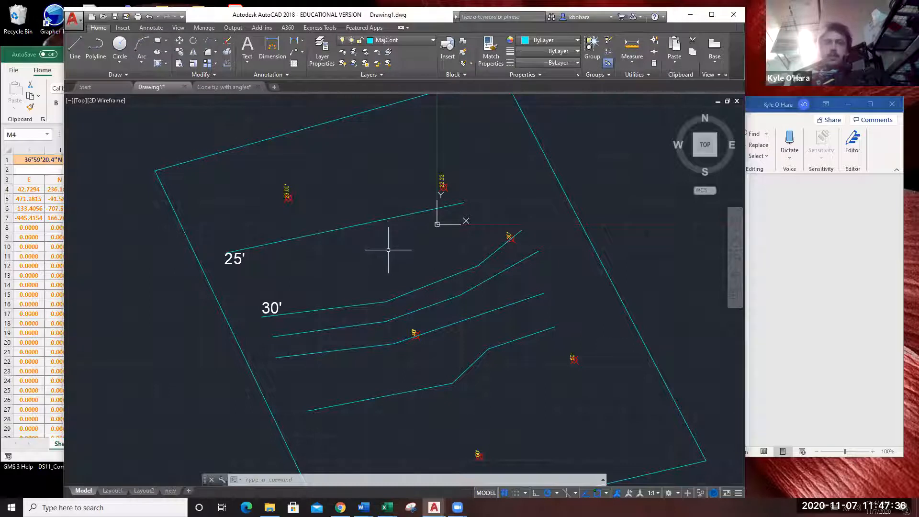
click(418, 239)
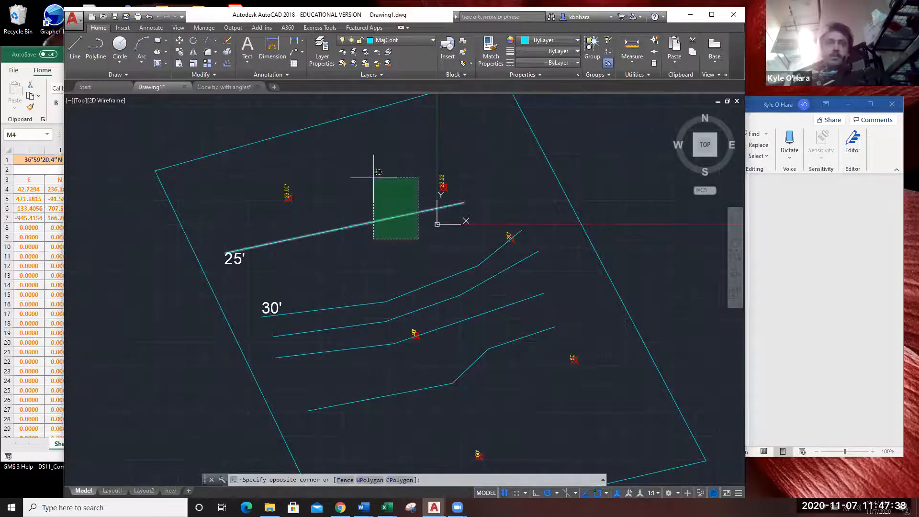
click(380, 248)
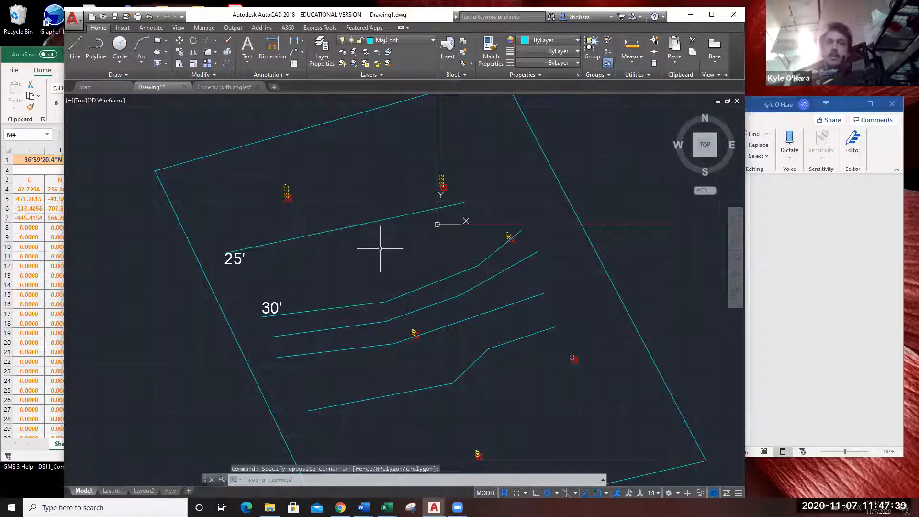
click(410, 225)
key(Escape)
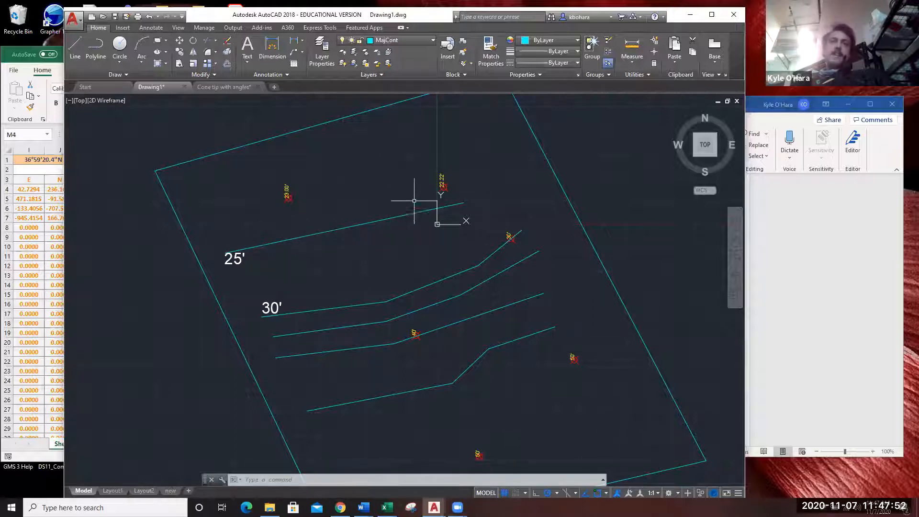
Draw a freehand six-segment polyline that loops across the 25' contour between the 23.00' and 22.22' survey points.
scroll(421, 199, up, 2)
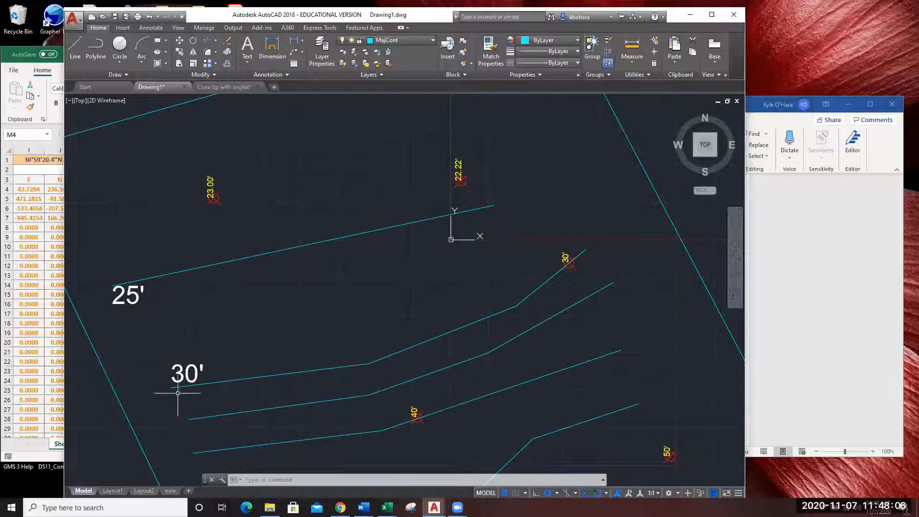
click(99, 51)
click(534, 196)
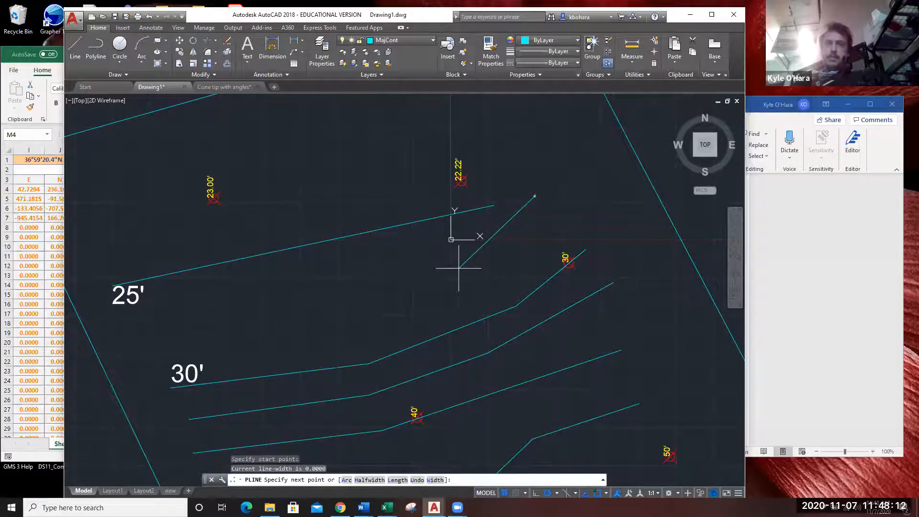
click(459, 268)
click(307, 298)
click(237, 285)
click(279, 186)
click(395, 135)
click(395, 196)
key(Escape)
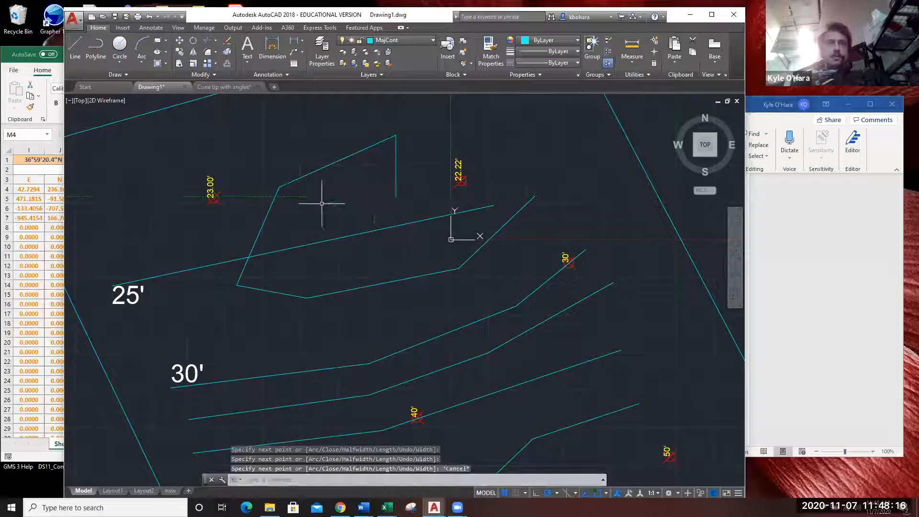
Erase the looping polyline that crosses the 25' contour.
click(318, 200)
click(267, 167)
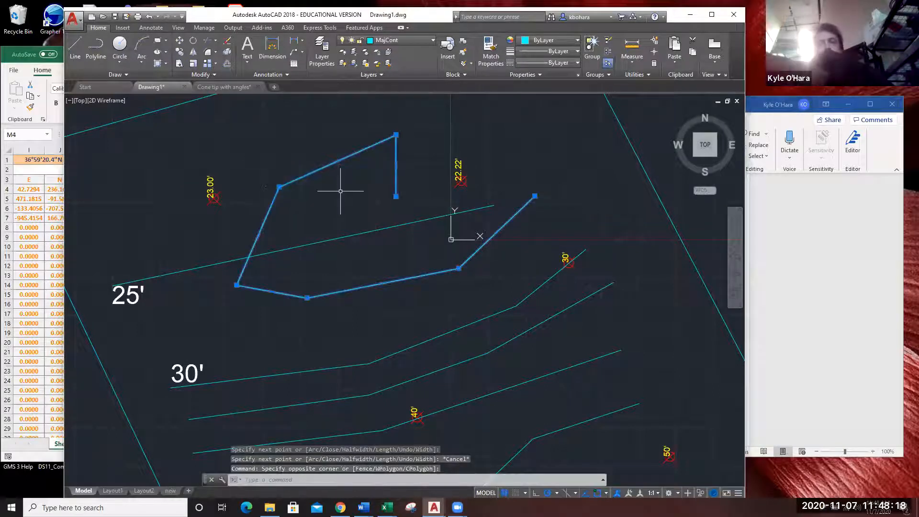
key(Delete)
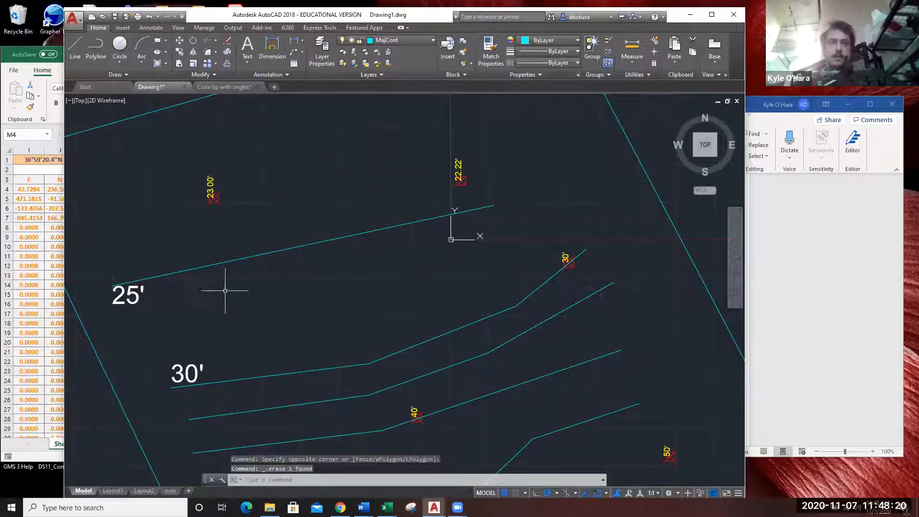
scroll(225, 290, down, 2)
middle_drag(568, 343, 598, 299)
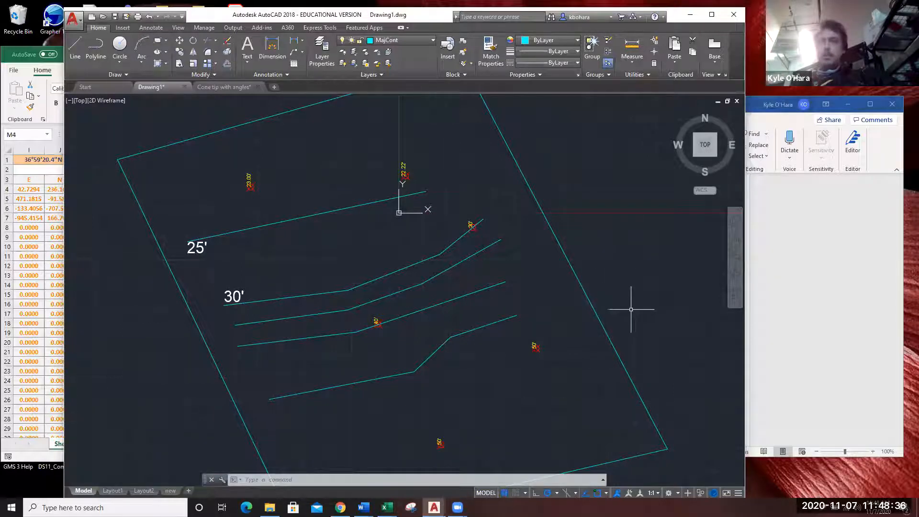
key(Escape)
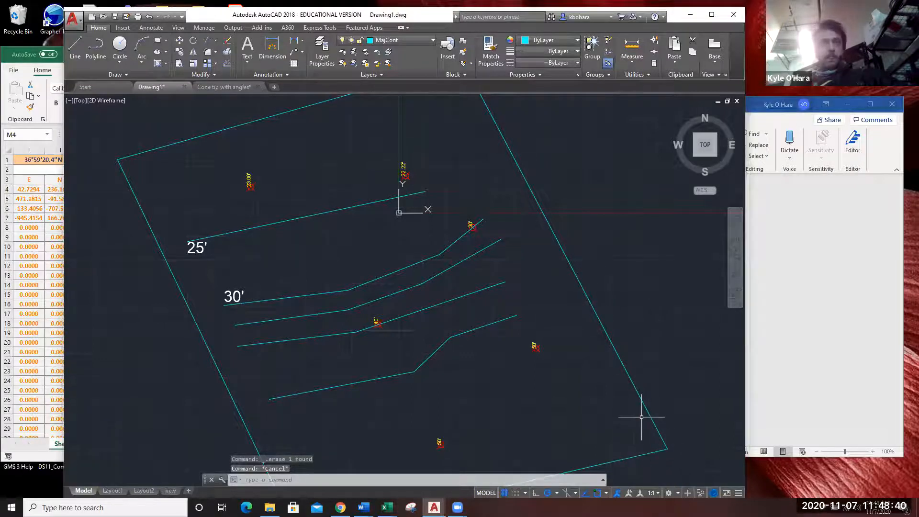
scroll(638, 365, down, 1)
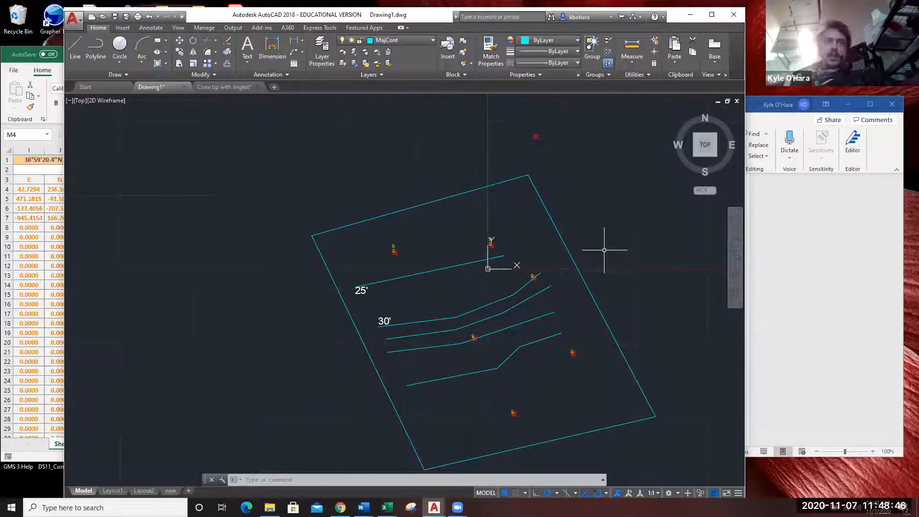
click(34, 189)
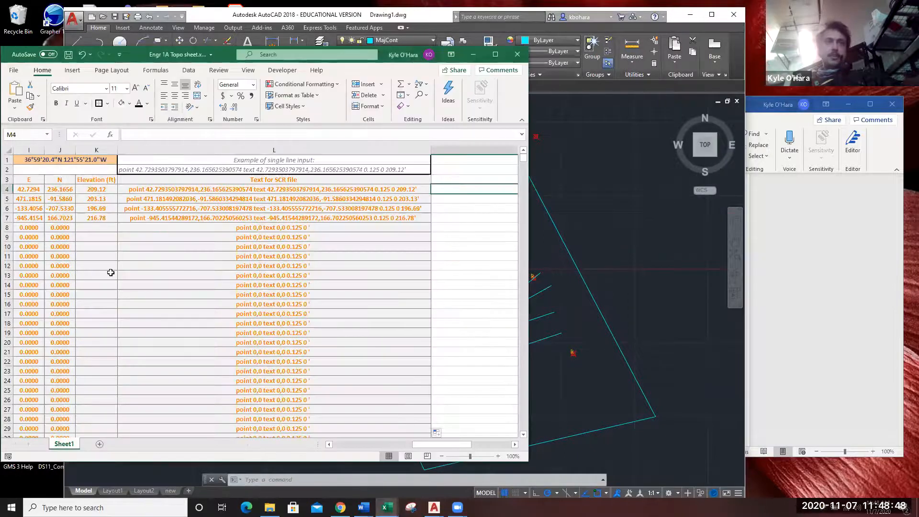
click(607, 259)
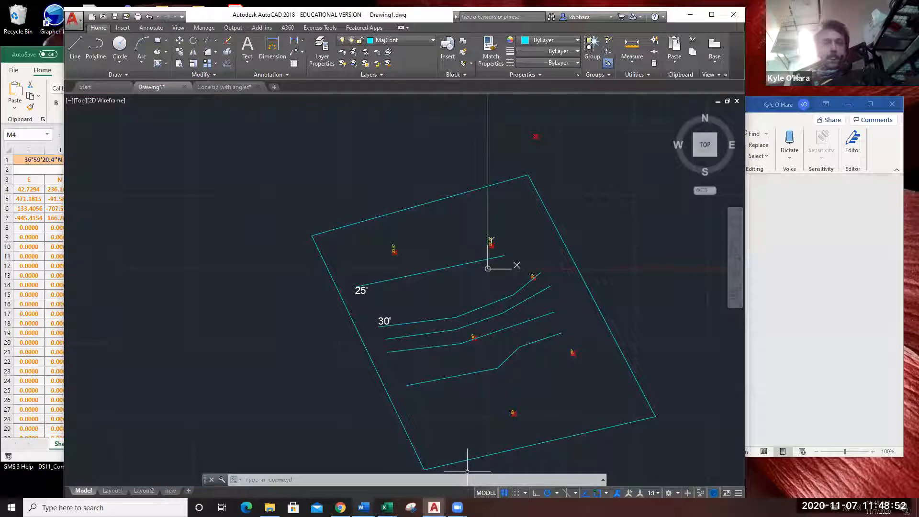
Switch to the TopoLab2020.docx document in Word, move its window over the drawing and examine the Procedure section.
mouse_move(363, 507)
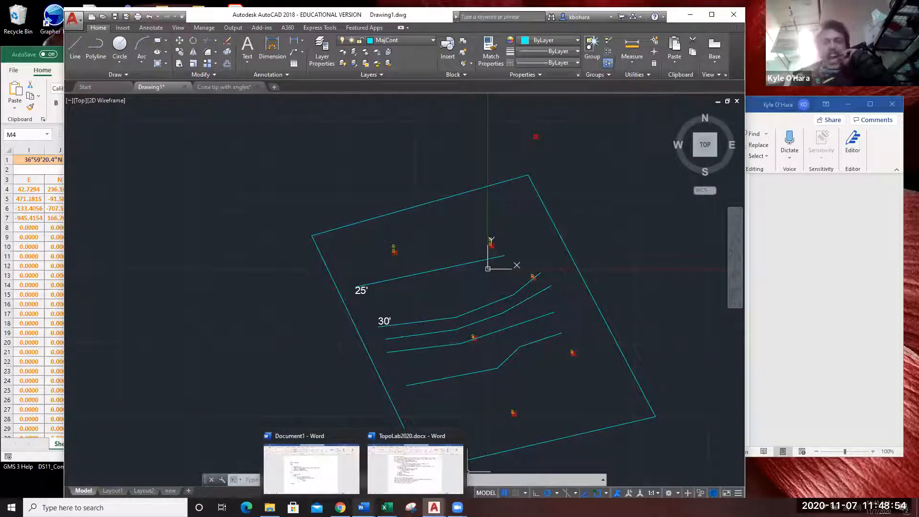
click(438, 467)
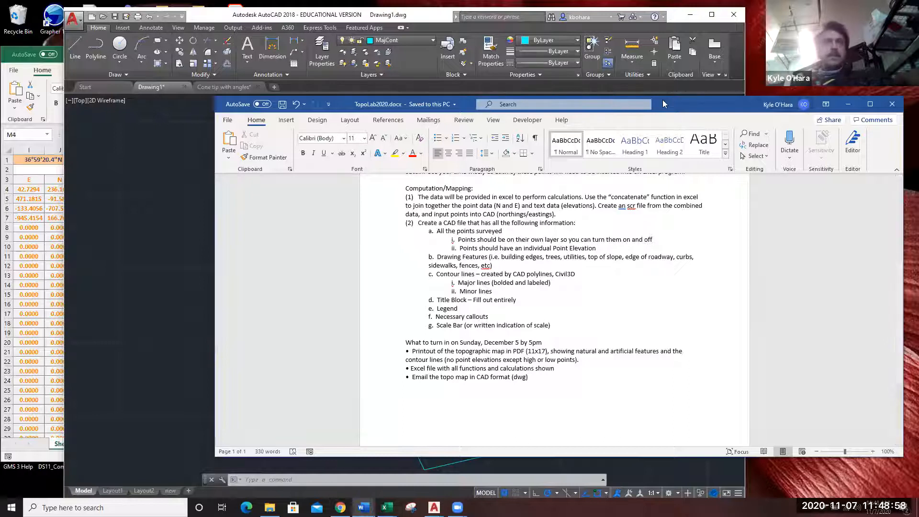
drag(662, 99, 529, 42)
scroll(321, 262, up, 5)
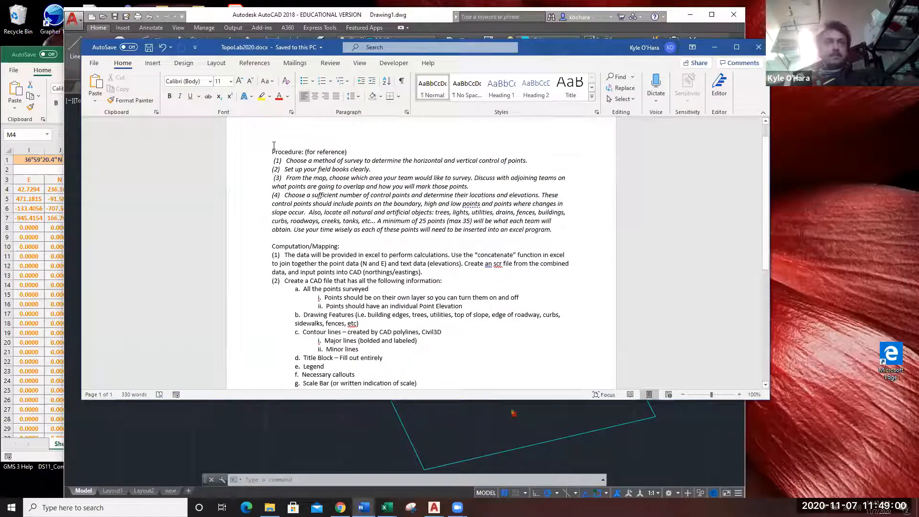
drag(269, 150, 582, 228)
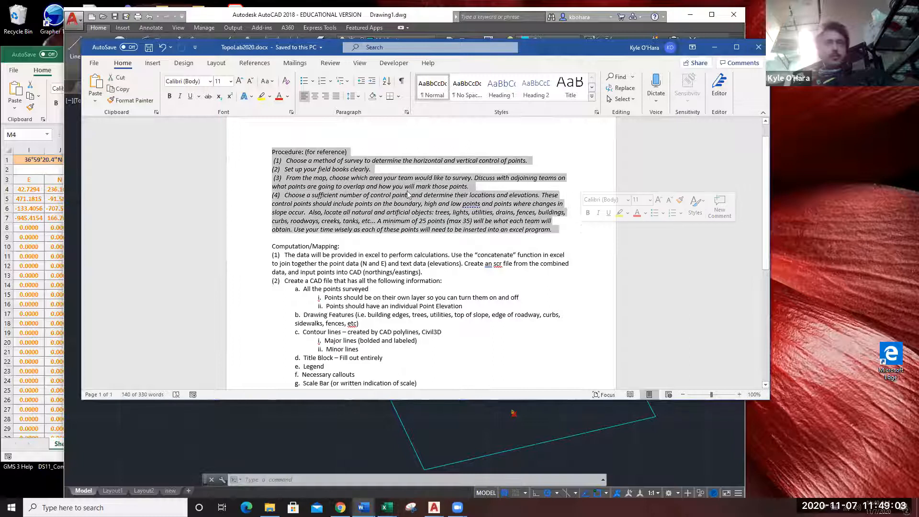
click(293, 194)
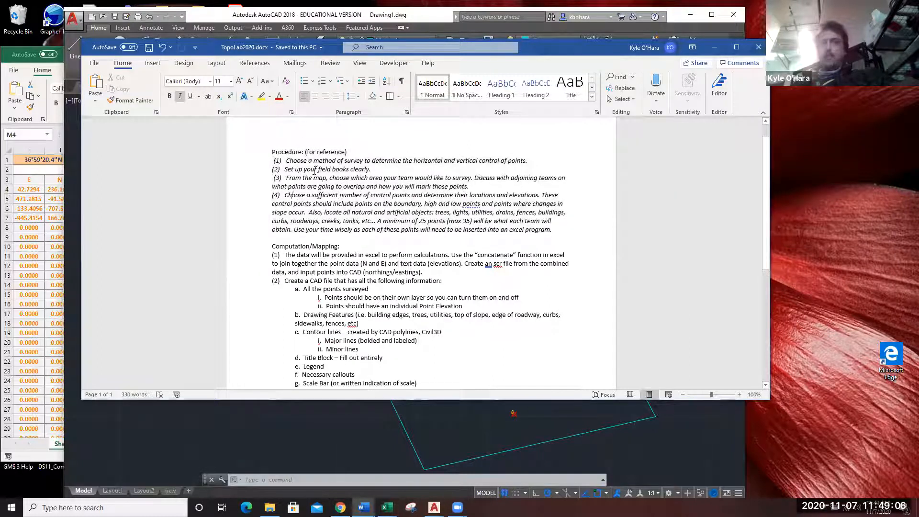
scroll(329, 236, down, 4)
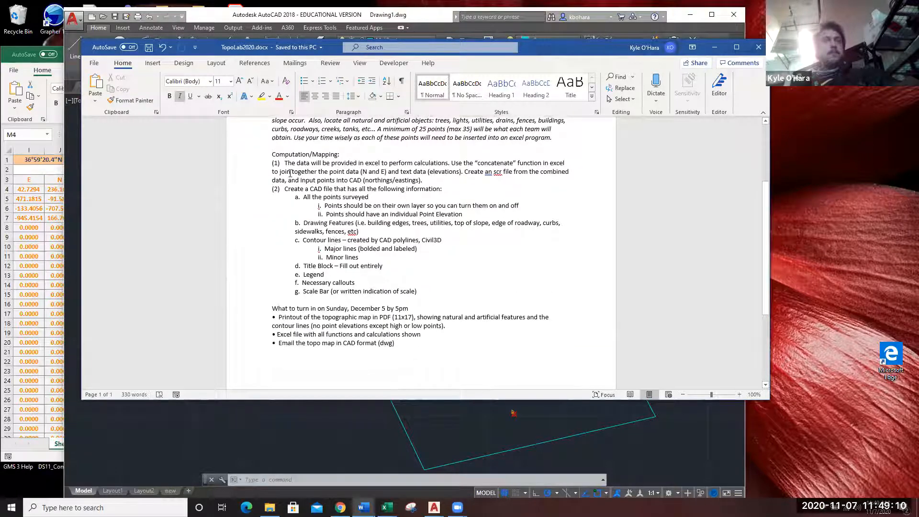
Examine item (1) under Computation/Mapping on concatenating point and elevation data in Excel and creating the scr file.
drag(271, 154, 452, 299)
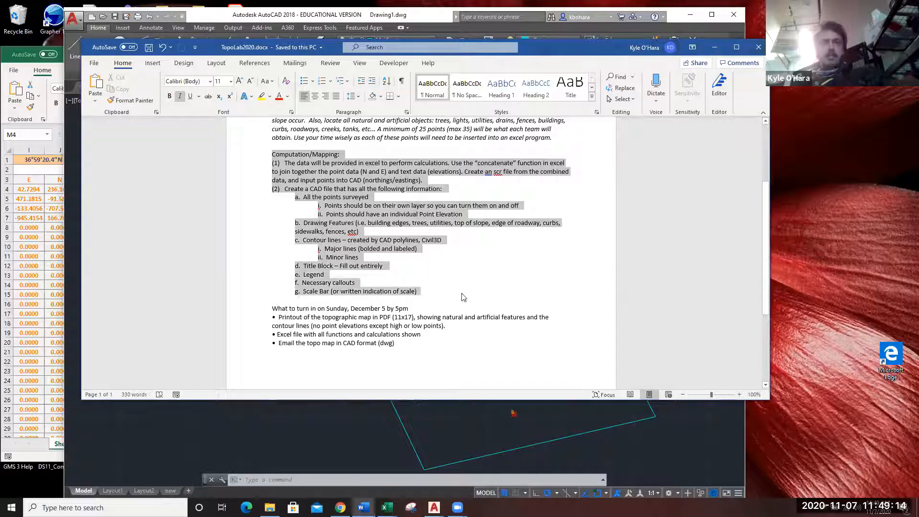
click(367, 214)
drag(279, 163, 482, 161)
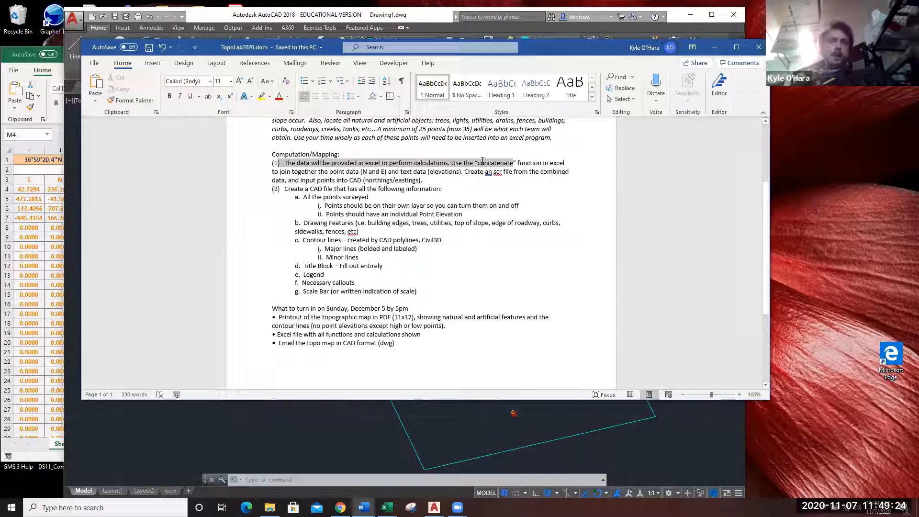
drag(521, 163, 521, 163)
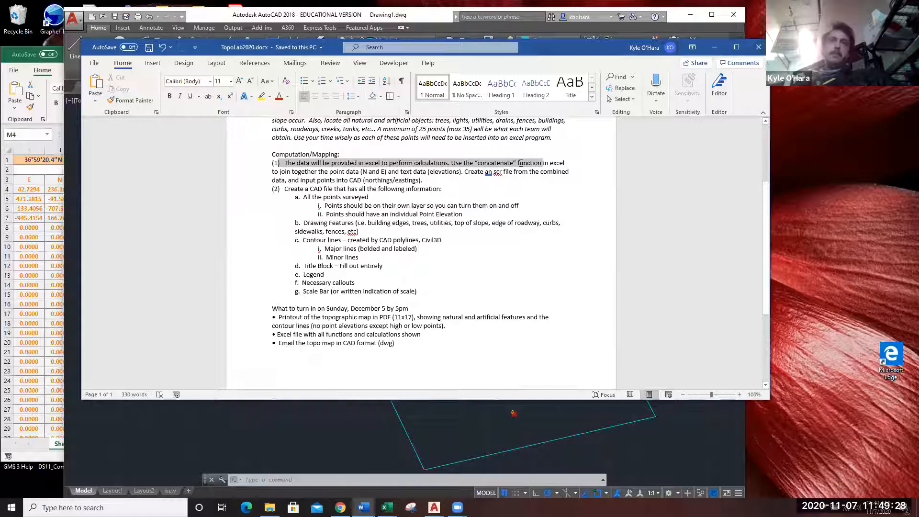
click(541, 172)
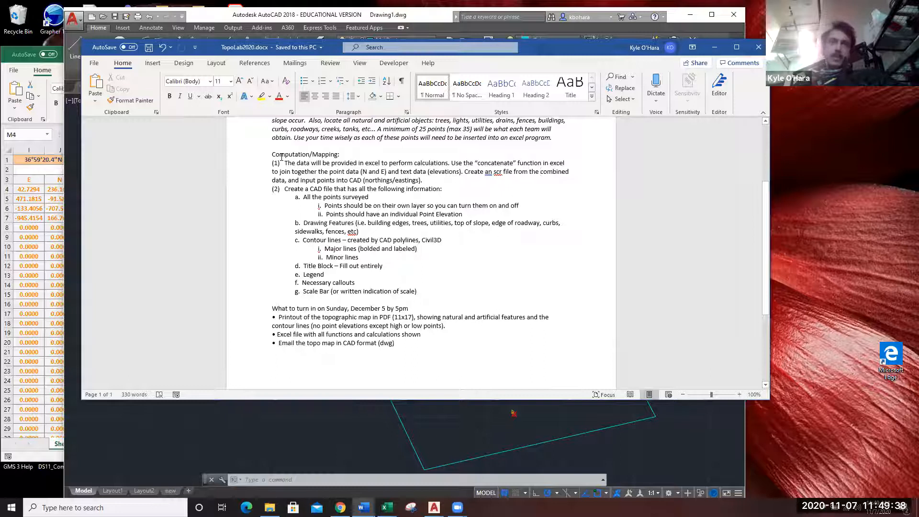
drag(280, 171, 316, 172)
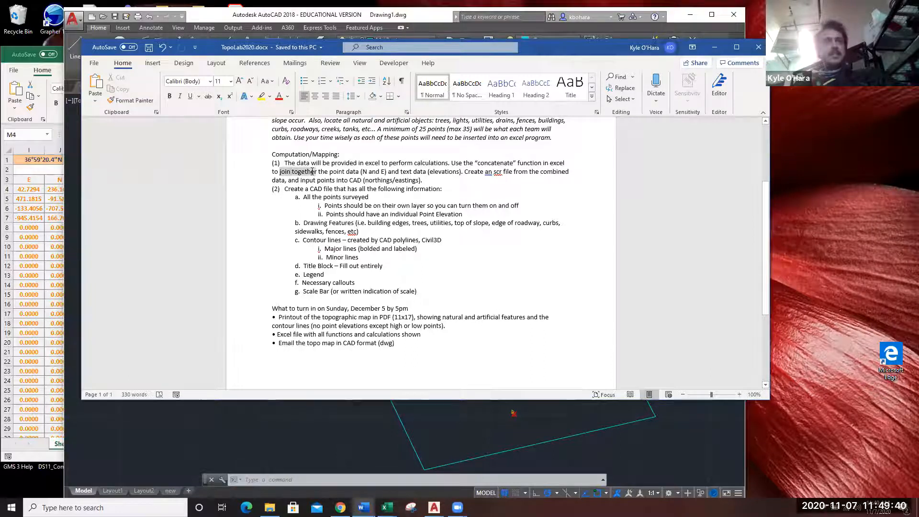
click(380, 174)
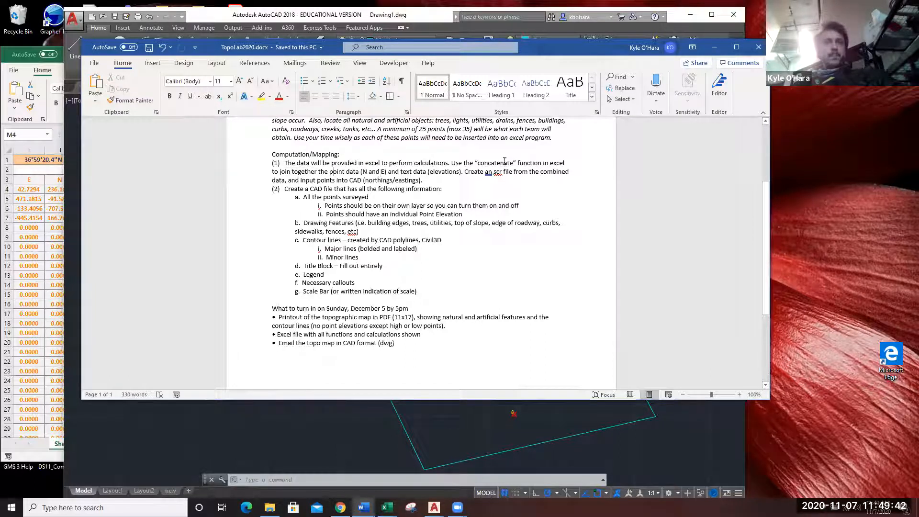
drag(428, 162, 544, 165)
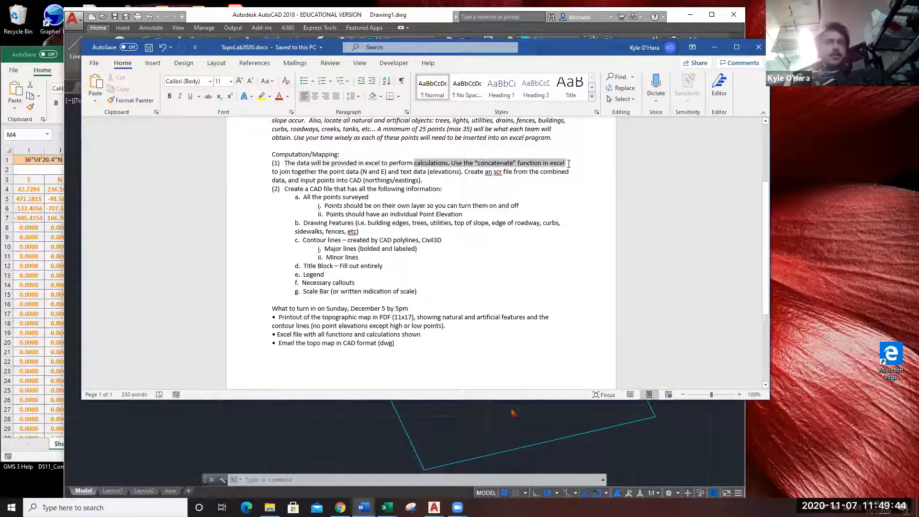
drag(280, 171, 461, 173)
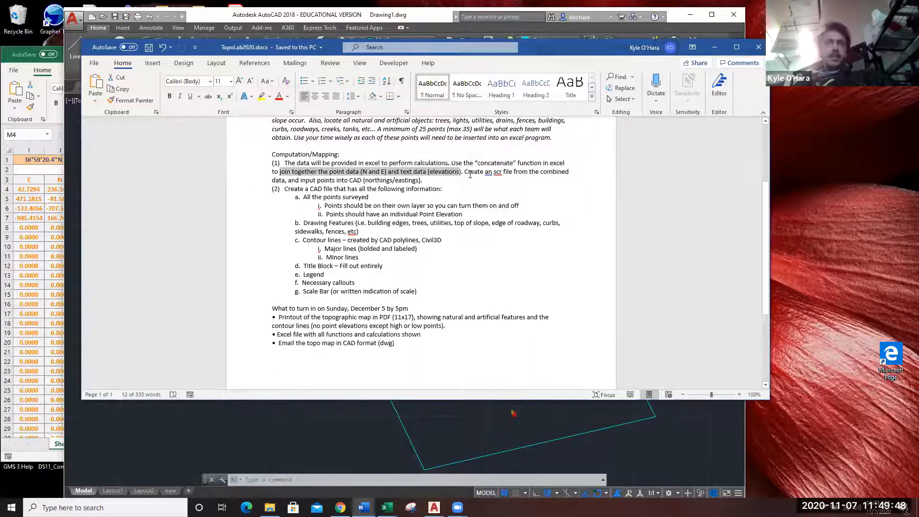
click(470, 175)
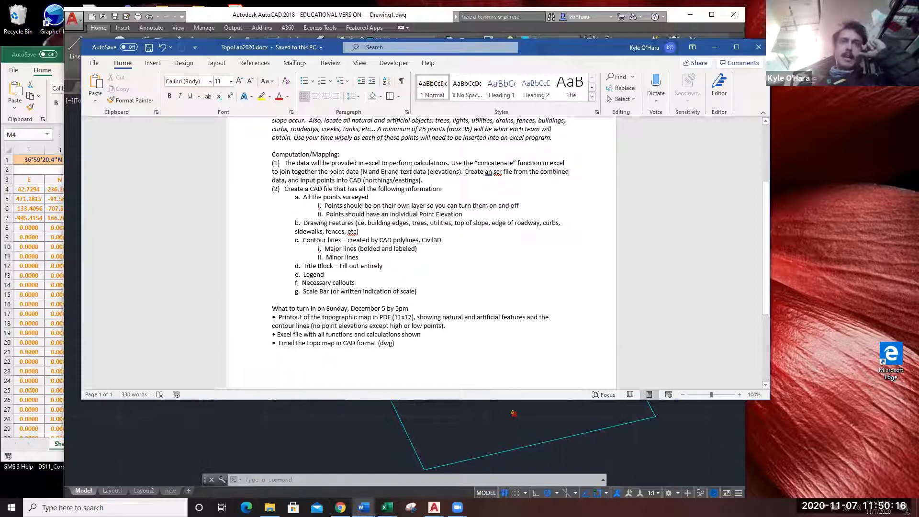
drag(332, 163, 434, 181)
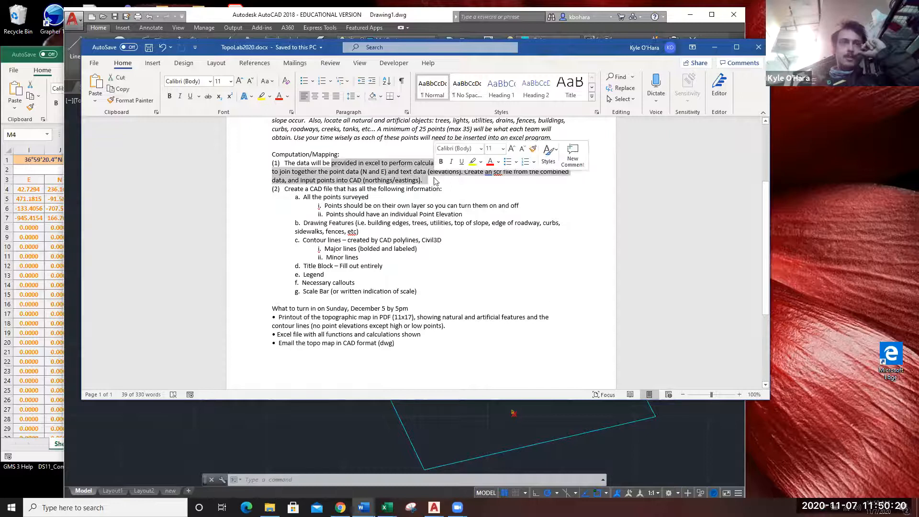
click(434, 205)
Append ", in it's own layer" to the requirement that points should have an individual Point Elevation.
drag(302, 192, 436, 191)
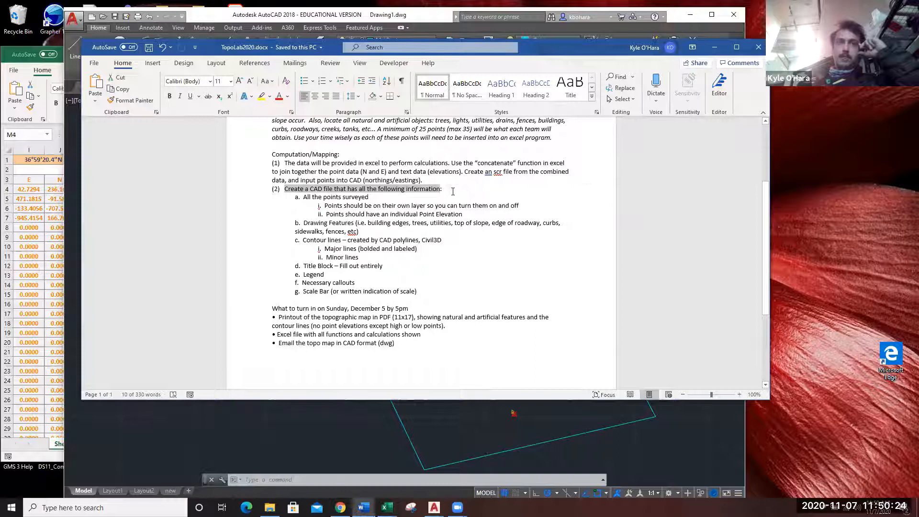
click(445, 189)
drag(304, 196, 520, 206)
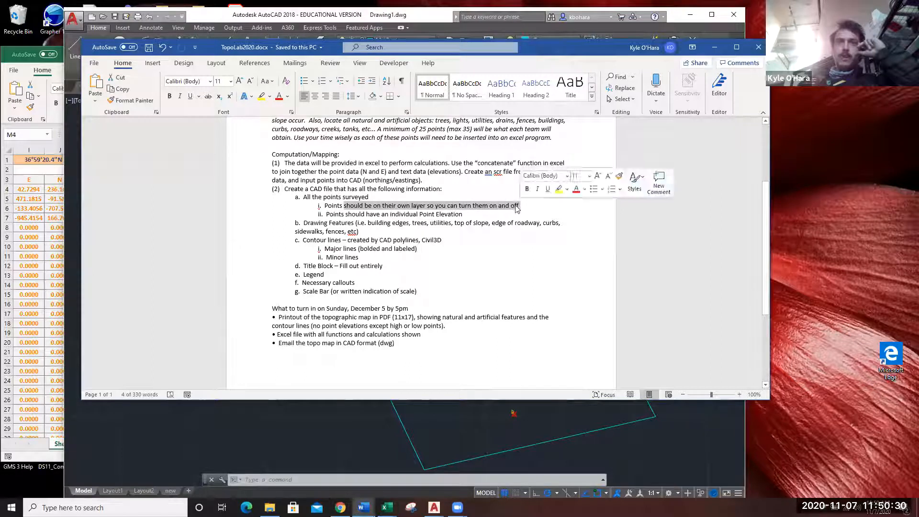
drag(326, 215, 471, 215)
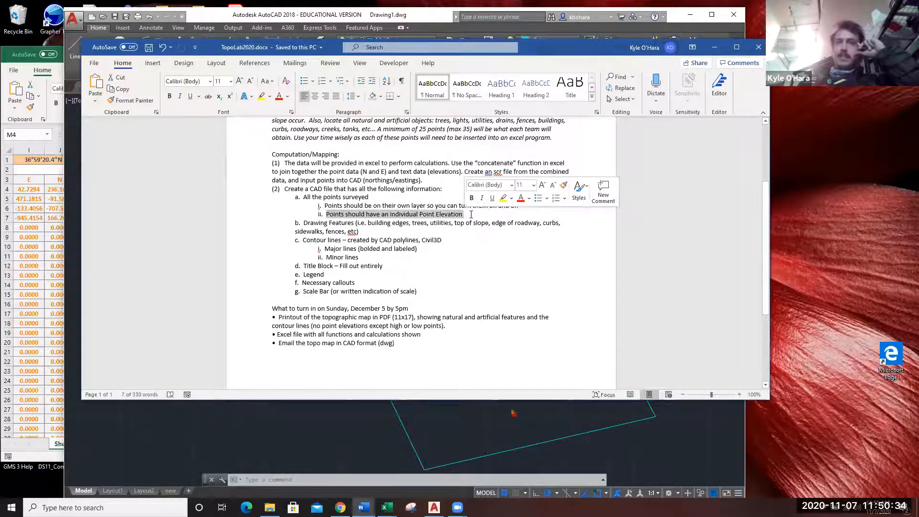
click(470, 216)
text(, in it)
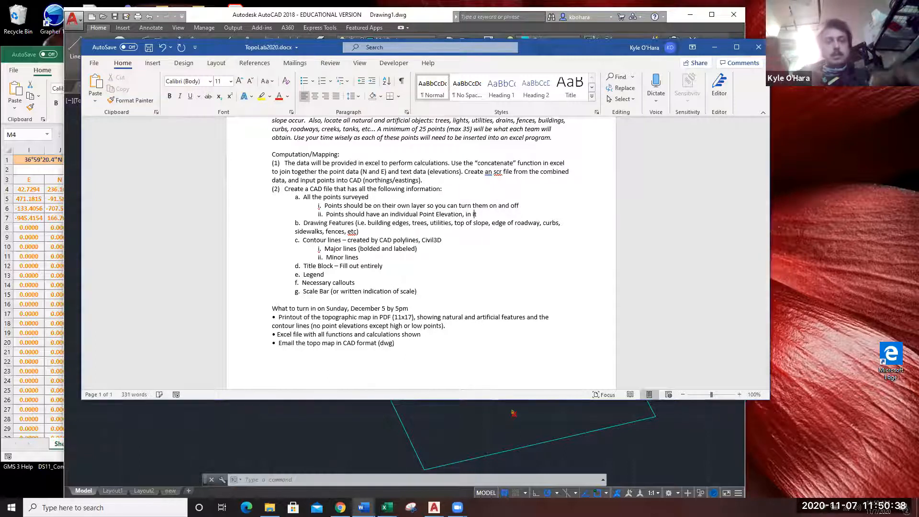
text('s own layer)
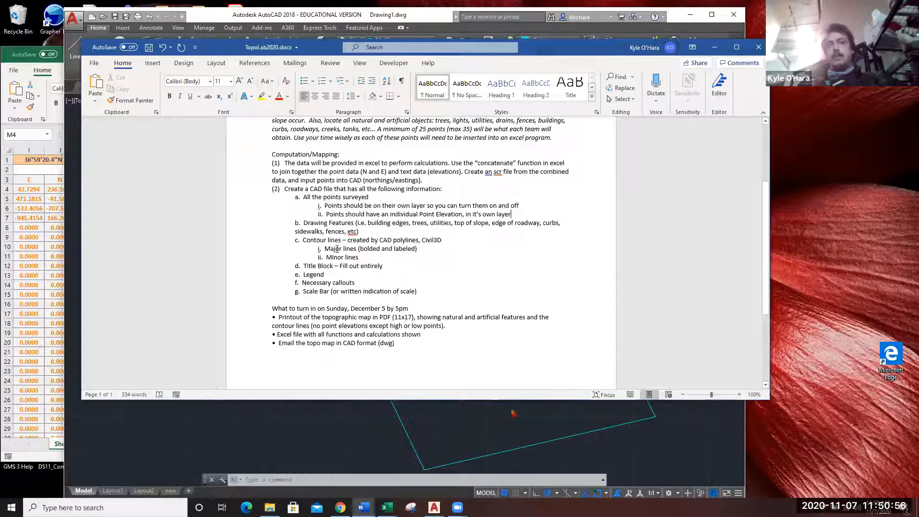
Examine item c on contour lines, covering creation by CAD polylines or Civil3D and the major and minor line requirements.
drag(298, 240, 447, 241)
click(447, 235)
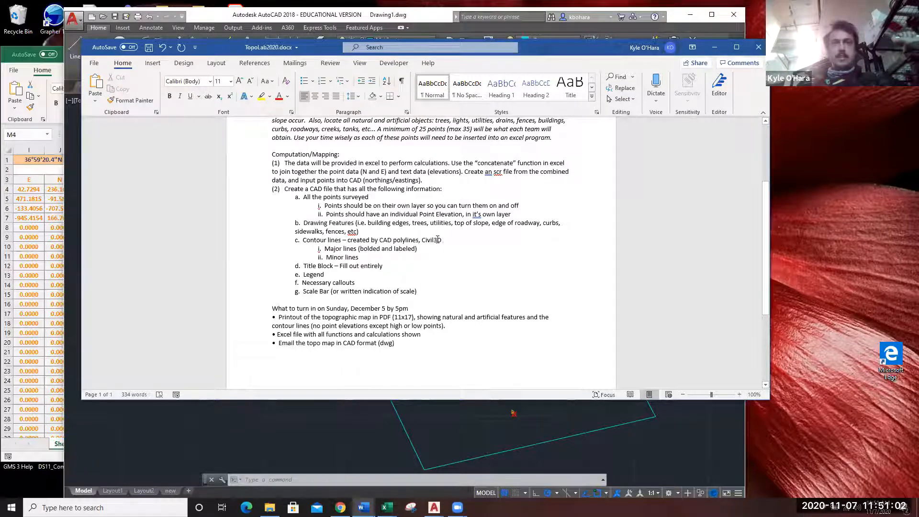
drag(435, 240, 452, 240)
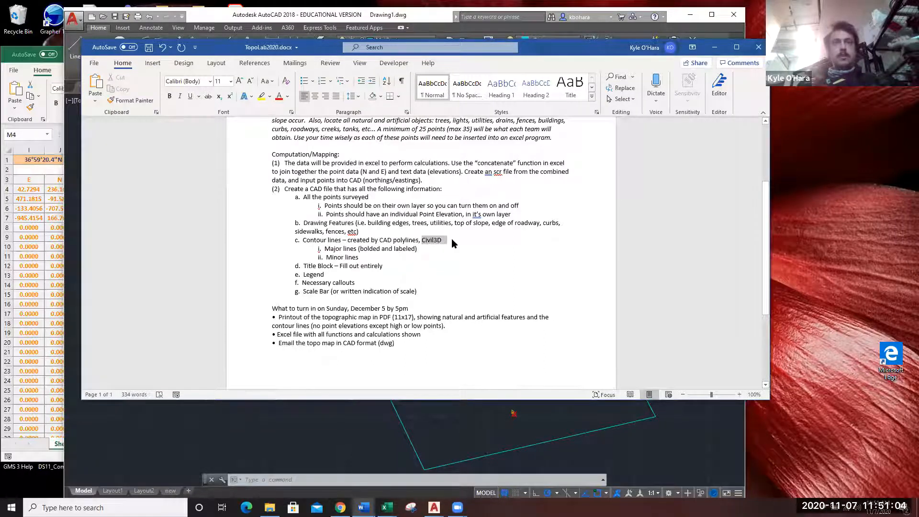
click(454, 241)
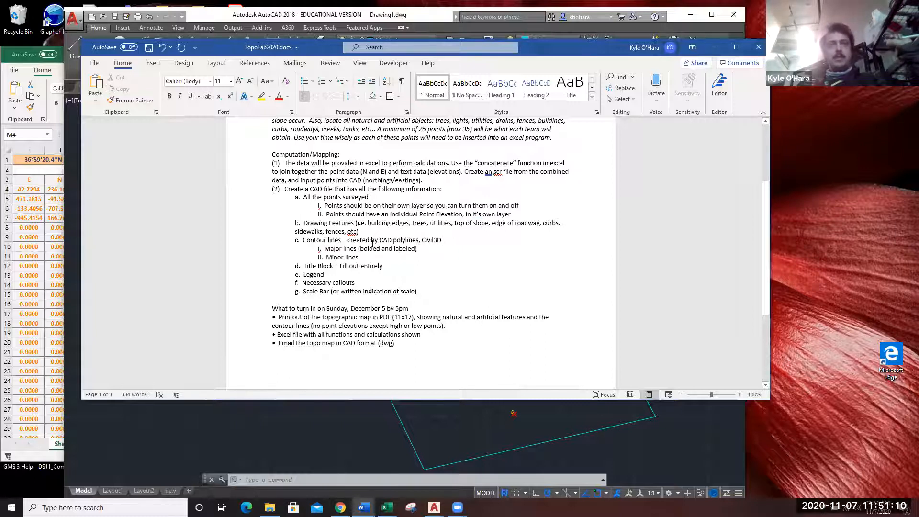
drag(348, 240, 418, 240)
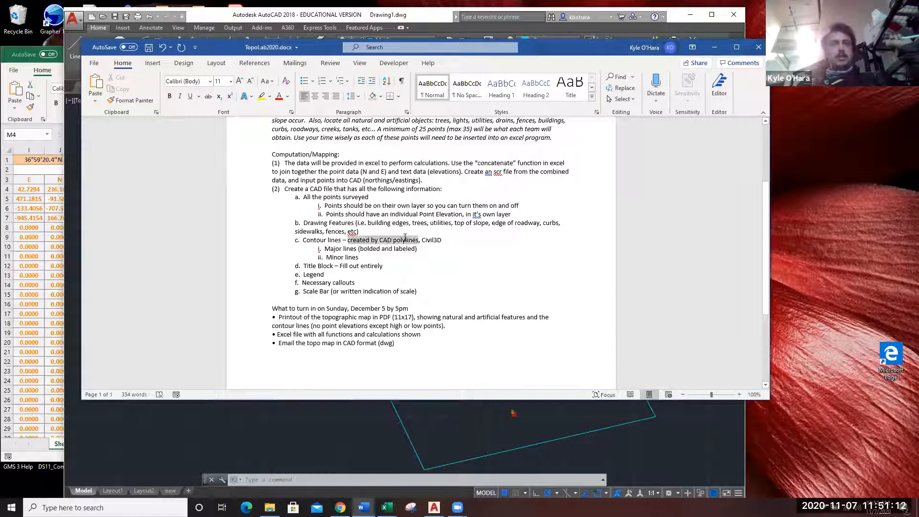
click(384, 249)
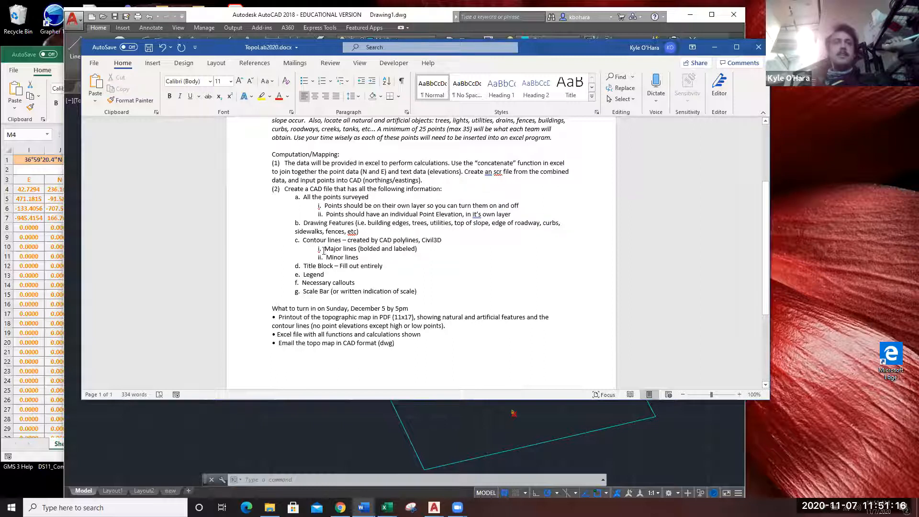
drag(324, 248, 416, 248)
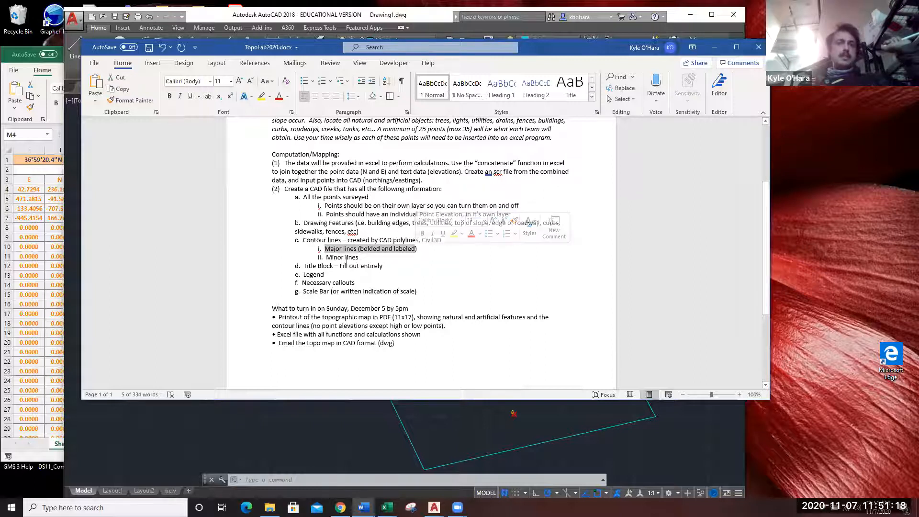
drag(326, 258, 364, 258)
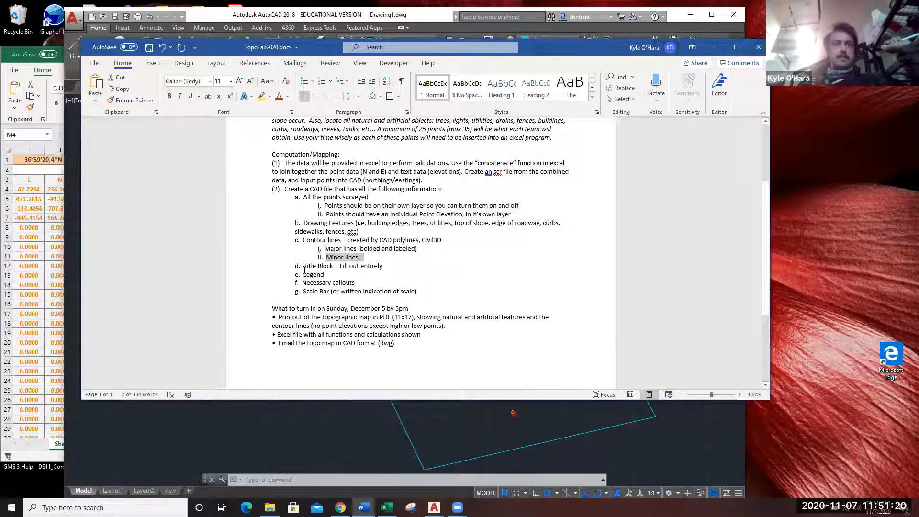
Examine items d to g of the CAD file requirements, covering the title block, legend, necessary callouts and scale bar.
drag(305, 266, 390, 263)
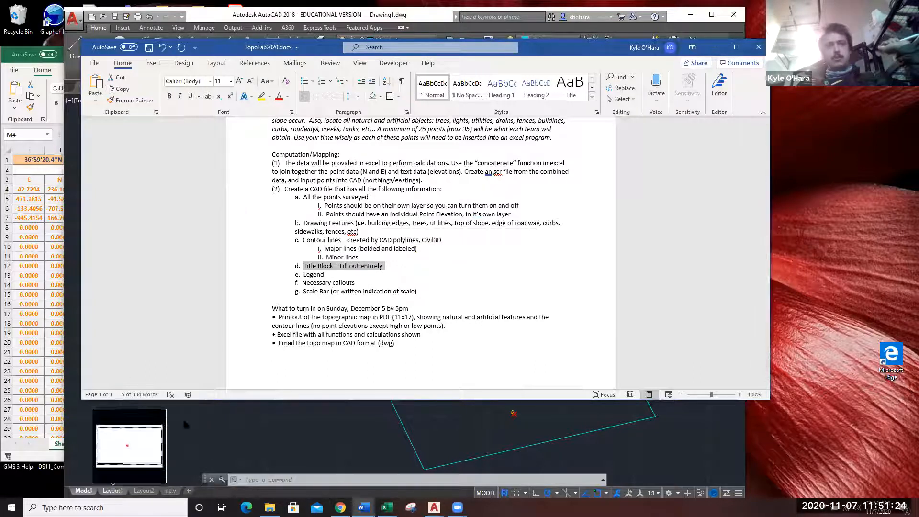
double_click(307, 274)
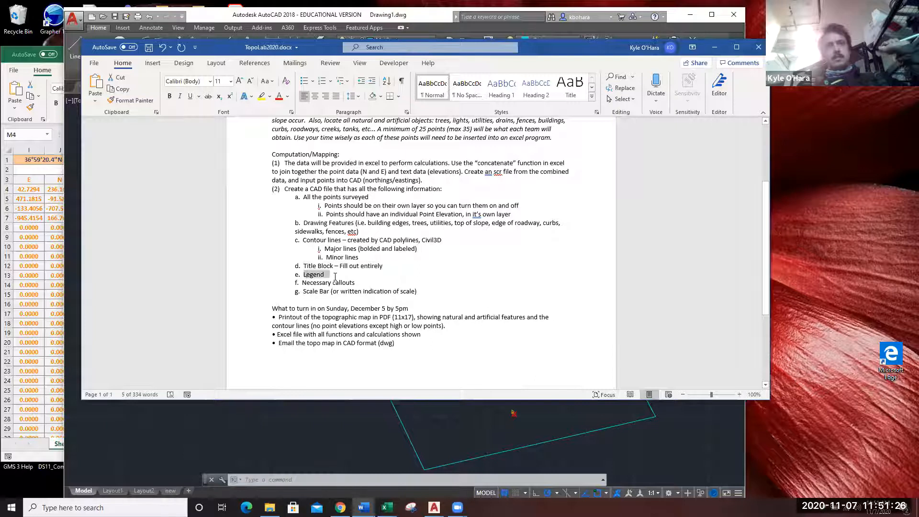
drag(302, 283, 364, 285)
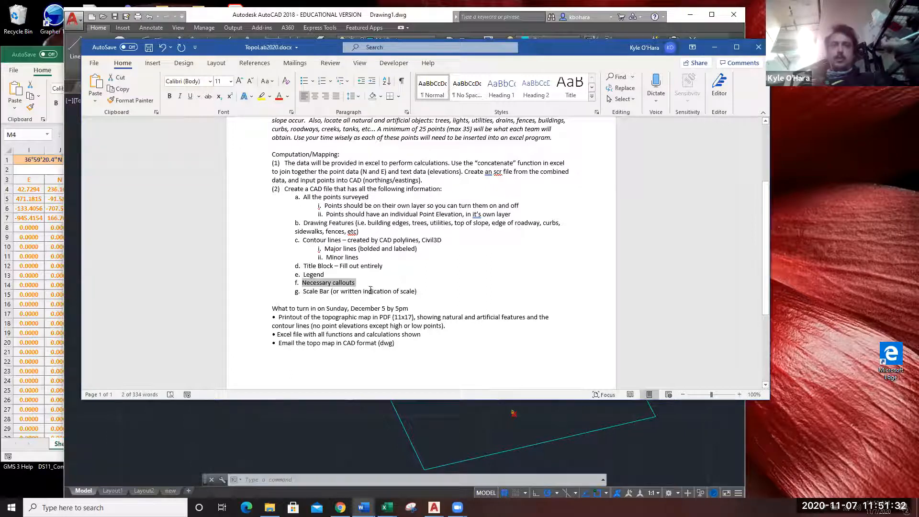
triple_click(322, 296)
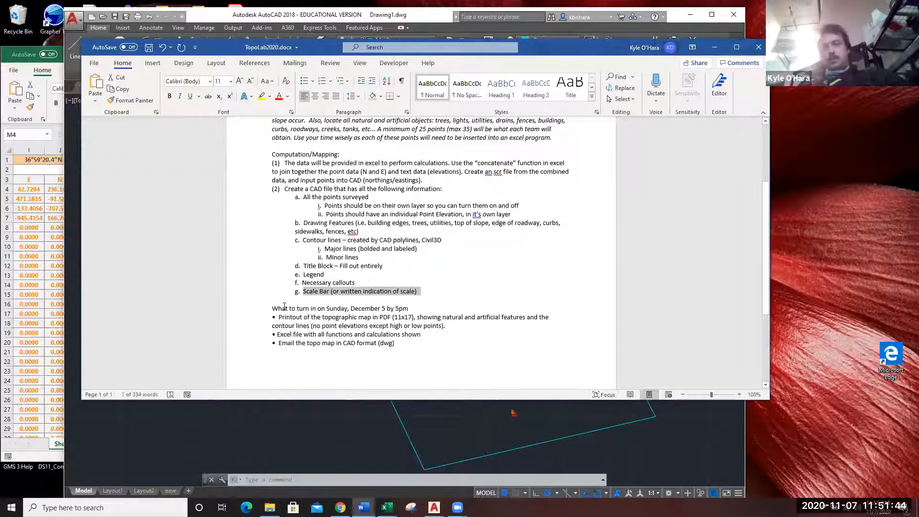
Check the system calendar and change the day in the "What to turn in" deadline to December 7.
click(877, 508)
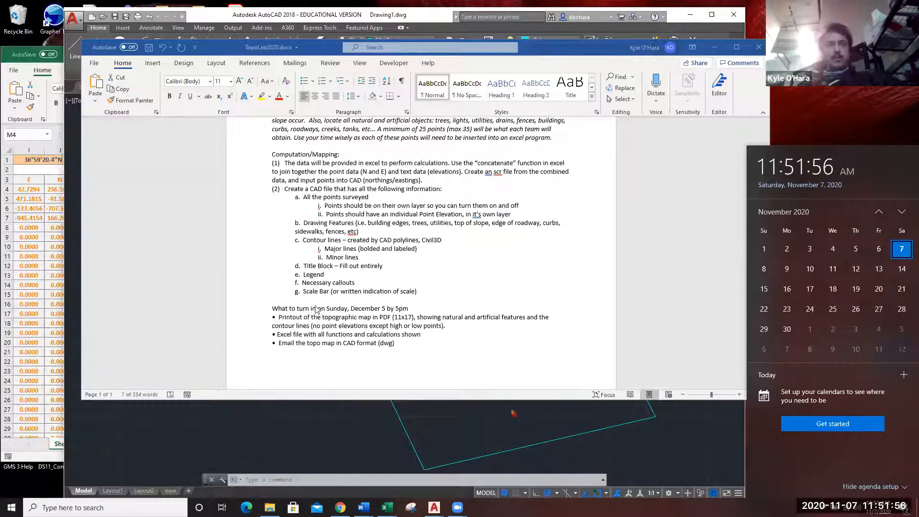
click(389, 308)
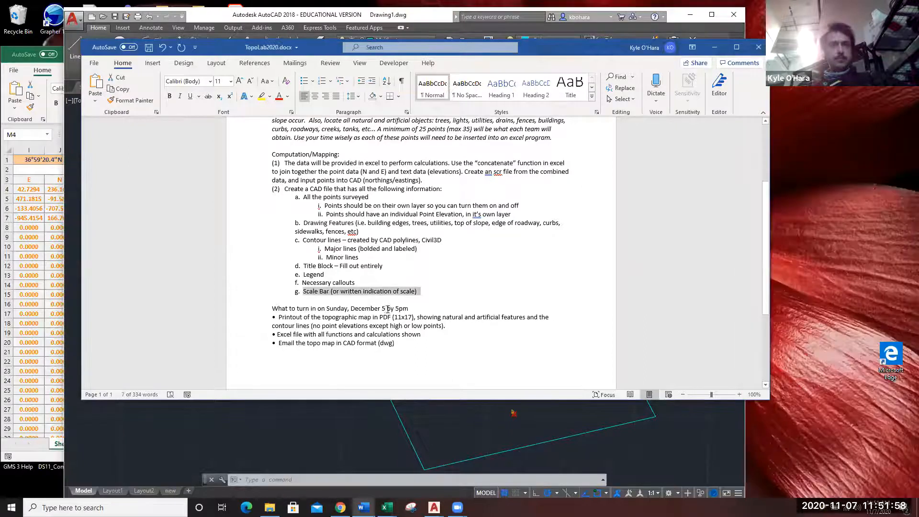
double_click(383, 308)
text(7)
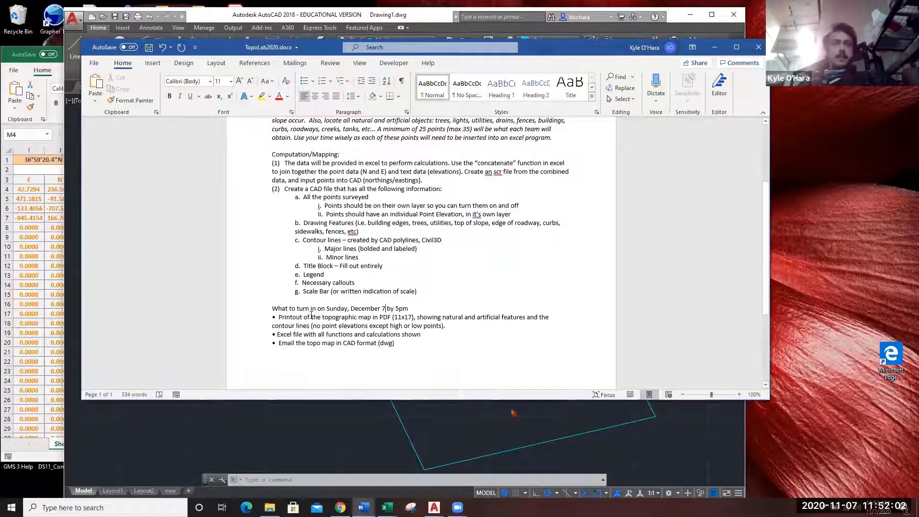
Examine the PDF printout requirement, switch to AutoCAD and look through the available plotters in the Plot settings for the model.
drag(291, 317, 387, 318)
click(377, 317)
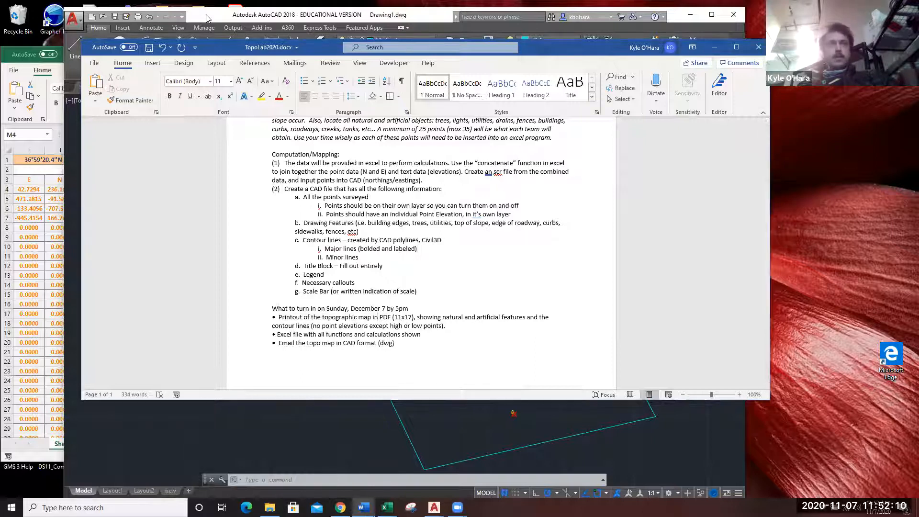
click(74, 30)
click(73, 28)
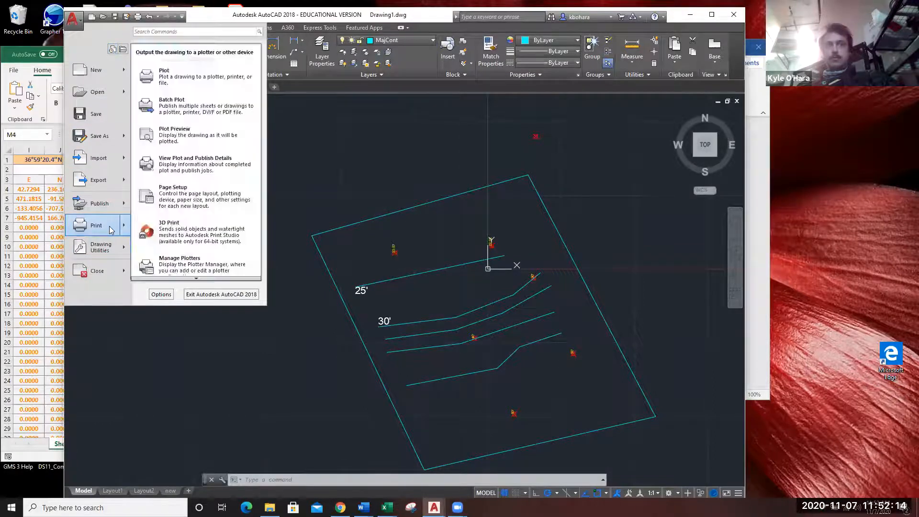
click(126, 227)
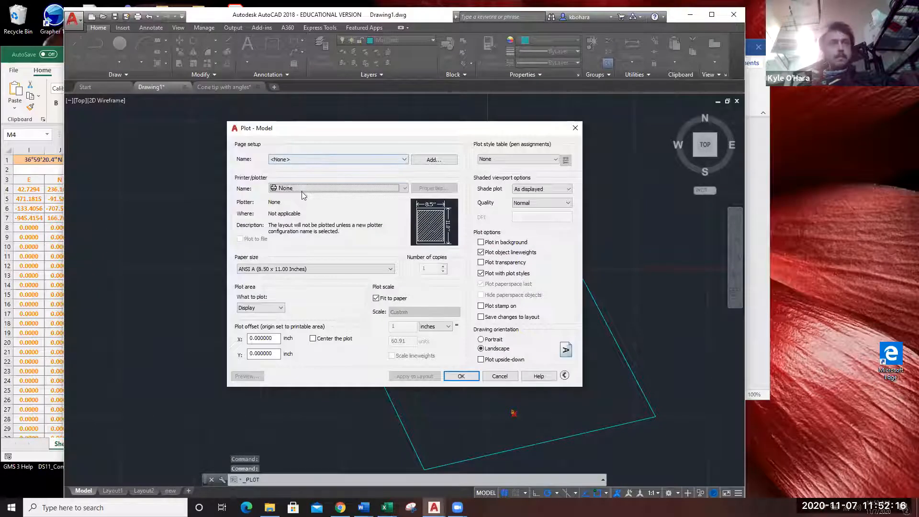
click(302, 189)
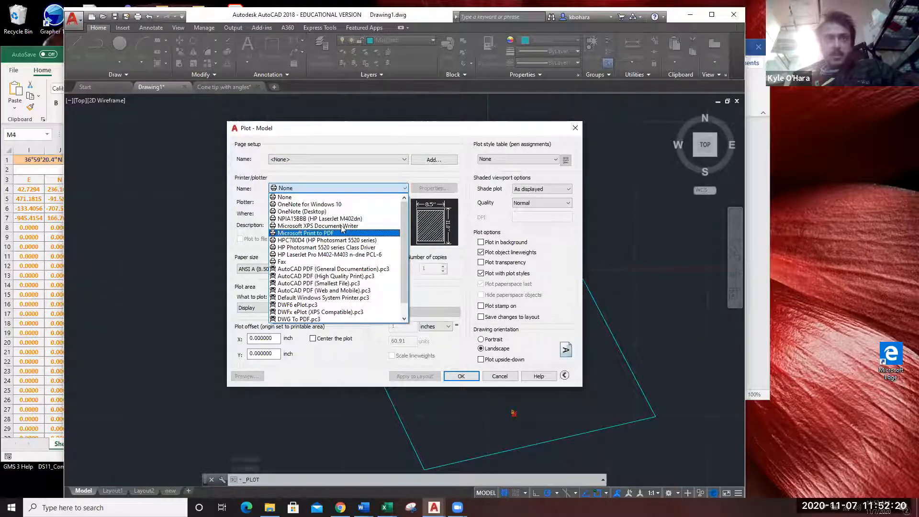
scroll(325, 274, down, 1)
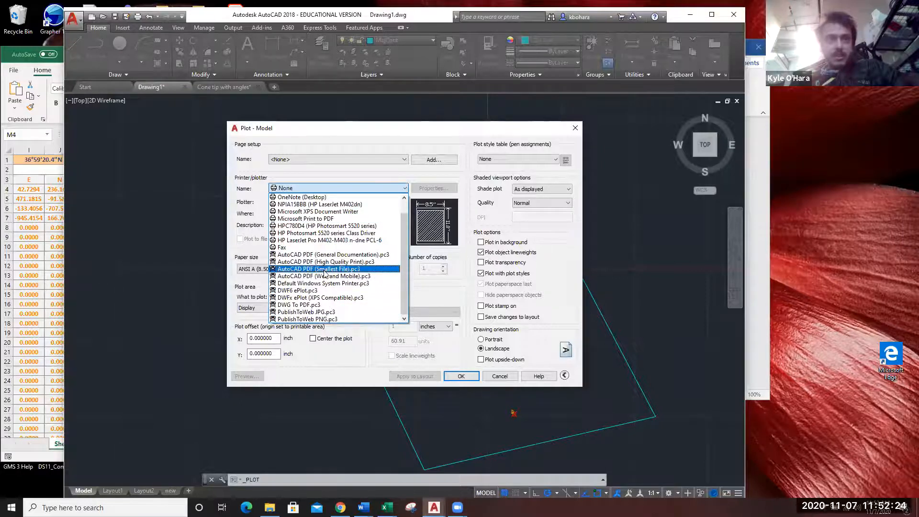
click(450, 142)
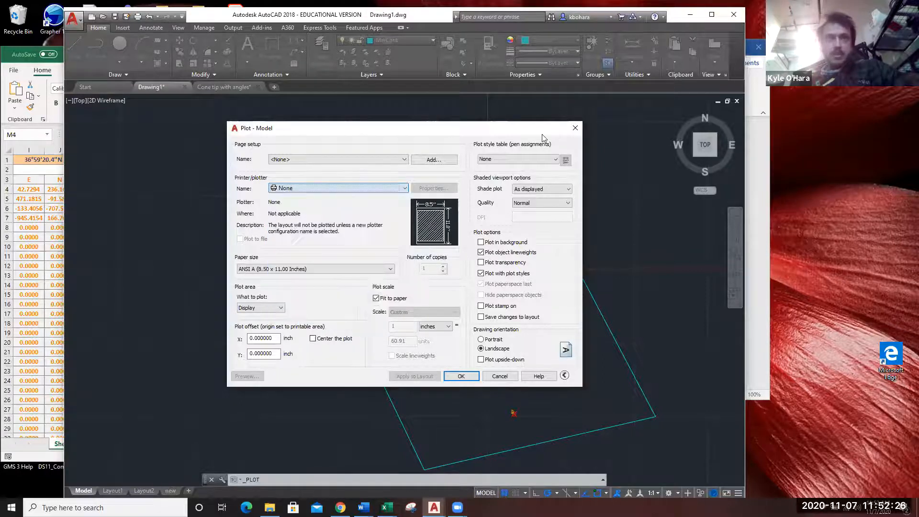
click(575, 128)
Examine the Publish settings for PDF output and close them without saving the sheet list.
click(72, 22)
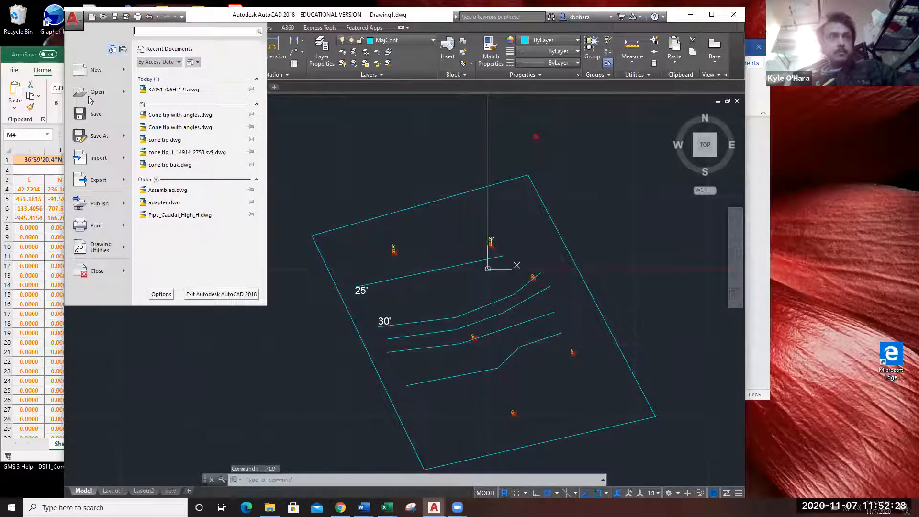
mouse_move(121, 209)
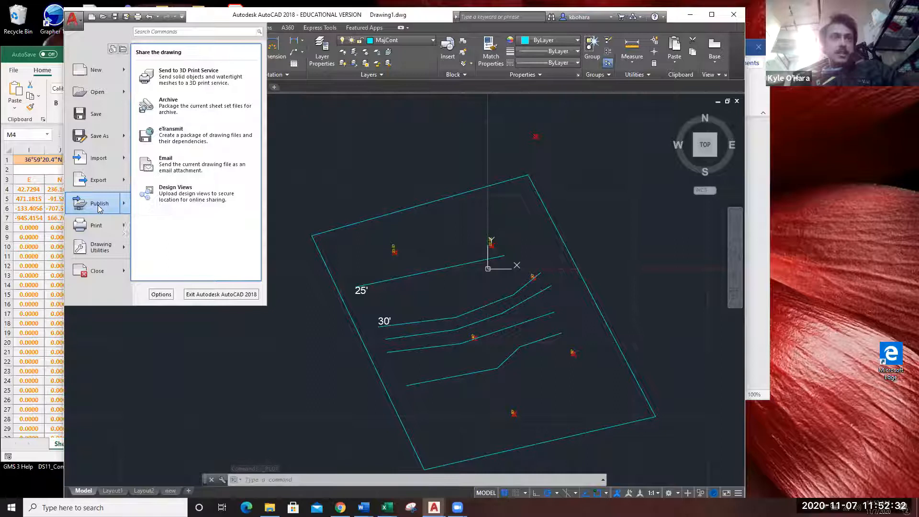
click(98, 204)
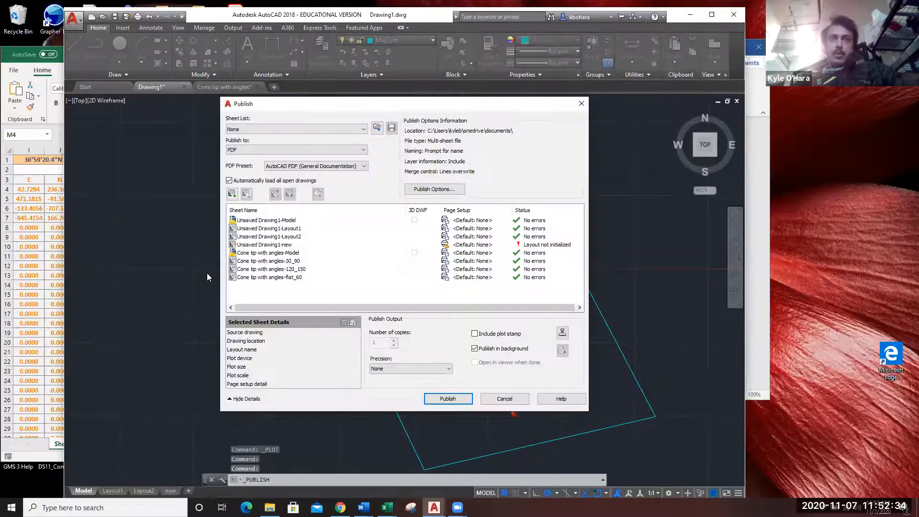
click(581, 103)
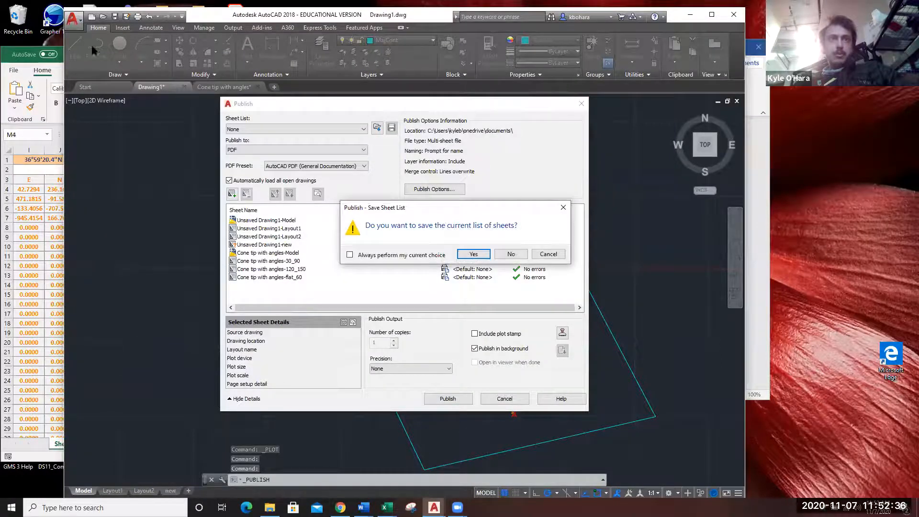
click(510, 254)
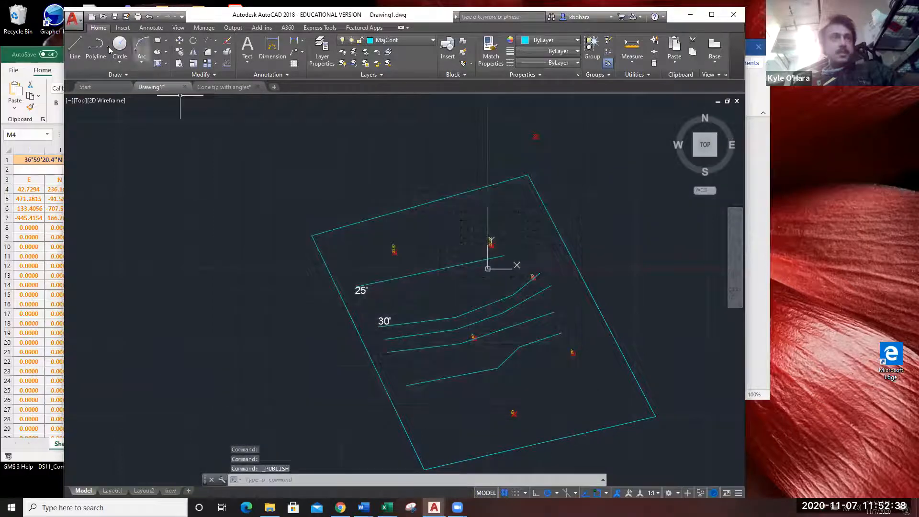
Look through the print commands, reopen the Plot settings for the model and examine the page setup and plotter choices.
click(72, 19)
mouse_move(107, 229)
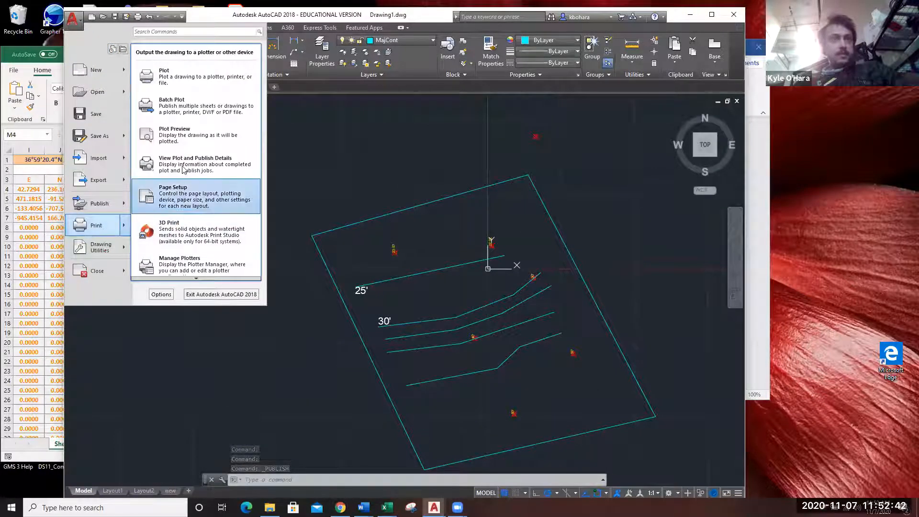
mouse_move(189, 280)
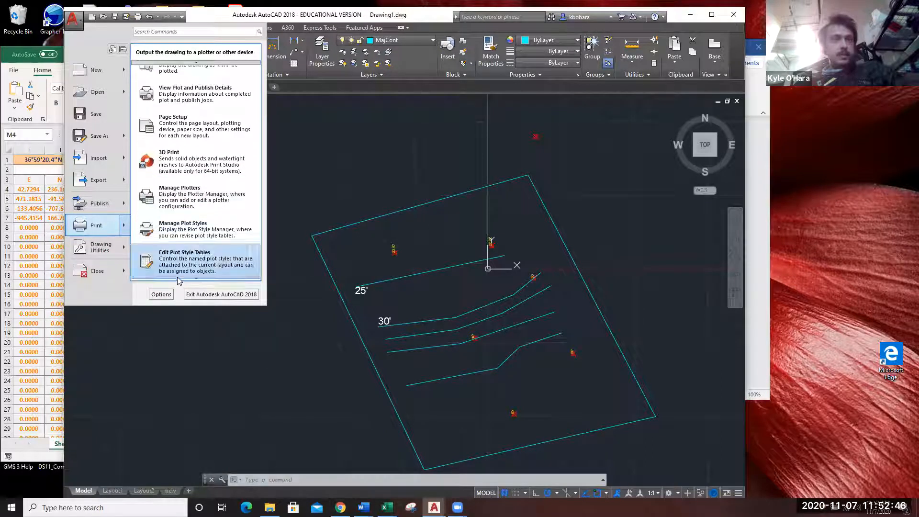
click(106, 228)
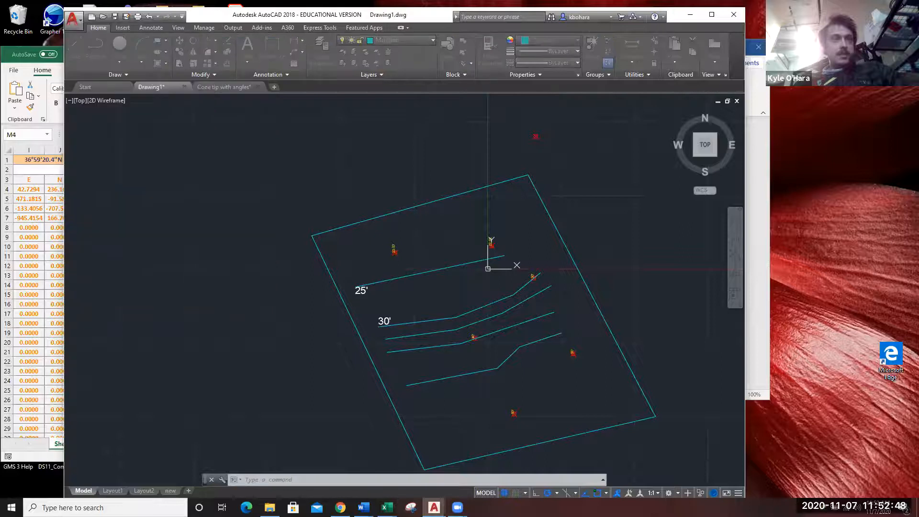
click(294, 156)
click(295, 156)
click(285, 189)
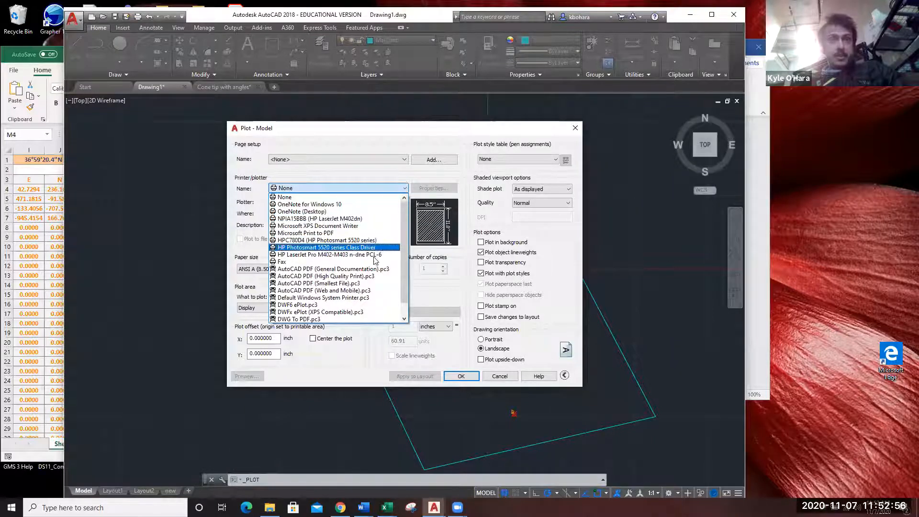
scroll(366, 314, down, 1)
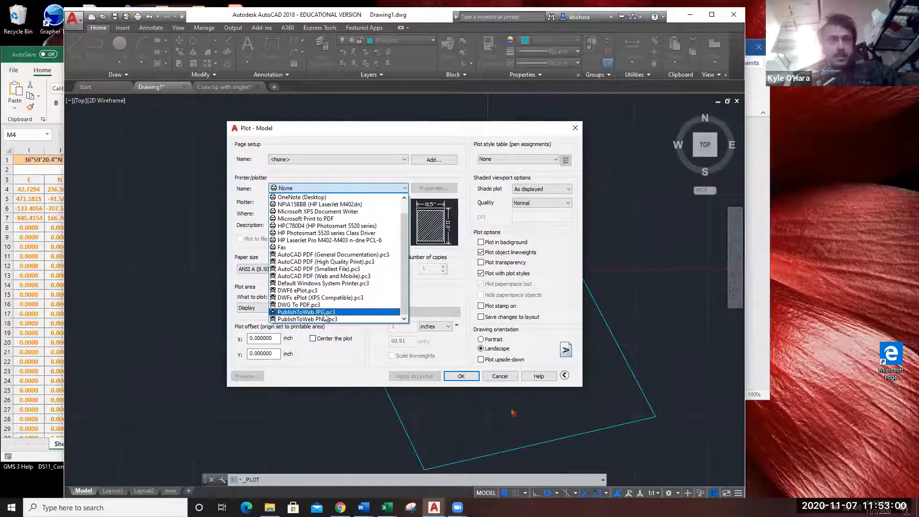
click(381, 172)
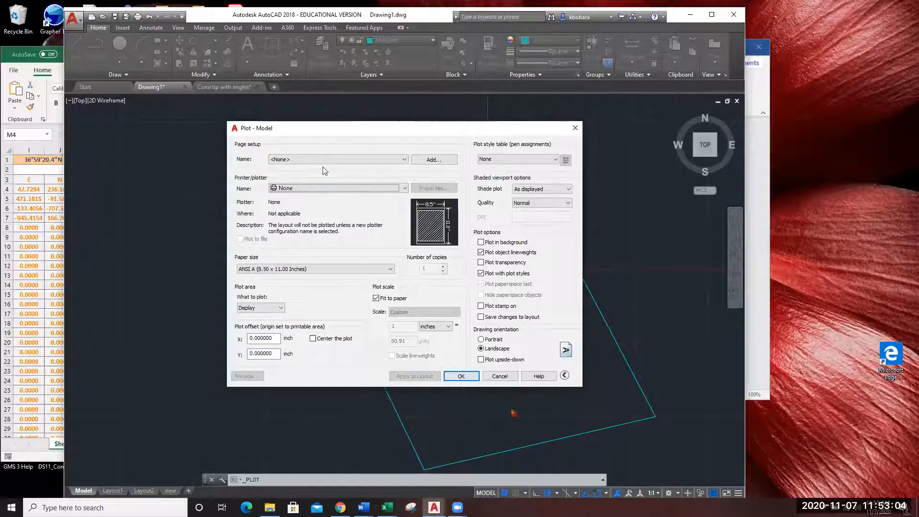
Recheck the page setup and printer/plotter choices for a PDF output option, leaving both at None.
click(292, 160)
click(292, 159)
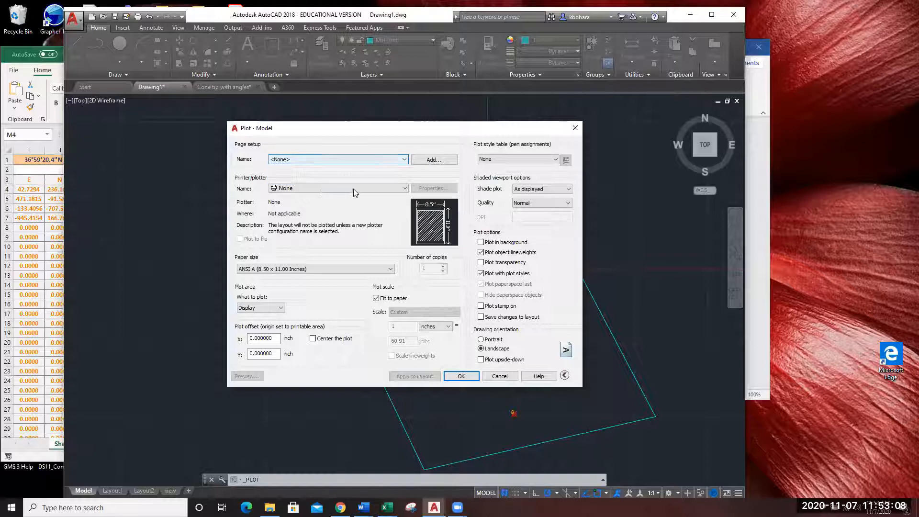
click(406, 189)
click(406, 189)
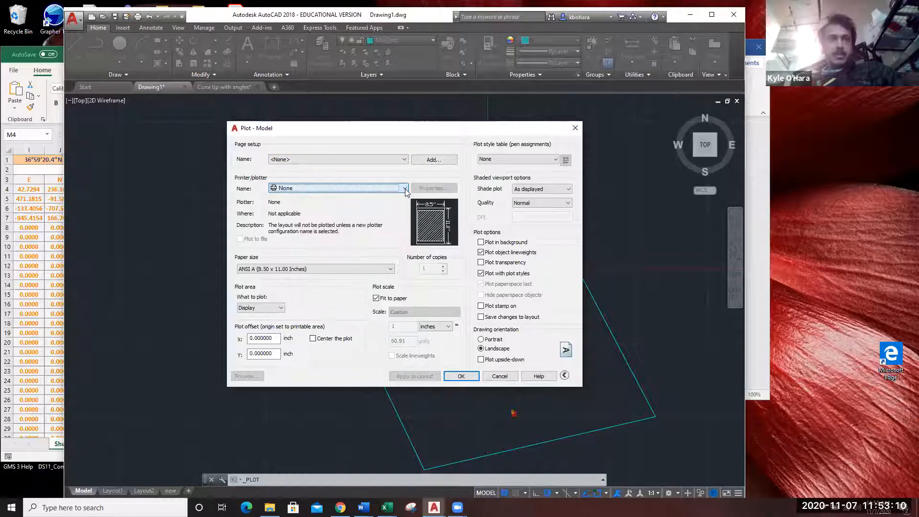
click(287, 189)
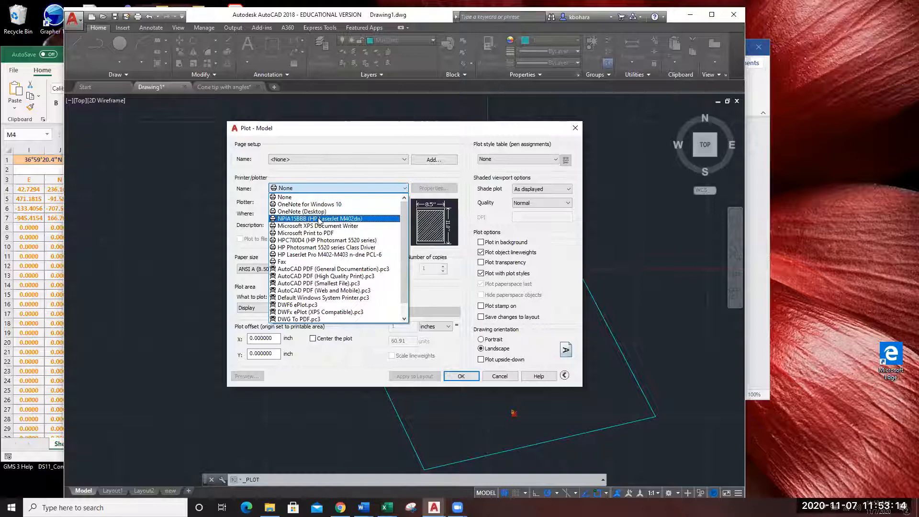
click(303, 167)
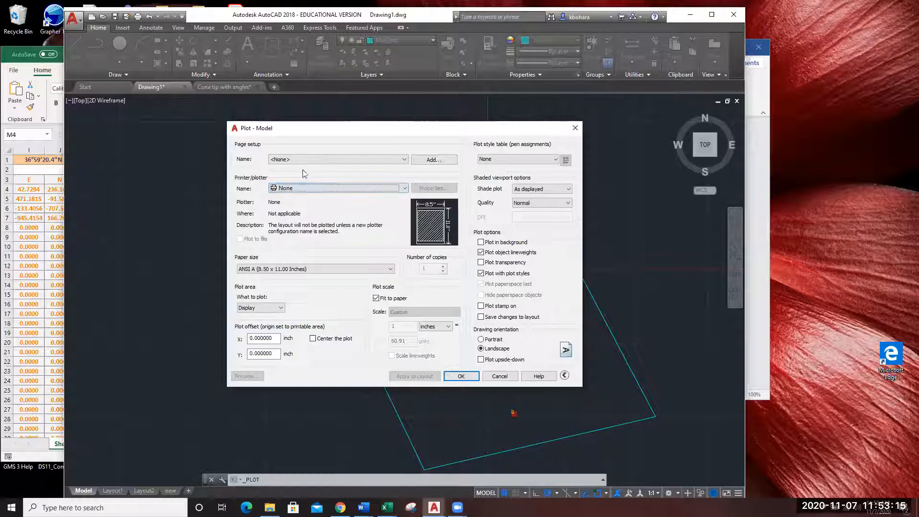
Close the Plot settings, examine the Save As PDF export options for the drawing and close them without exporting.
click(575, 128)
click(72, 18)
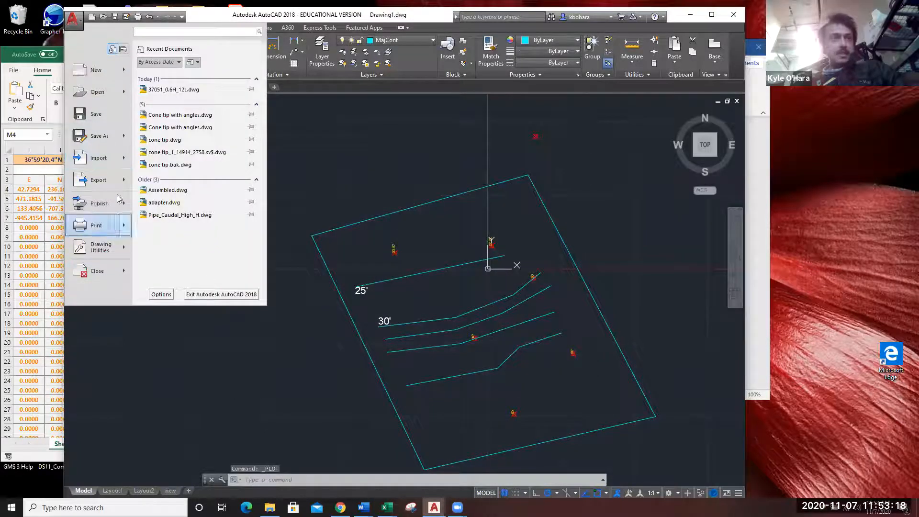
mouse_move(119, 186)
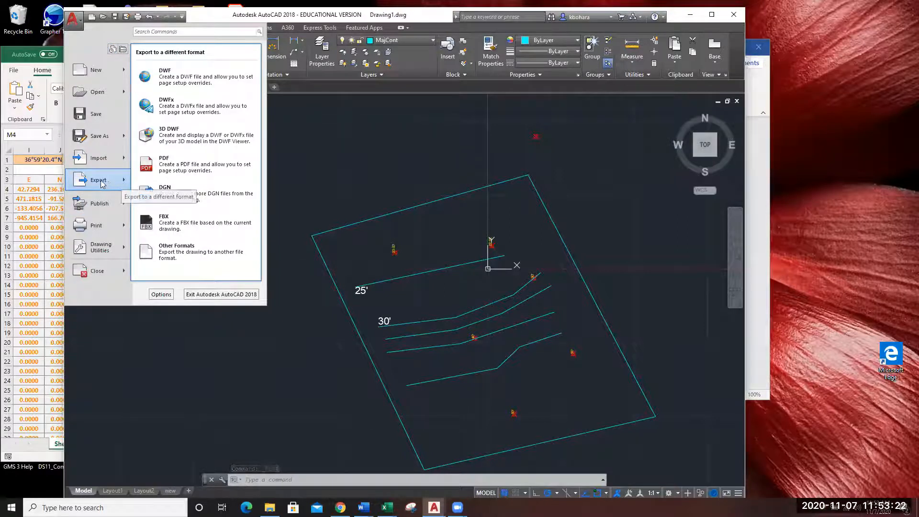
click(209, 163)
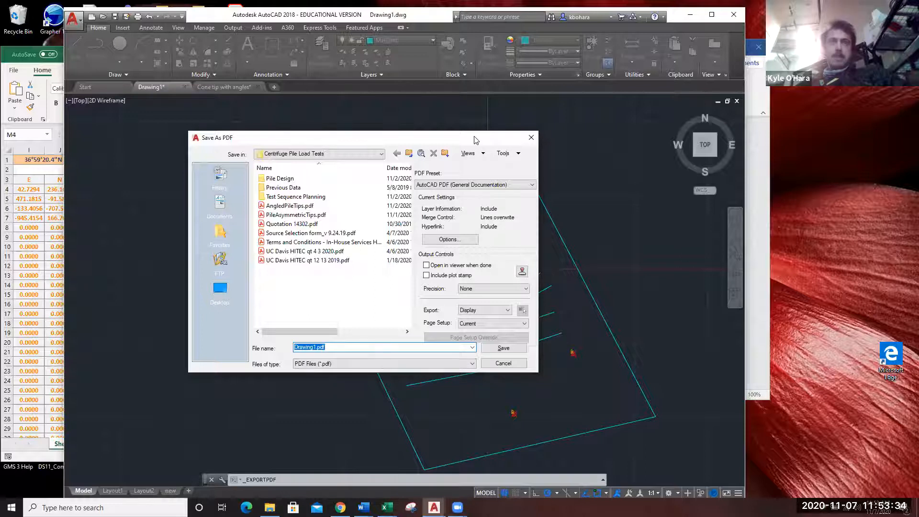
drag(477, 139, 450, 101)
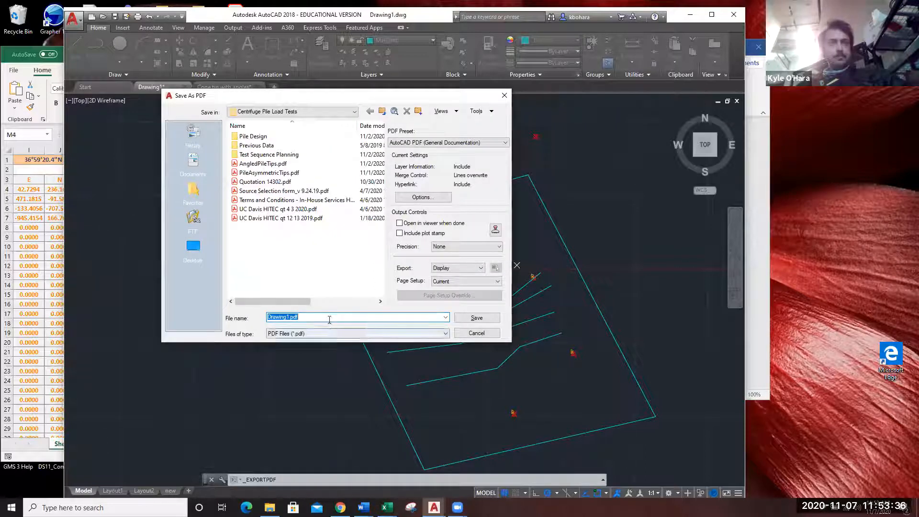
click(504, 95)
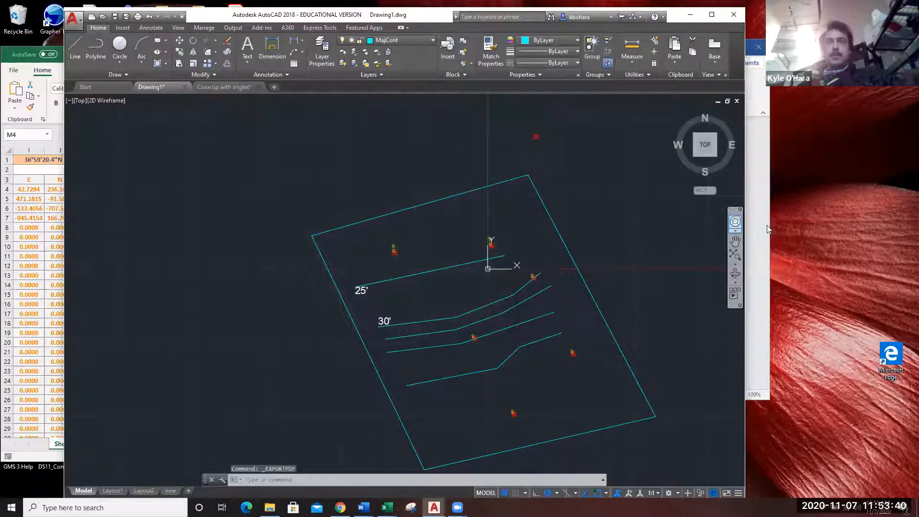
Switch to the Engr 1A Topo sheet workbook in Excel, look over its survey calculations and put it away.
click(30, 306)
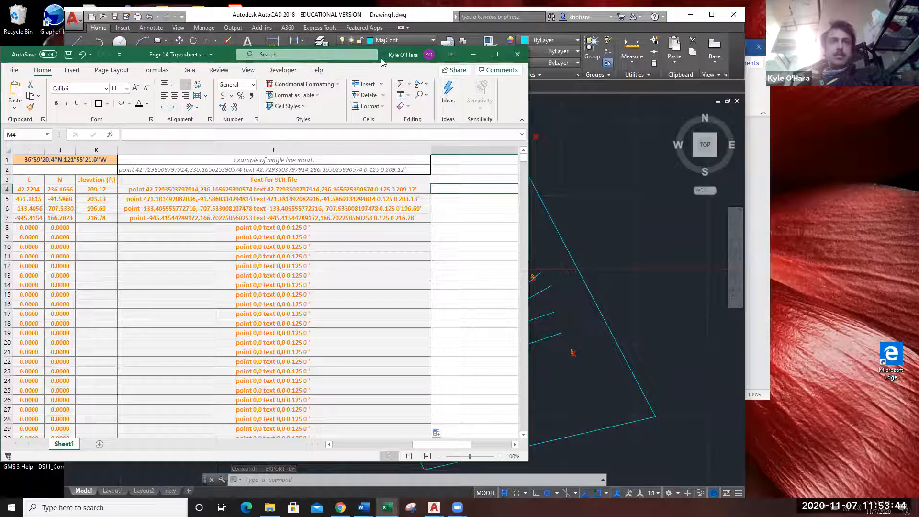
drag(222, 55, 376, 33)
drag(581, 423, 467, 425)
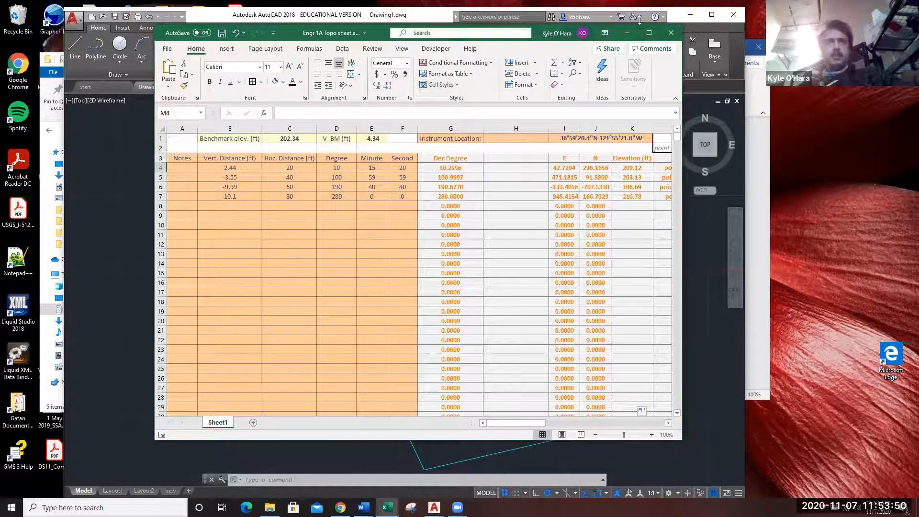
click(627, 34)
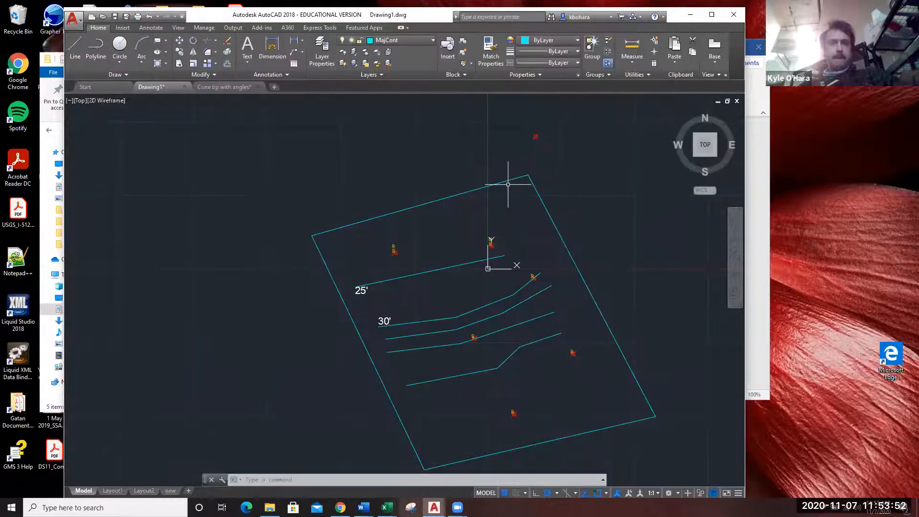
Switch to TopoLab2020.docx in Word, examine the Excel file and CAD (dwg) turn-in requirements, and check the November 2020 calendar.
mouse_move(363, 507)
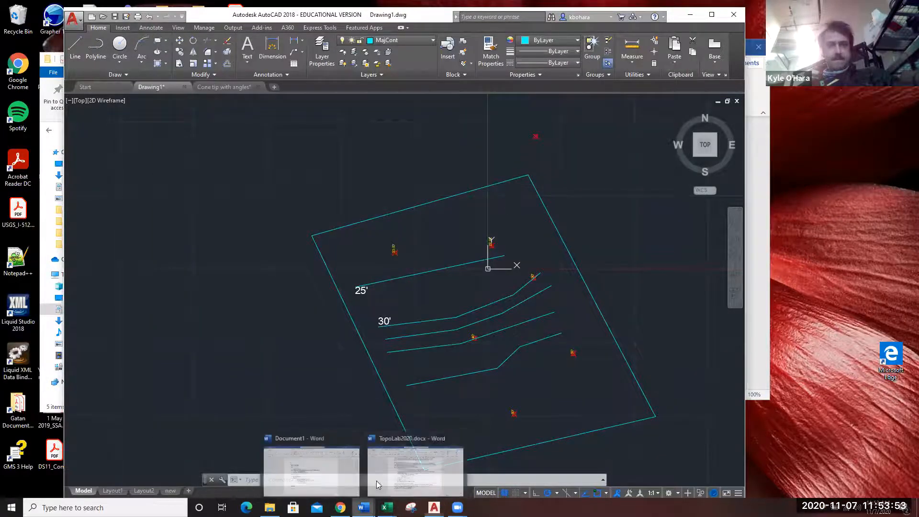
click(410, 471)
drag(277, 334, 443, 337)
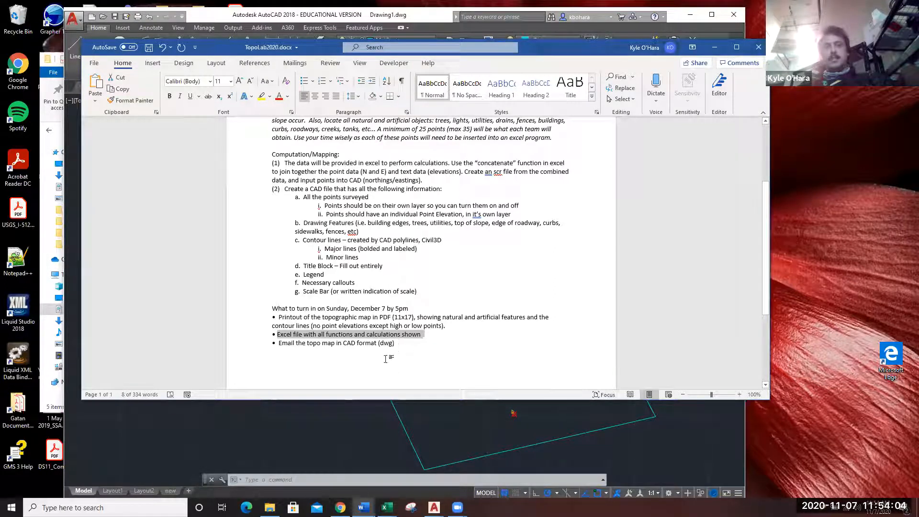
click(401, 345)
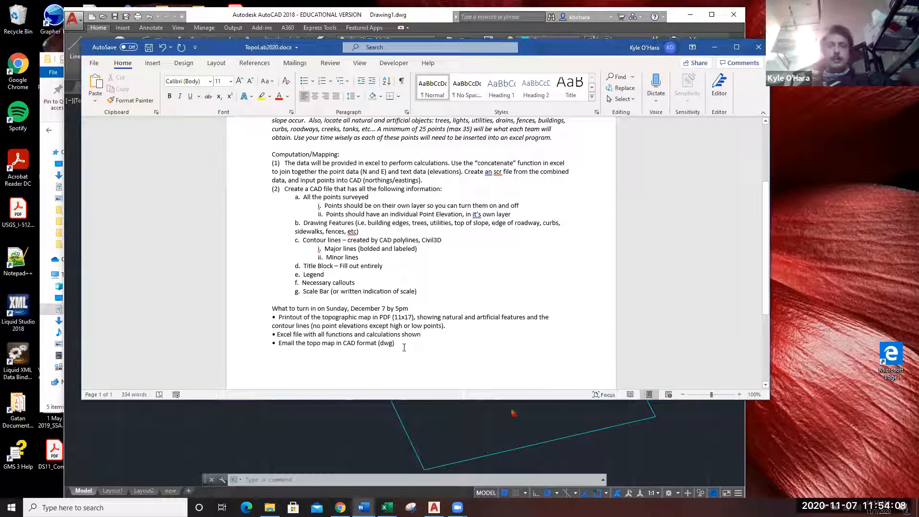
drag(280, 347, 394, 342)
click(401, 344)
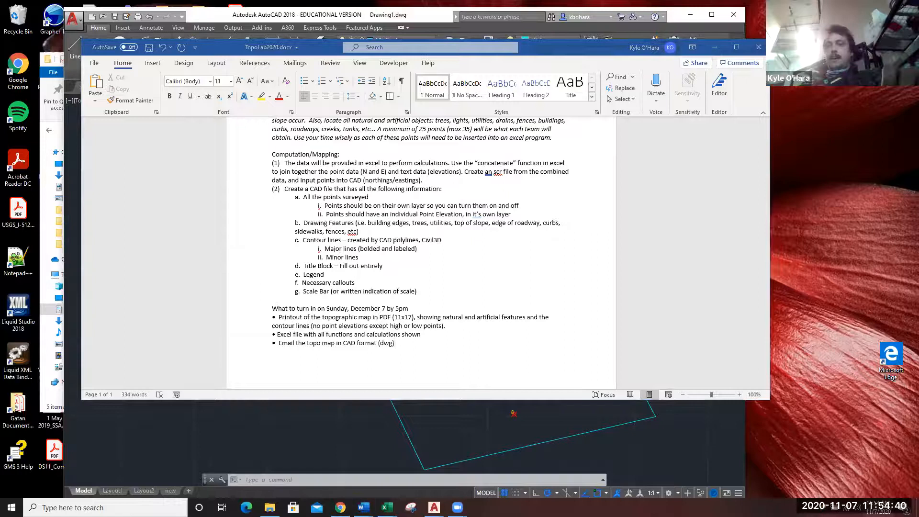
click(880, 508)
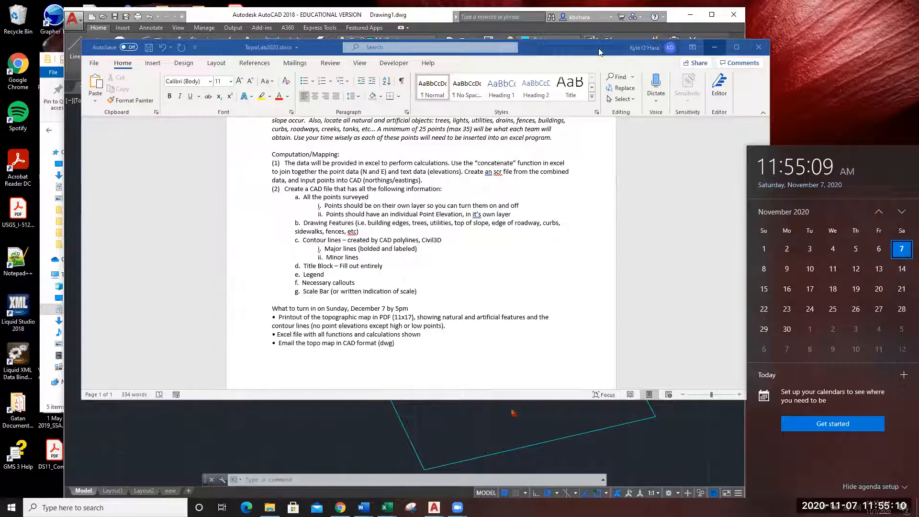
click(708, 216)
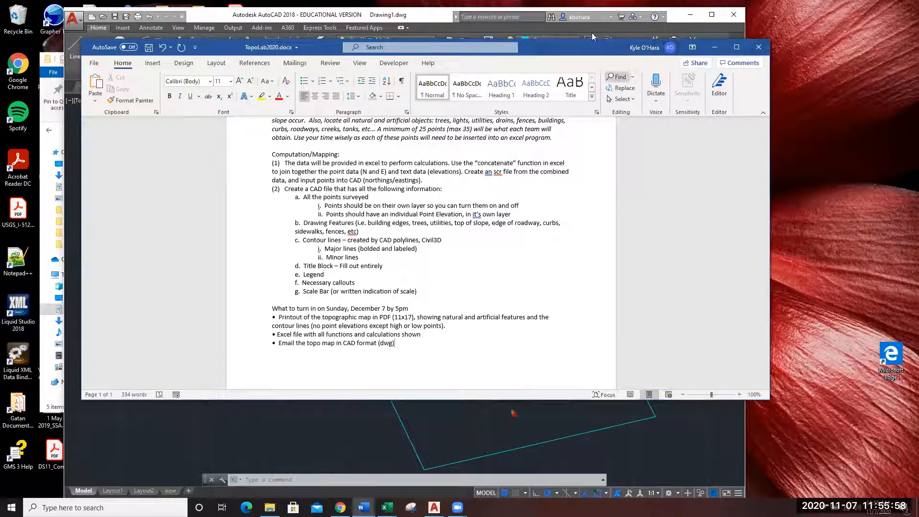
Move the Word document aside, switch to the AutoCAD drawing and reposition its window so more of the document shows.
drag(546, 47, 548, 51)
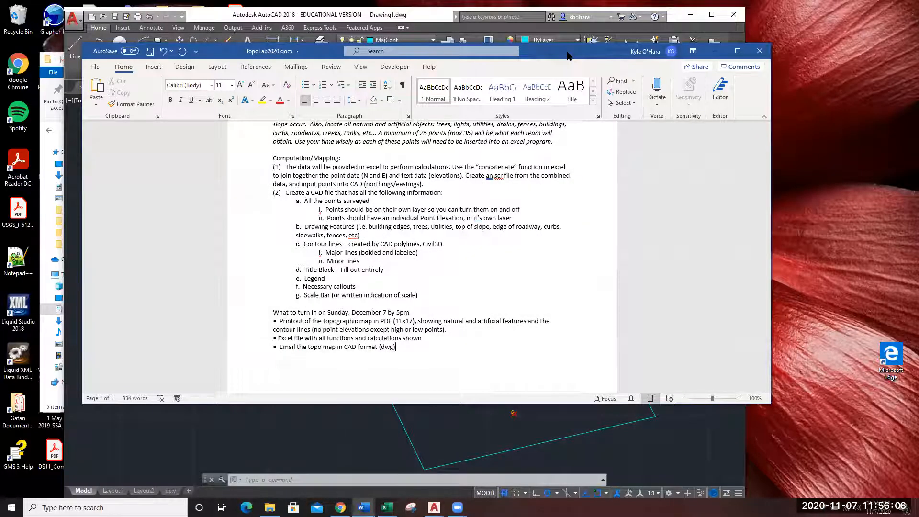
drag(567, 56, 705, 26)
click(91, 273)
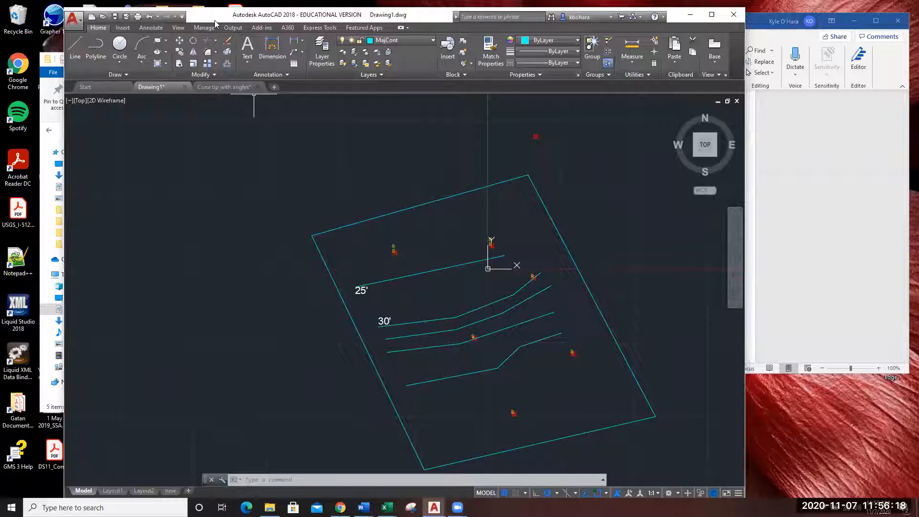
drag(214, 20, 157, 13)
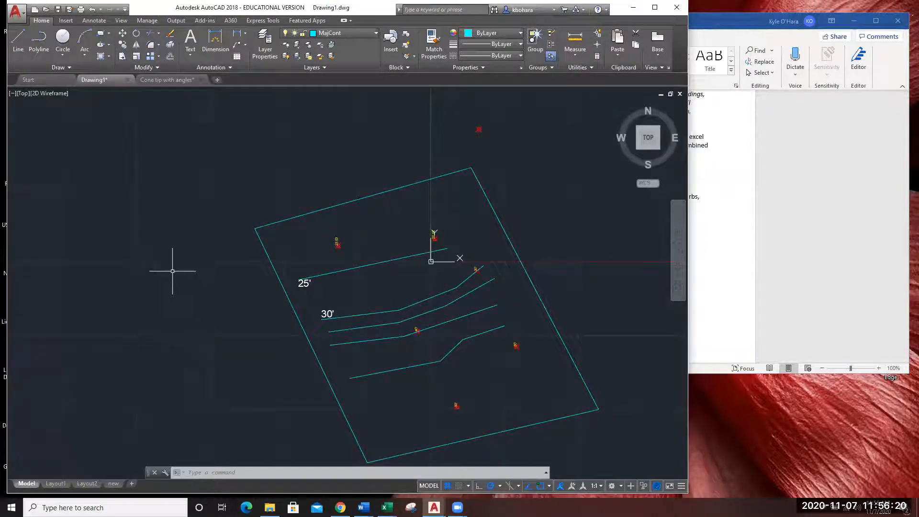
Open Drawing Units with the UNITS command and examine the length type and insertion scale choices.
text(UNI)
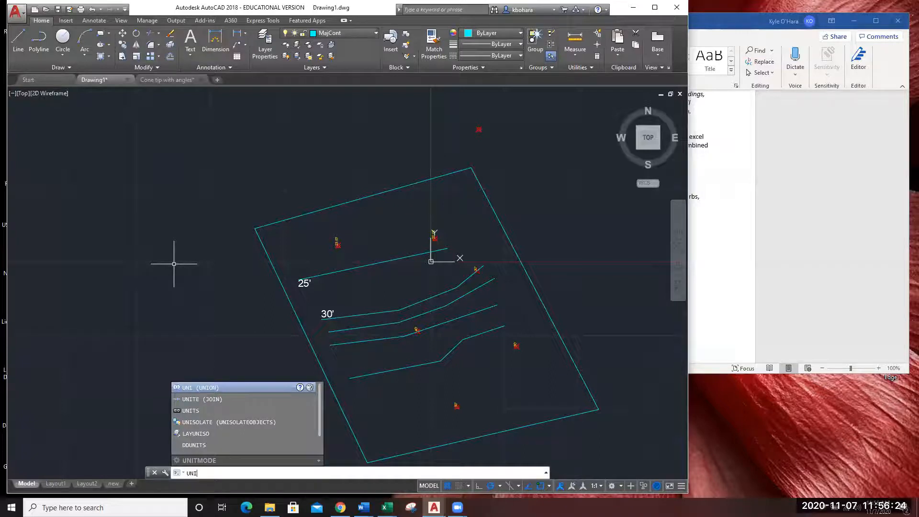
text(TS)
key(Return)
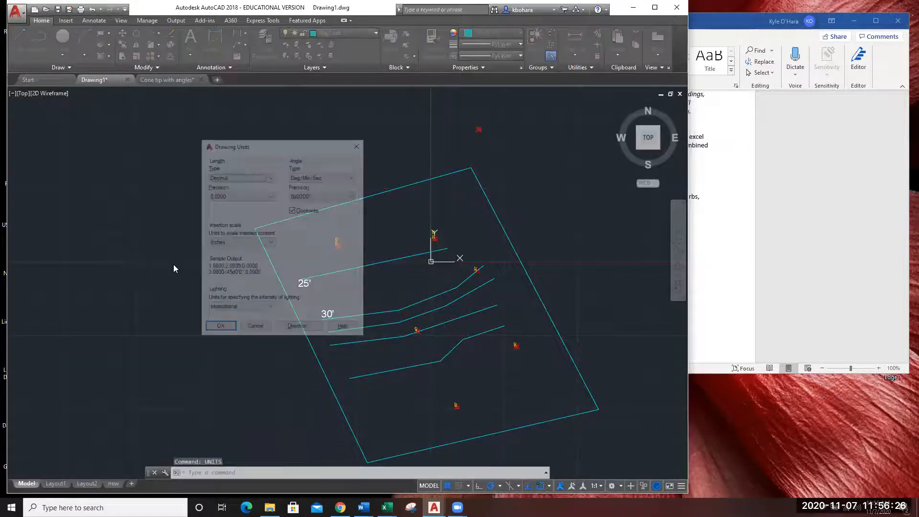
click(263, 177)
click(263, 178)
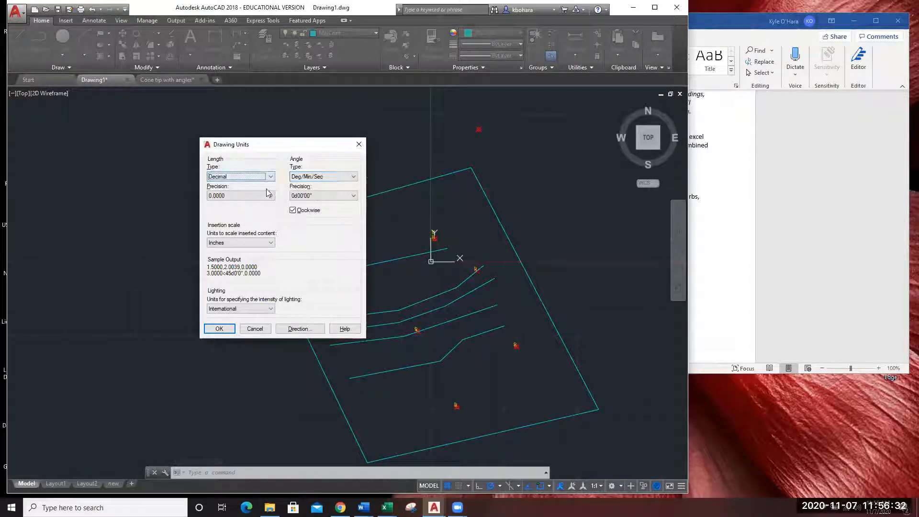
click(246, 244)
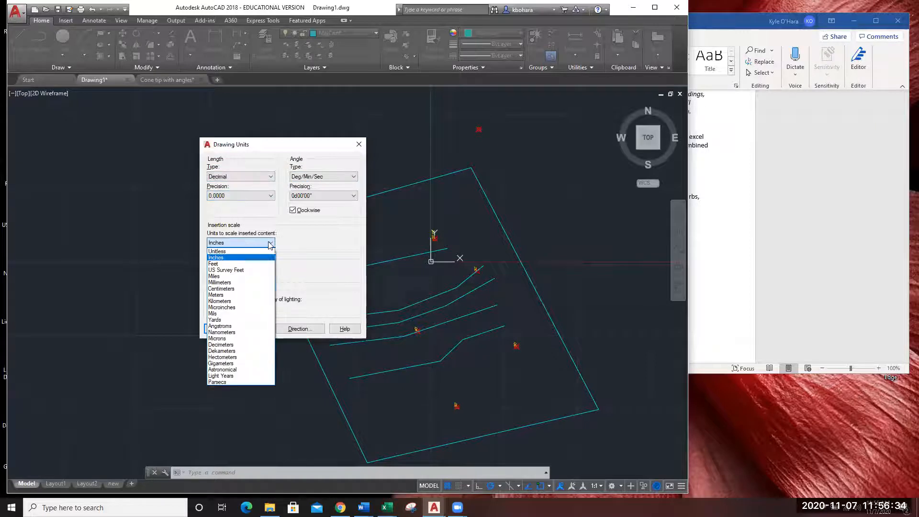
click(298, 235)
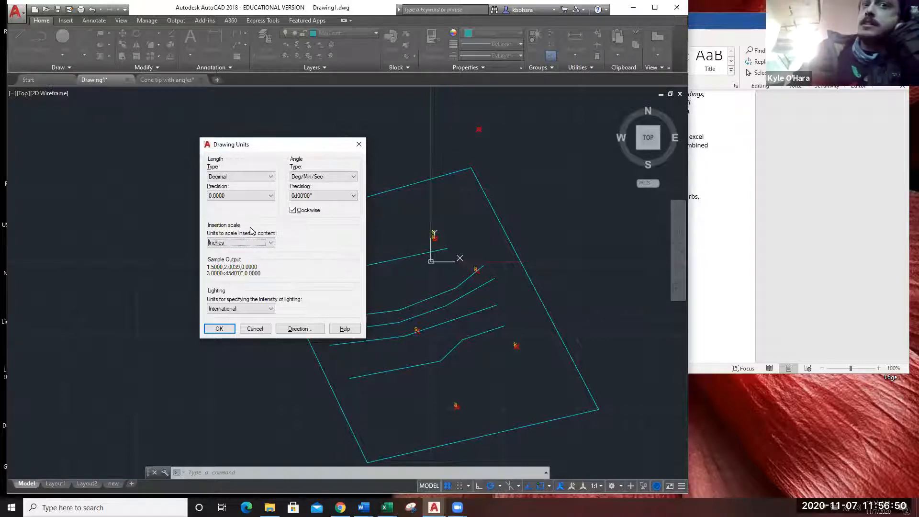
Try US Survey Feet as the insertion scale unit, recheck the unit choices and close Drawing Units without applying changes.
click(271, 242)
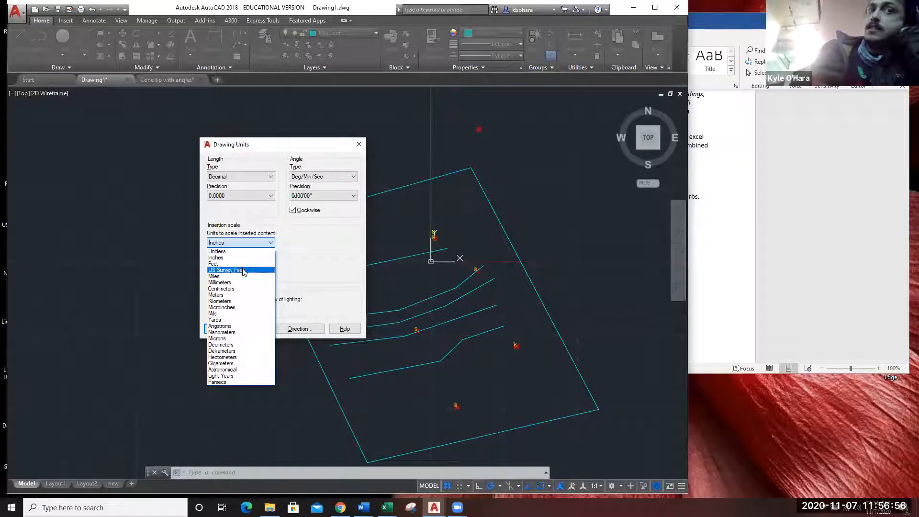
click(225, 270)
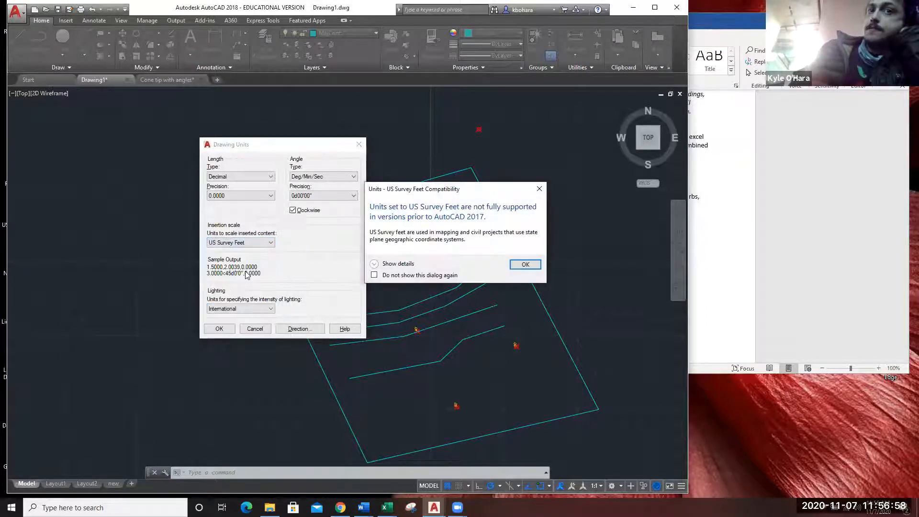
click(539, 188)
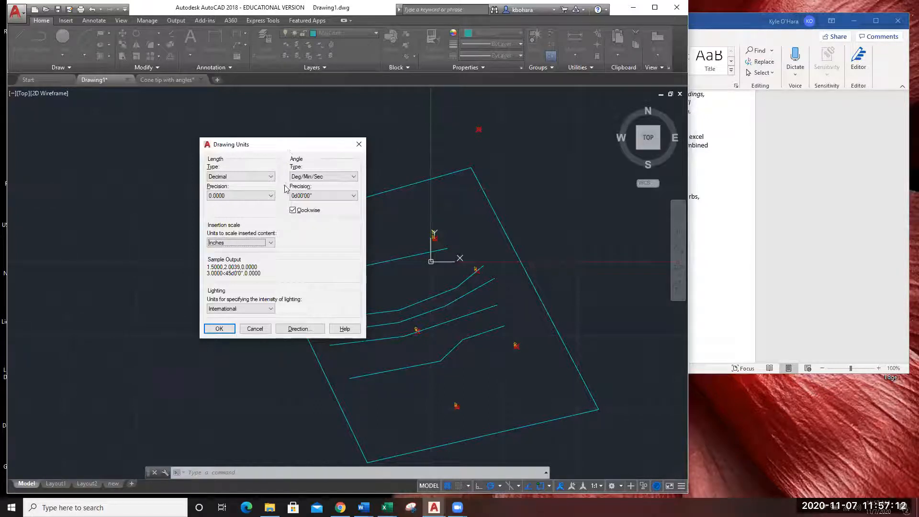
click(247, 243)
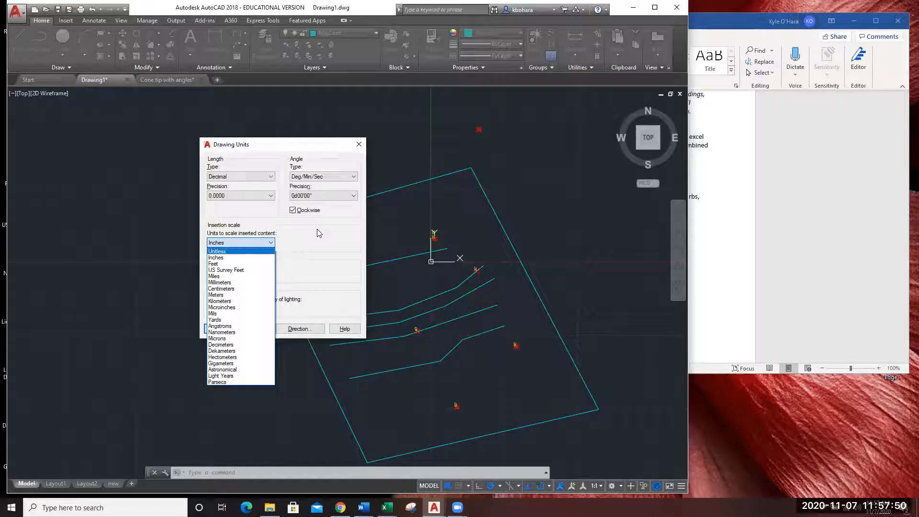
click(358, 145)
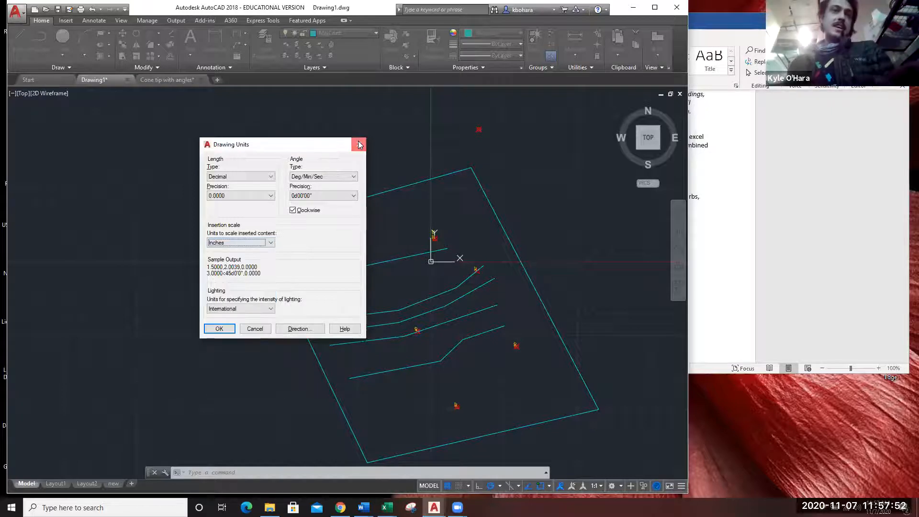
click(359, 145)
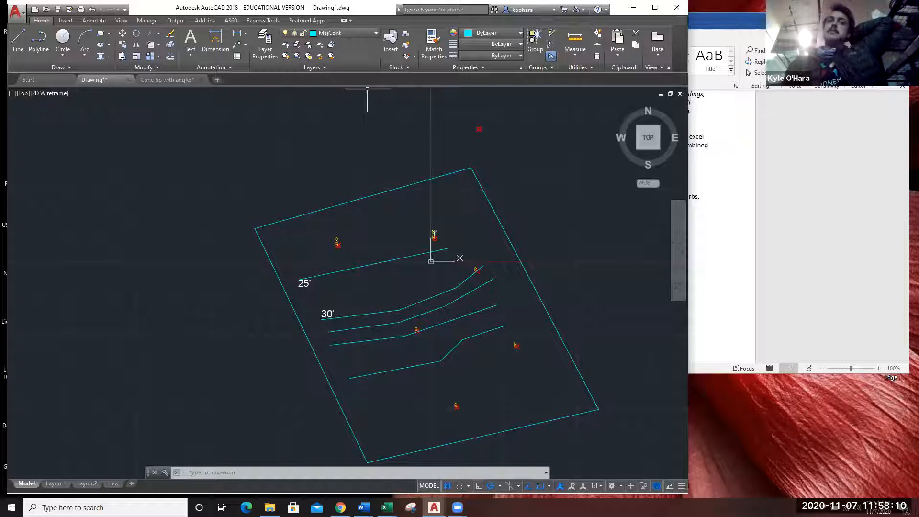
Examine the sheet border and title block in Layout1 and return to model space.
click(51, 484)
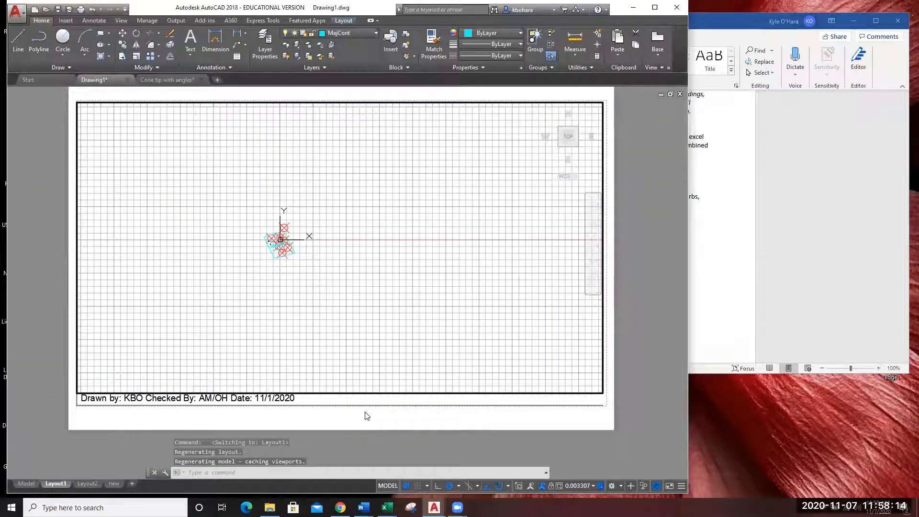
click(29, 483)
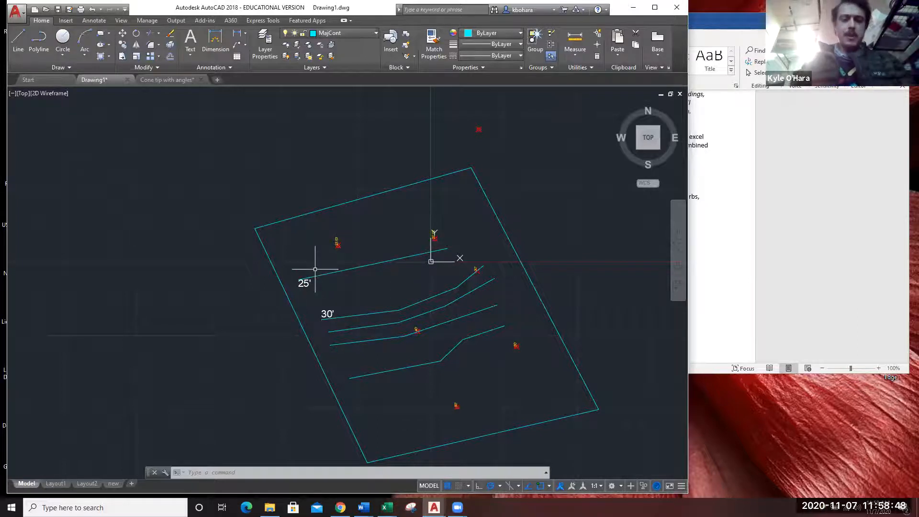
click(376, 445)
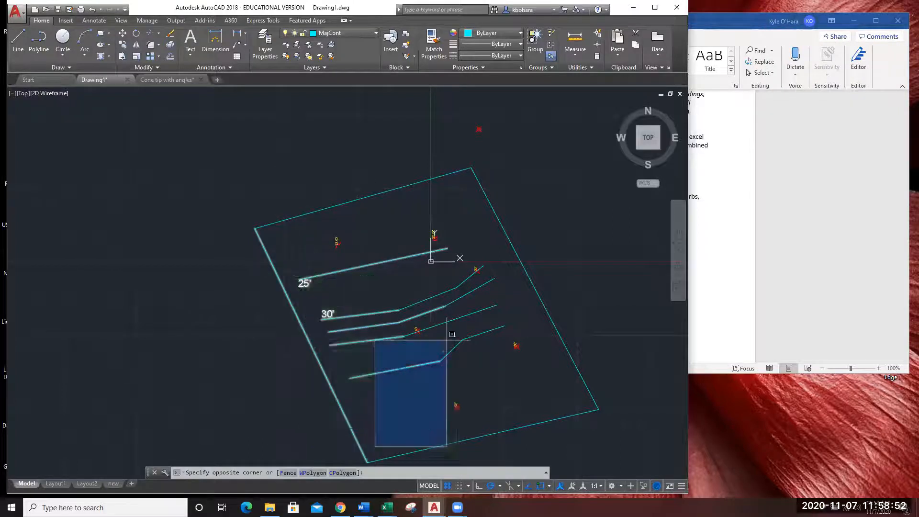
click(508, 373)
click(561, 279)
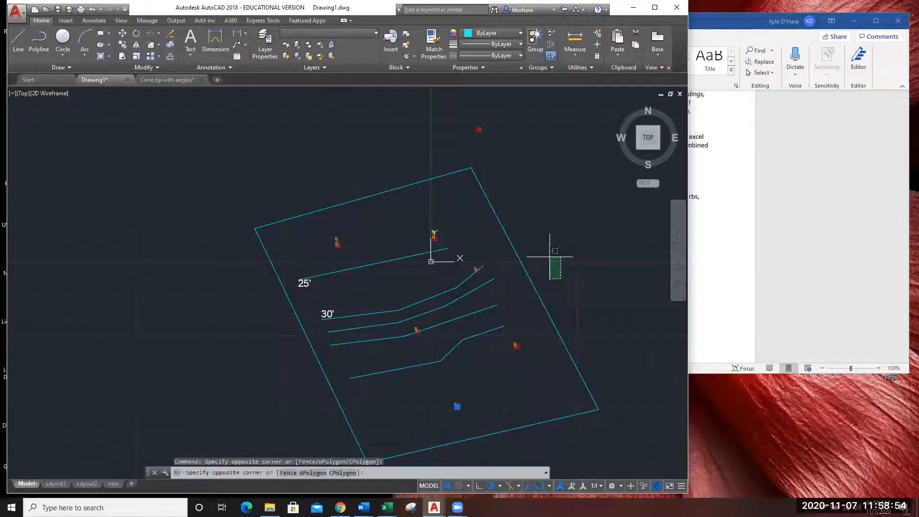
key(Escape)
click(528, 209)
click(509, 186)
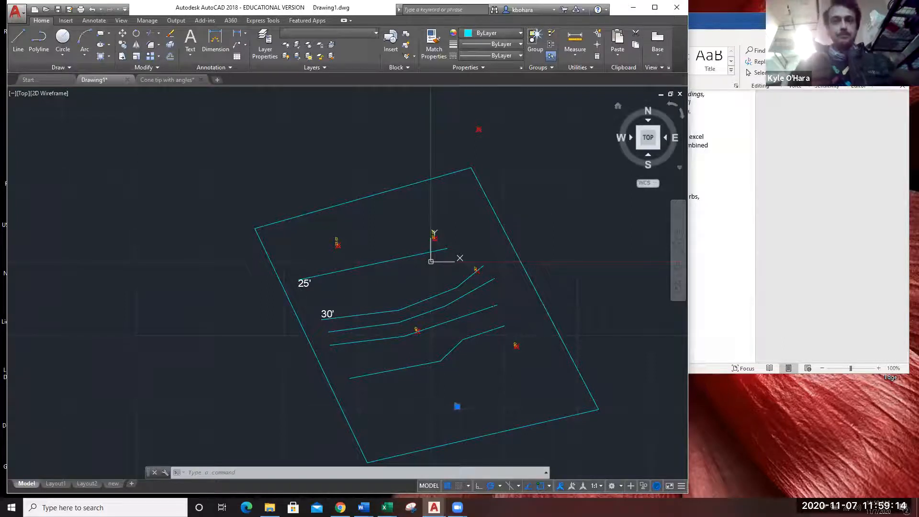
Switch to the Engr 1A Topo sheet workbook in Excel and examine the Text for SCR file column beside the coordinates and elevations.
mouse_move(387, 507)
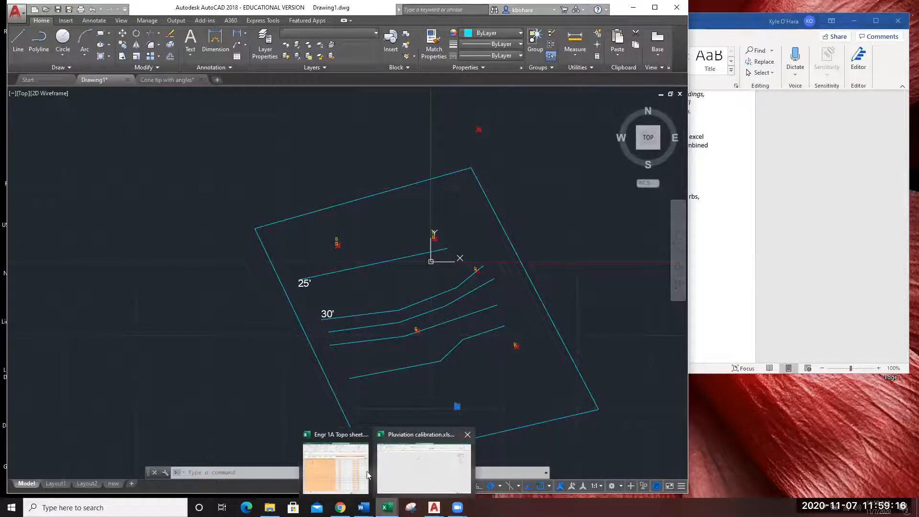
click(336, 464)
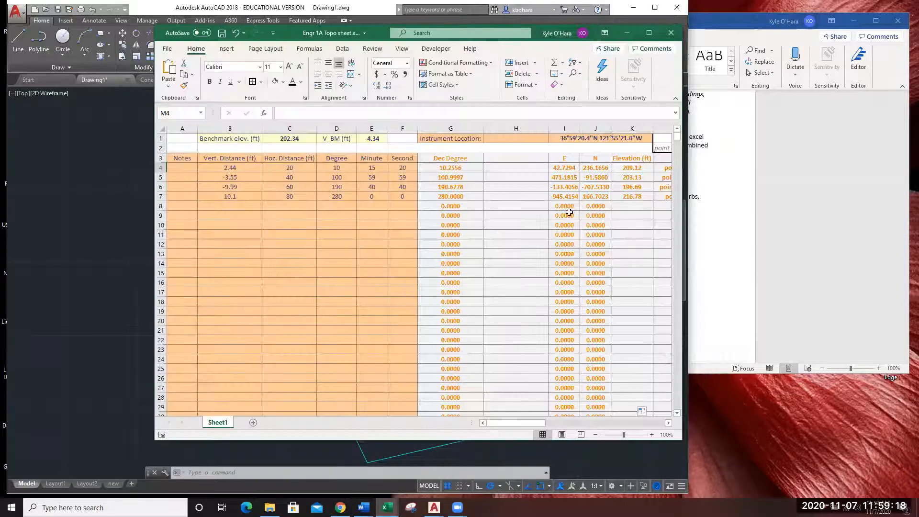
drag(535, 423, 601, 422)
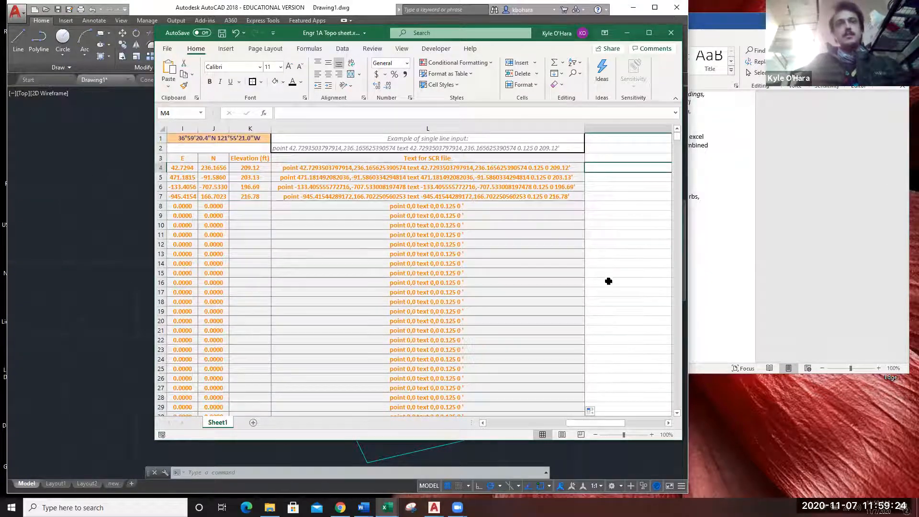
click(608, 258)
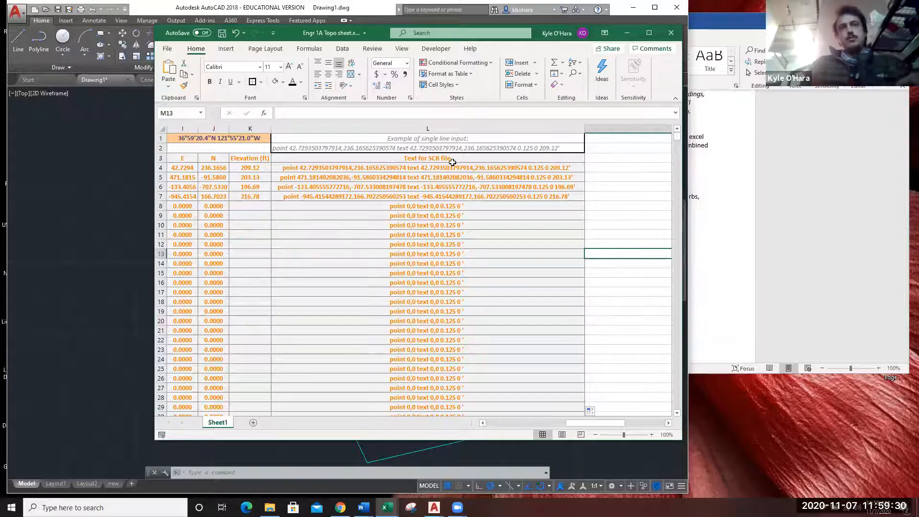
click(608, 225)
click(604, 253)
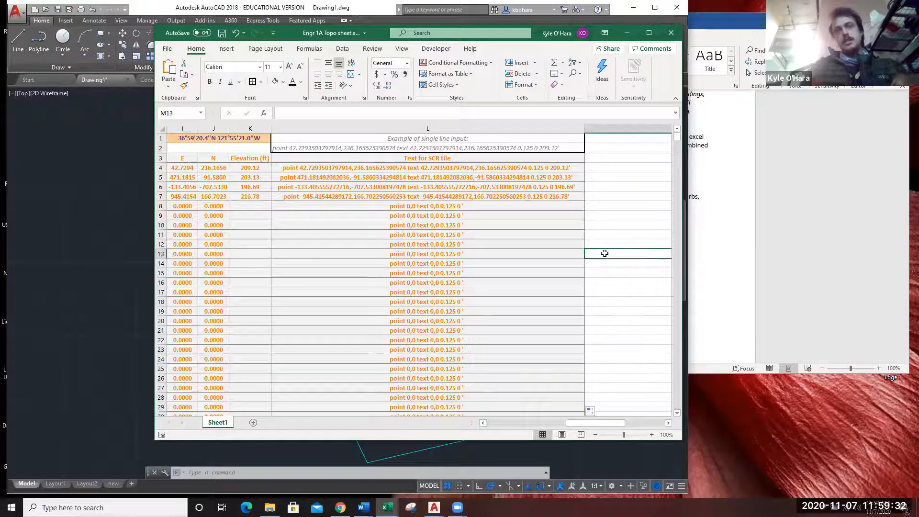
click(627, 219)
click(630, 138)
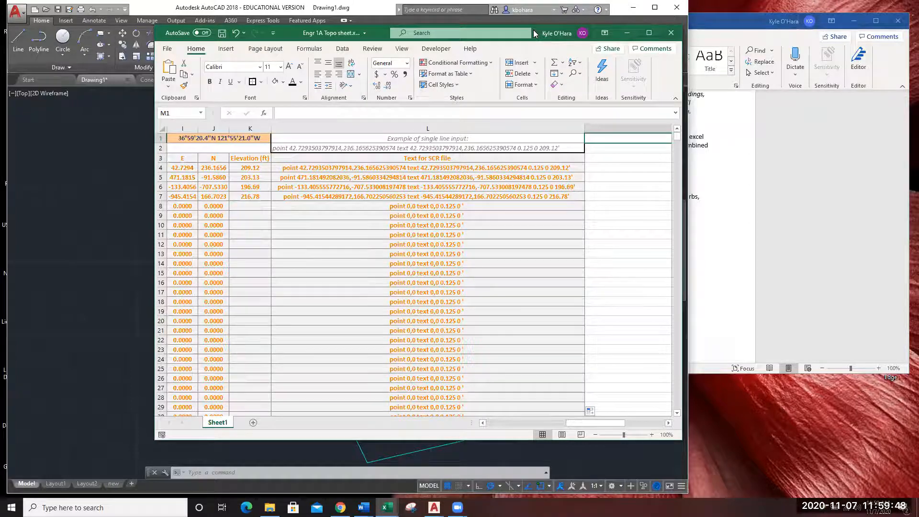
Move the Topo sheet workbook window aside, then minimize it to return to the contour drawing.
drag(533, 30, 383, 16)
click(493, 182)
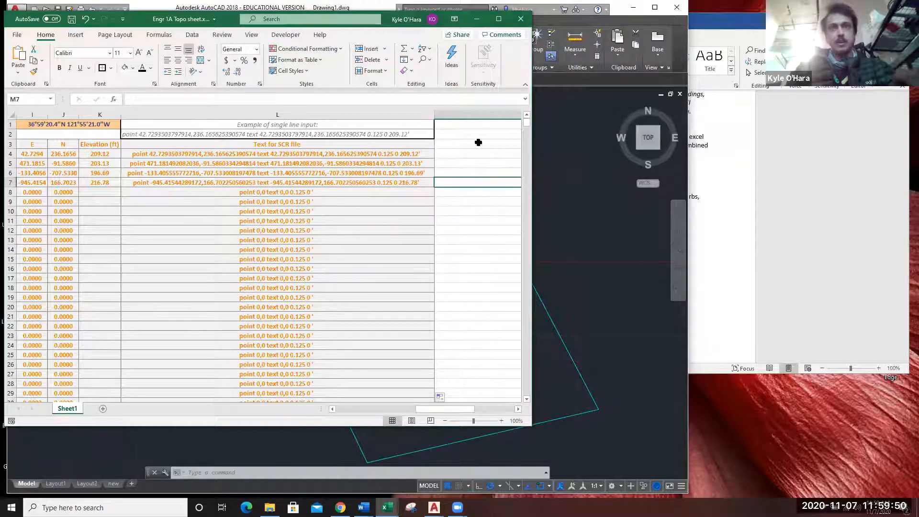
click(473, 126)
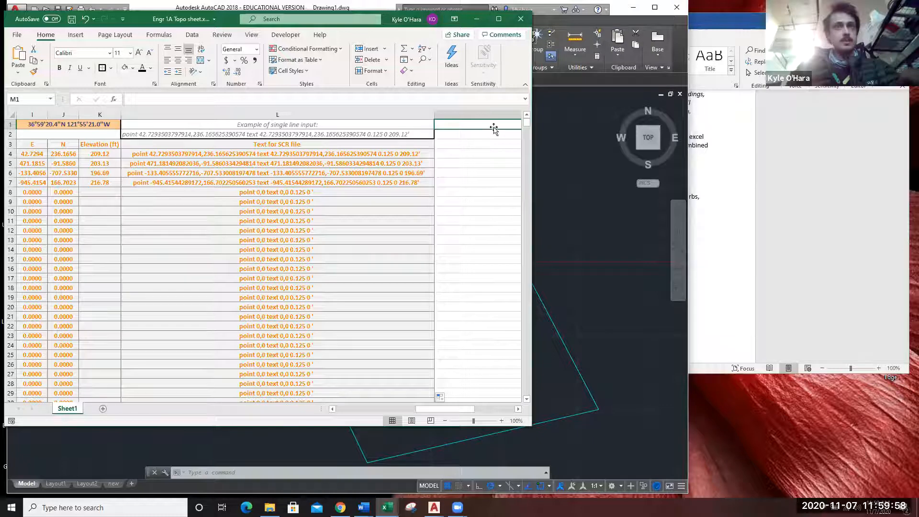
click(476, 19)
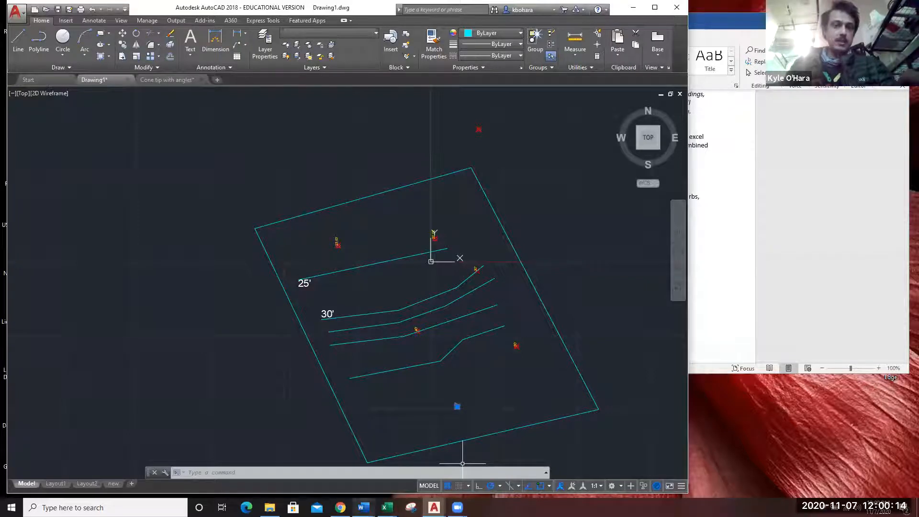
Switch to the TopoLab2020 Word document and review the Computation/Mapping requirements together with the list of what to turn in.
mouse_move(363, 507)
click(402, 474)
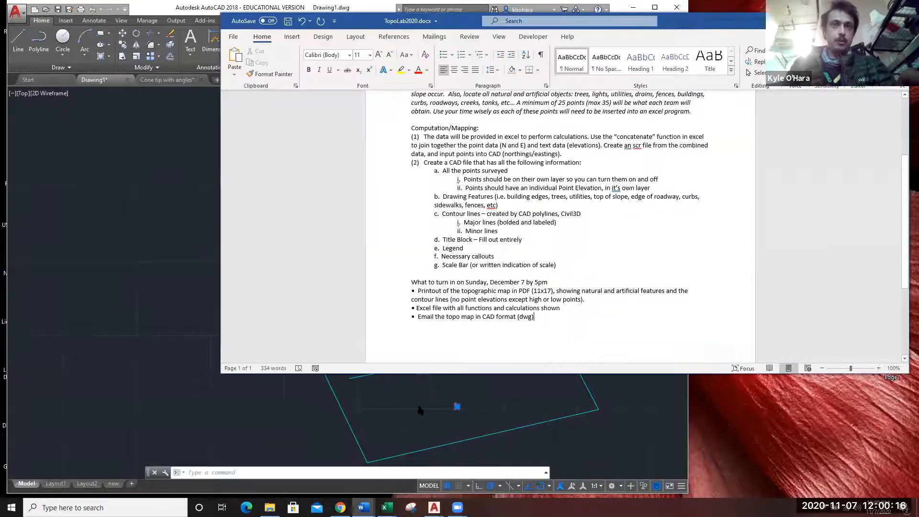
scroll(480, 232, up, 2)
scroll(492, 238, up, 1)
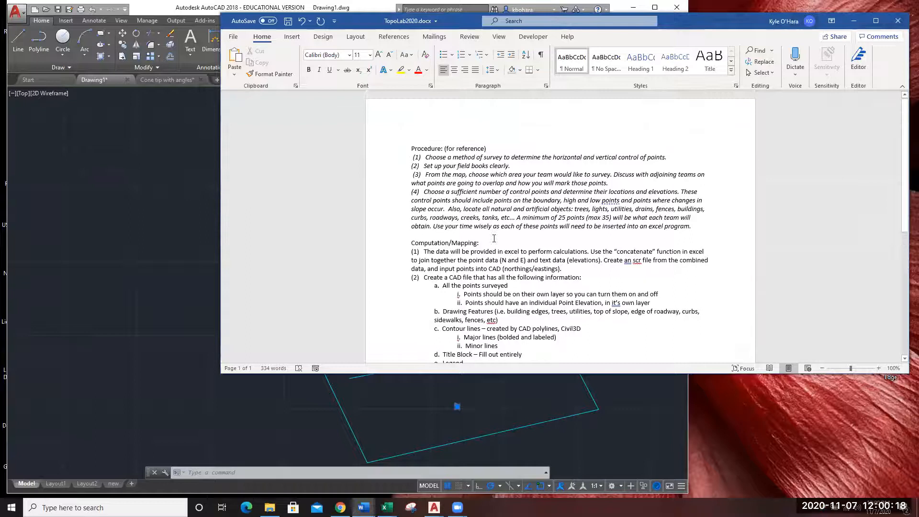
scroll(498, 234, down, 7)
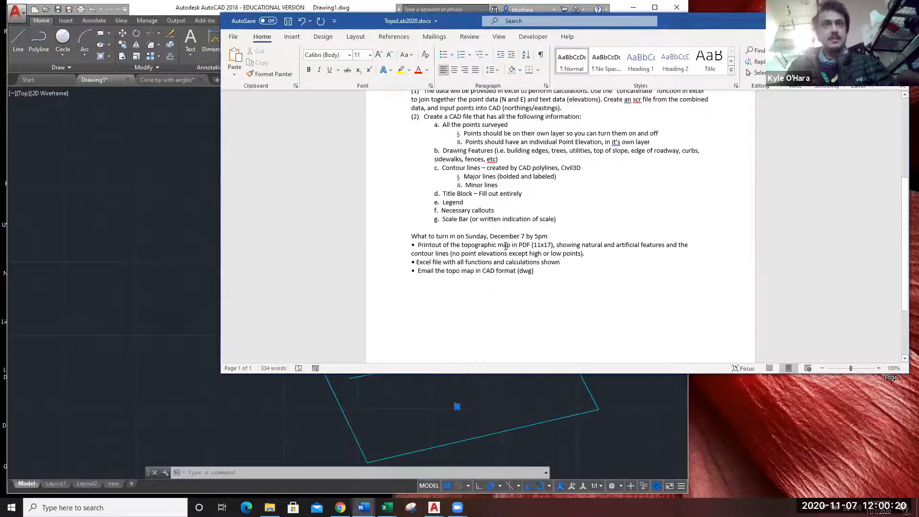
scroll(579, 259, up, 2)
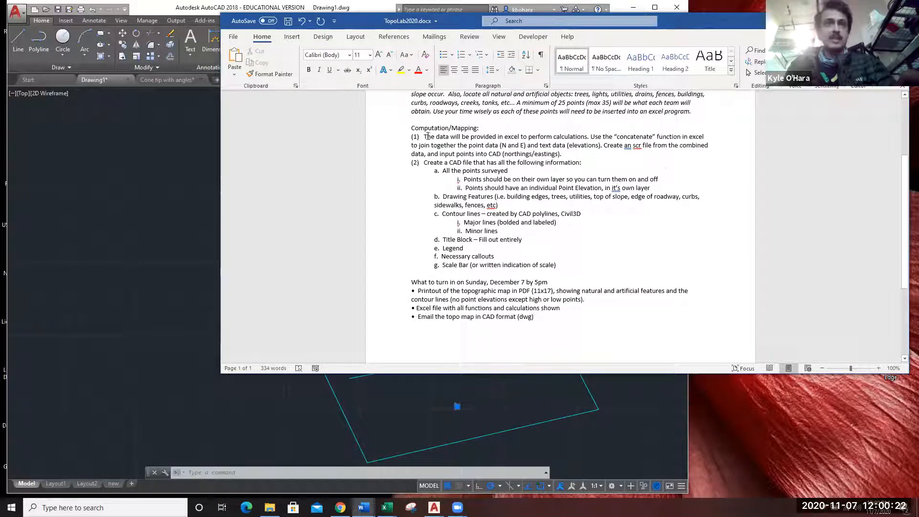
drag(418, 136, 631, 320)
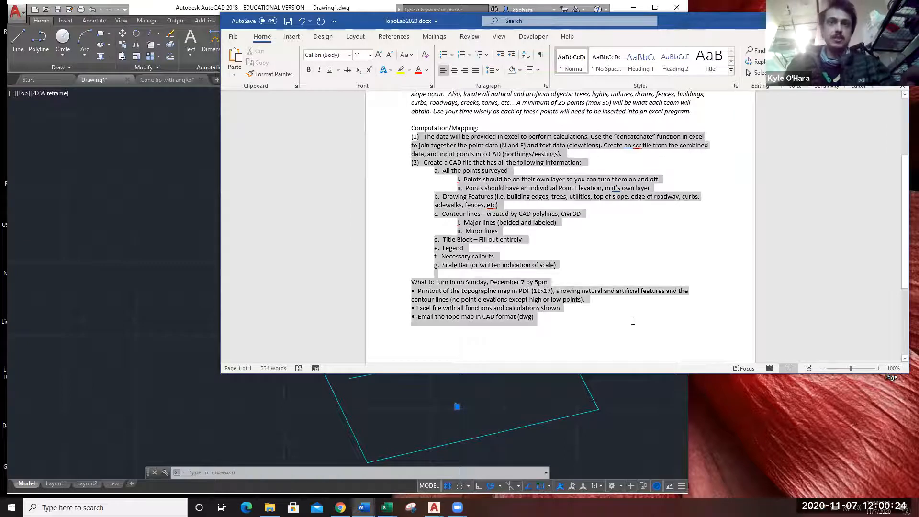
click(633, 321)
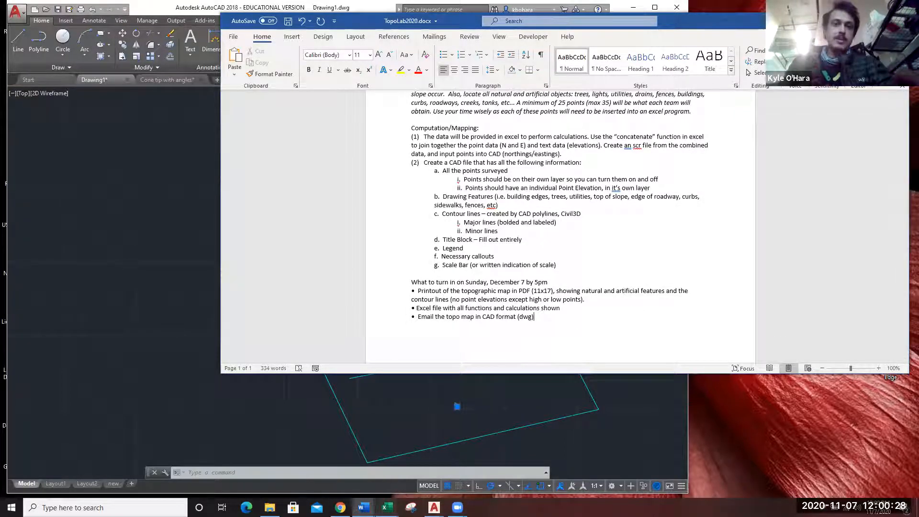
Return to the Engr 1A Topo sheet workbook and examine its survey entry columns and the decimal degree formula in G26.
mouse_move(387, 508)
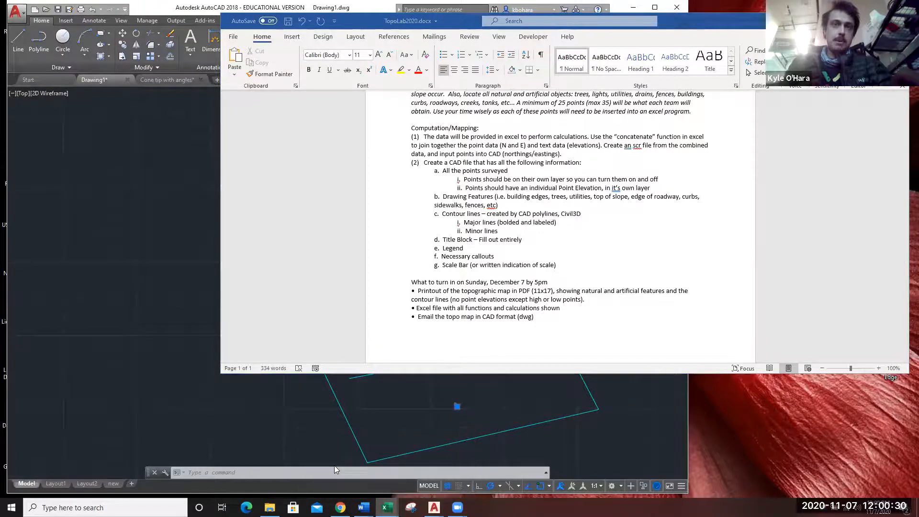
click(334, 465)
drag(455, 409, 371, 410)
drag(57, 152, 151, 184)
click(292, 365)
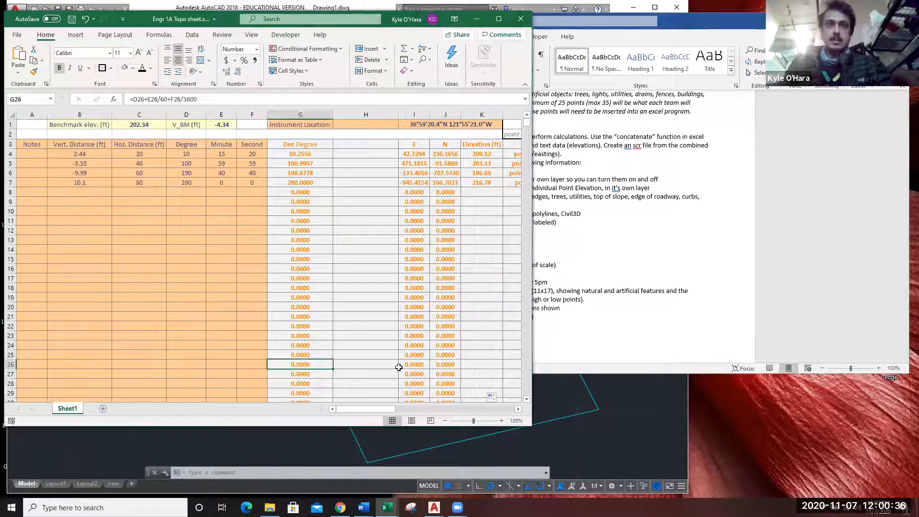
drag(378, 409, 359, 416)
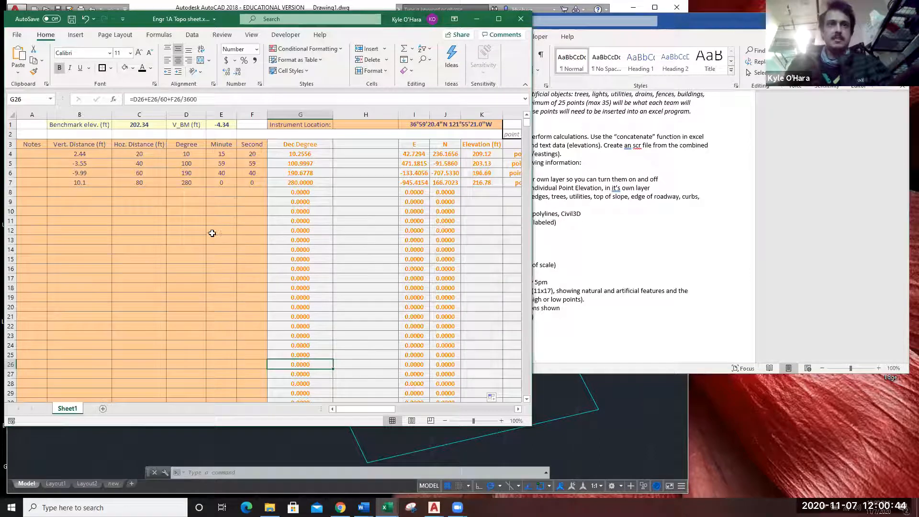
Examine the benchmark and field data in A1:F7 and the decimal degree formula in G8.
click(22, 126)
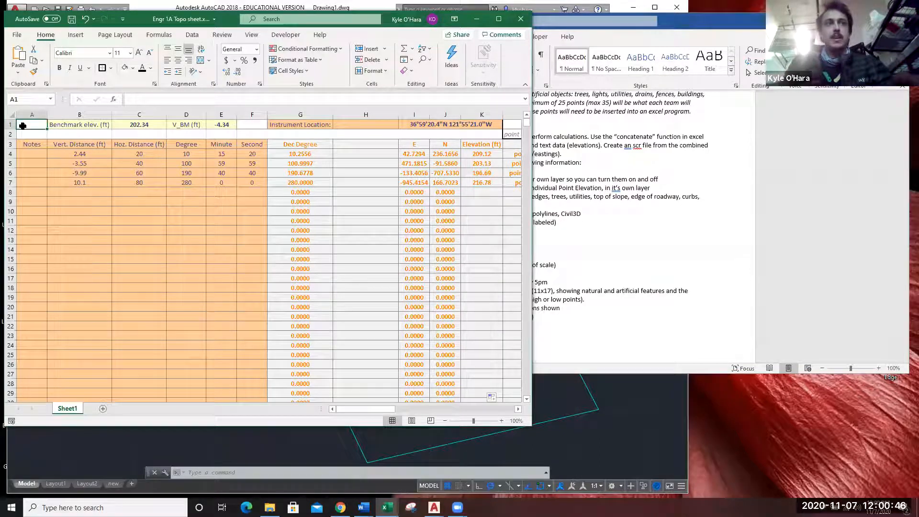
click(244, 182)
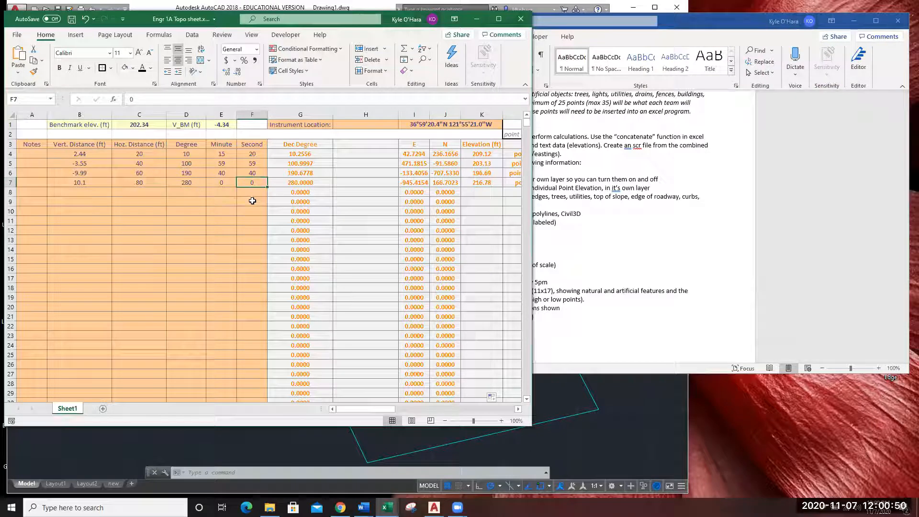
click(277, 191)
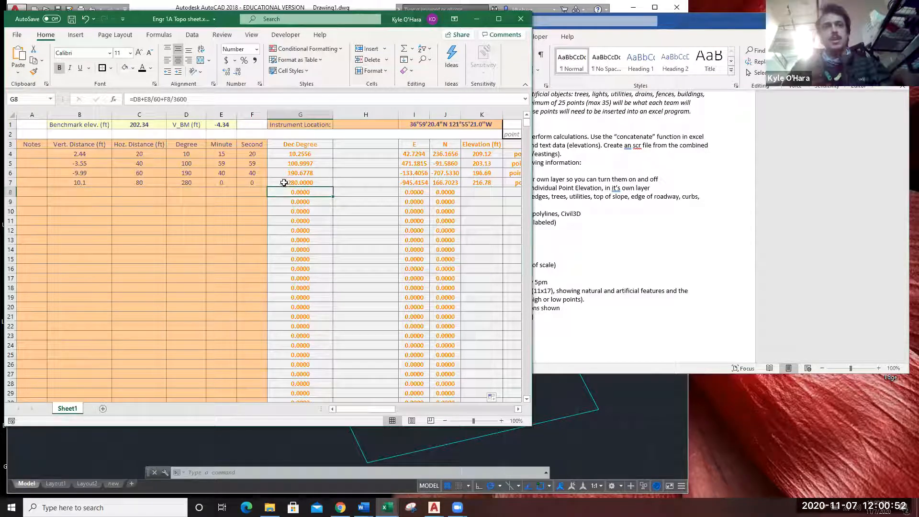
drag(244, 183, 32, 125)
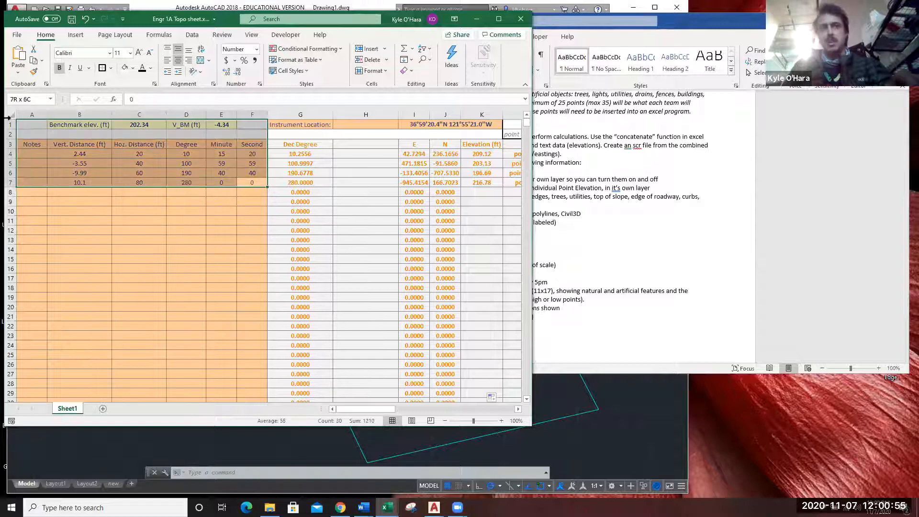
click(258, 266)
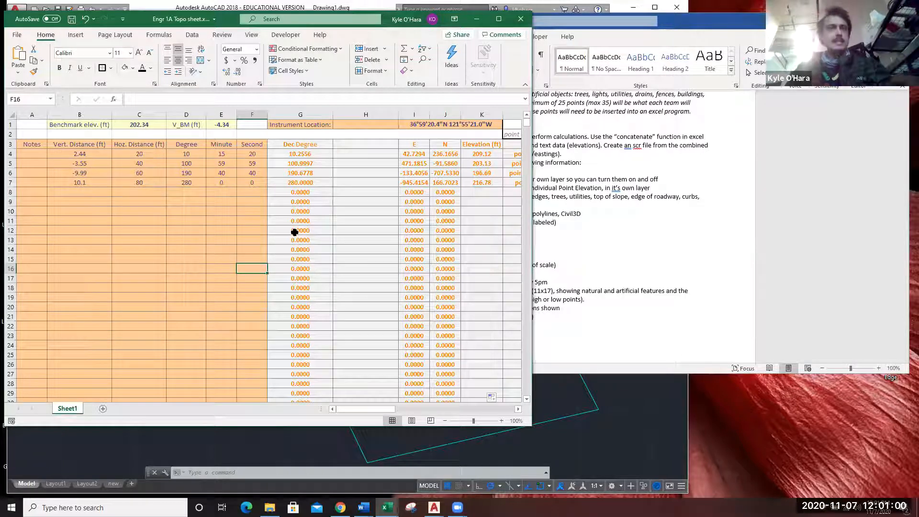
Recheck the turn-in list in the TopoLab2020 Word document and return to the Topo sheet workbook.
click(614, 347)
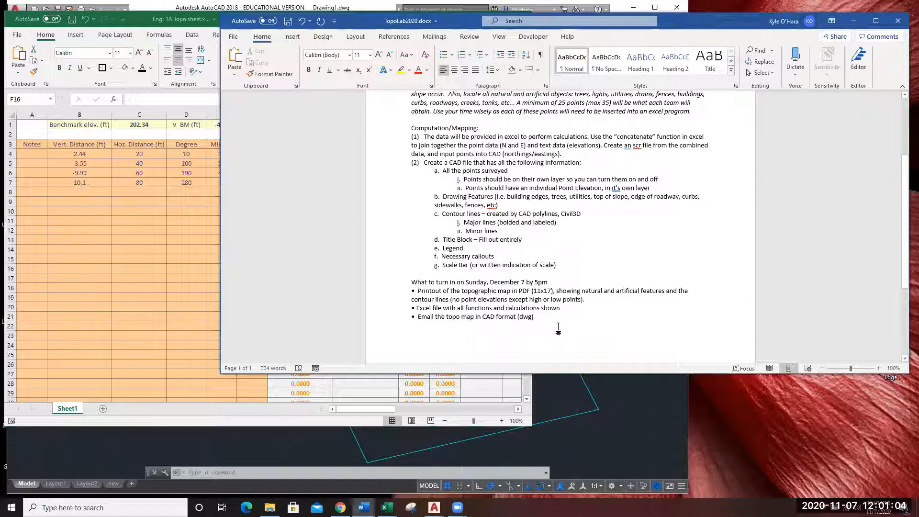
click(142, 23)
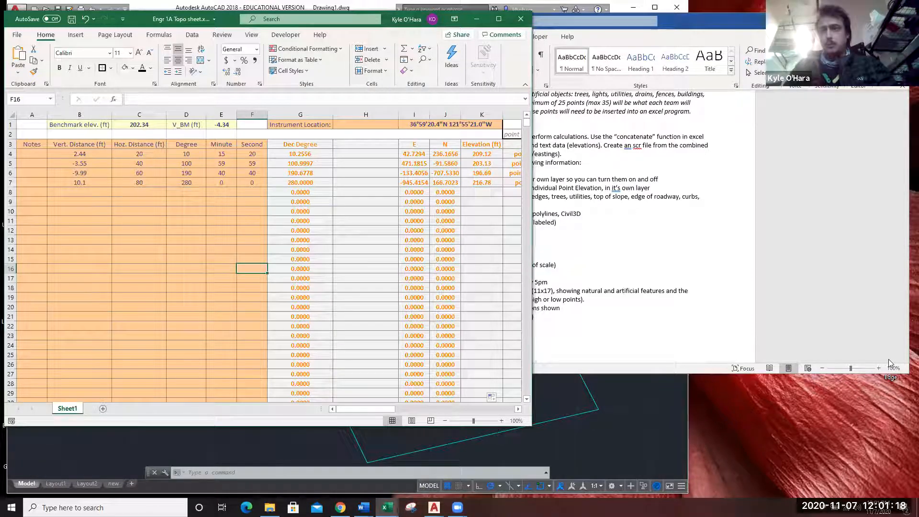
click(756, 200)
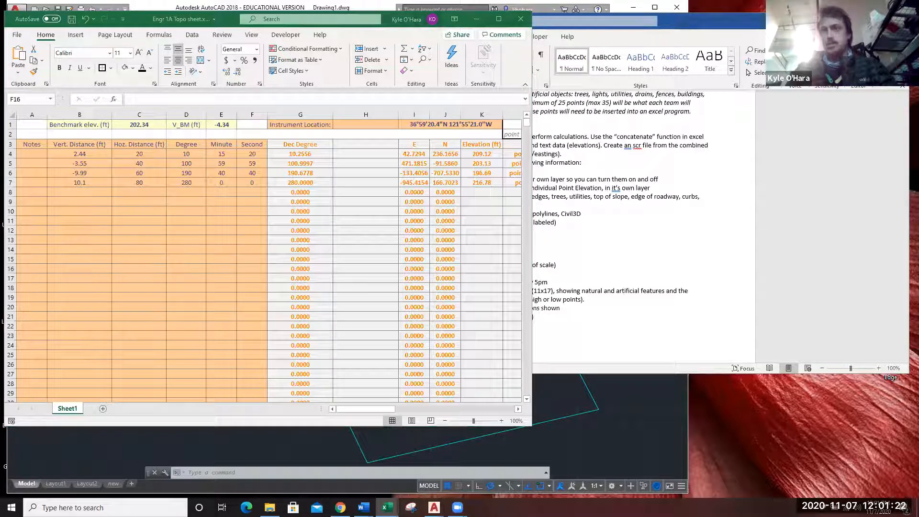